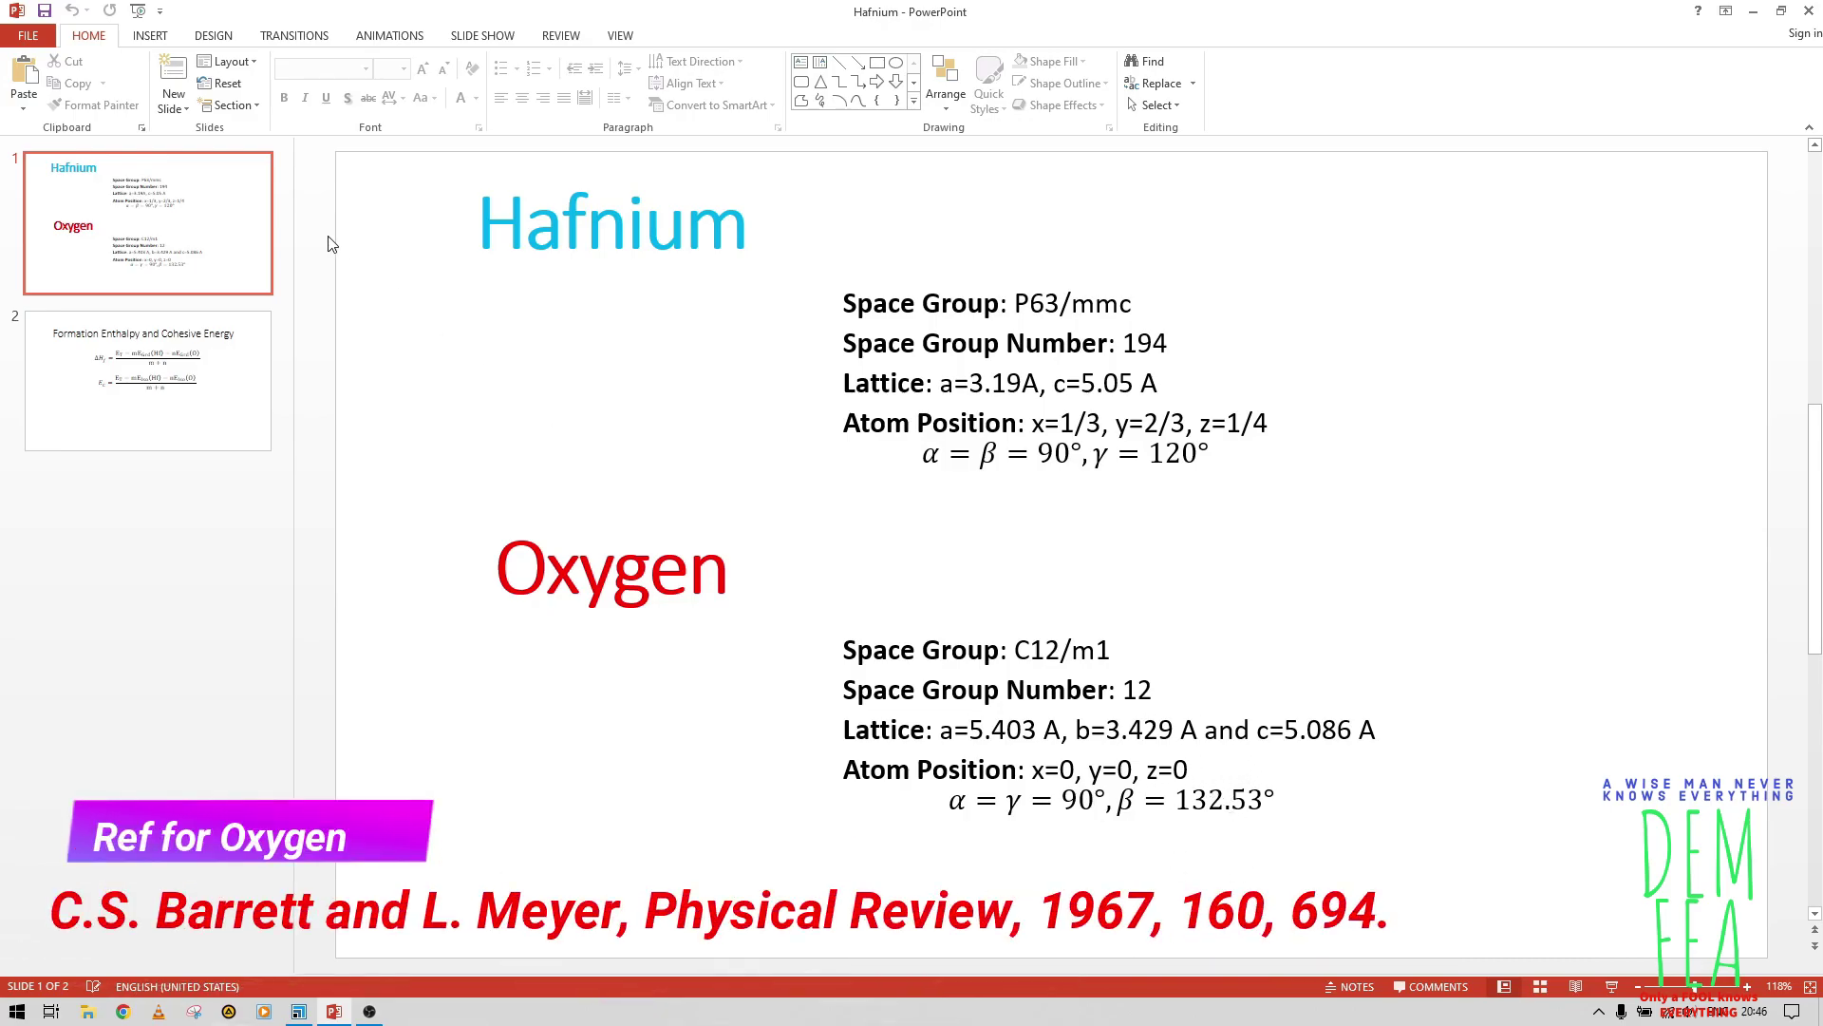
Step: Show slide 2 and select the whole ΔHf formation enthalpy equation
click(206, 421)
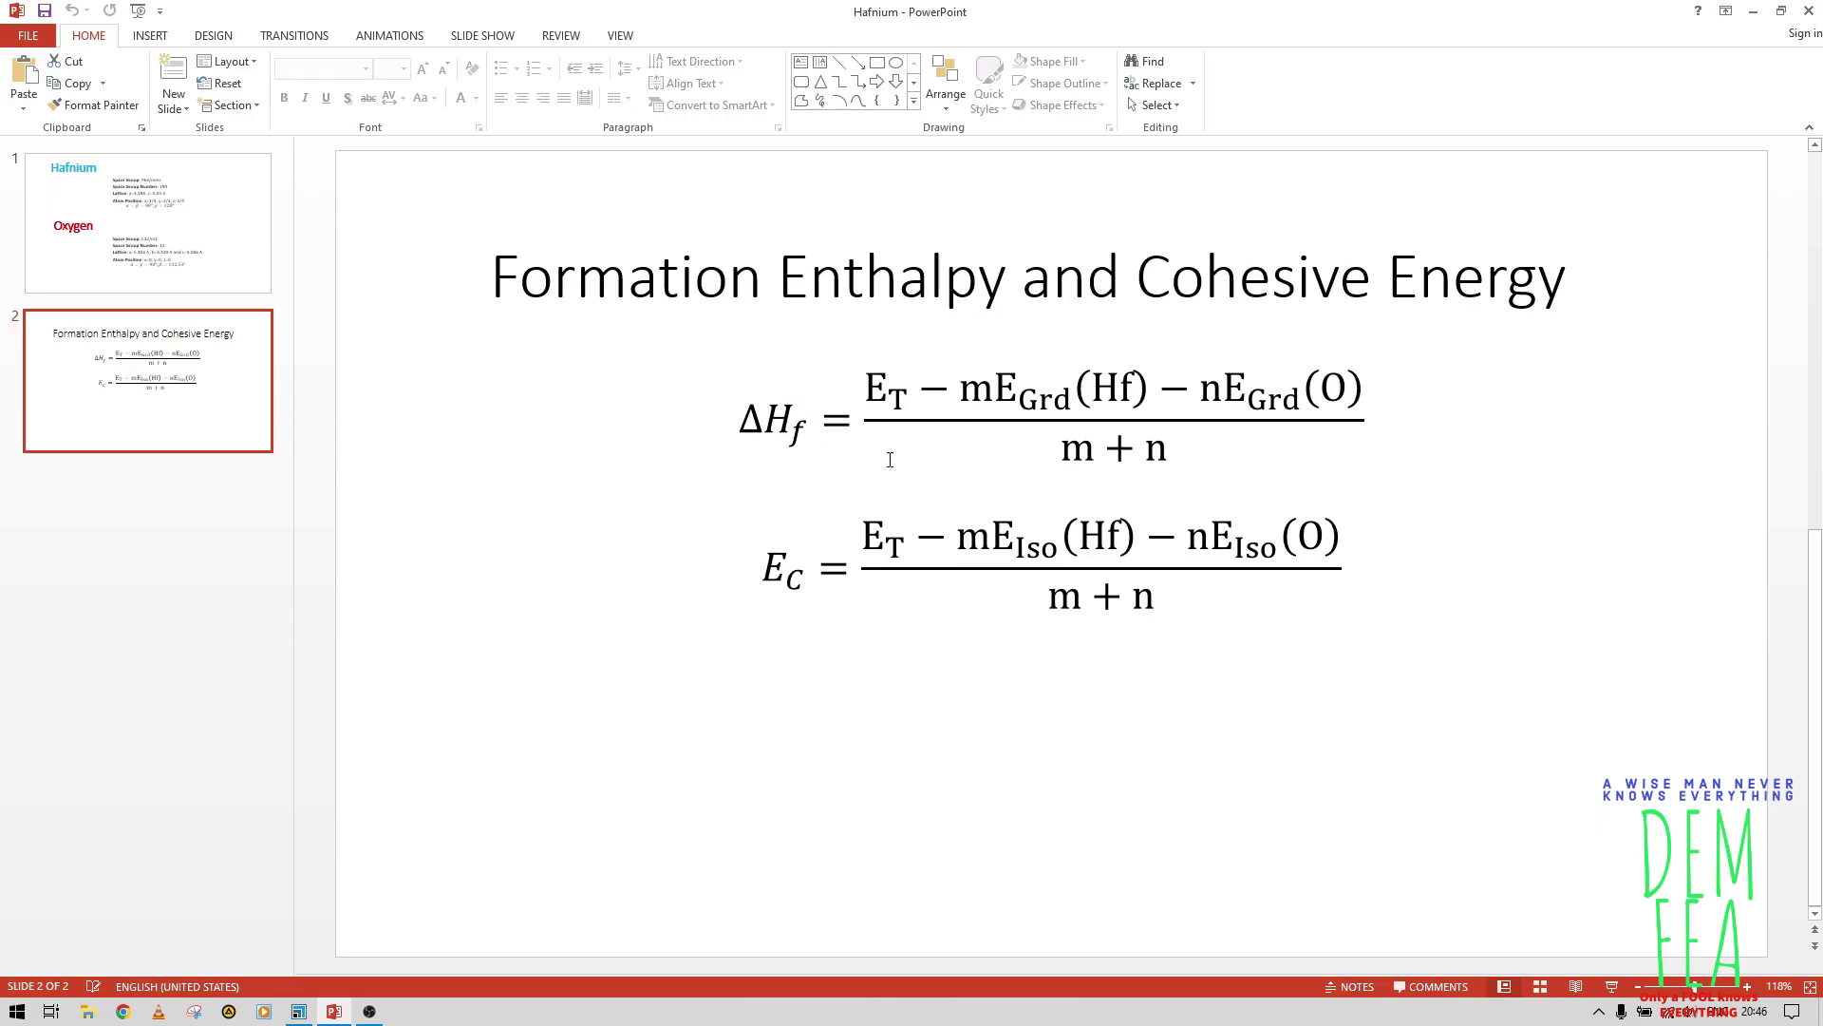
click(739, 422)
drag(738, 422, 1368, 423)
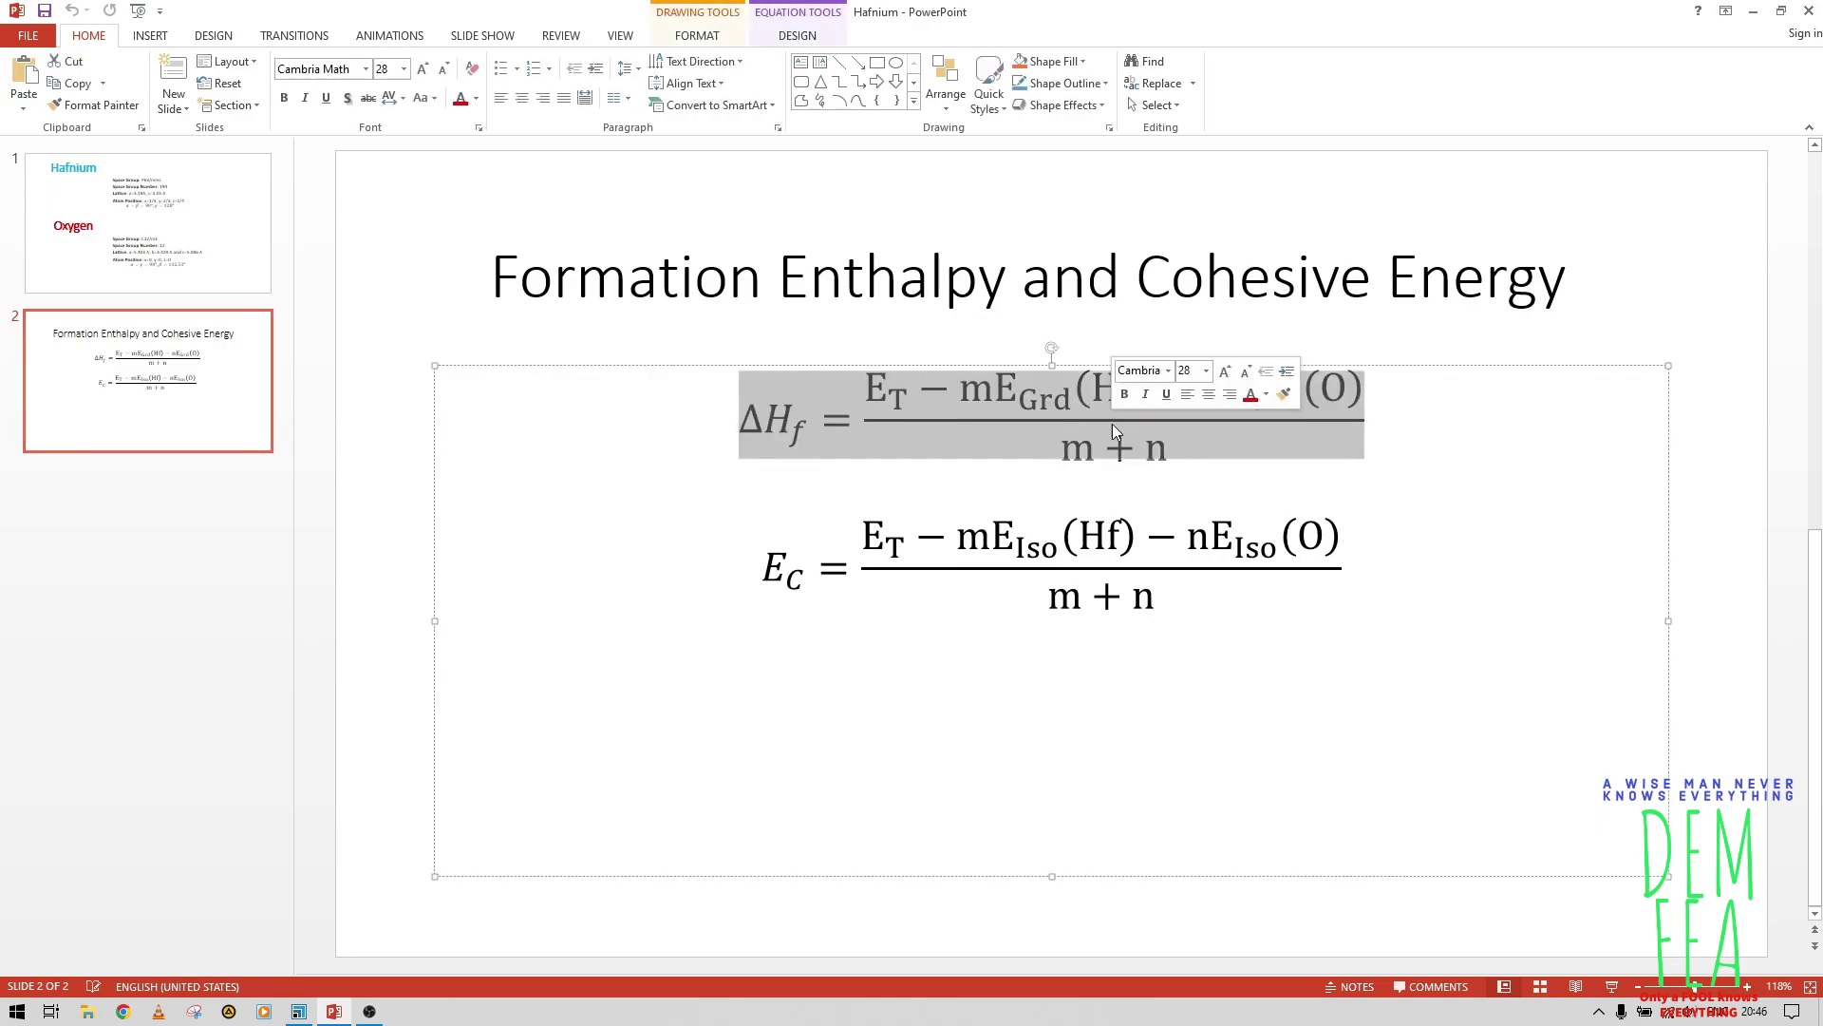
click(1539, 431)
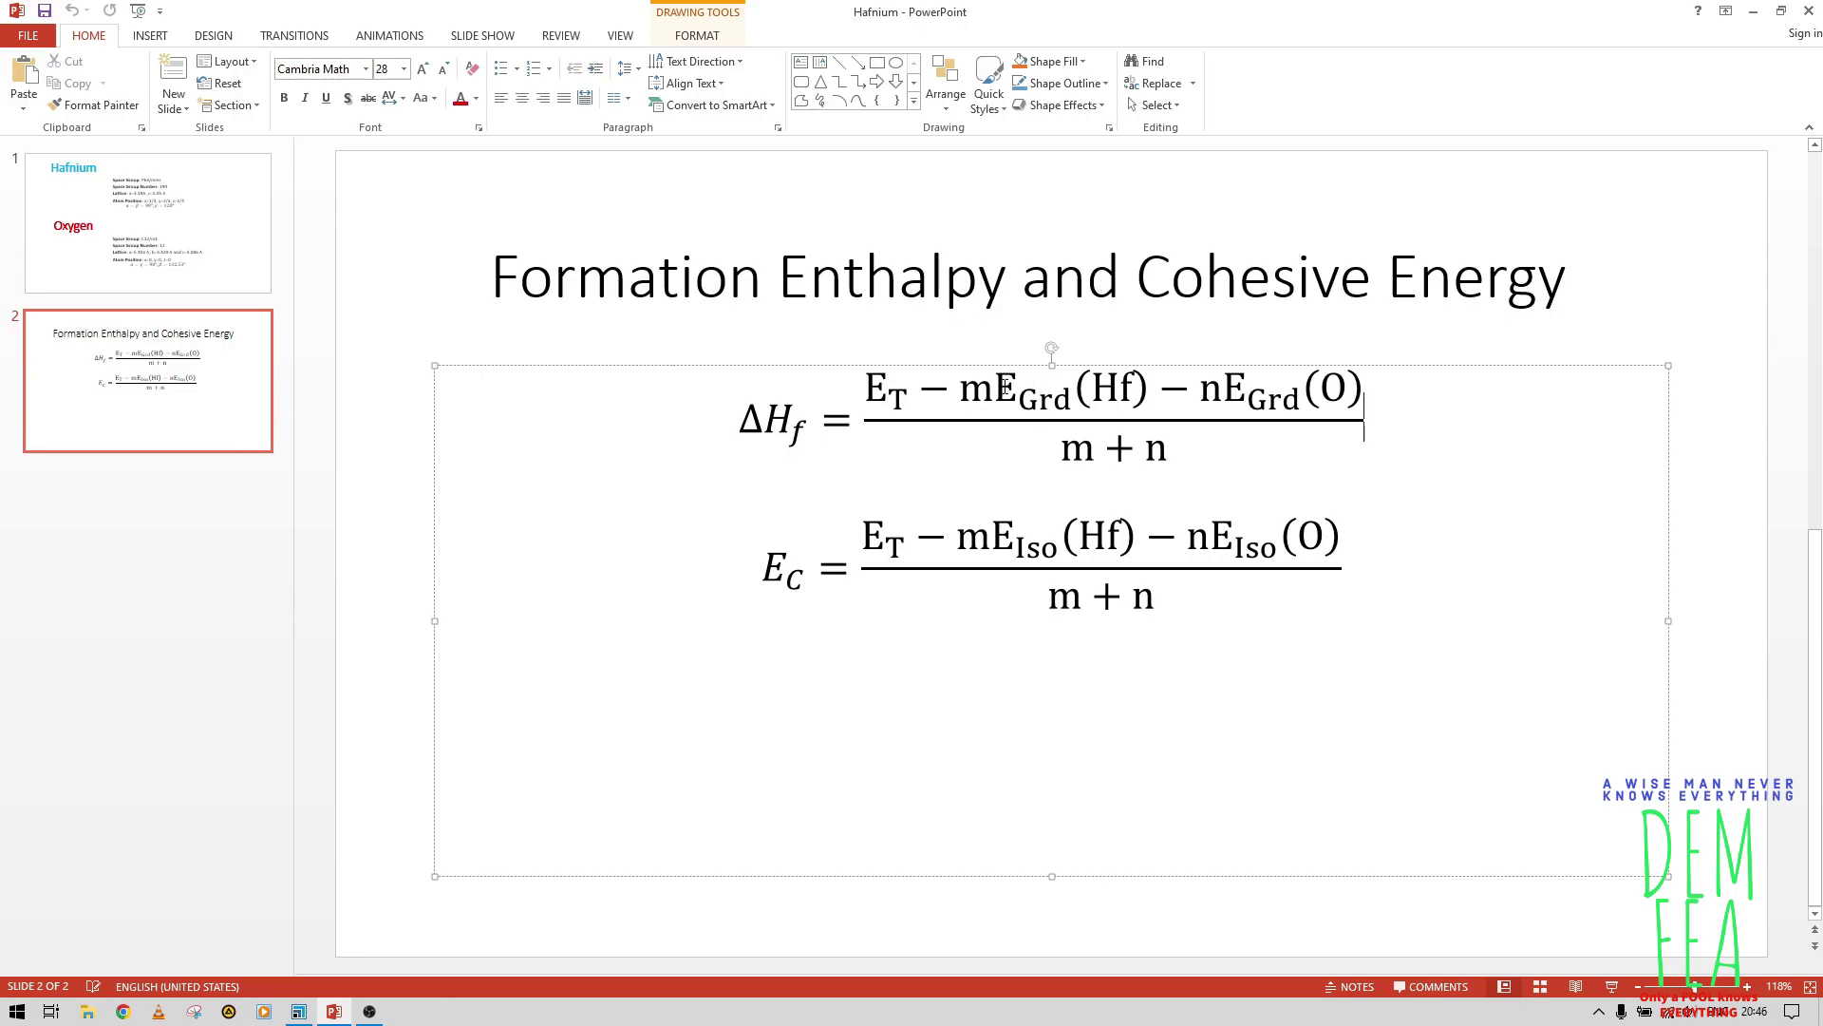
Step: Highlight the E_Grd, E_Iso and E_T terms in the ΔHf and Ec equations
drag(995, 385, 1073, 397)
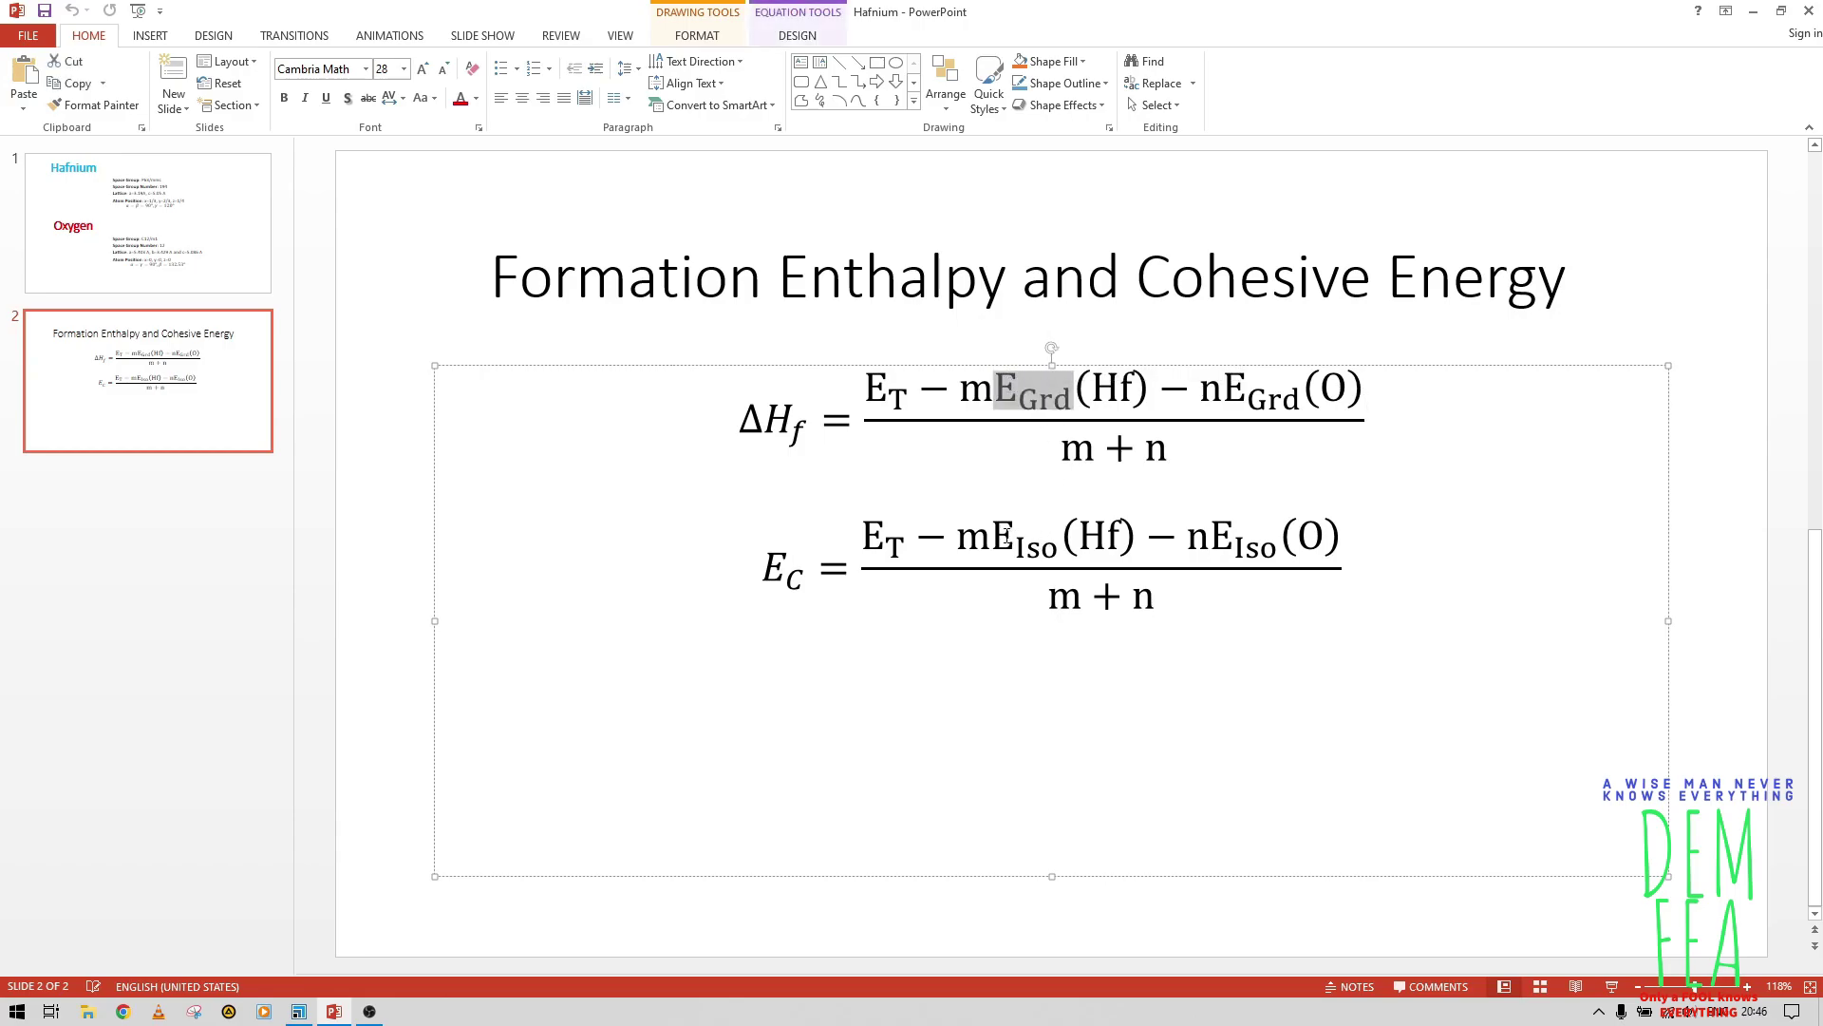
drag(993, 534, 1035, 543)
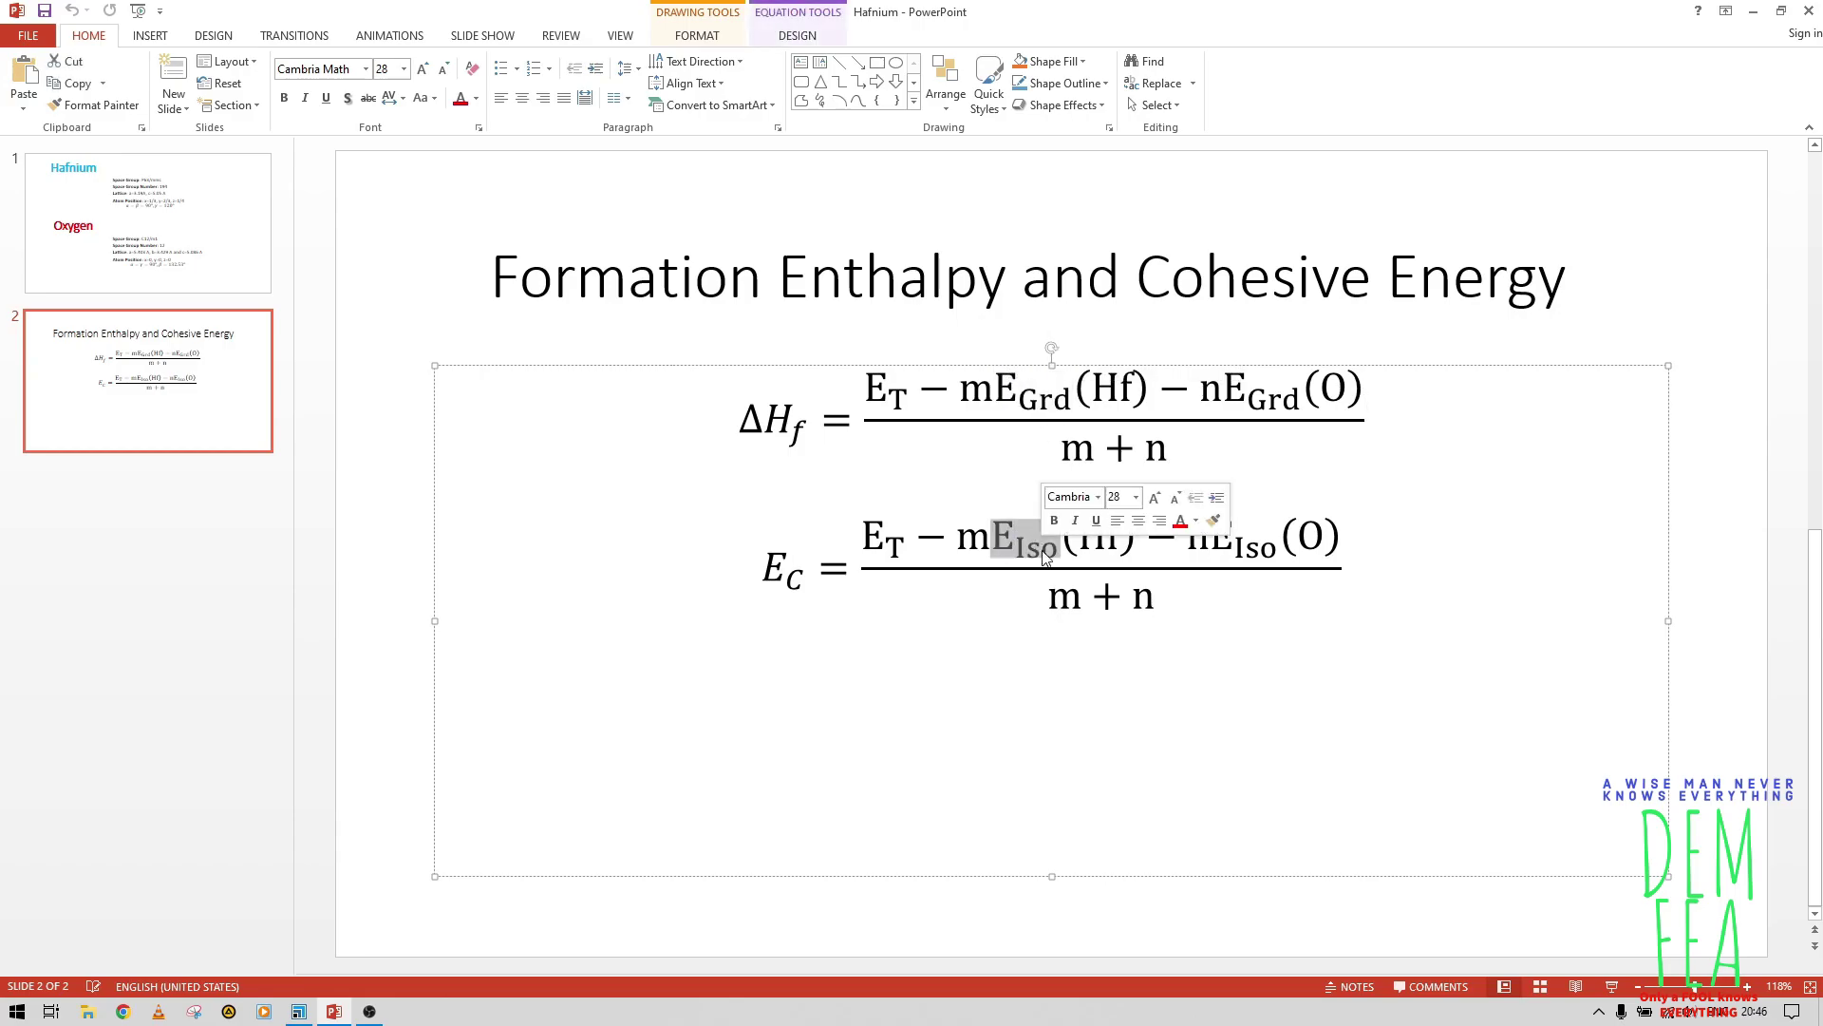
click(850, 462)
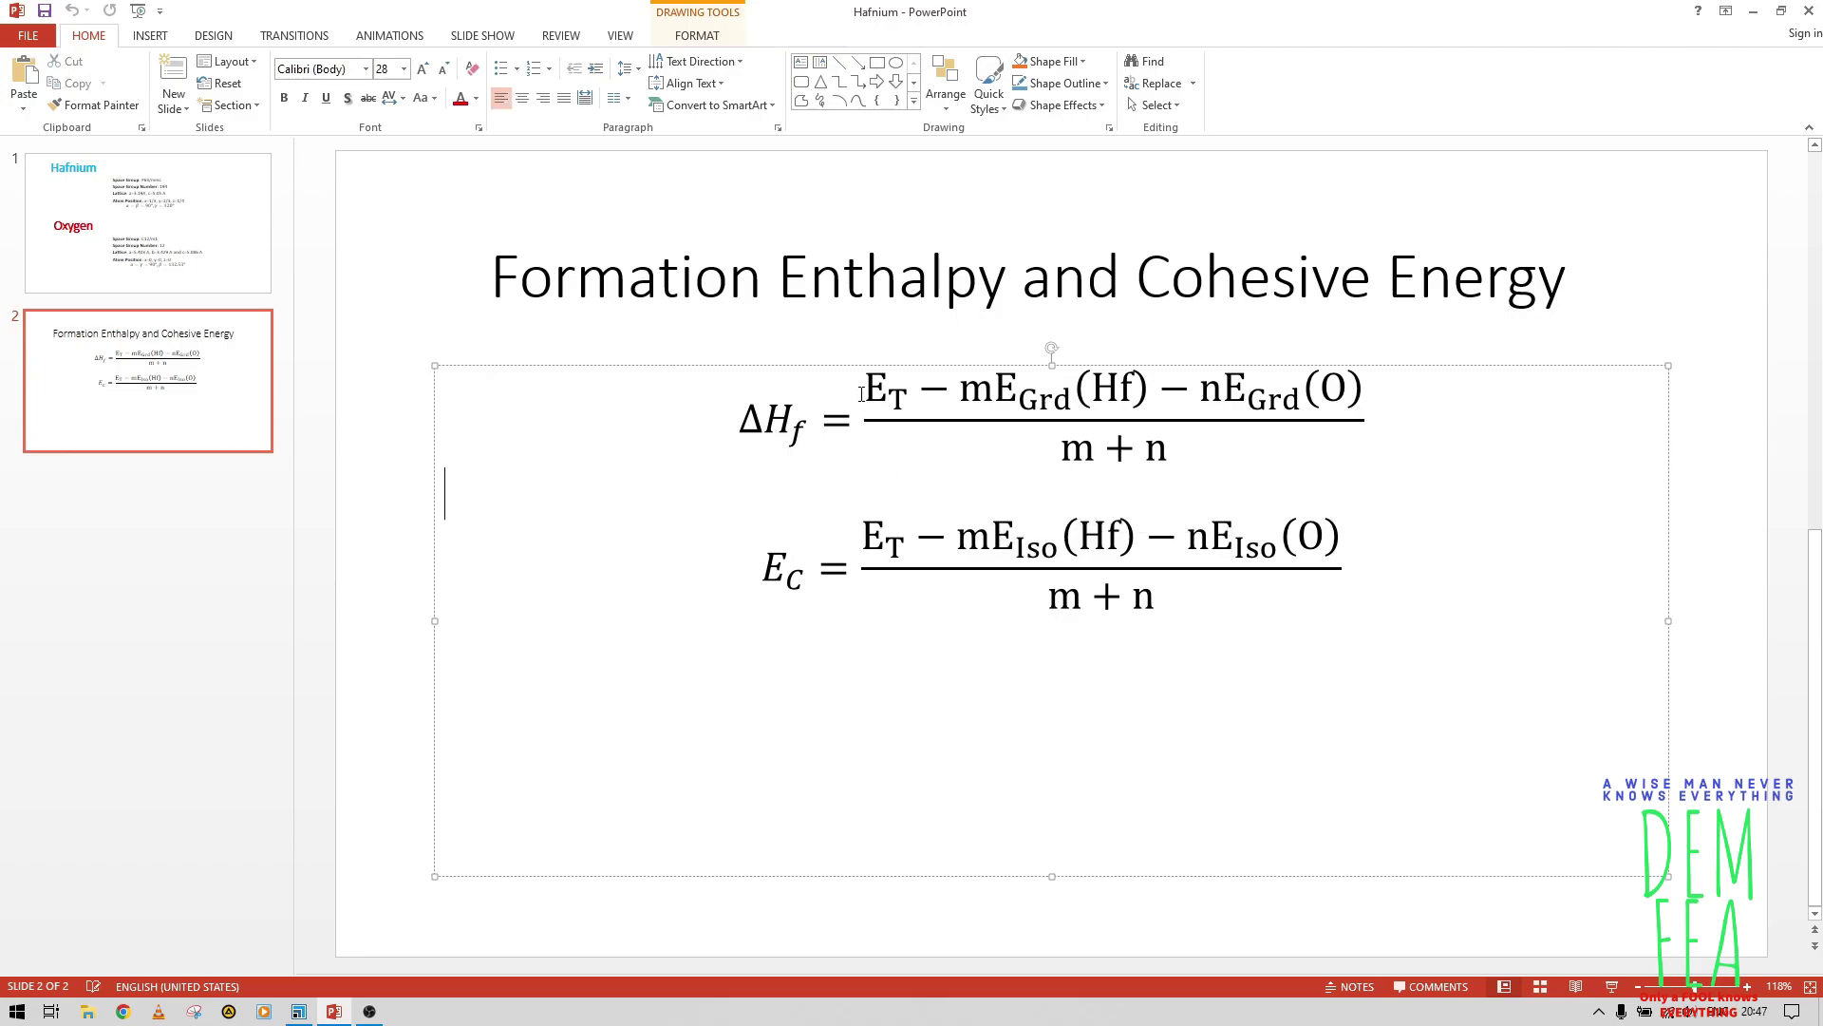
drag(862, 393, 864, 389)
double_click(882, 384)
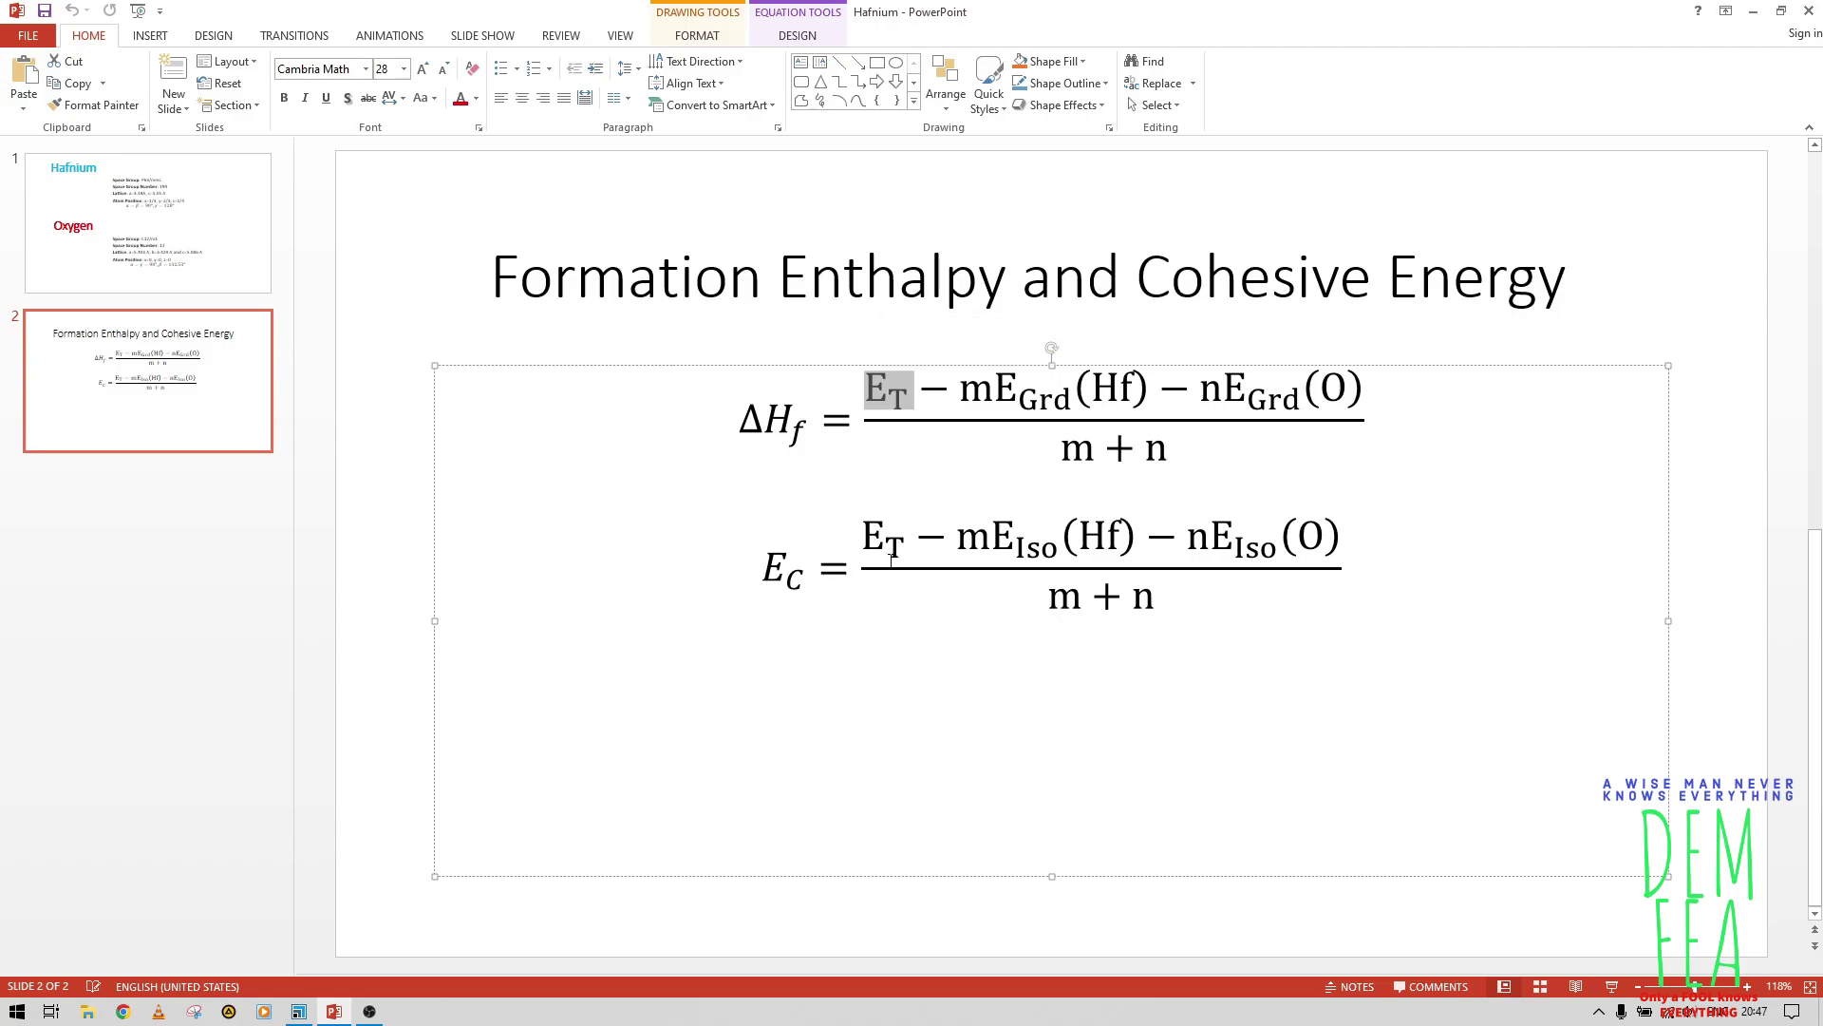
double_click(964, 389)
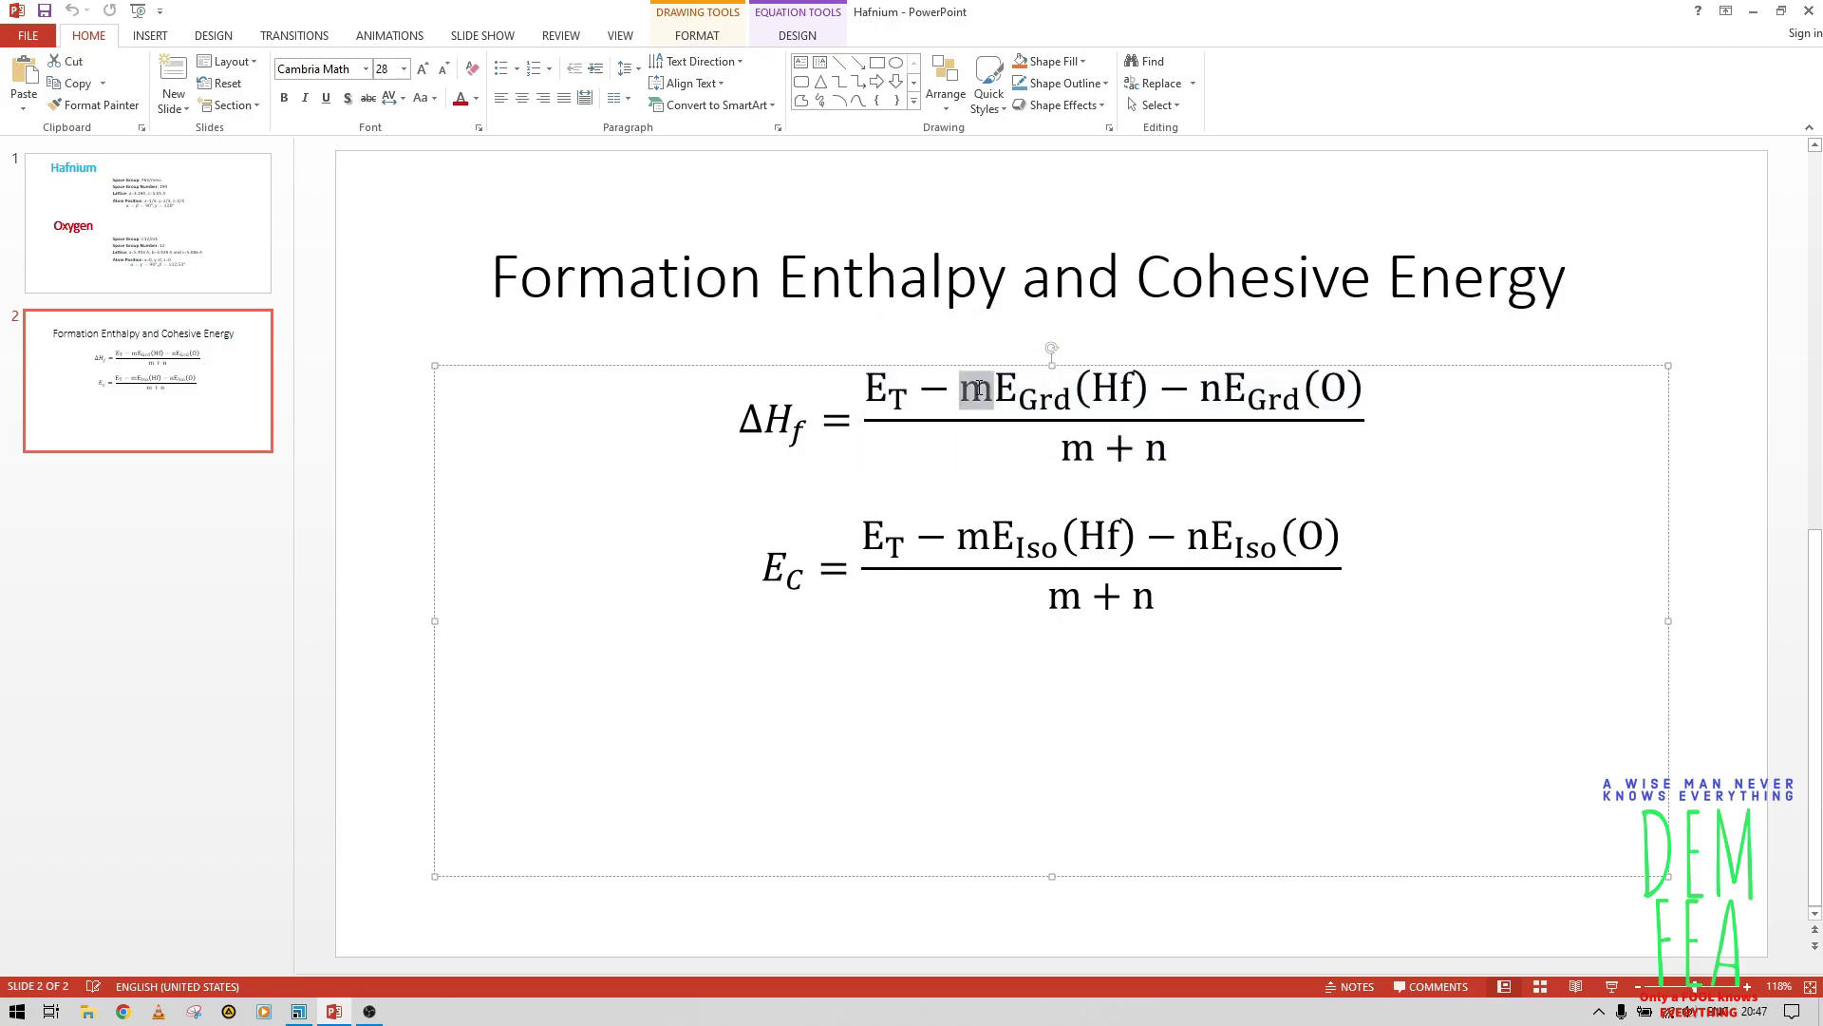
double_click(1220, 392)
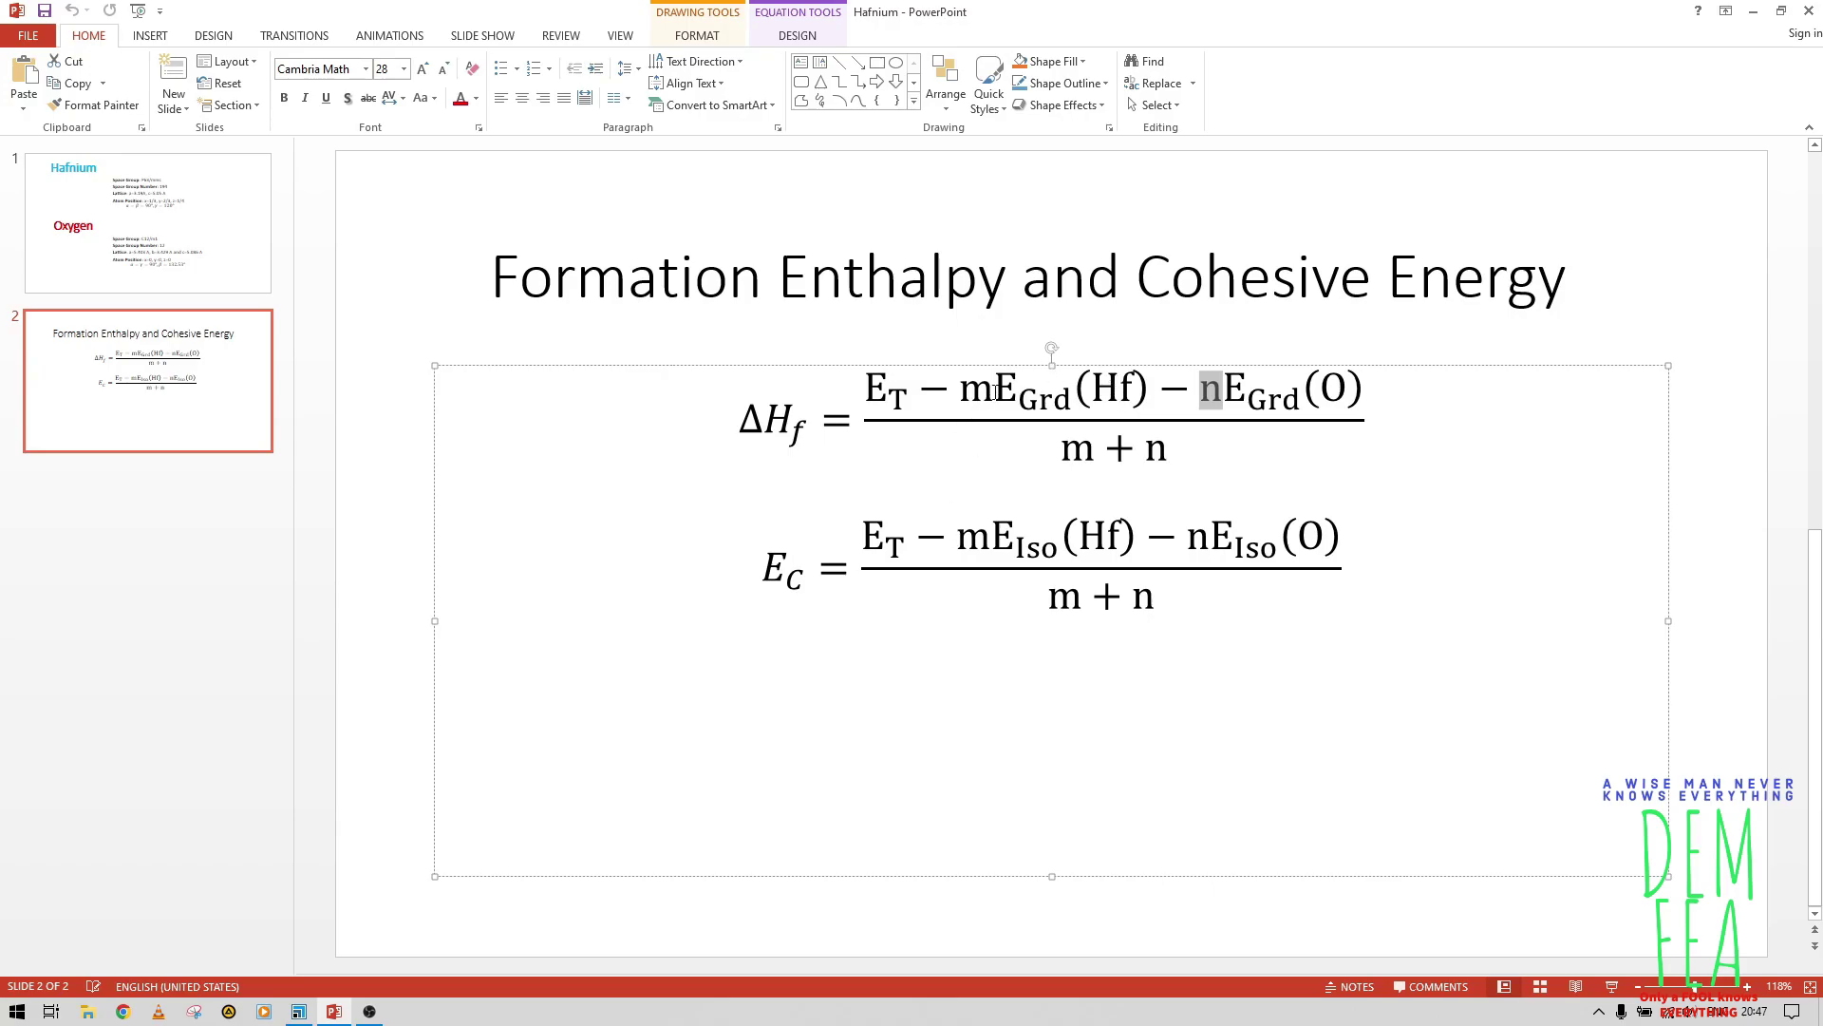
drag(994, 393, 1071, 398)
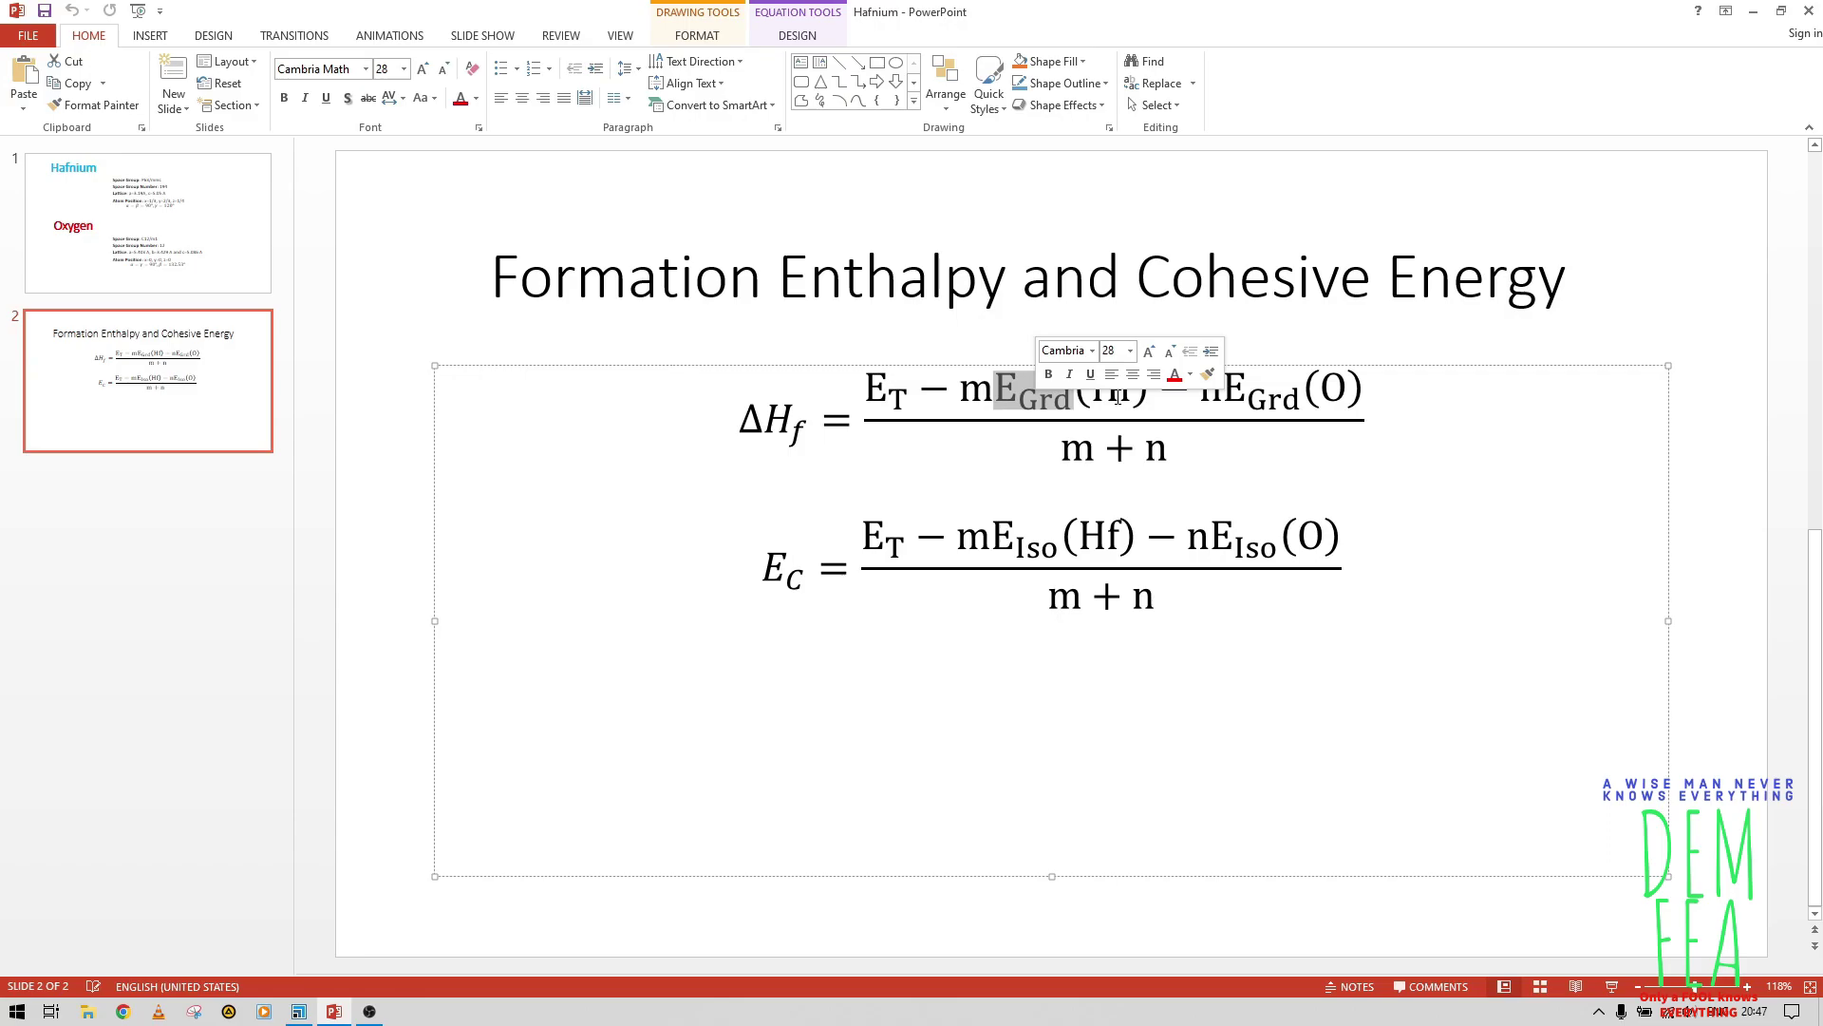
click(1118, 397)
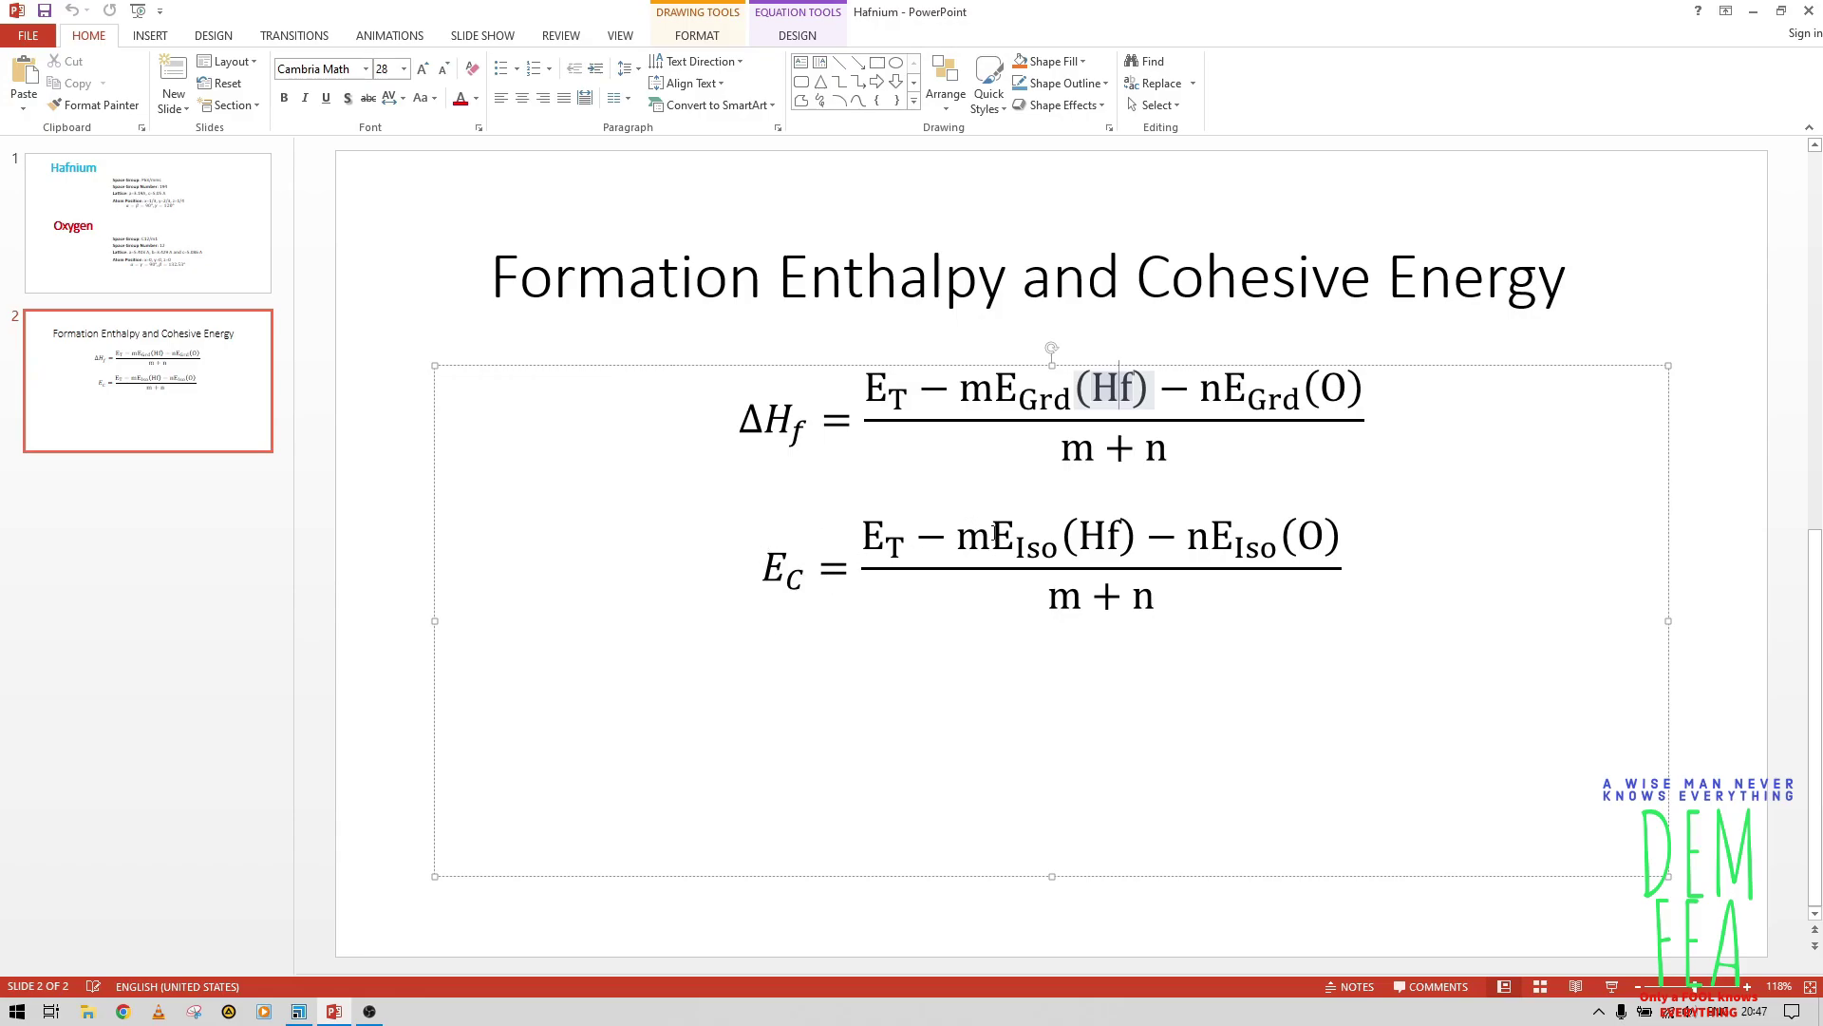
drag(992, 534, 1034, 554)
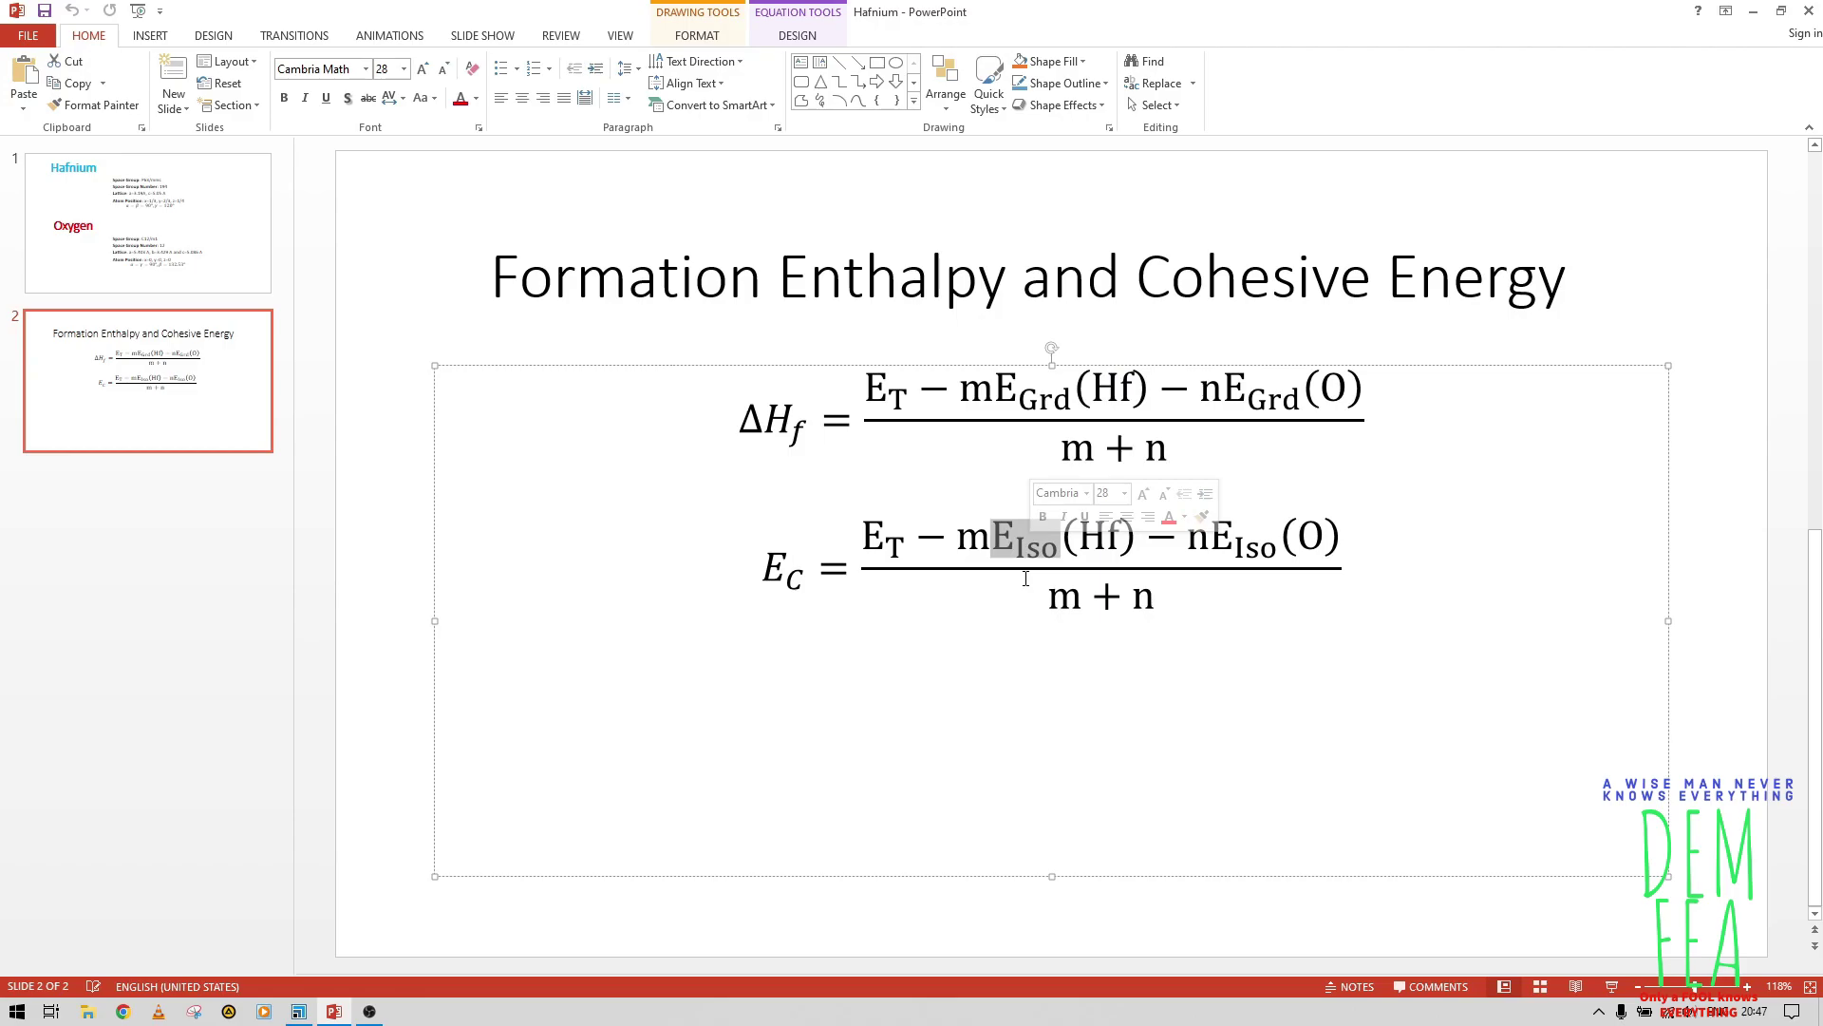
click(1105, 549)
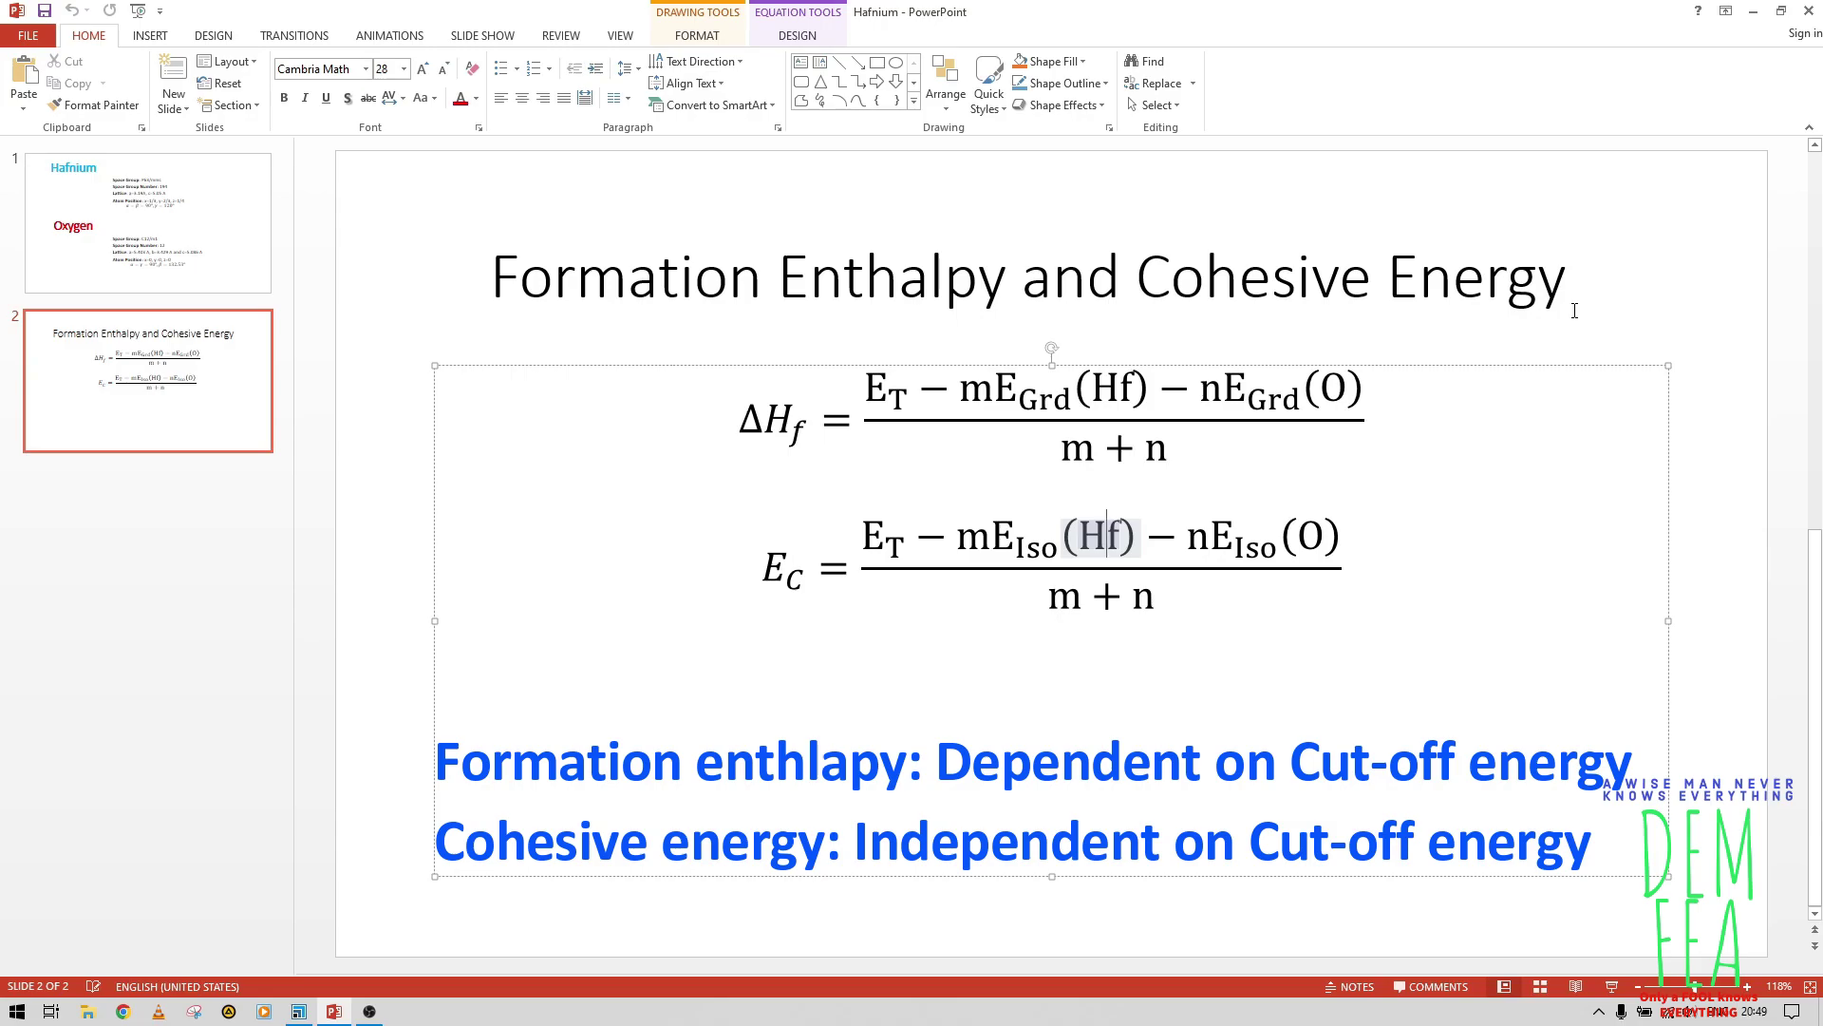
Step: In Materials Studio, open the Oxy and Hf SP structure documents
click(294, 1013)
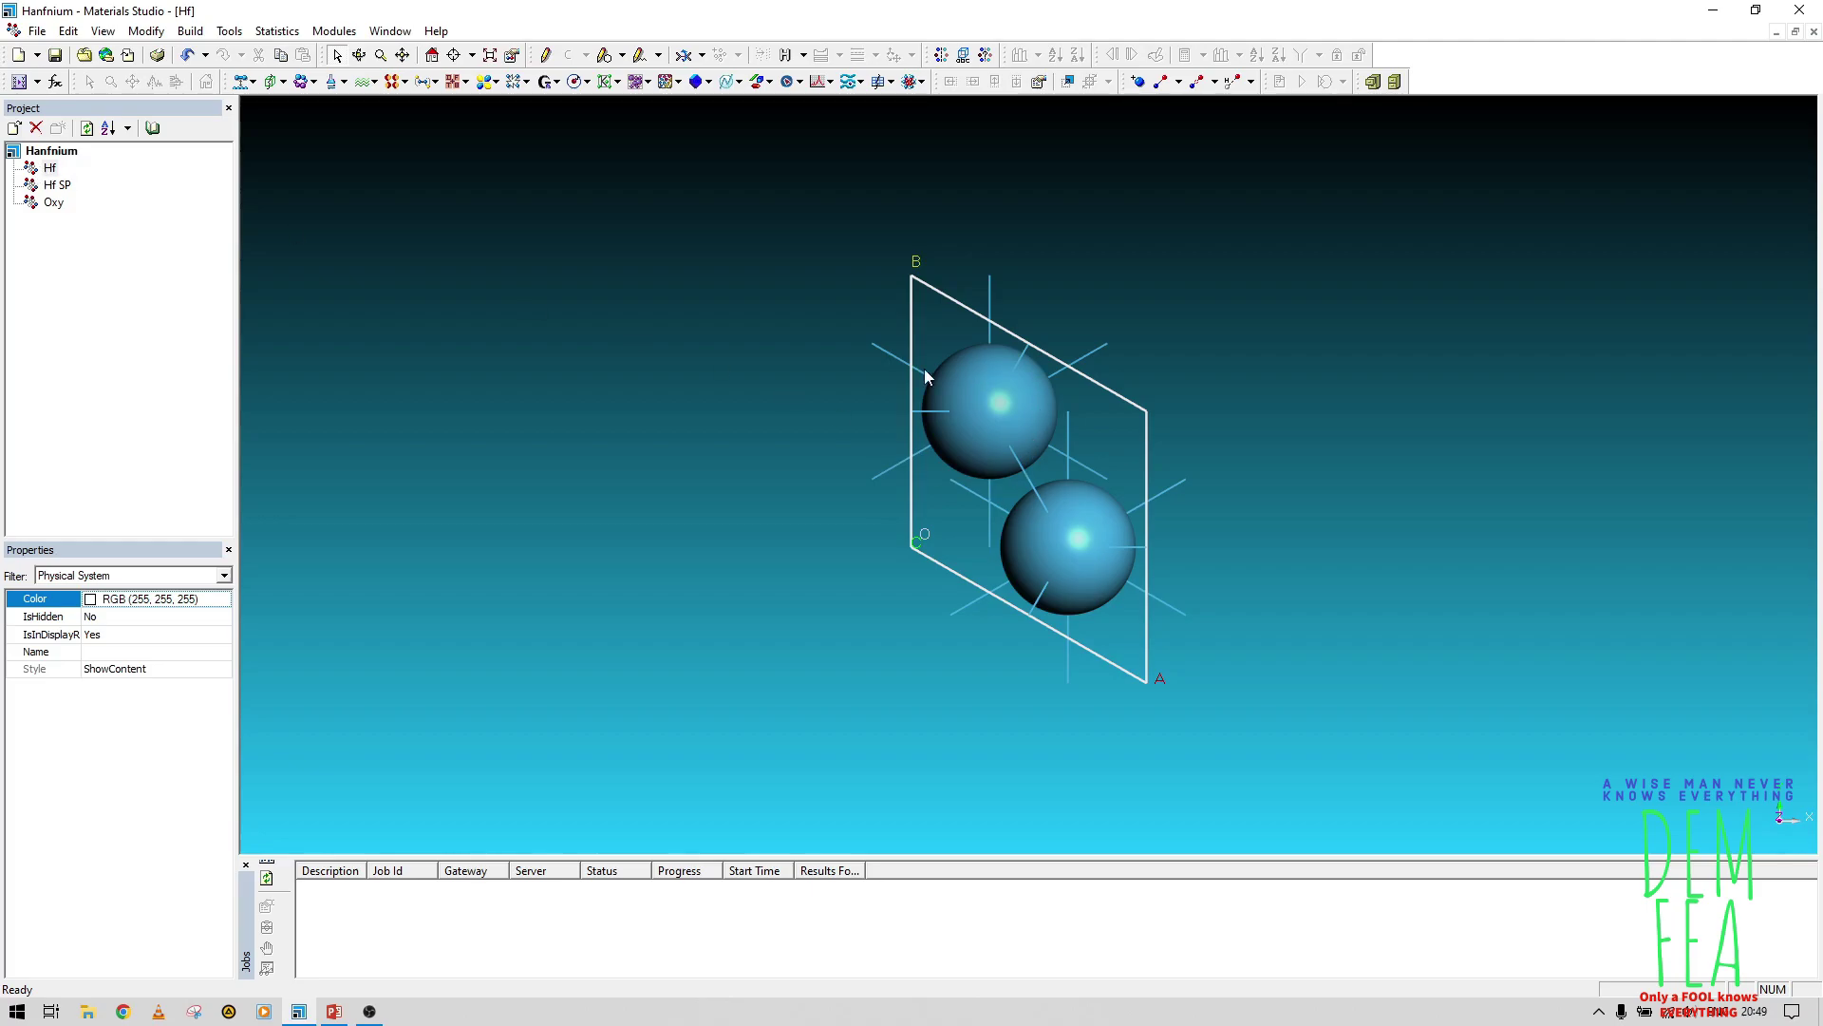
double_click(53, 202)
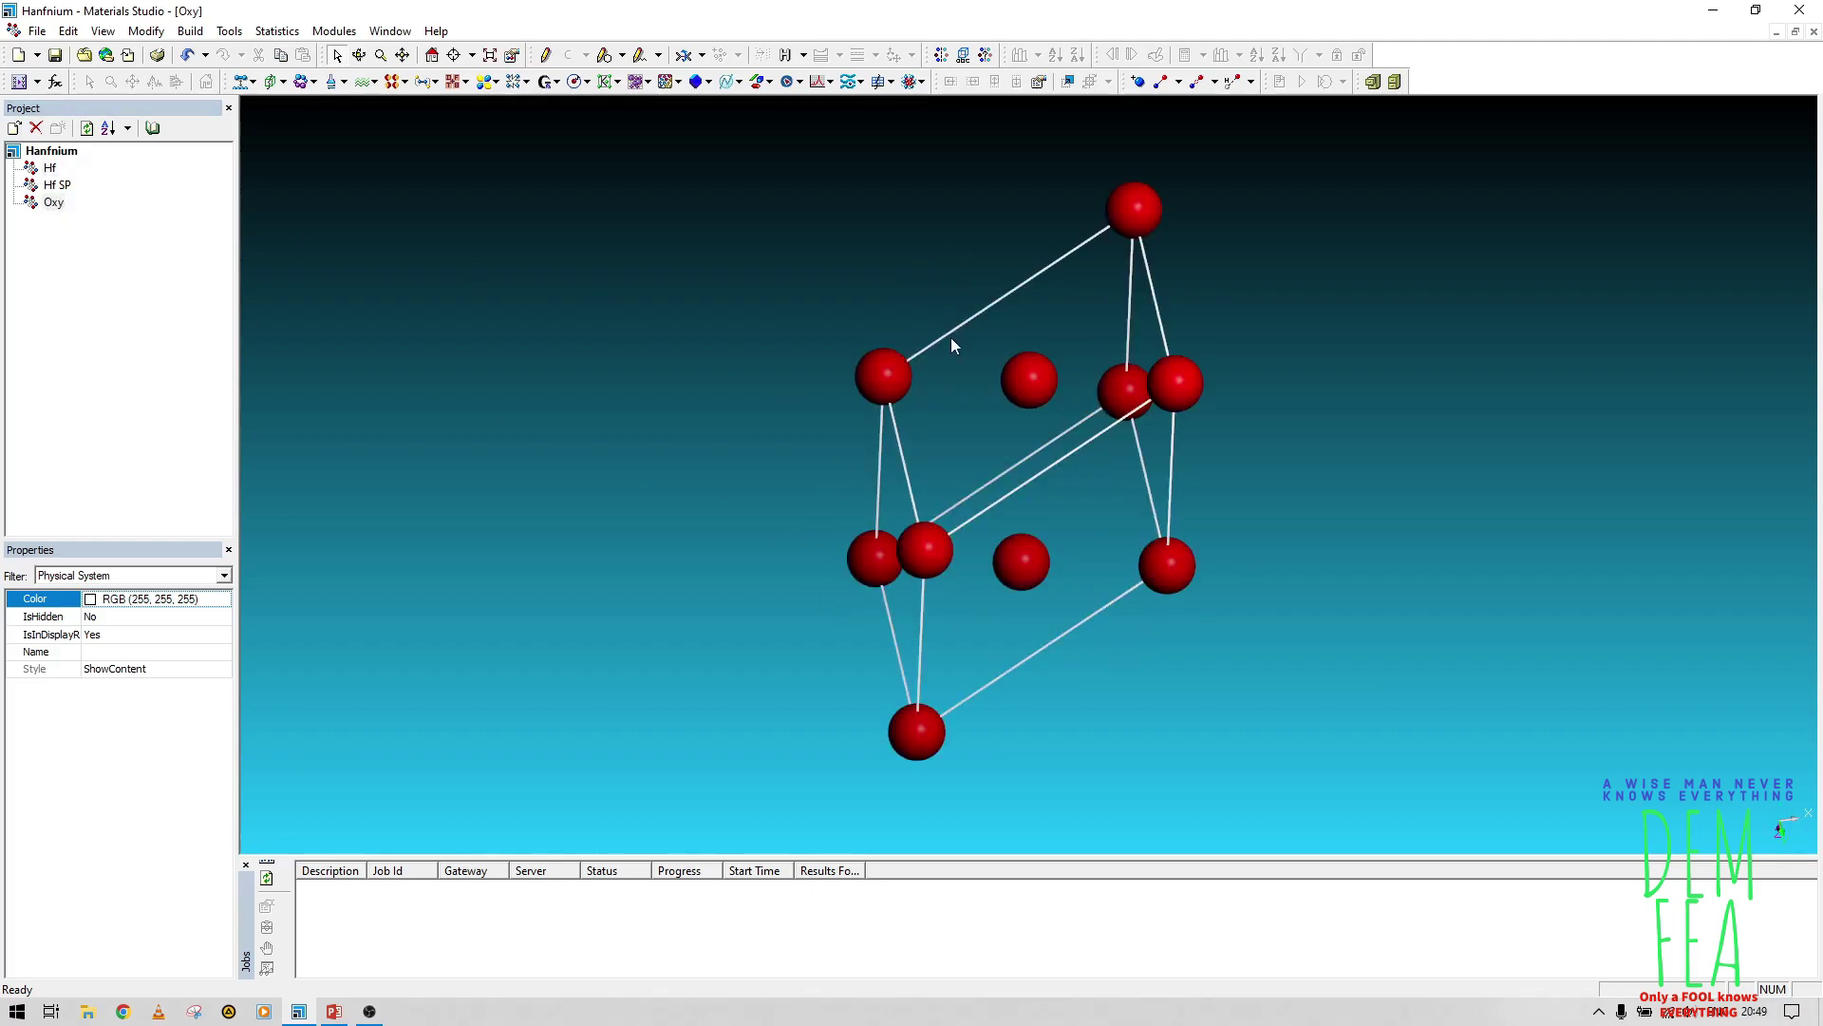
double_click(52, 186)
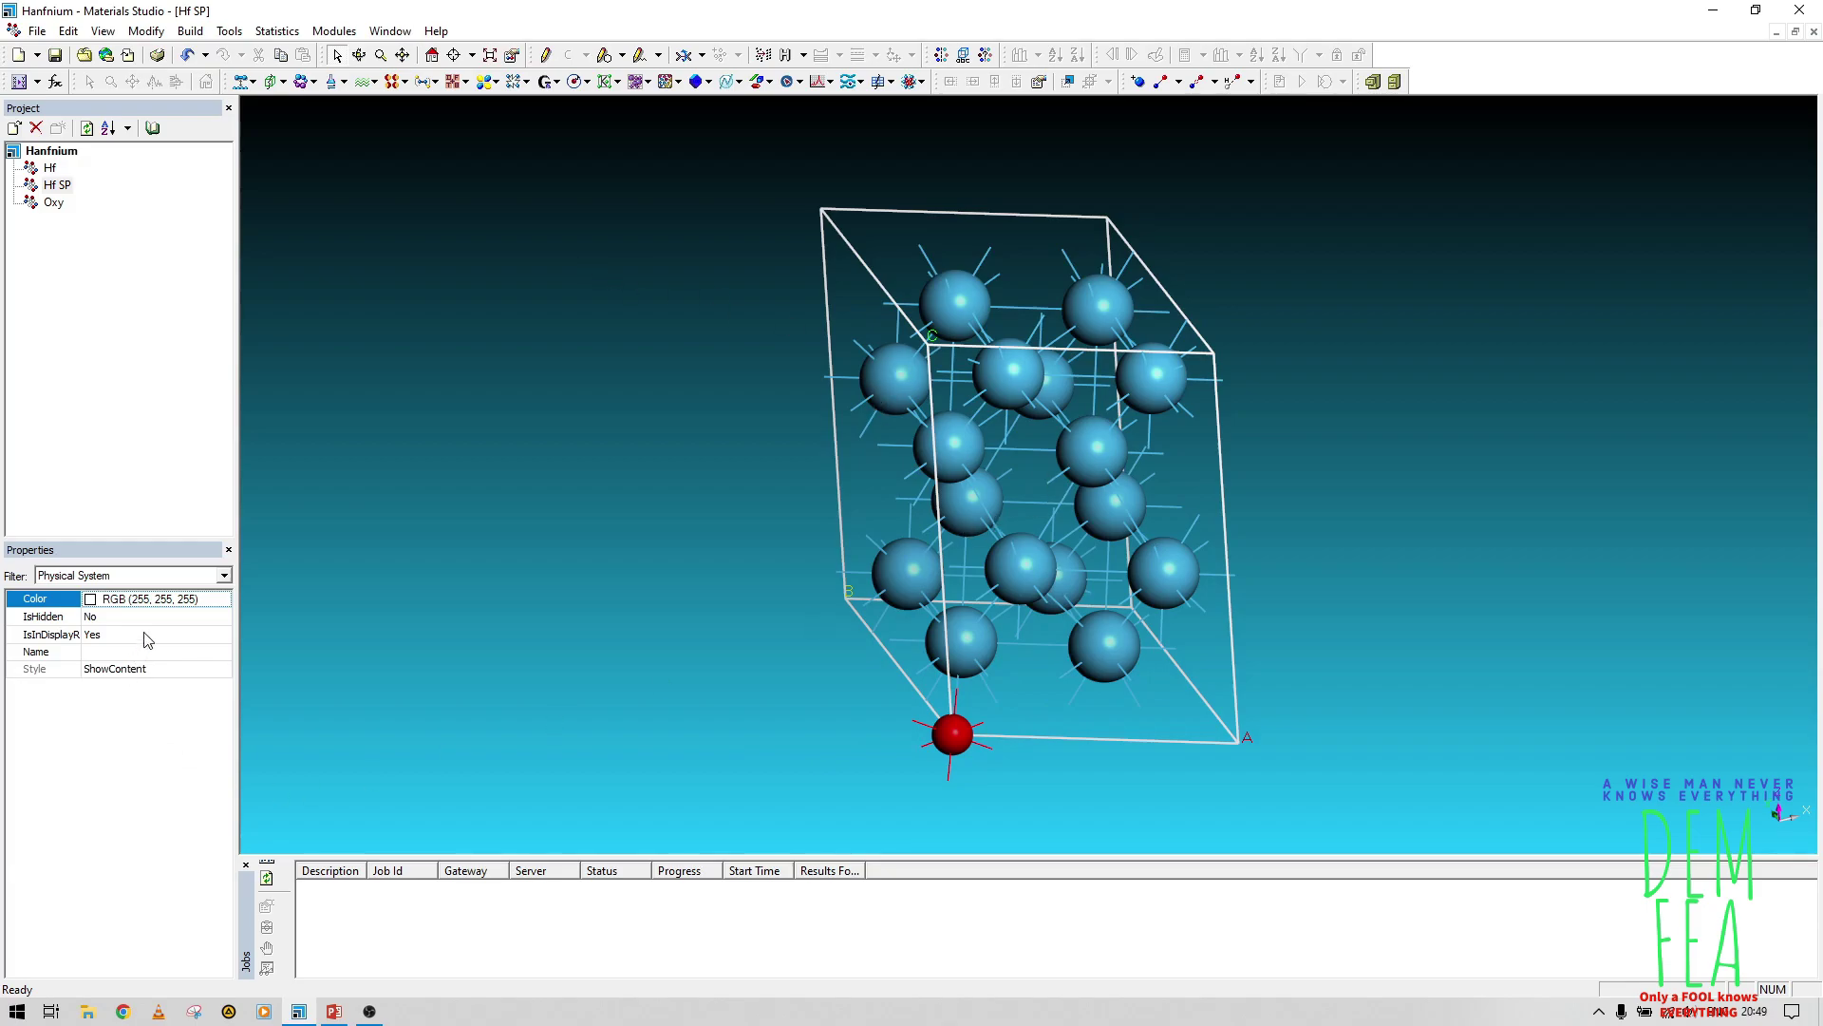
Step: Filter properties to Symmetry System and open the two-atom Hf cell (Hf2)
click(201, 584)
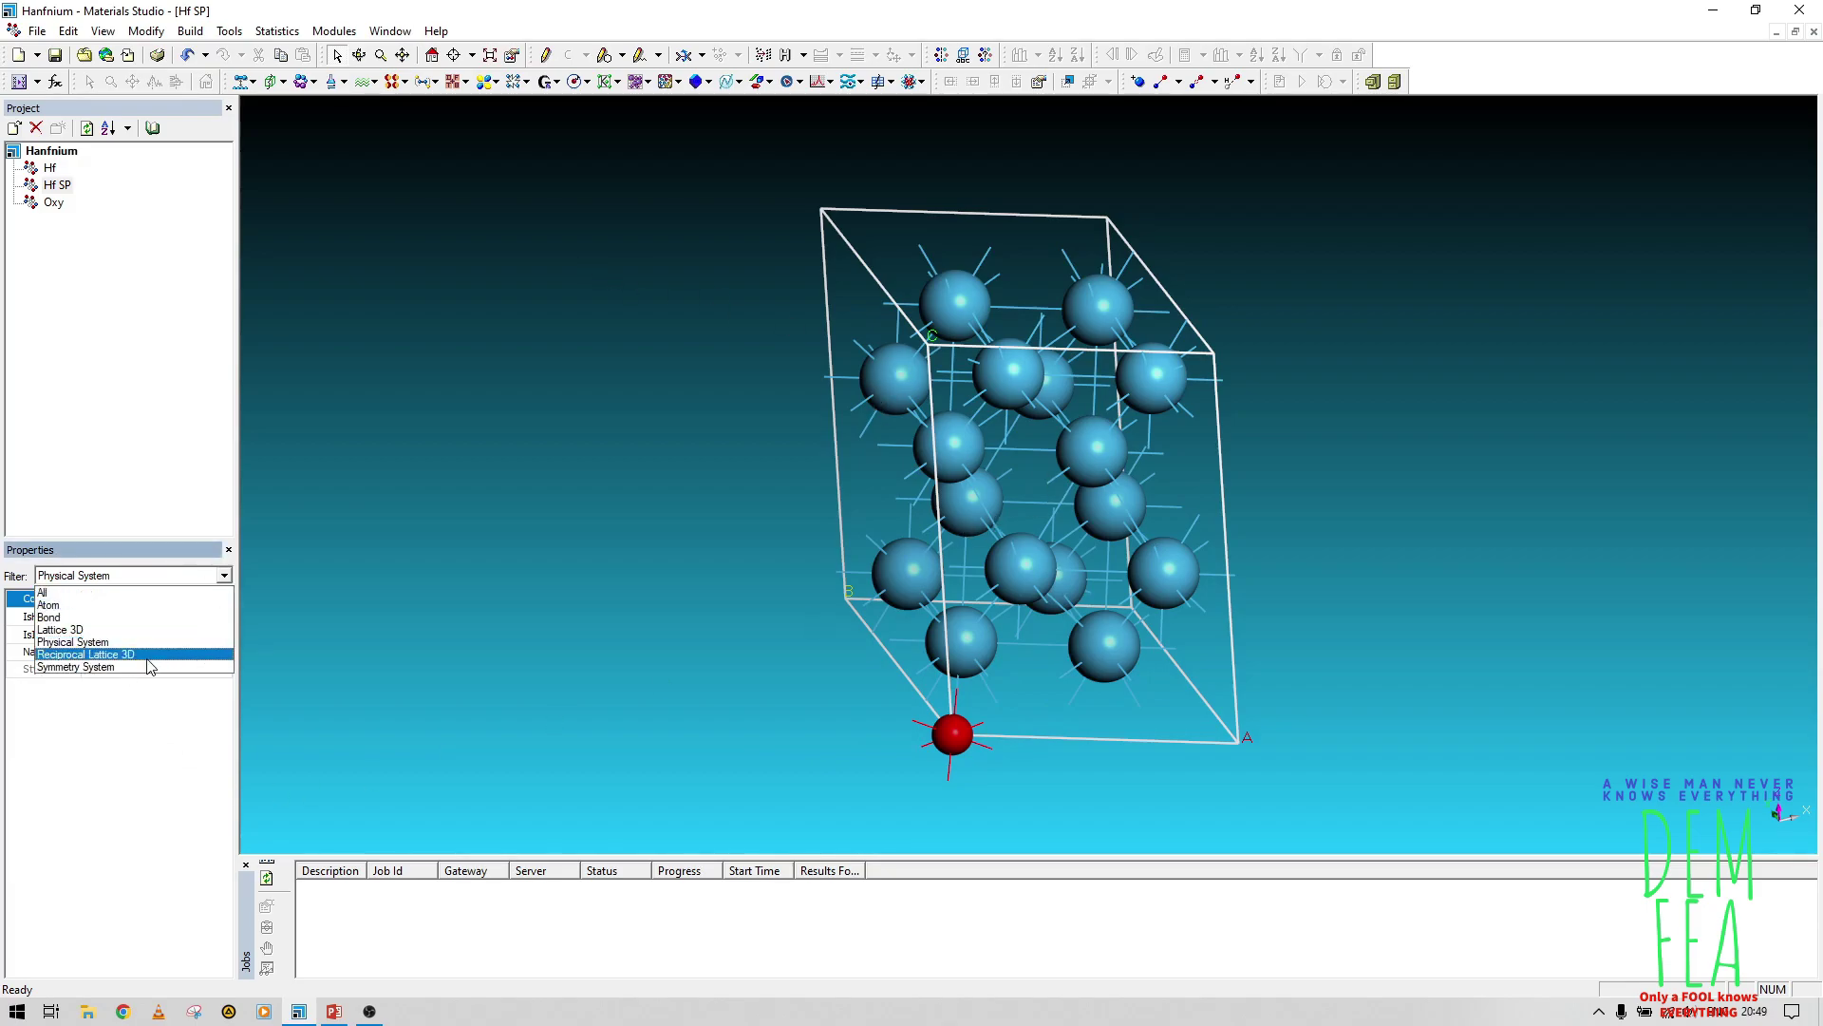
click(150, 664)
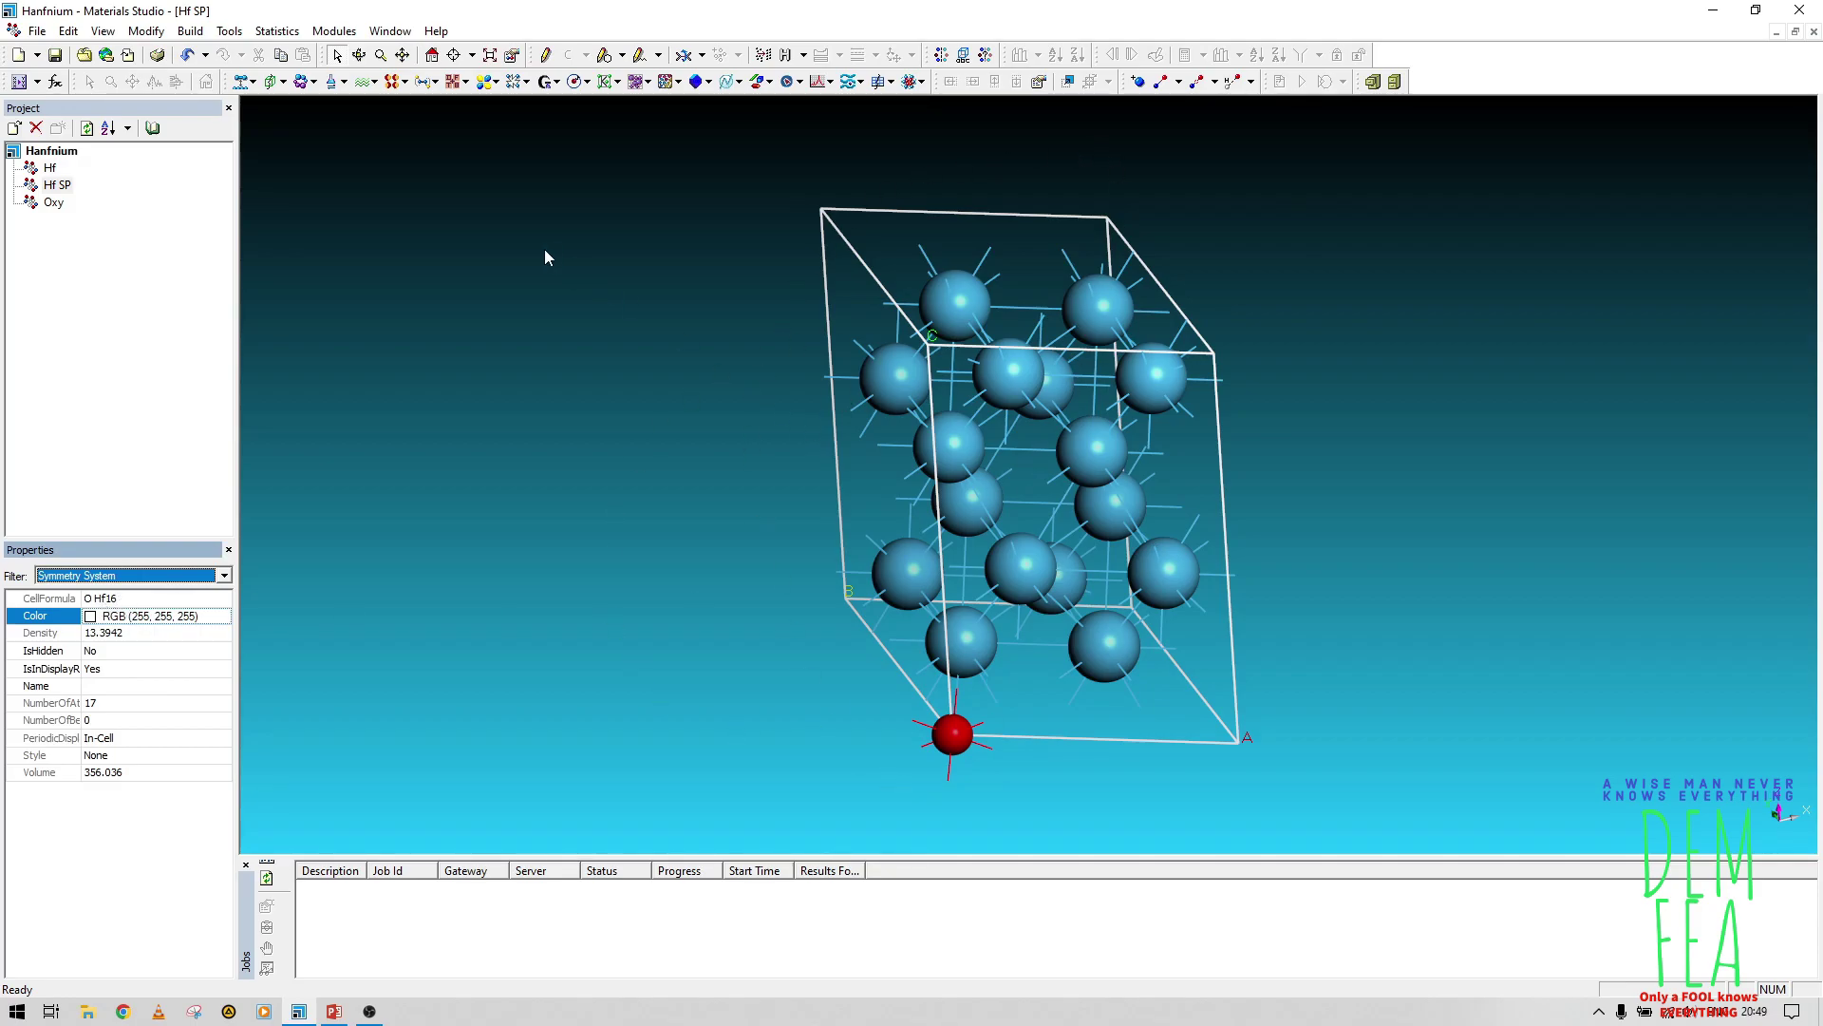
double_click(51, 170)
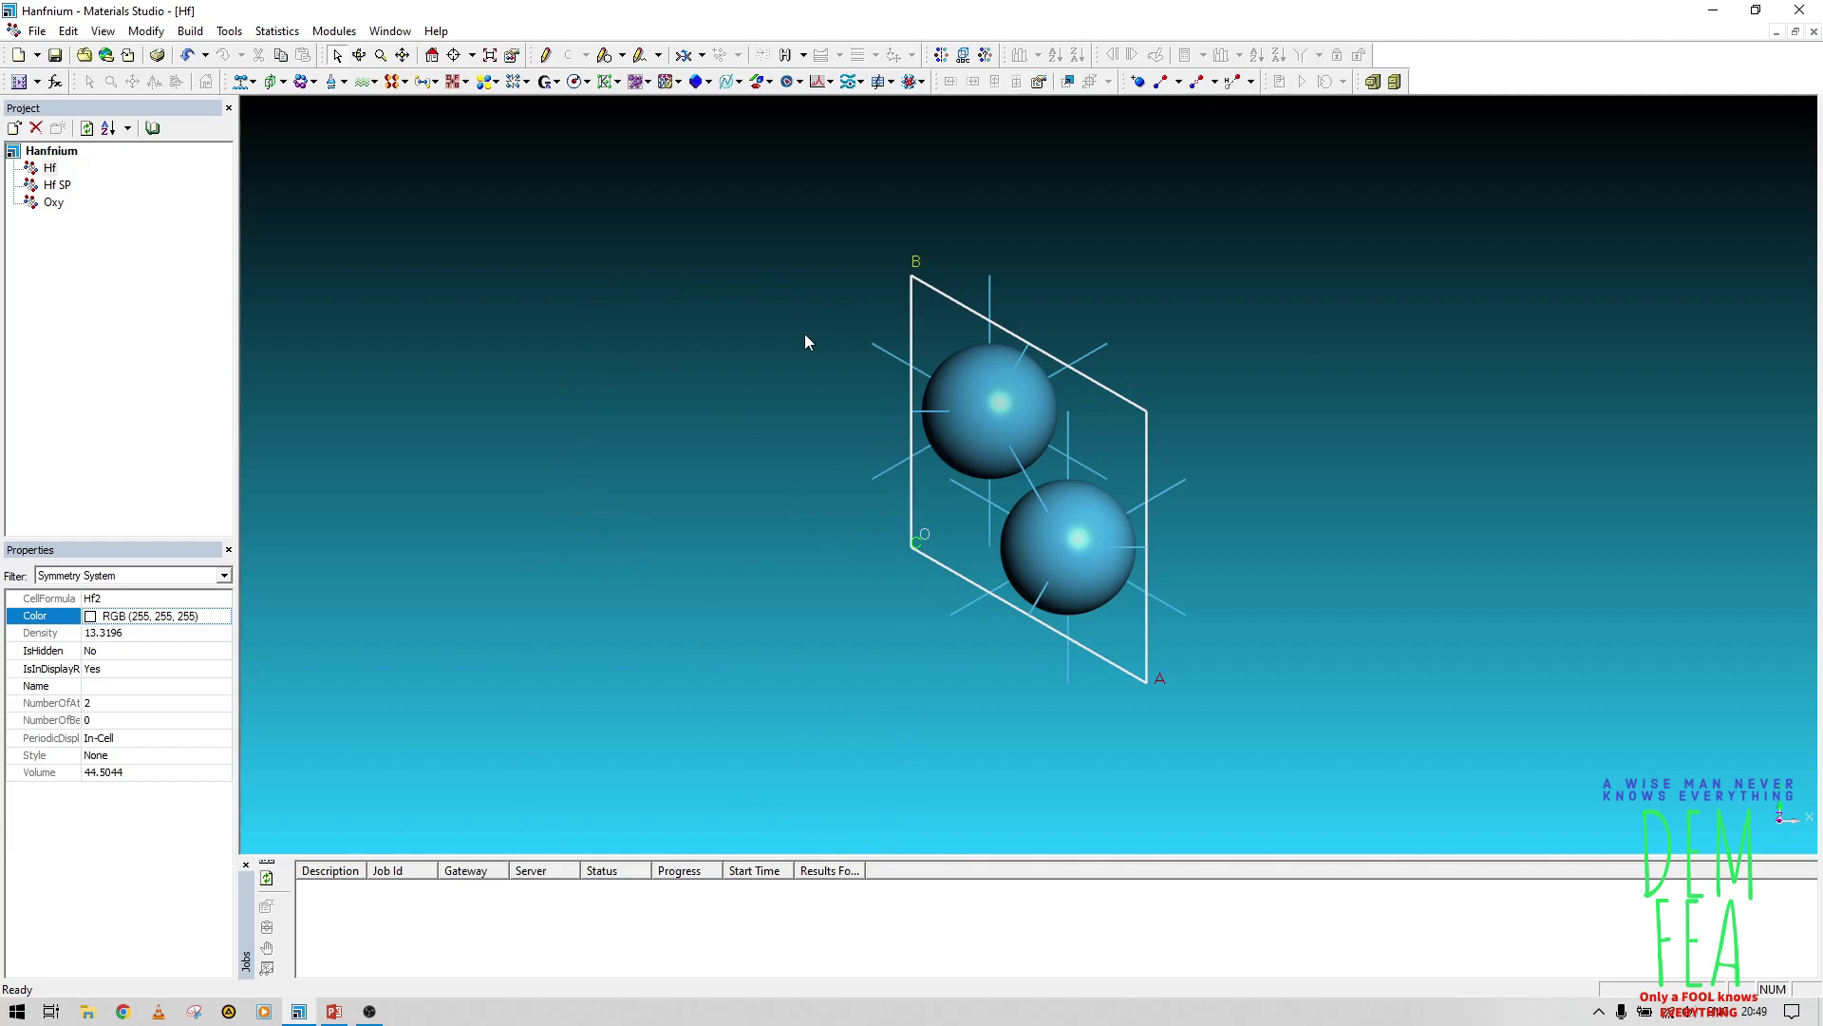
Step: Set up a CASTEP calculation with a custom 300 eV energy cutoff
click(364, 82)
click(399, 93)
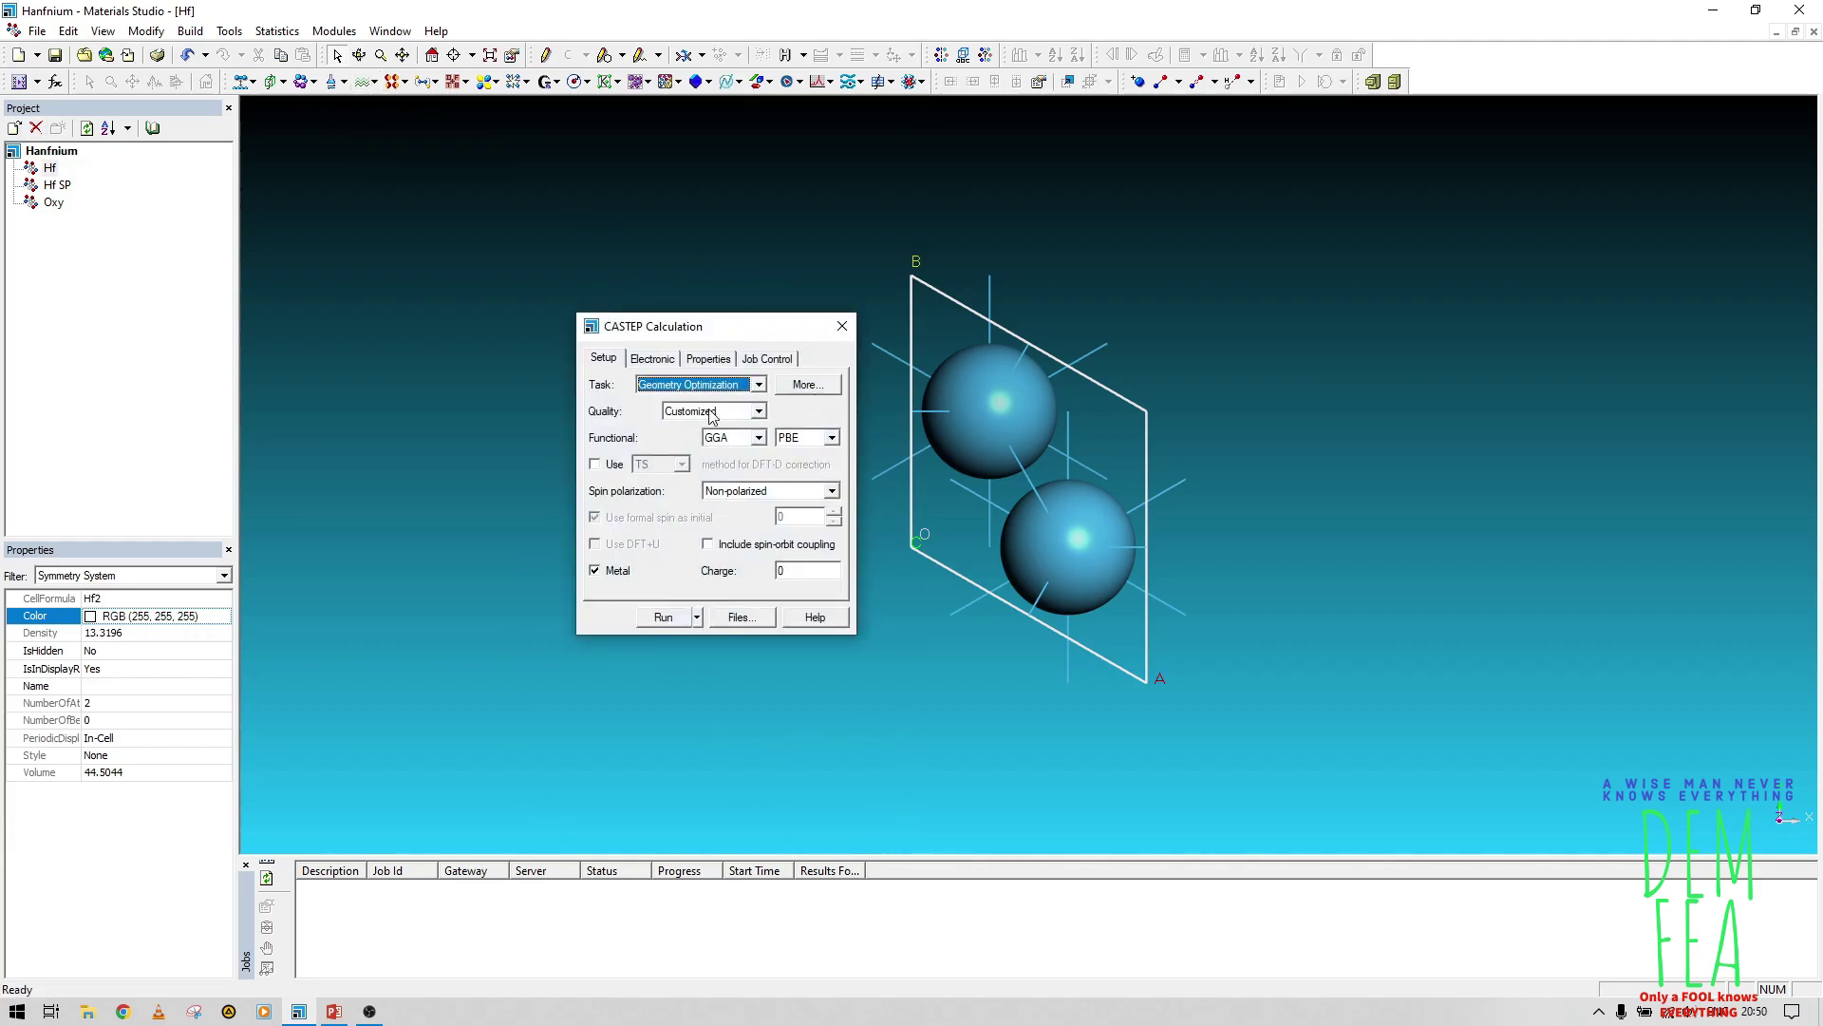
click(812, 383)
click(653, 358)
click(807, 584)
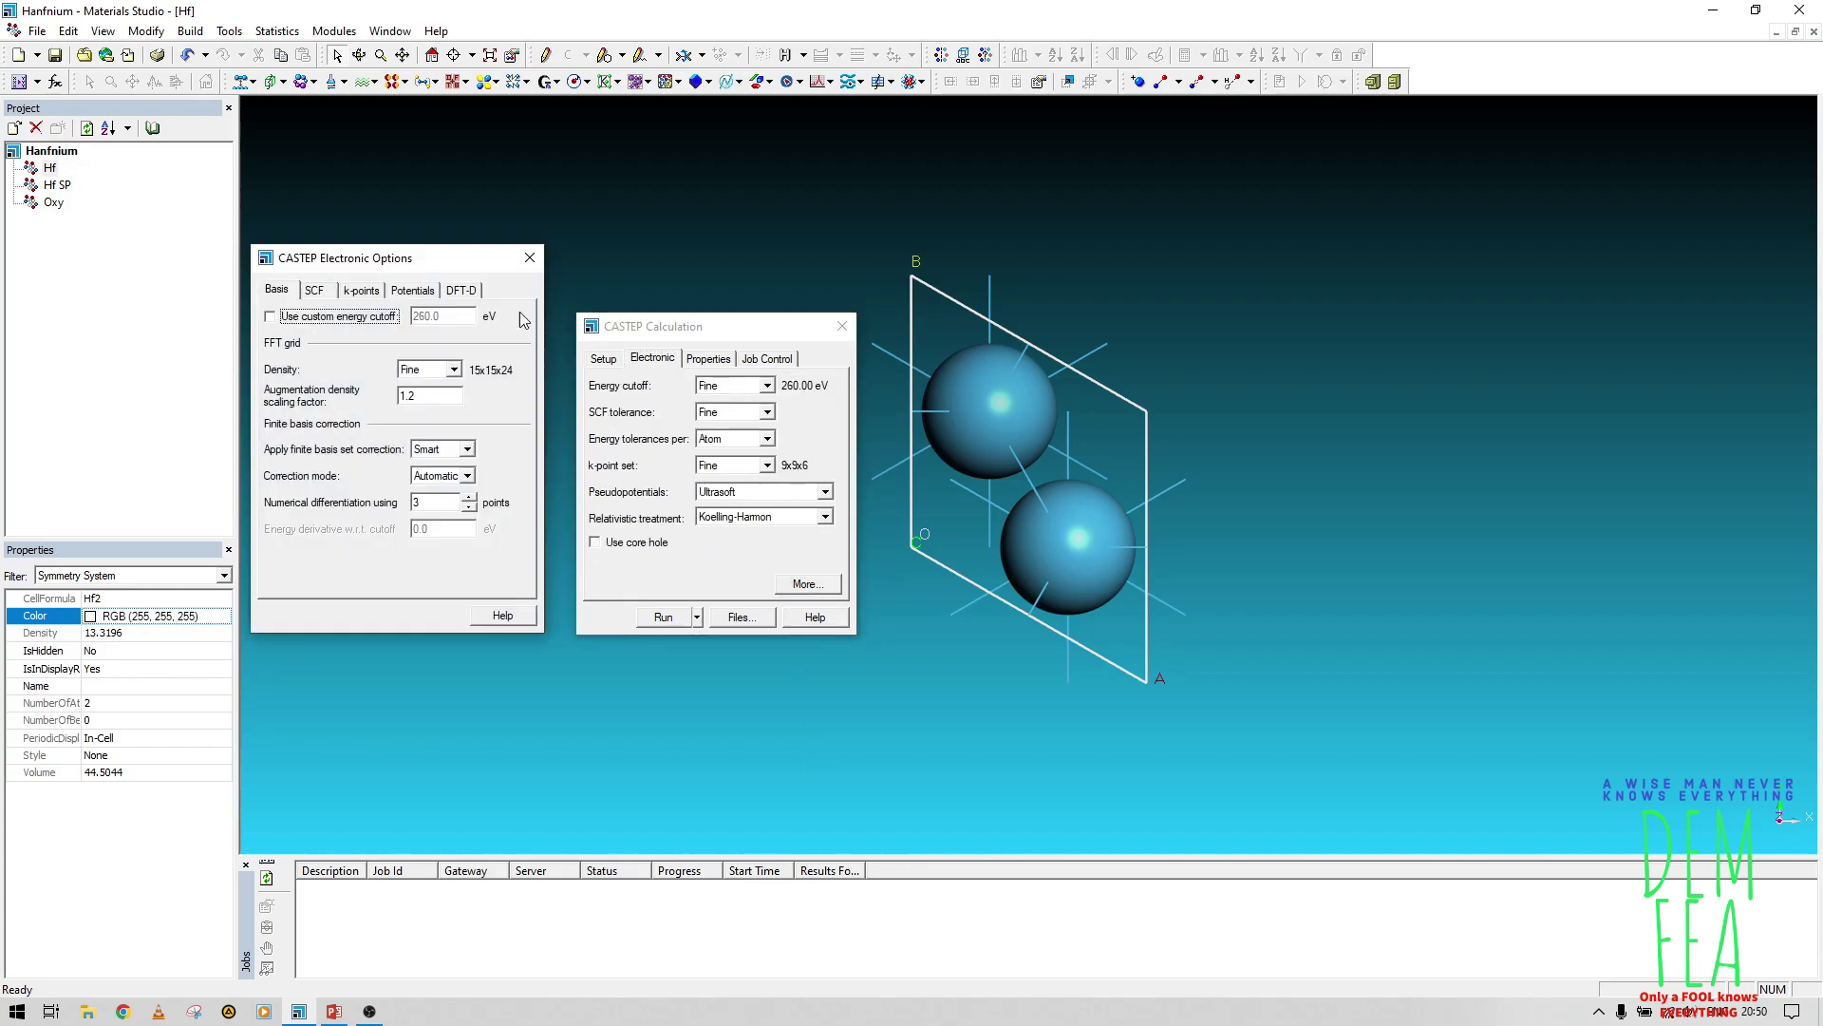
text(300)
click(529, 258)
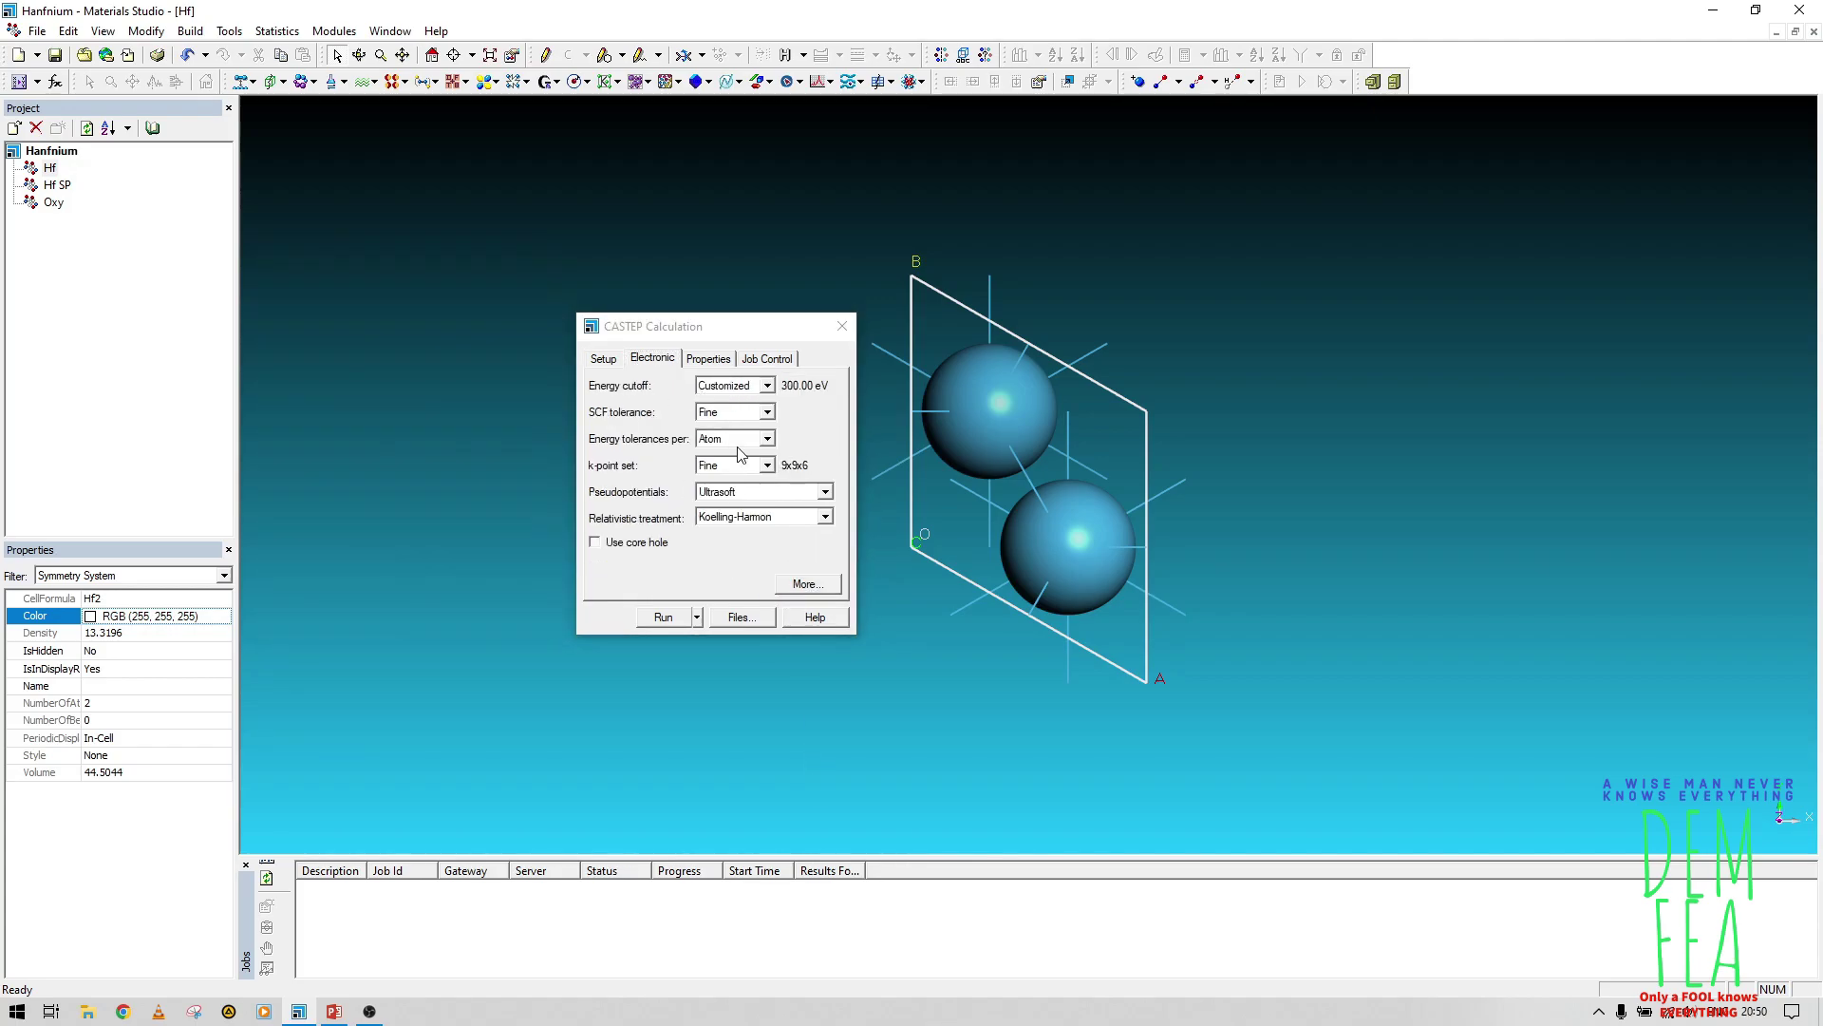
click(741, 465)
click(729, 493)
Step: Review the properties and geometry optimization options, then run the Hf optimization
click(730, 359)
click(603, 358)
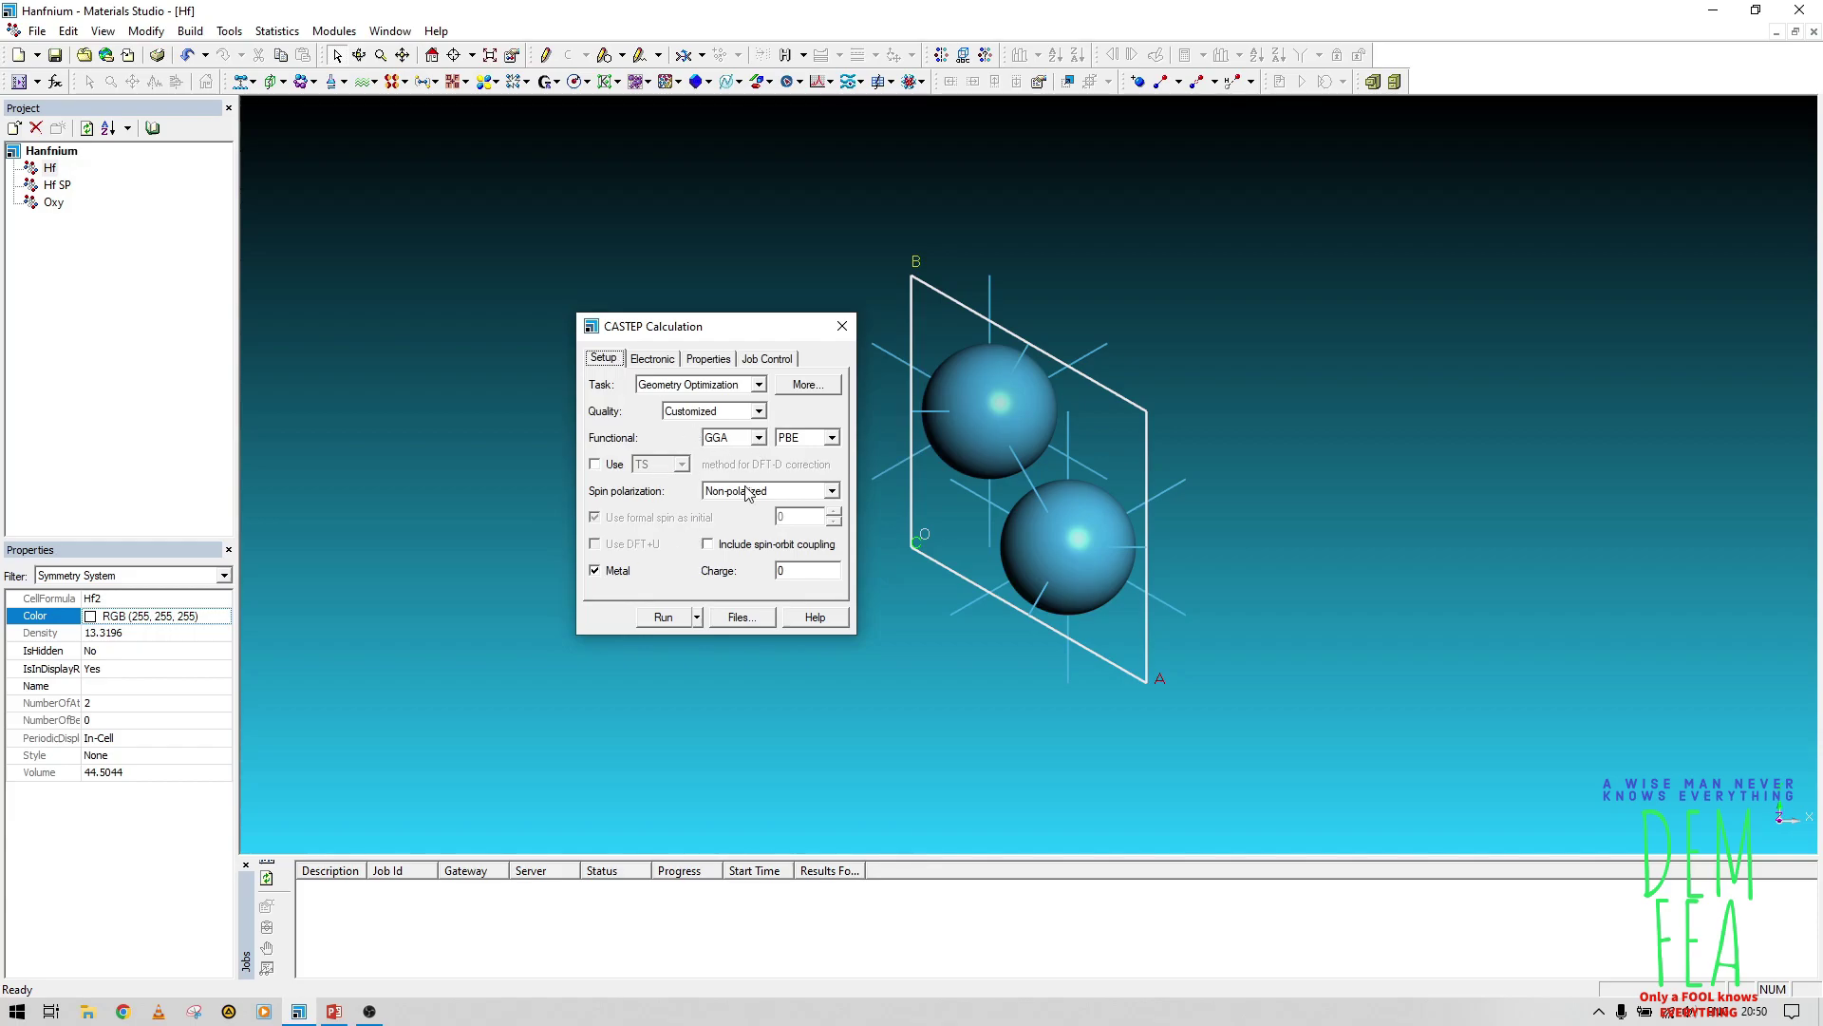
click(807, 384)
click(476, 257)
click(663, 617)
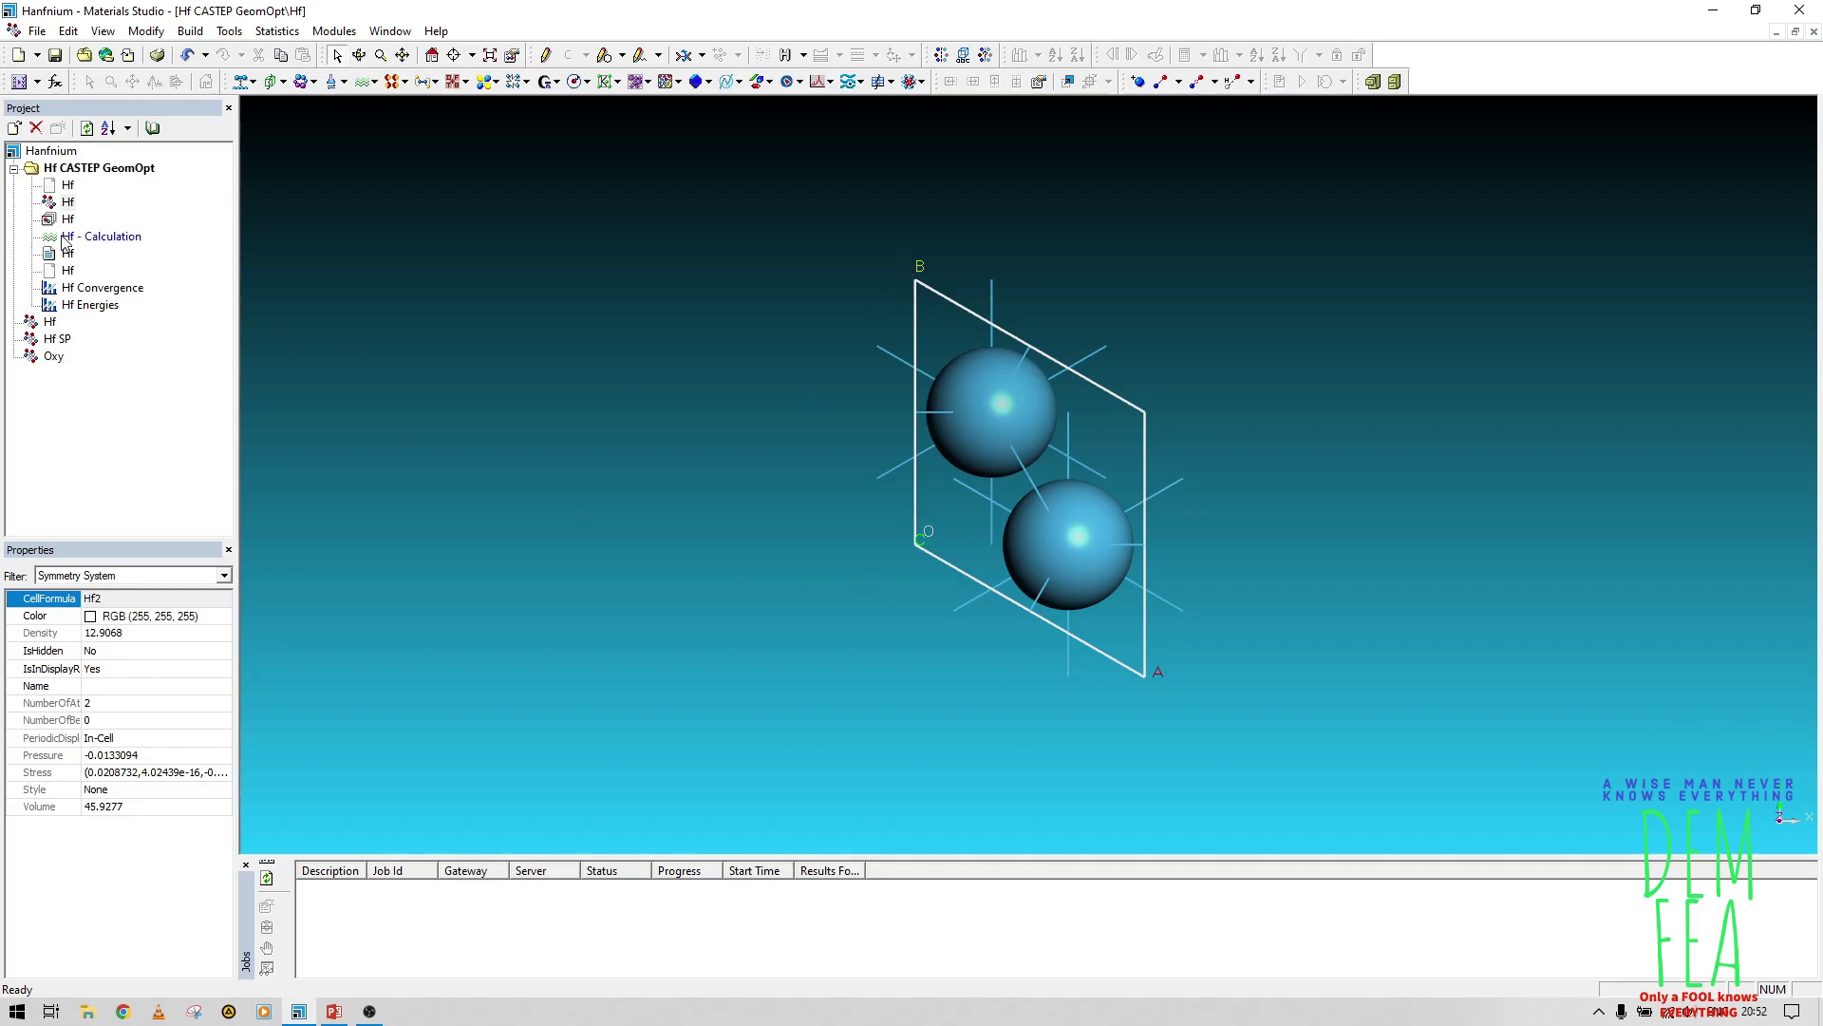
Step: Run the CASTEP optimisation of the Hf SP supercell, accepting the higher-symmetry conversion
double_click(57, 339)
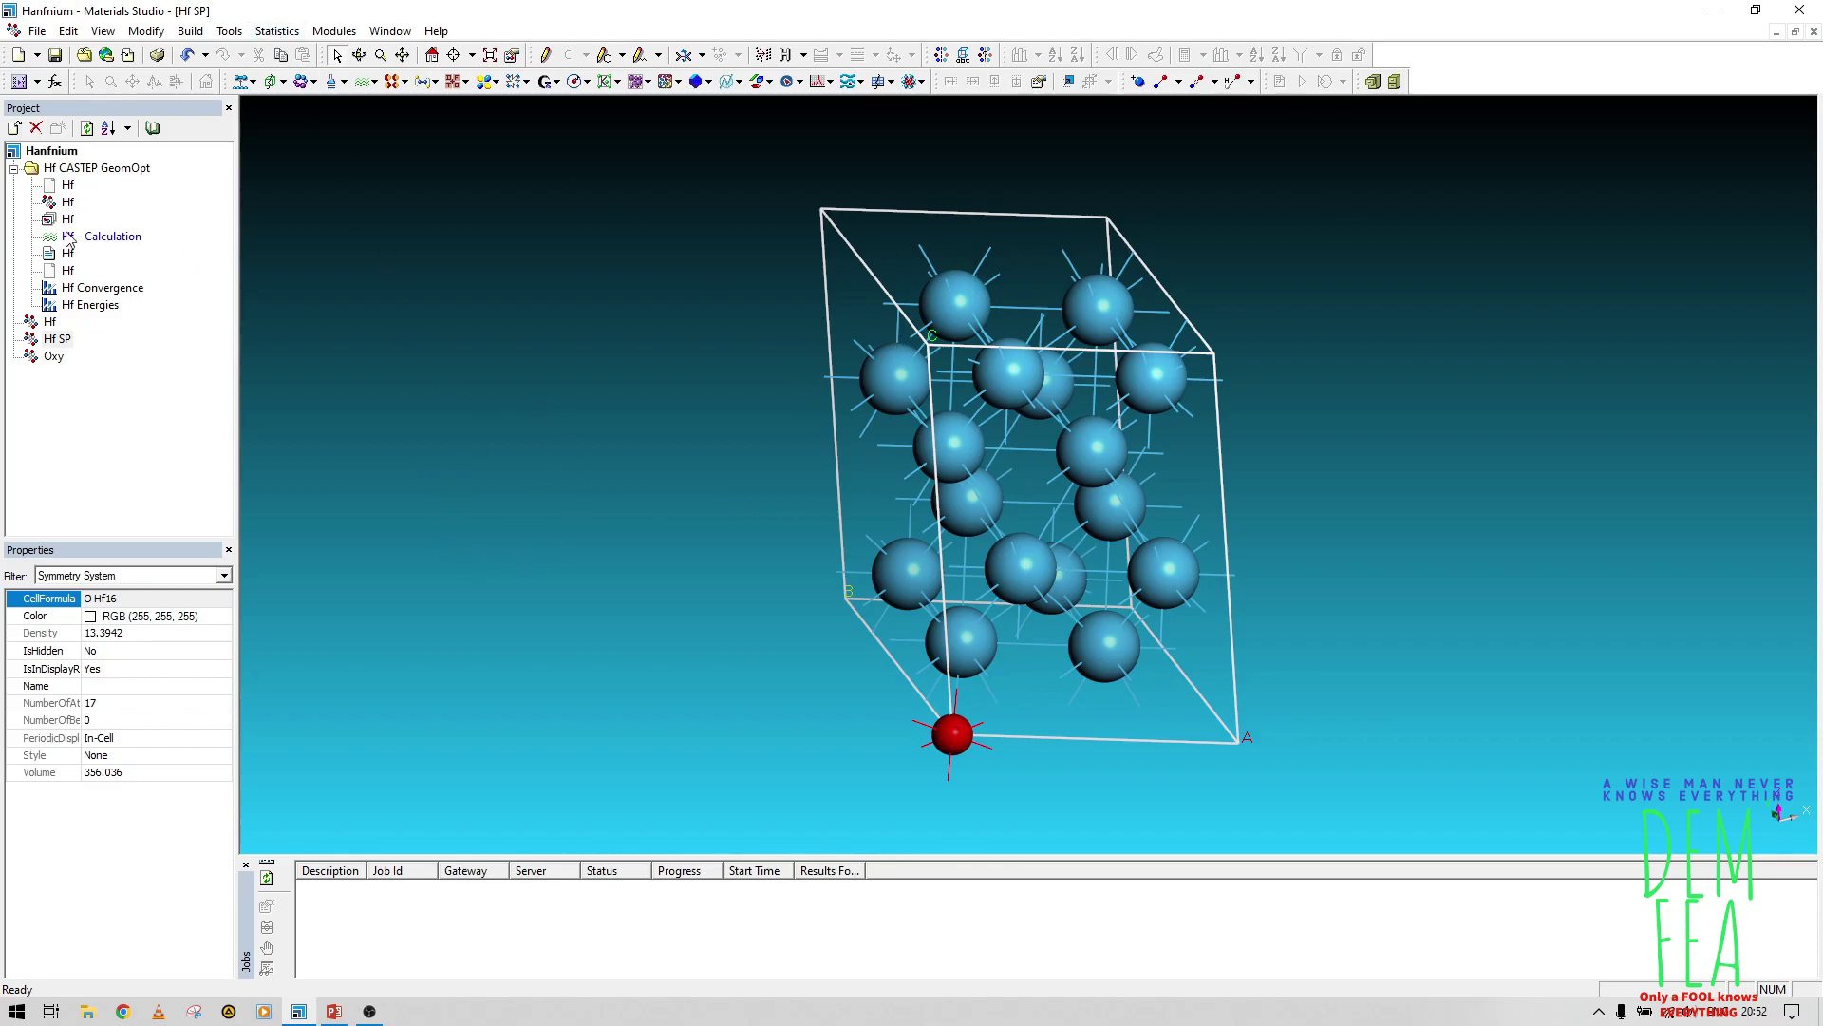
double_click(100, 243)
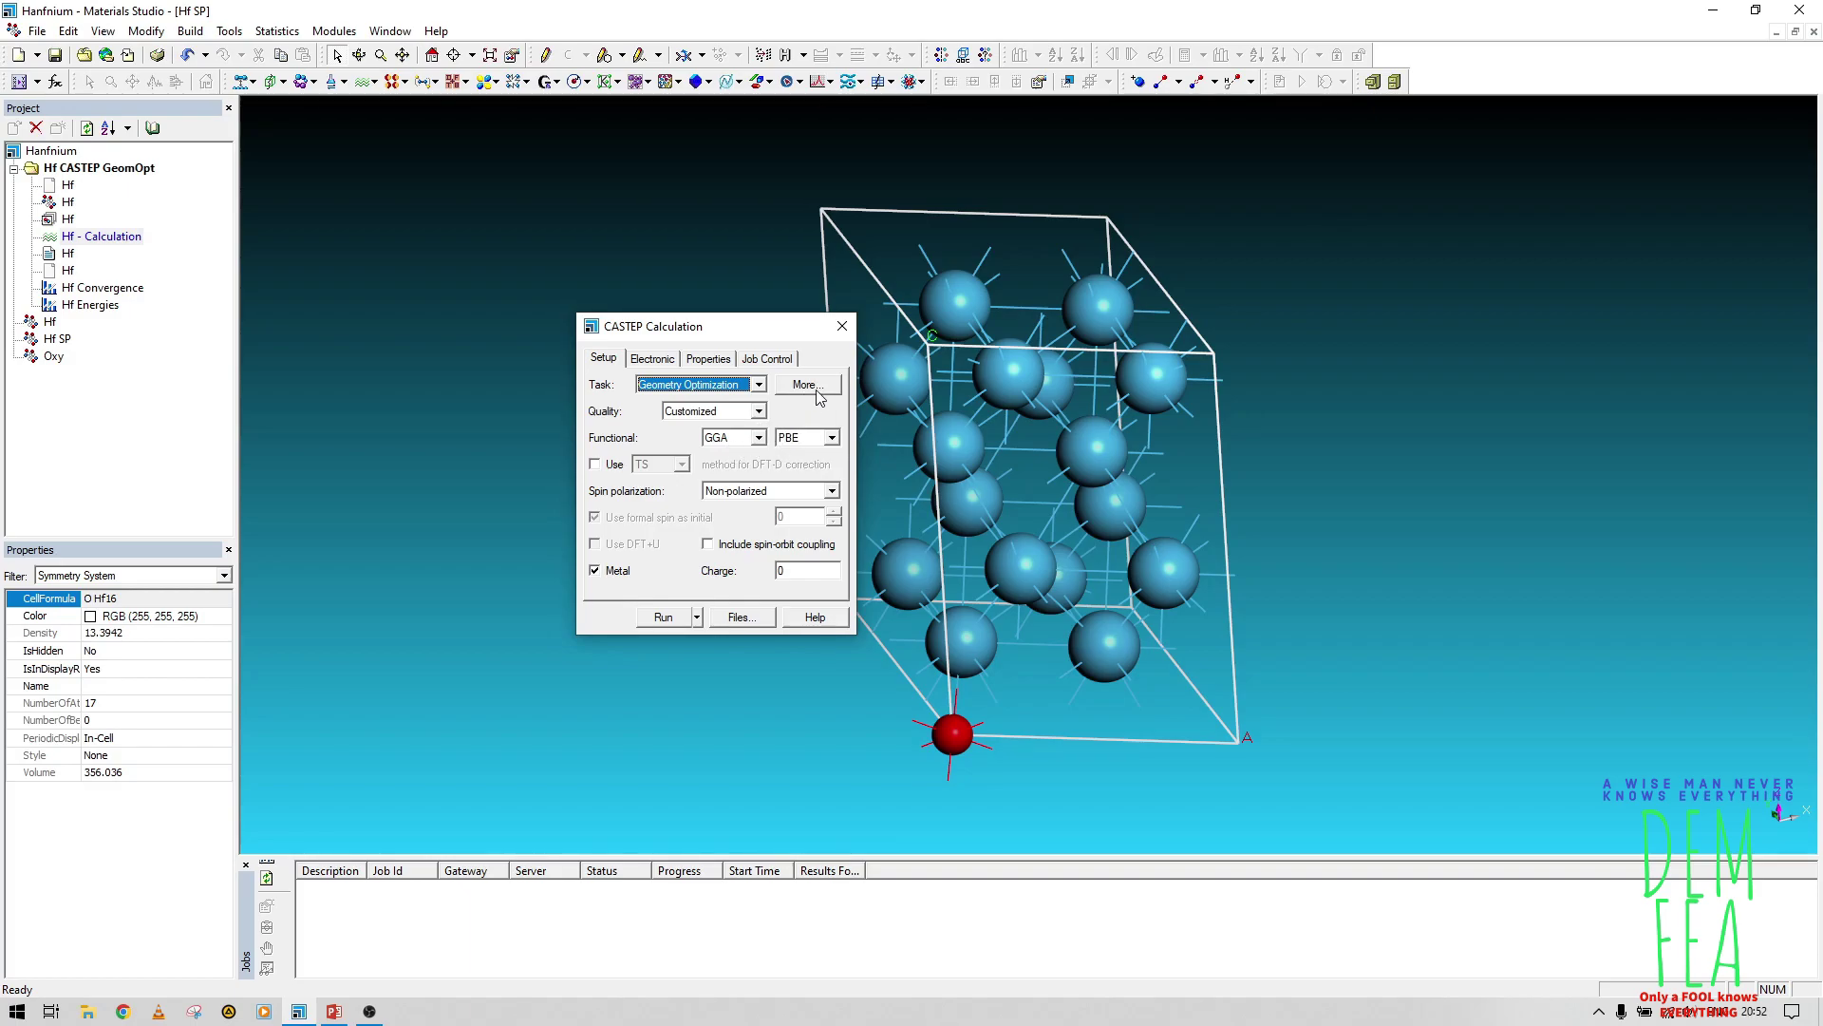
click(653, 359)
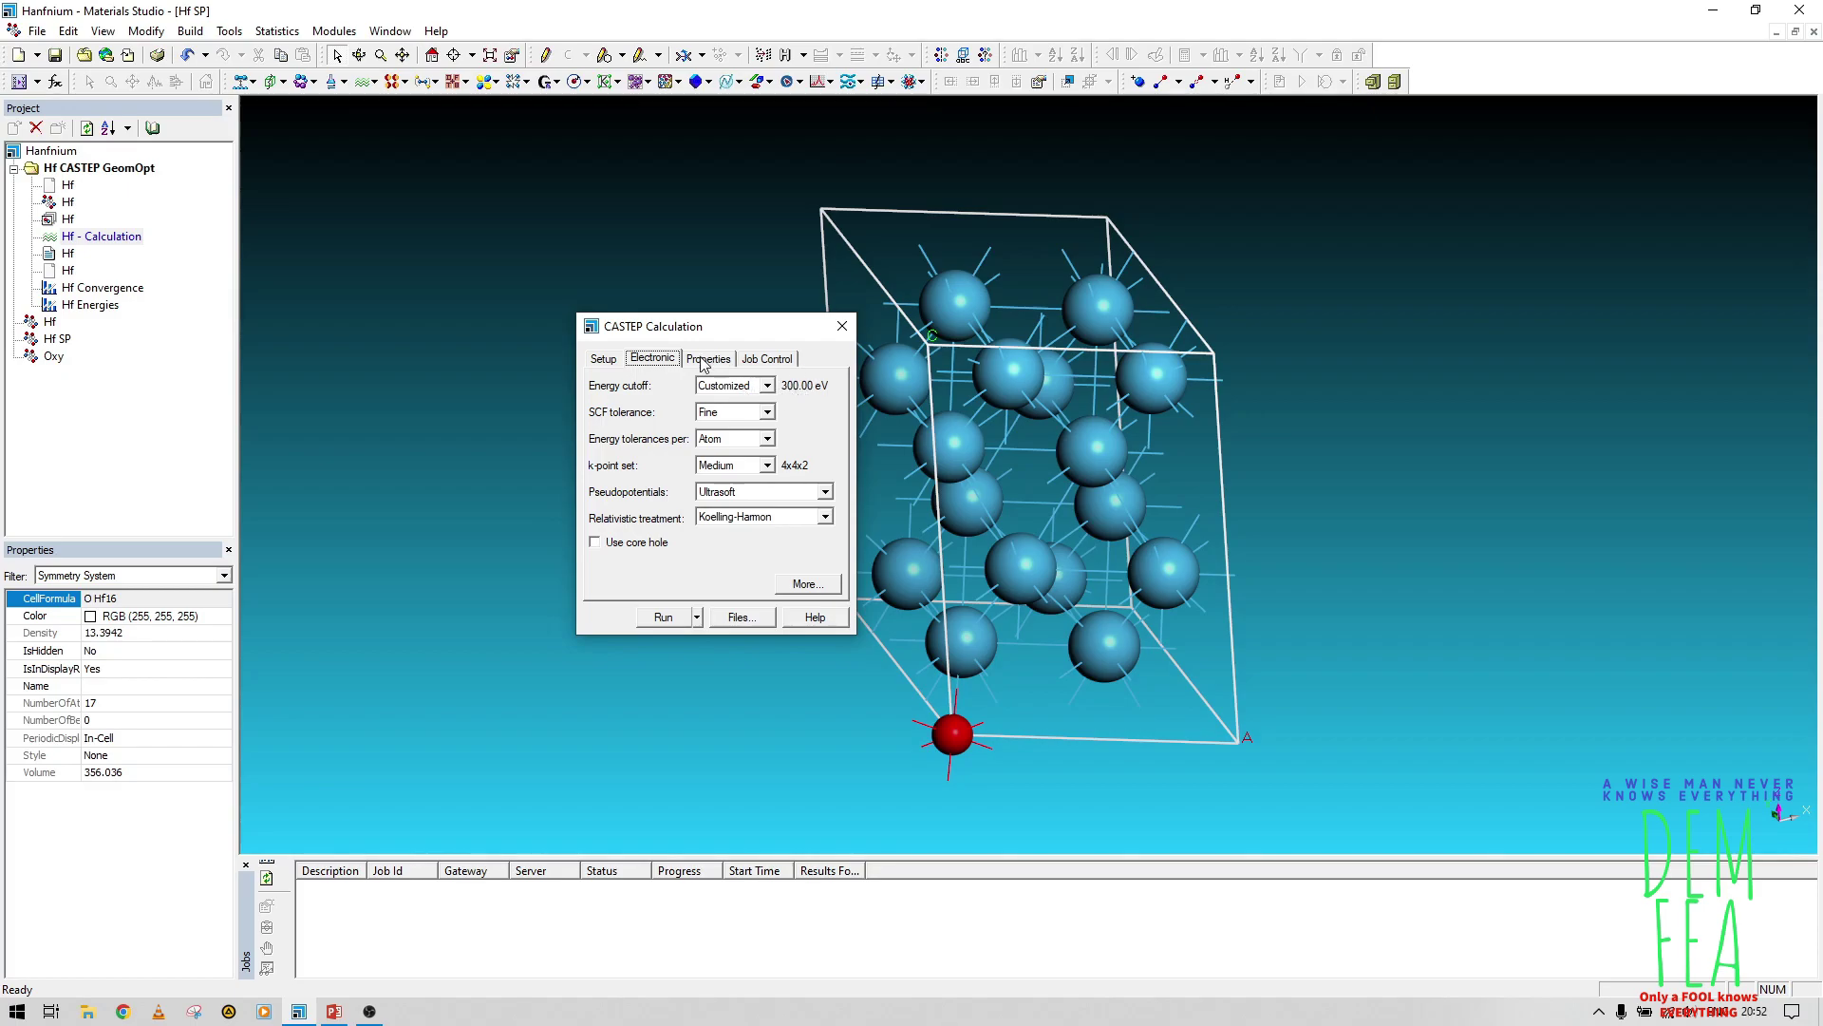
click(604, 358)
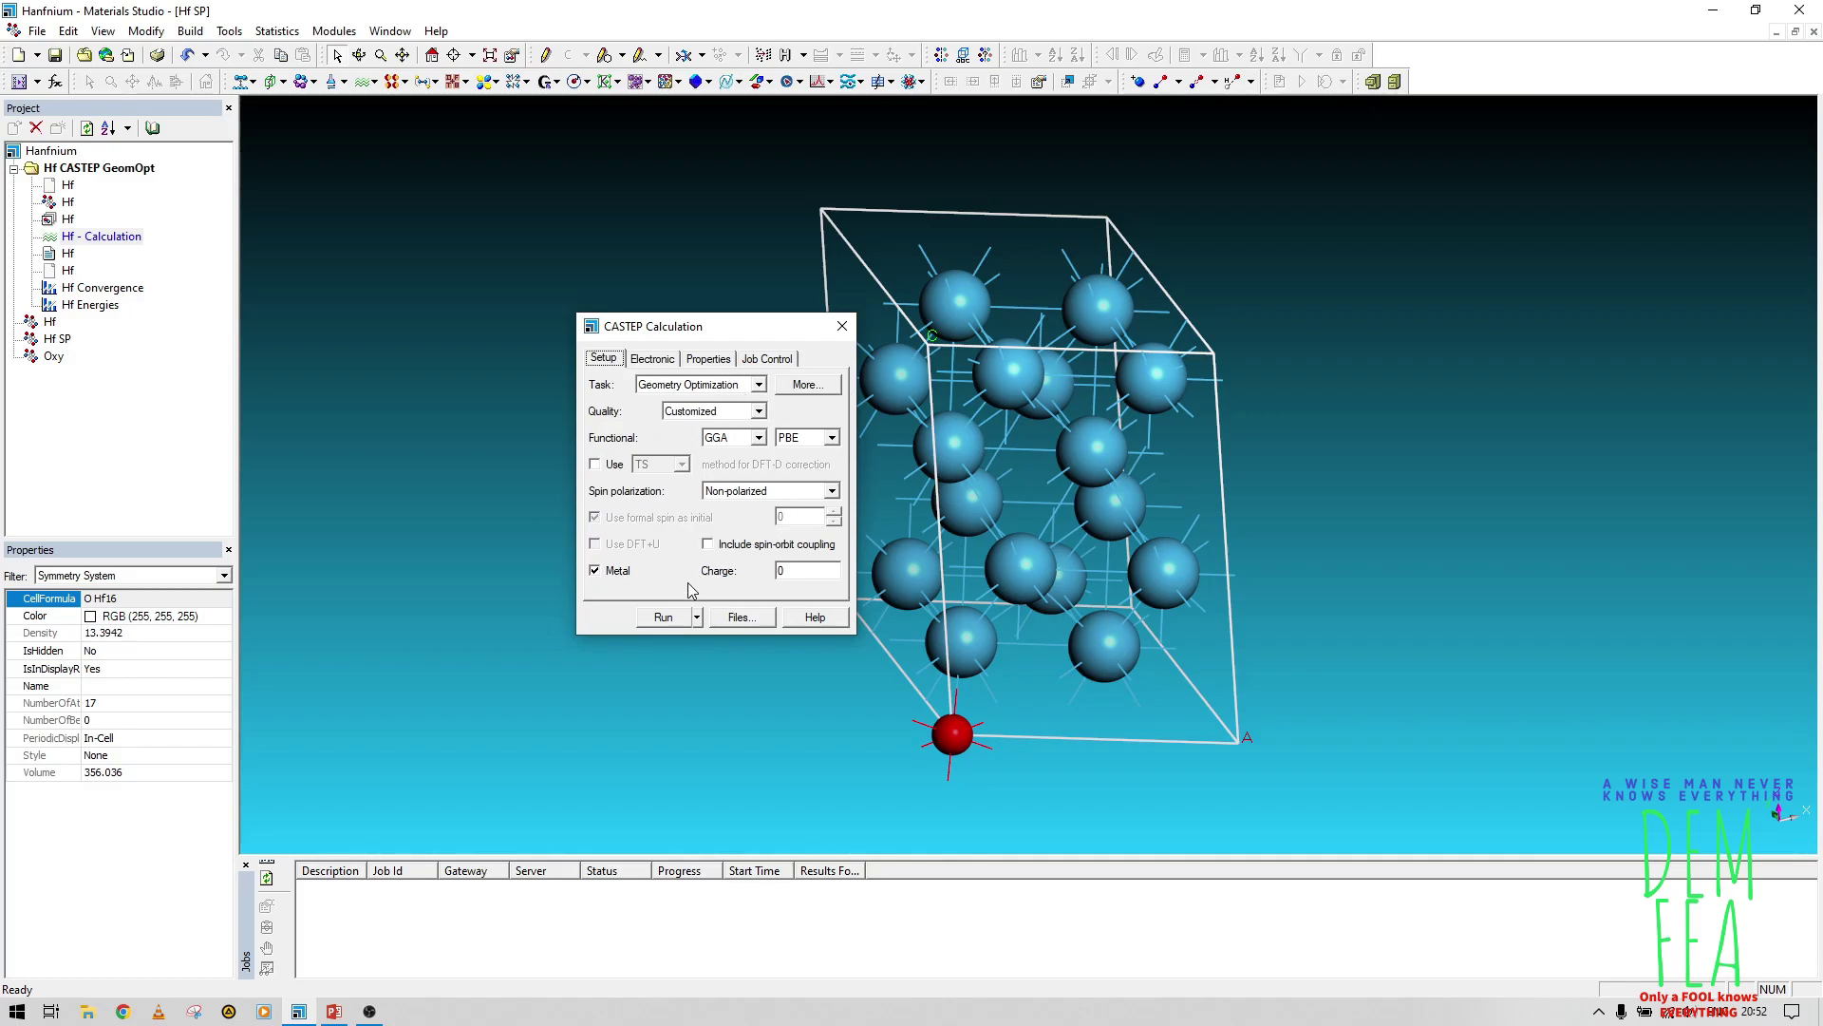
click(663, 617)
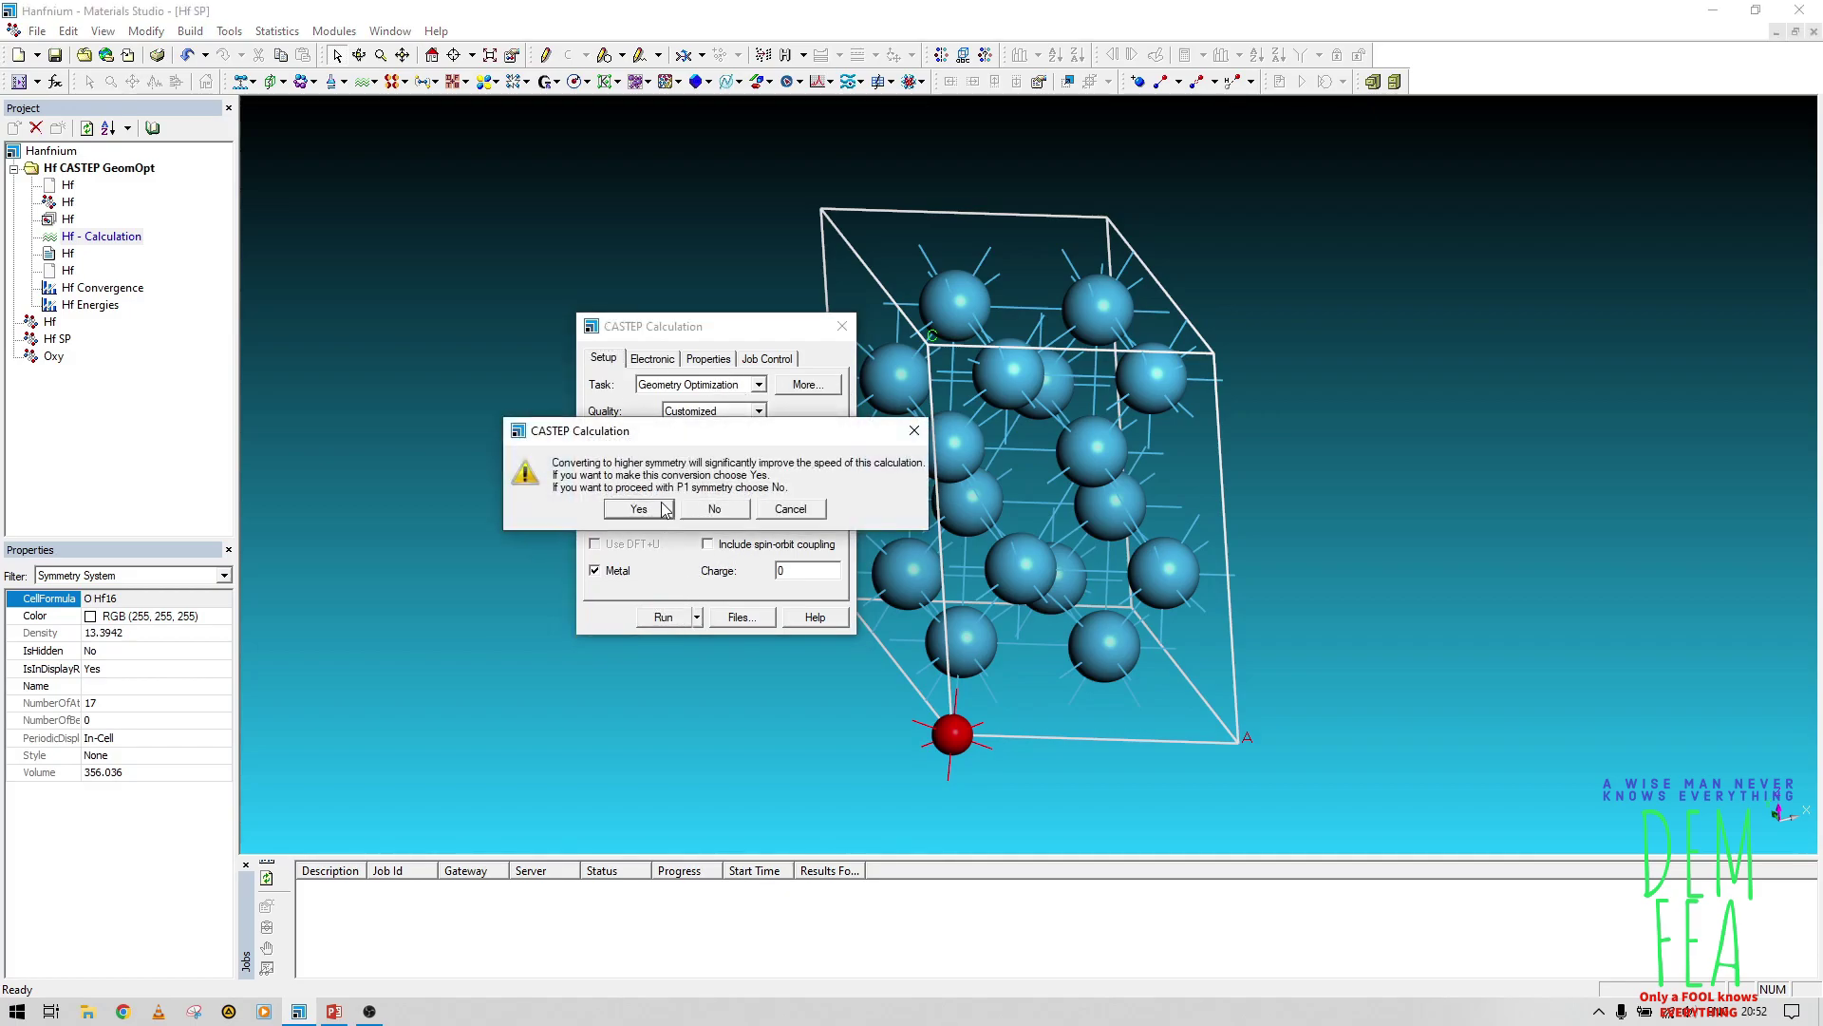
click(650, 512)
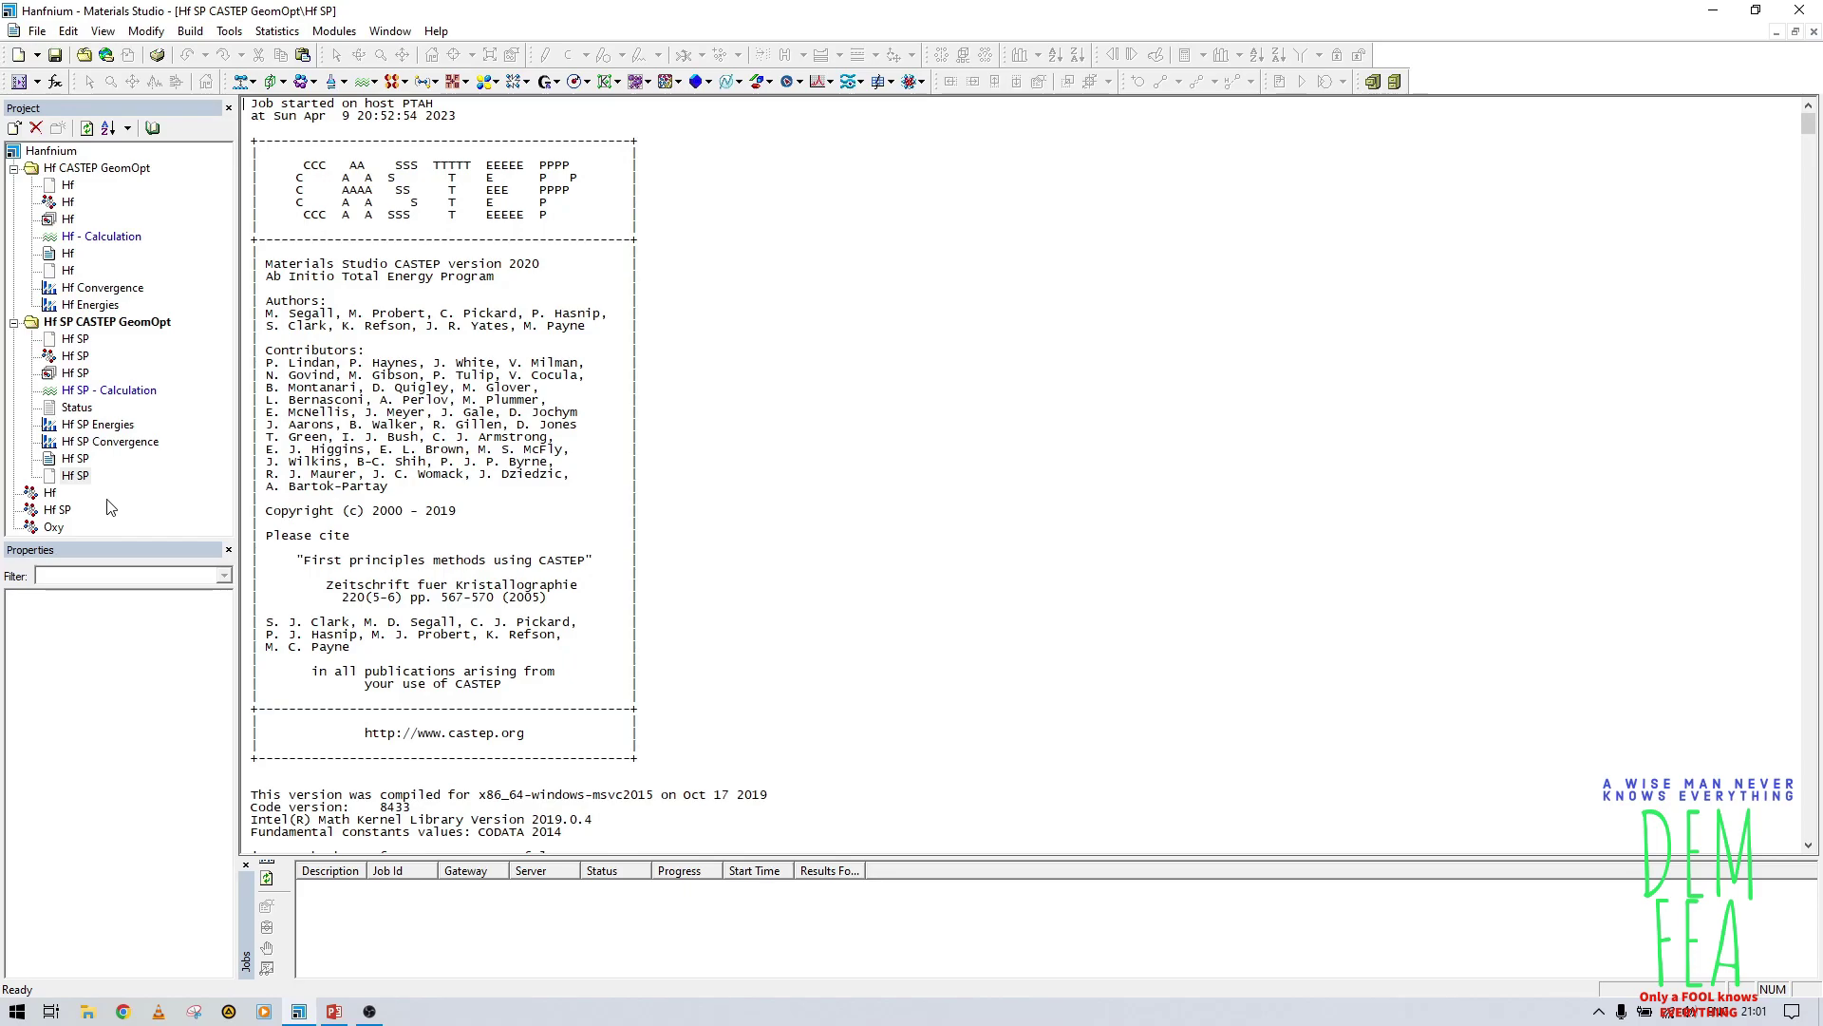
Step: Run CASTEP on Oxy with the Hf SP settings, accepting the primitive-cell conversion
double_click(55, 528)
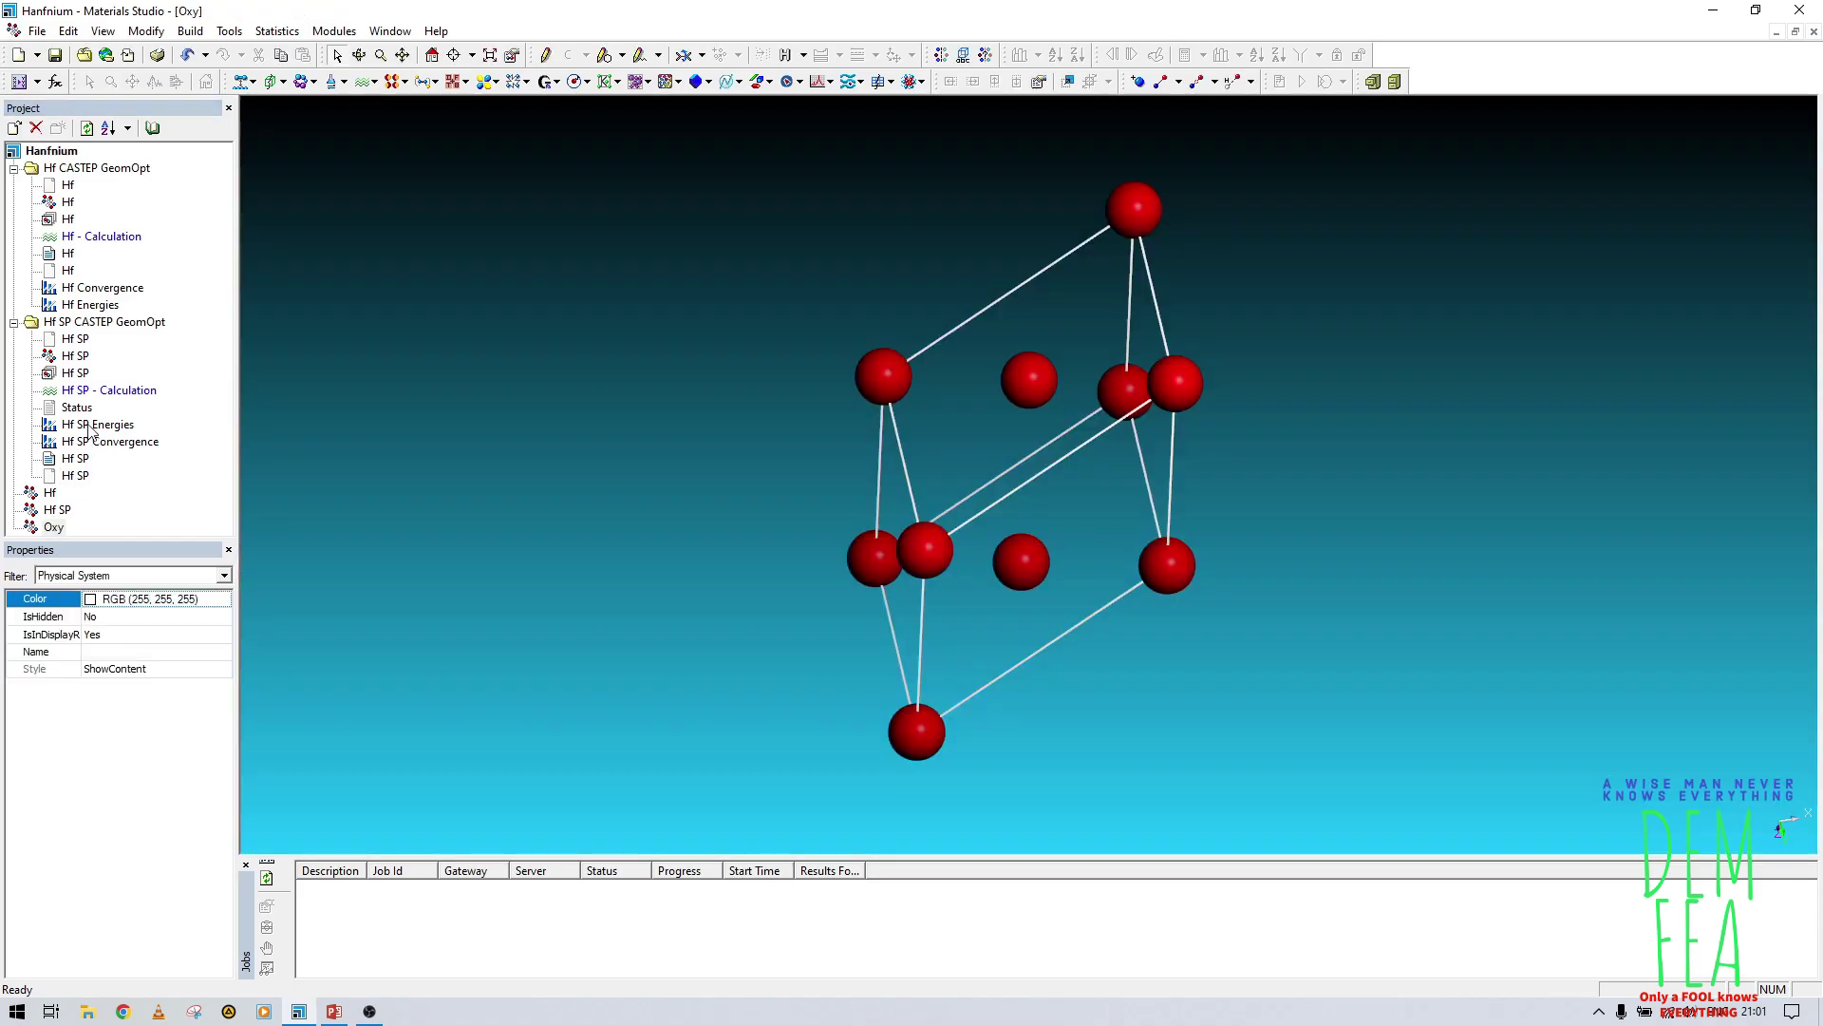
click(106, 390)
double_click(107, 391)
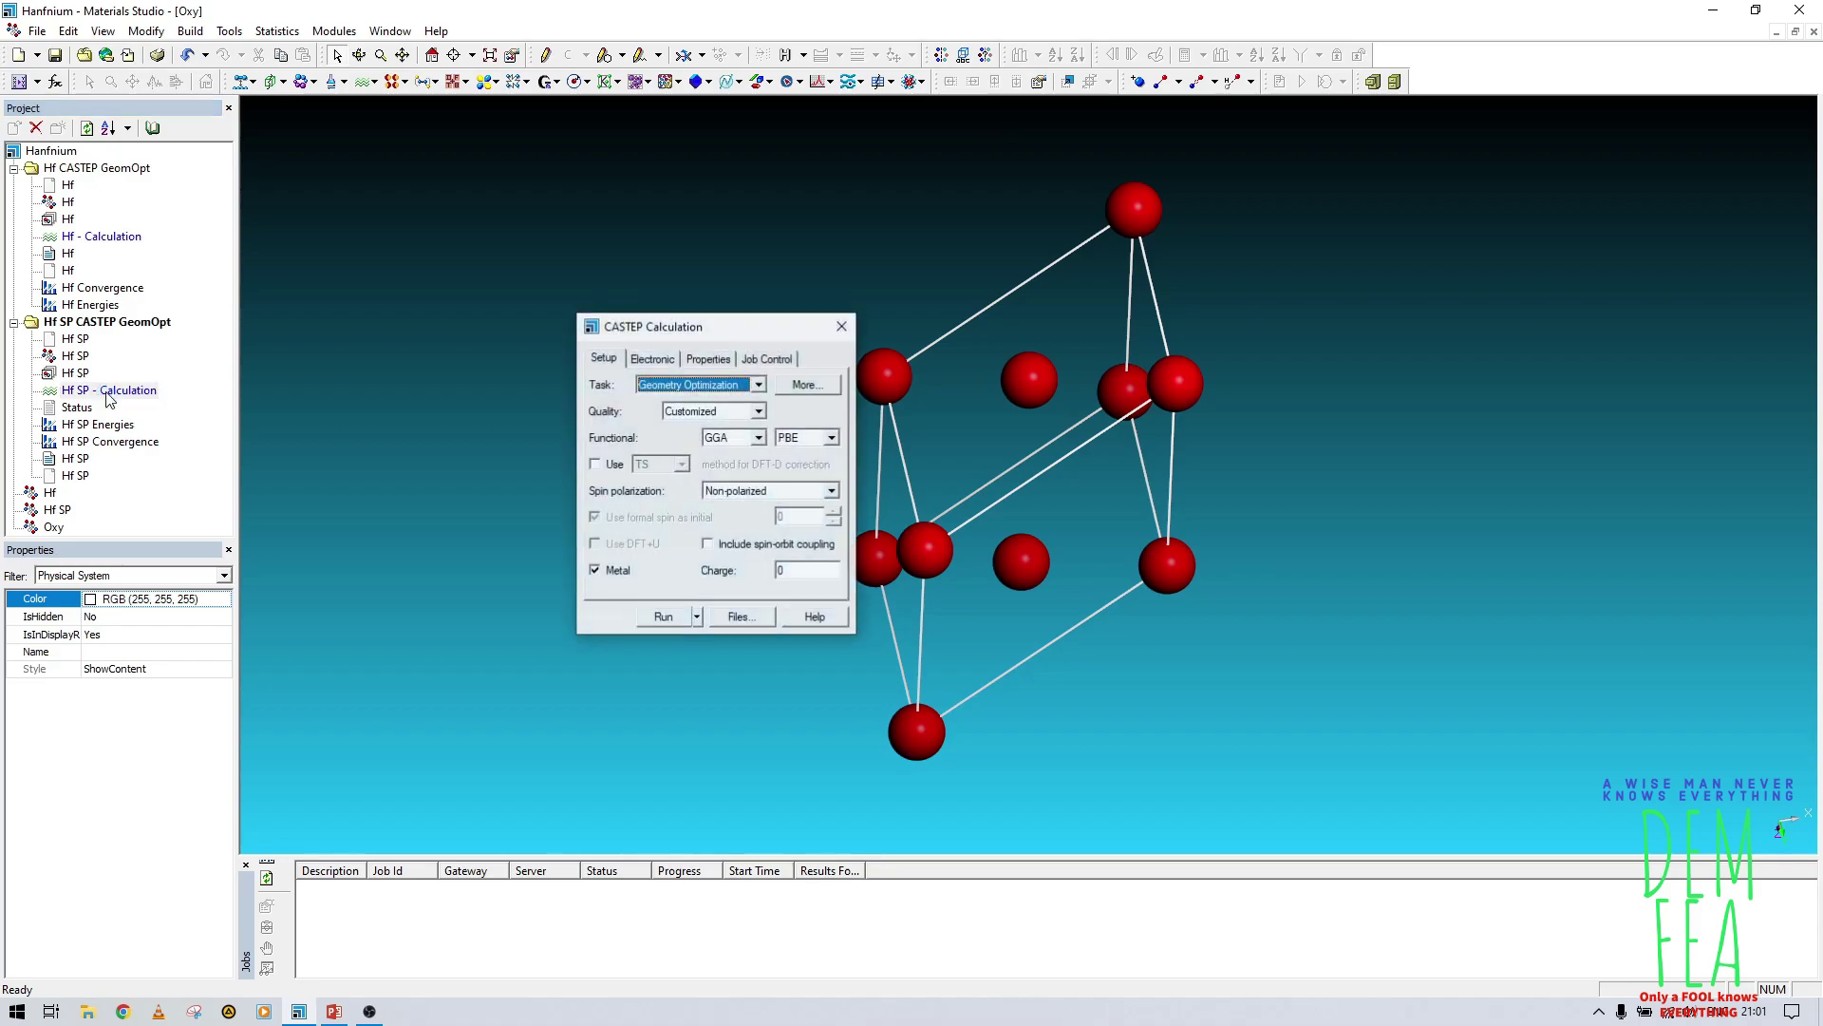
click(639, 361)
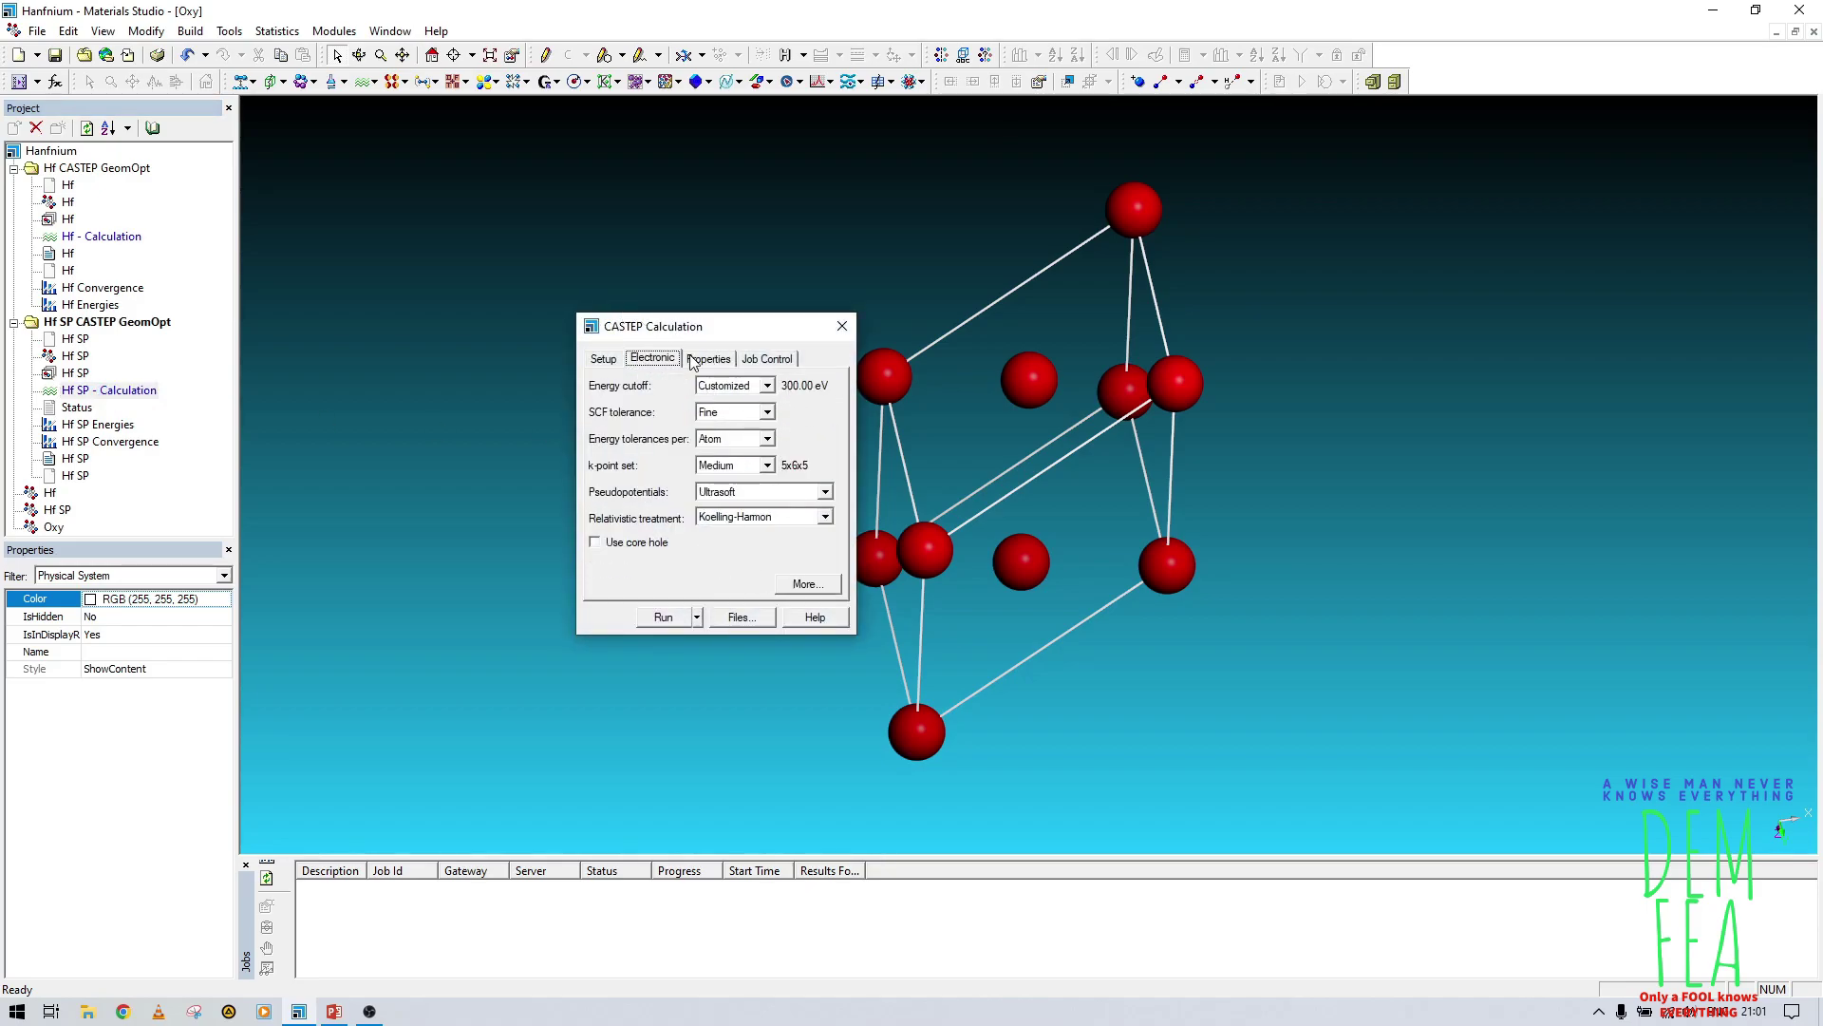
click(598, 361)
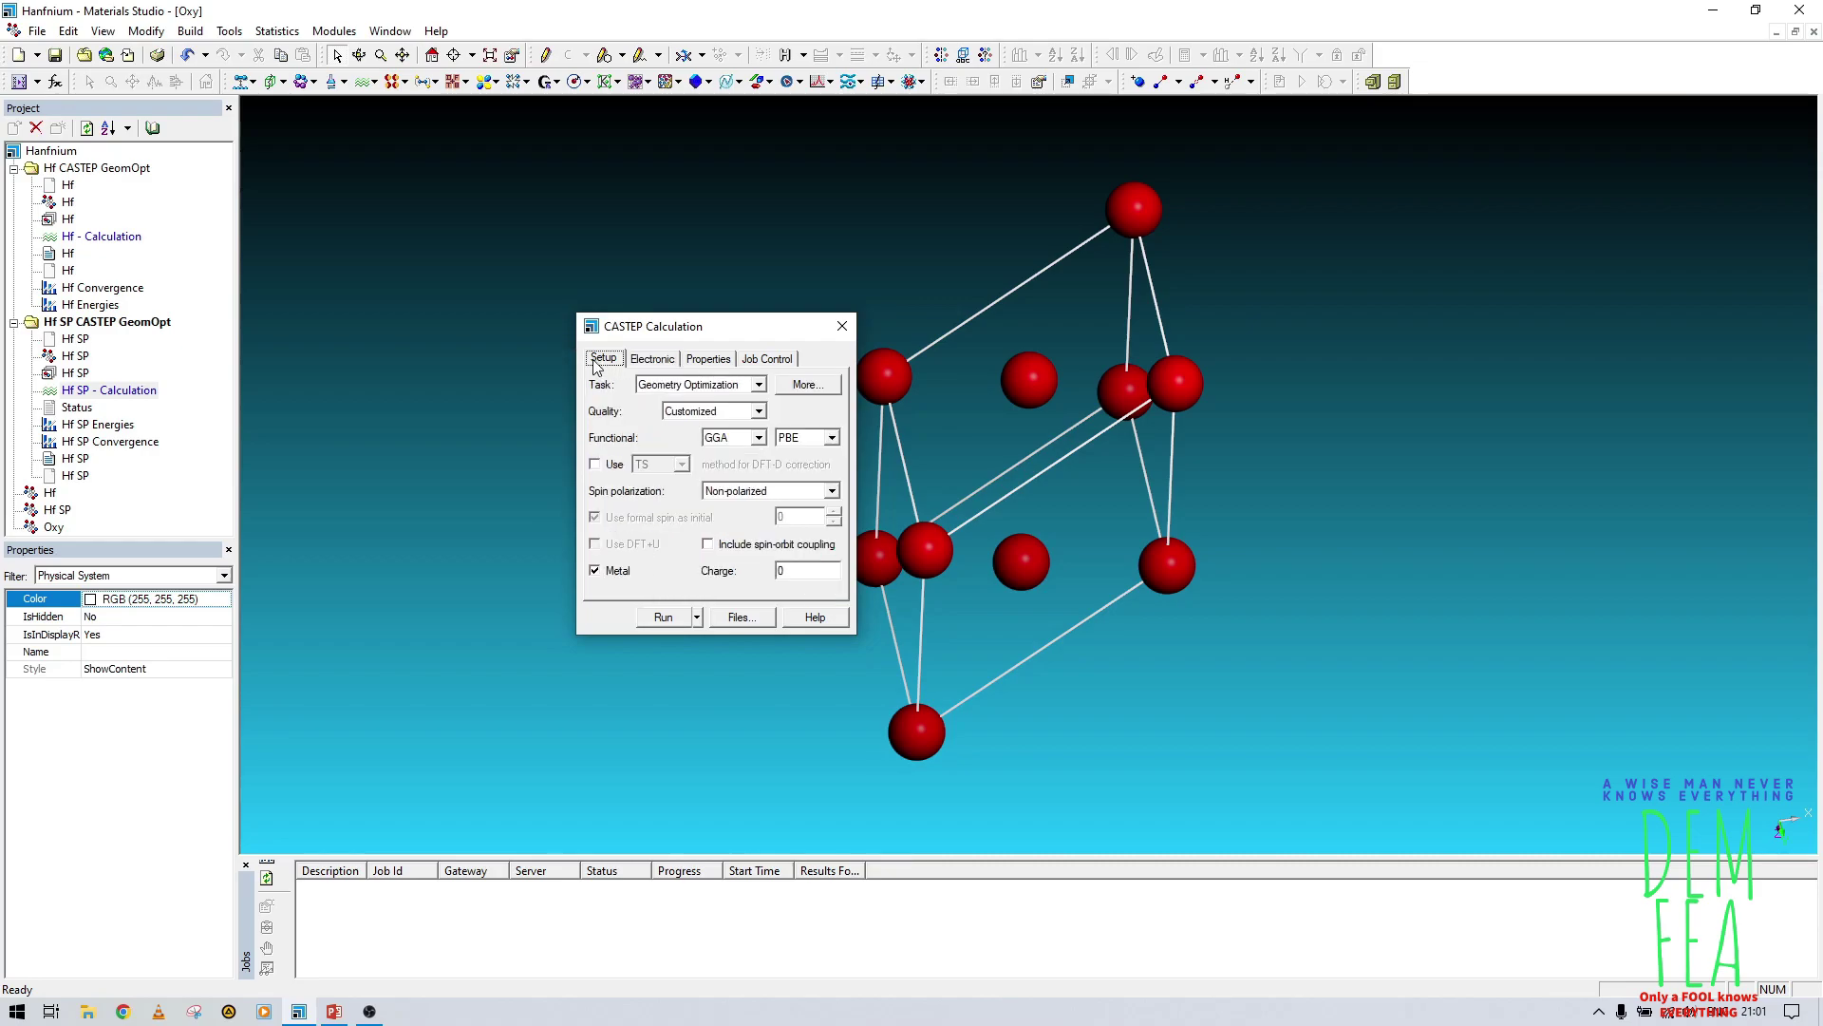
click(662, 617)
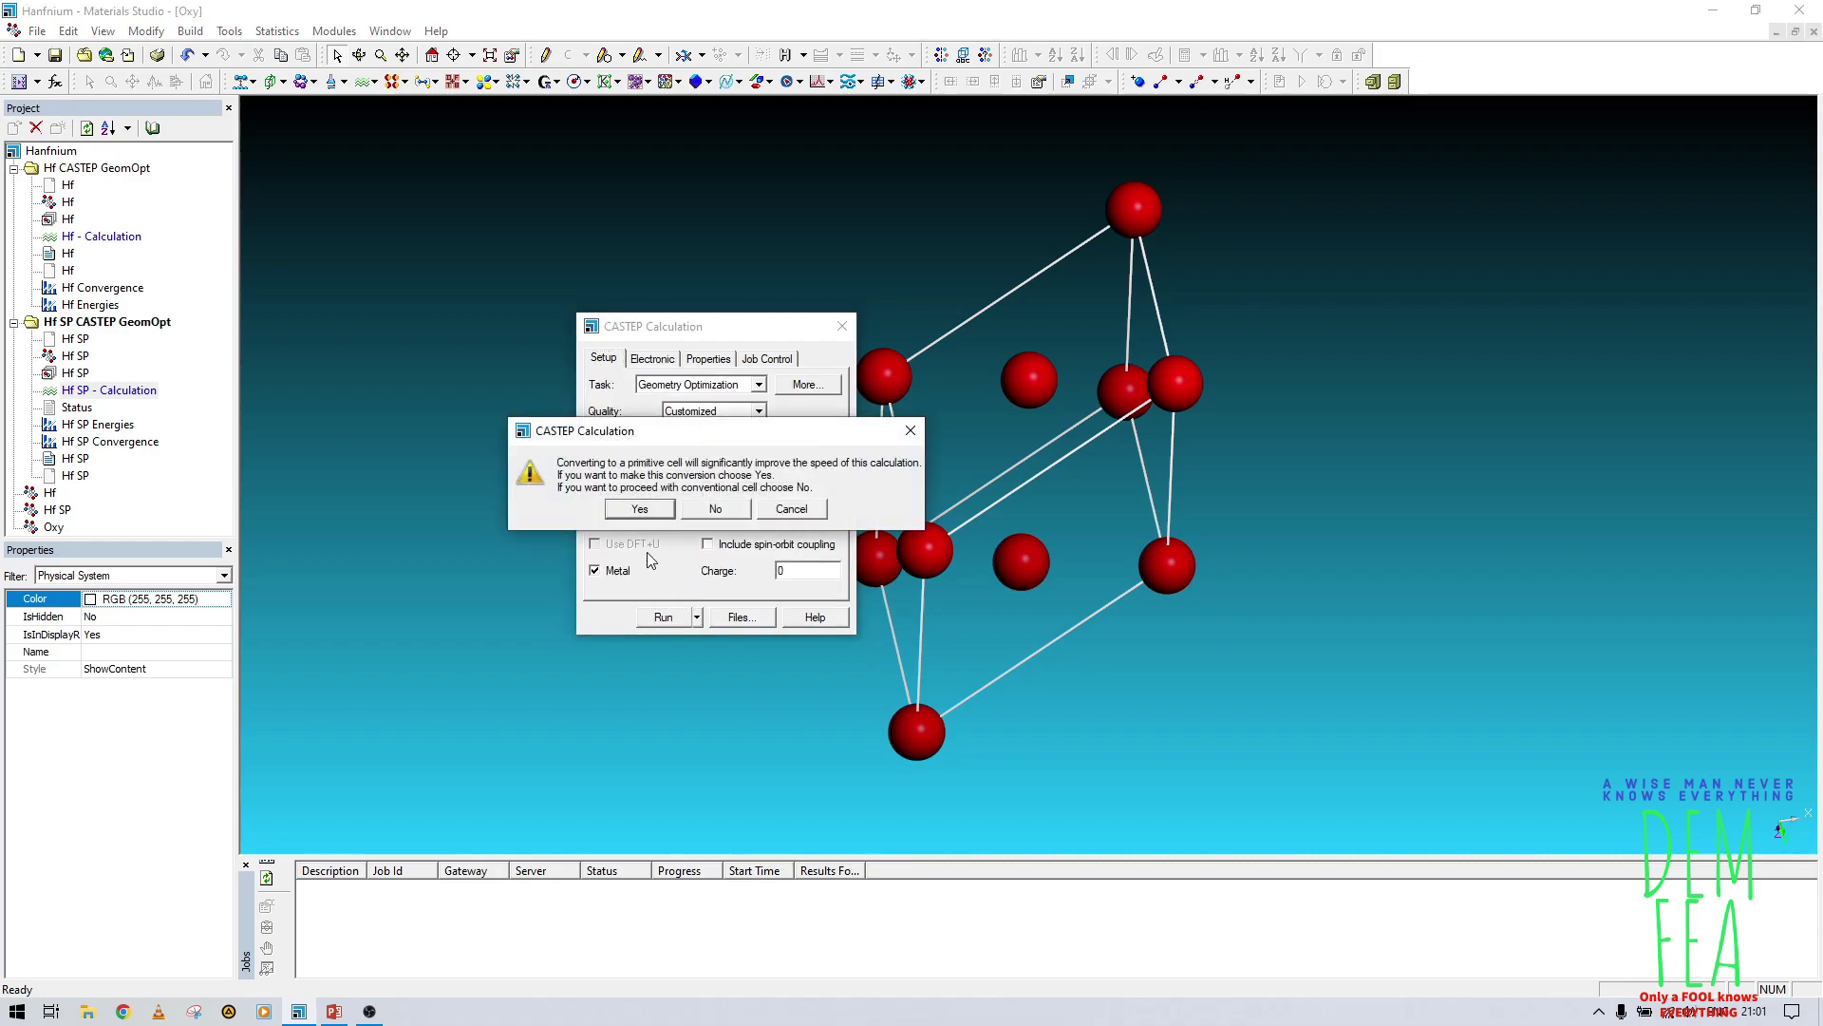
click(657, 512)
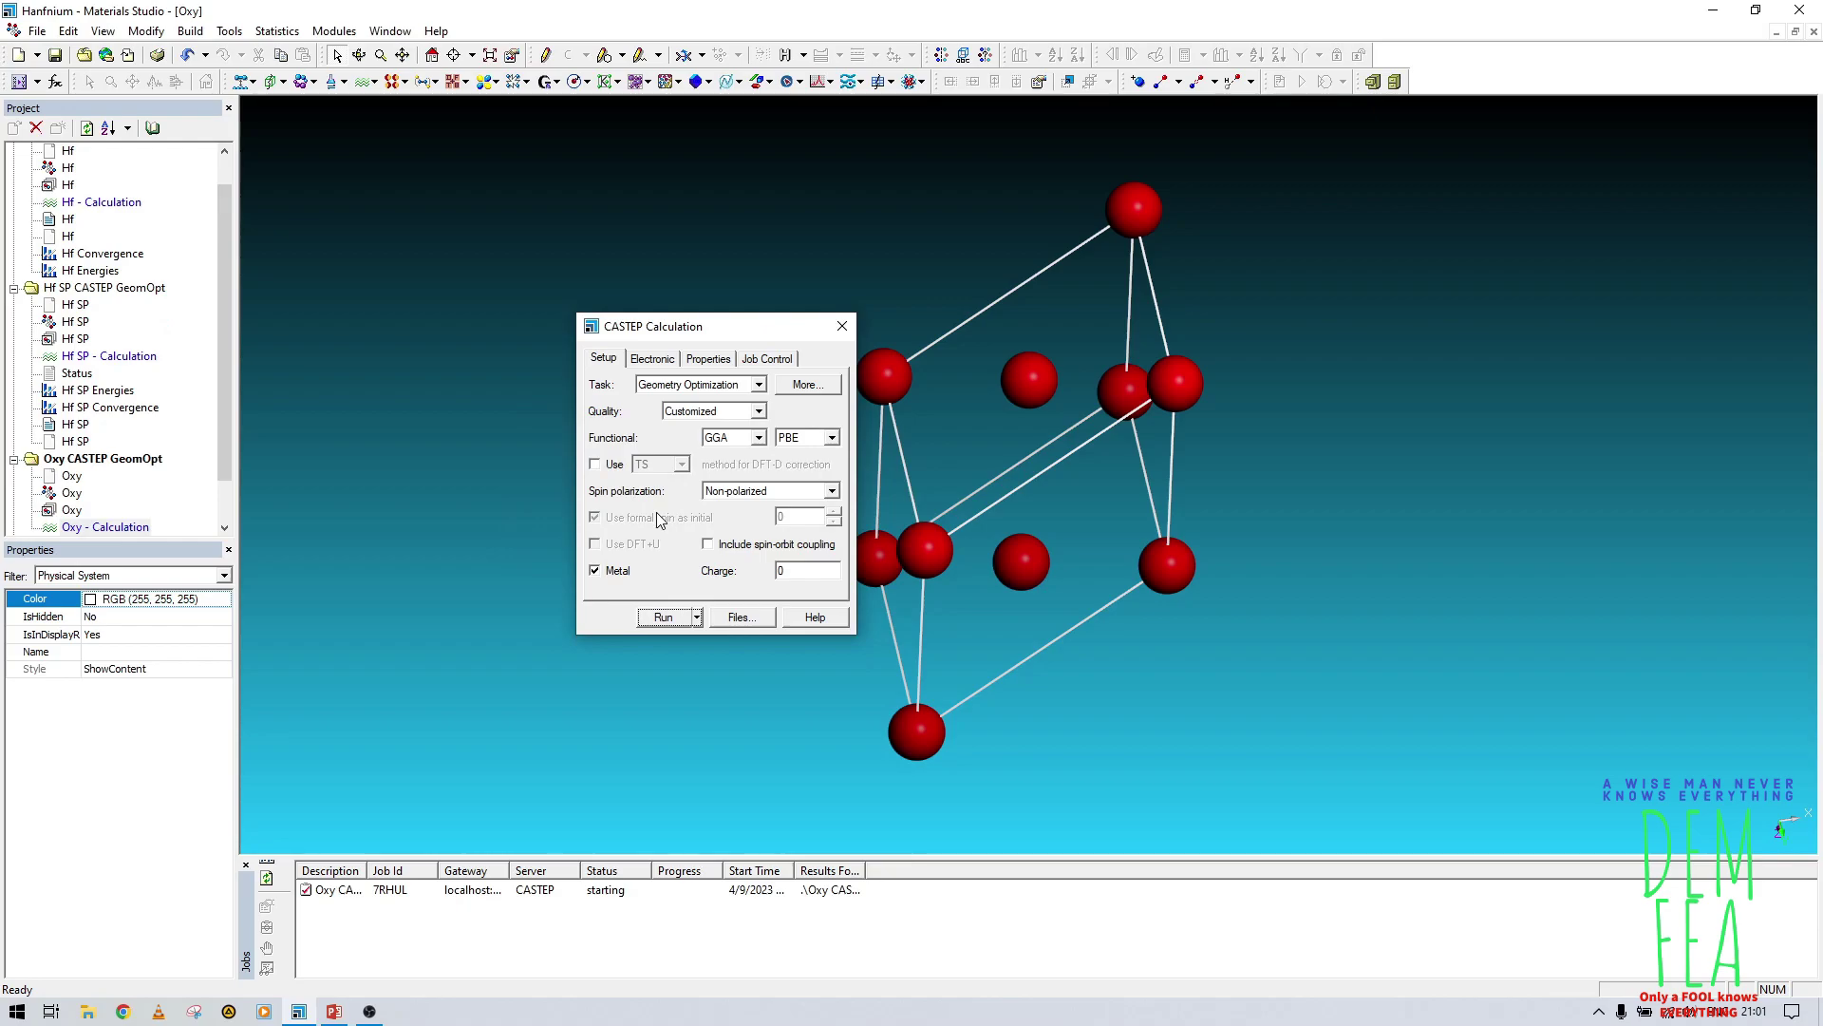
click(842, 328)
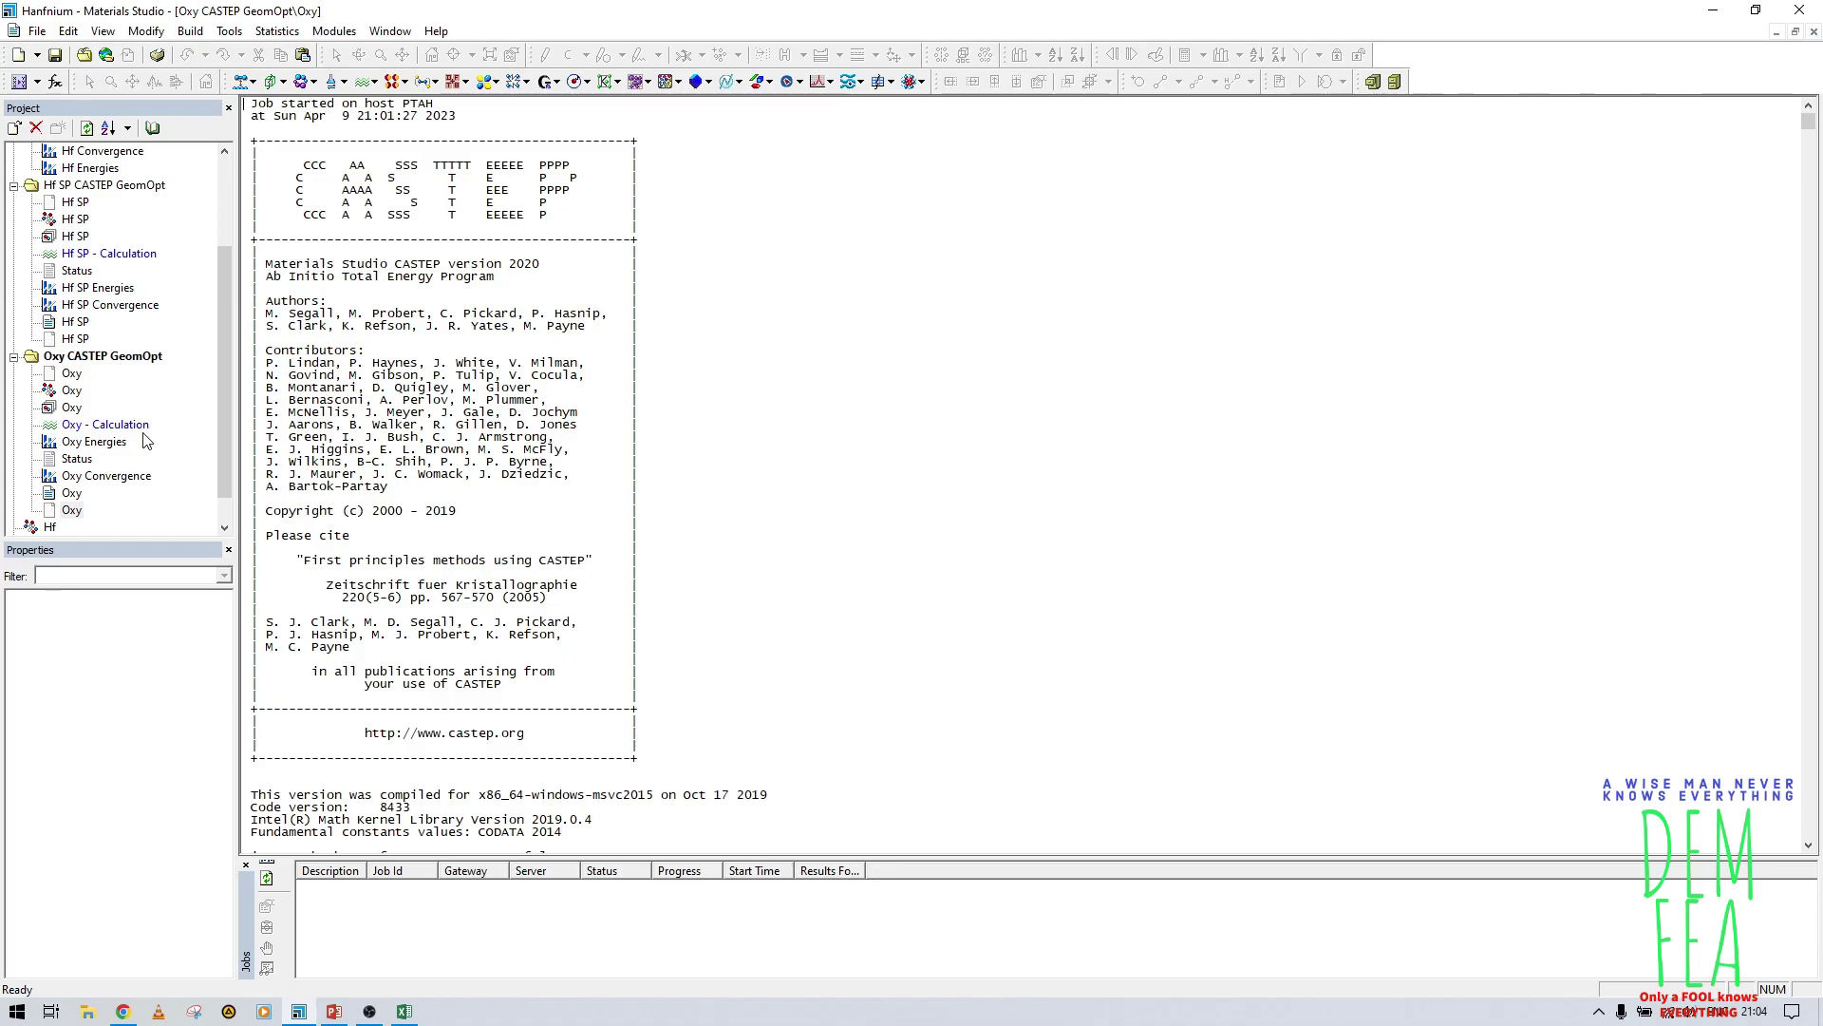
Step: Scroll the Project tree and bring the Excel Book1 workbook forward
scroll(144, 439, up, 3)
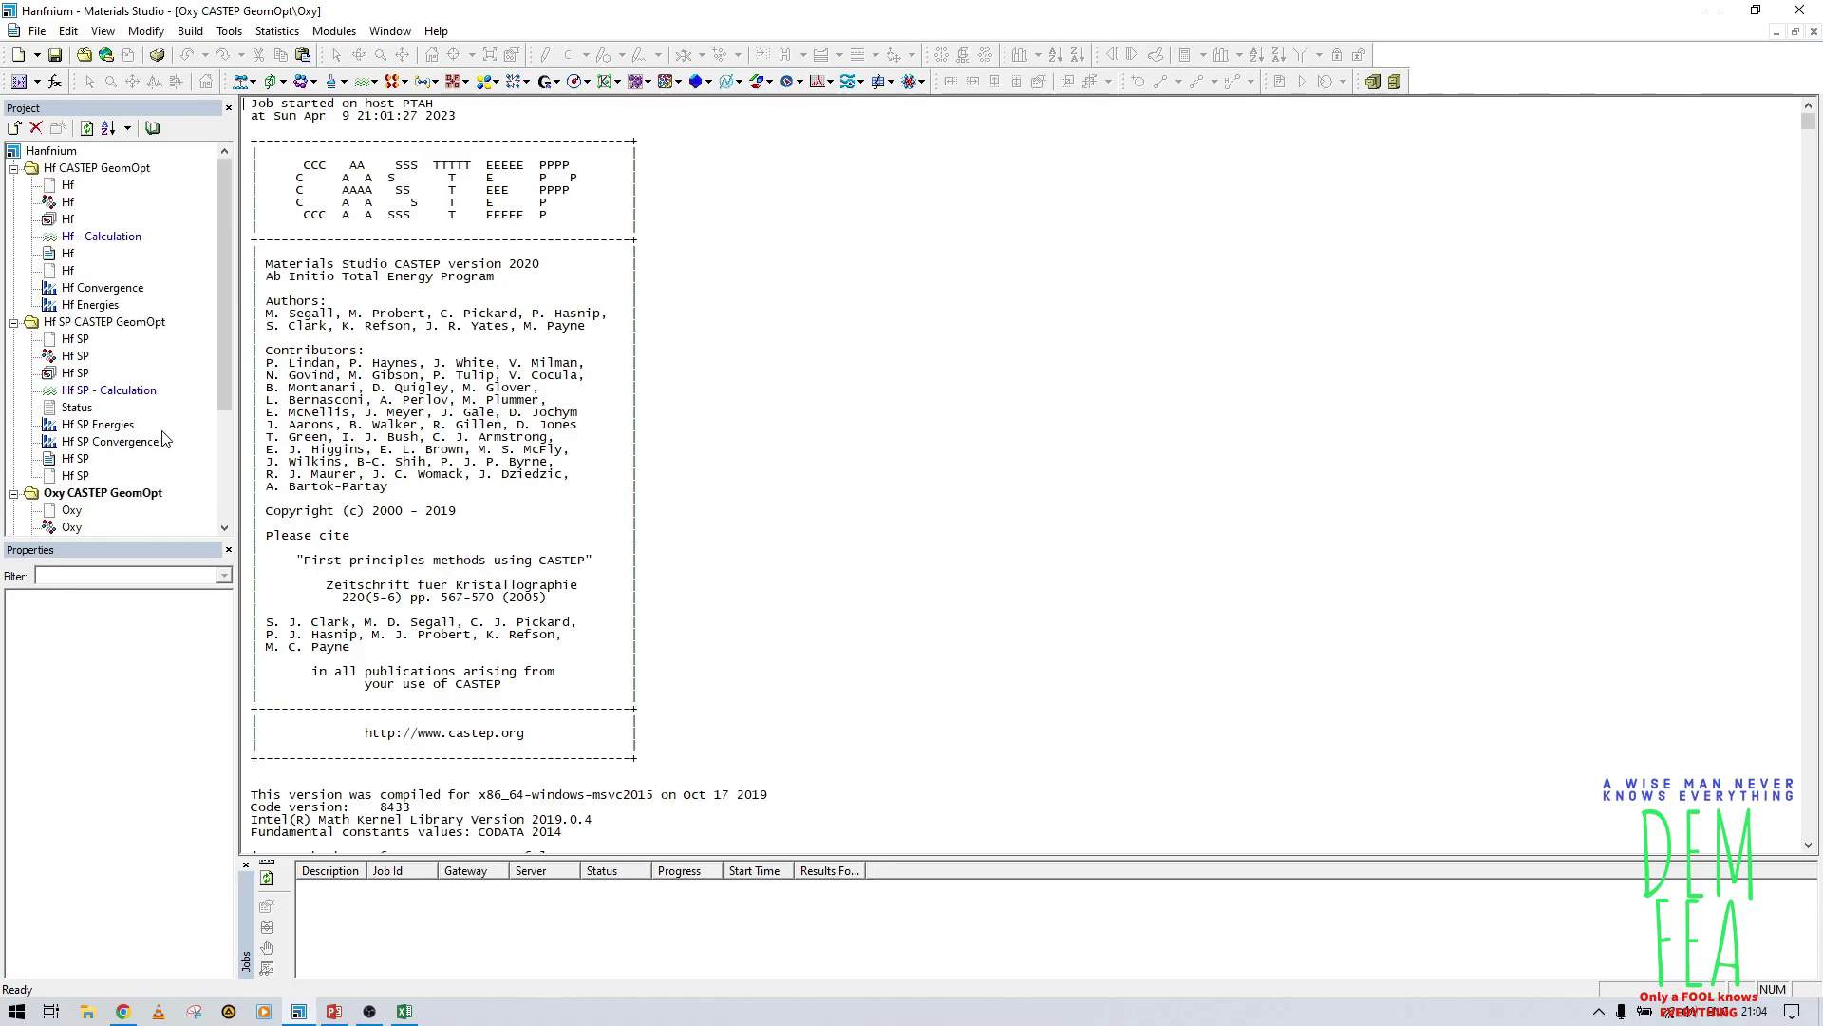
scroll(151, 483, down, 3)
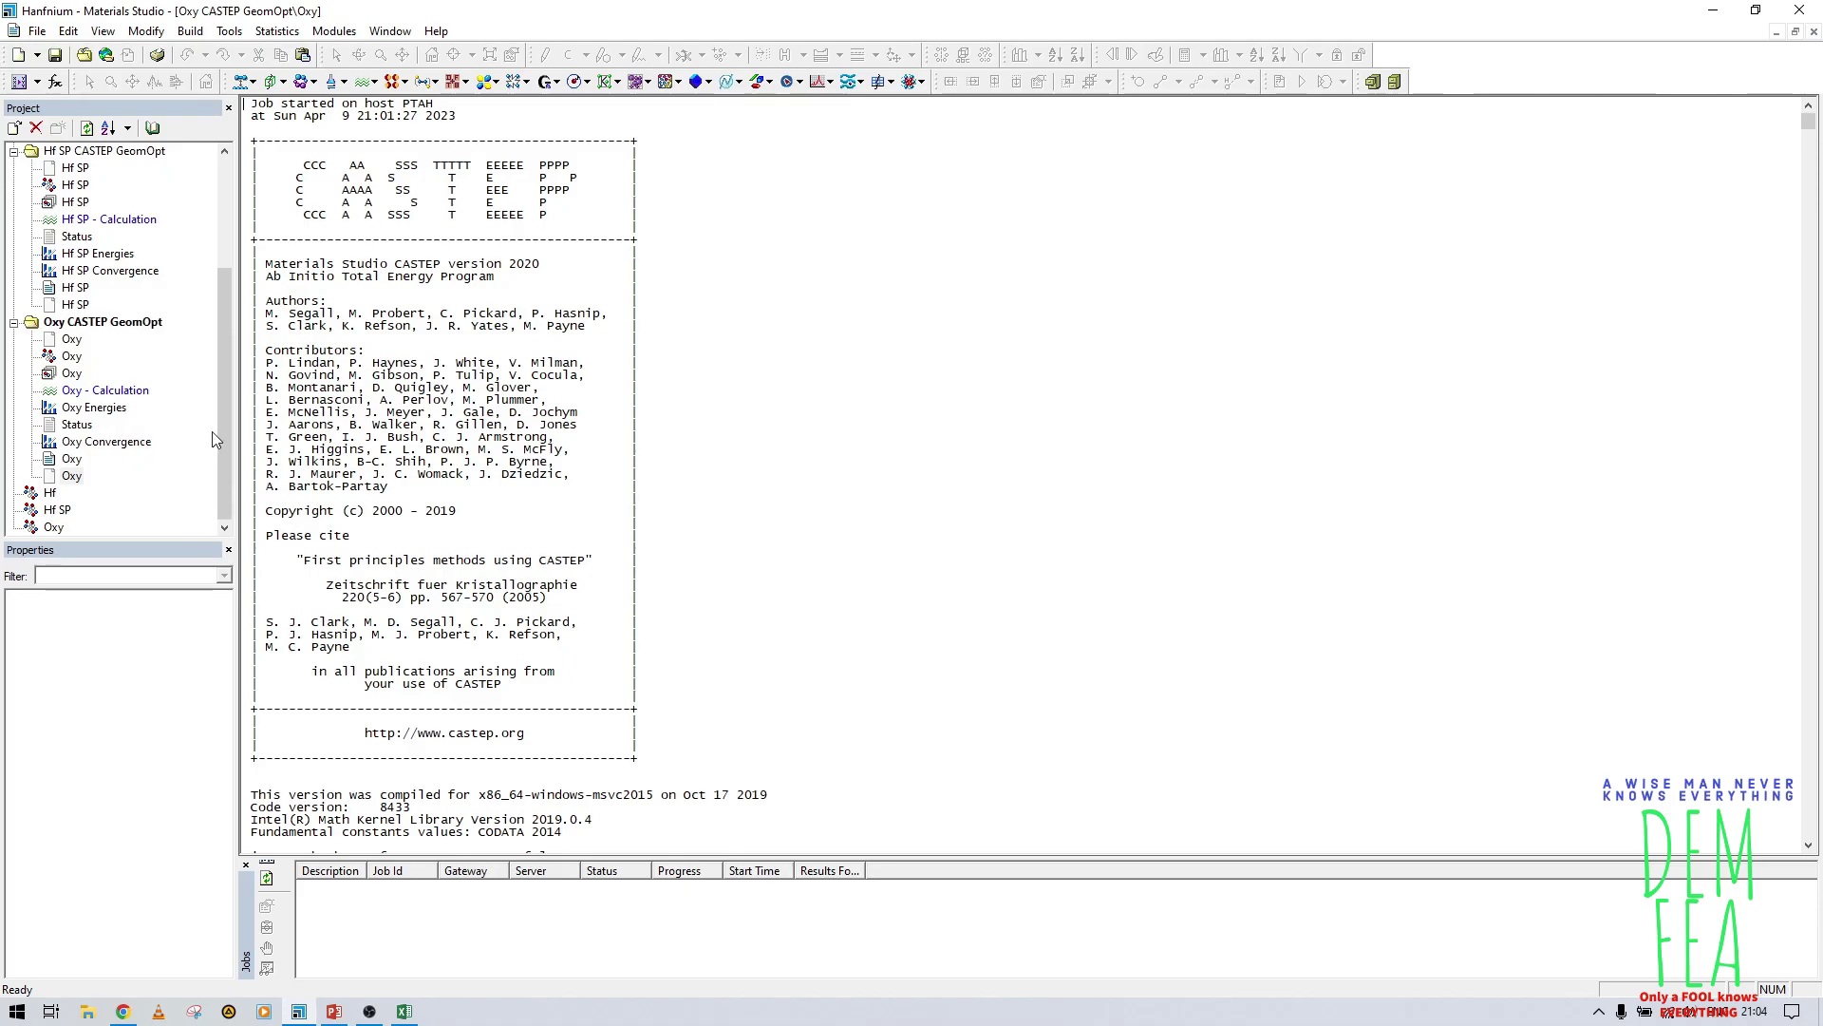
drag(220, 426, 225, 302)
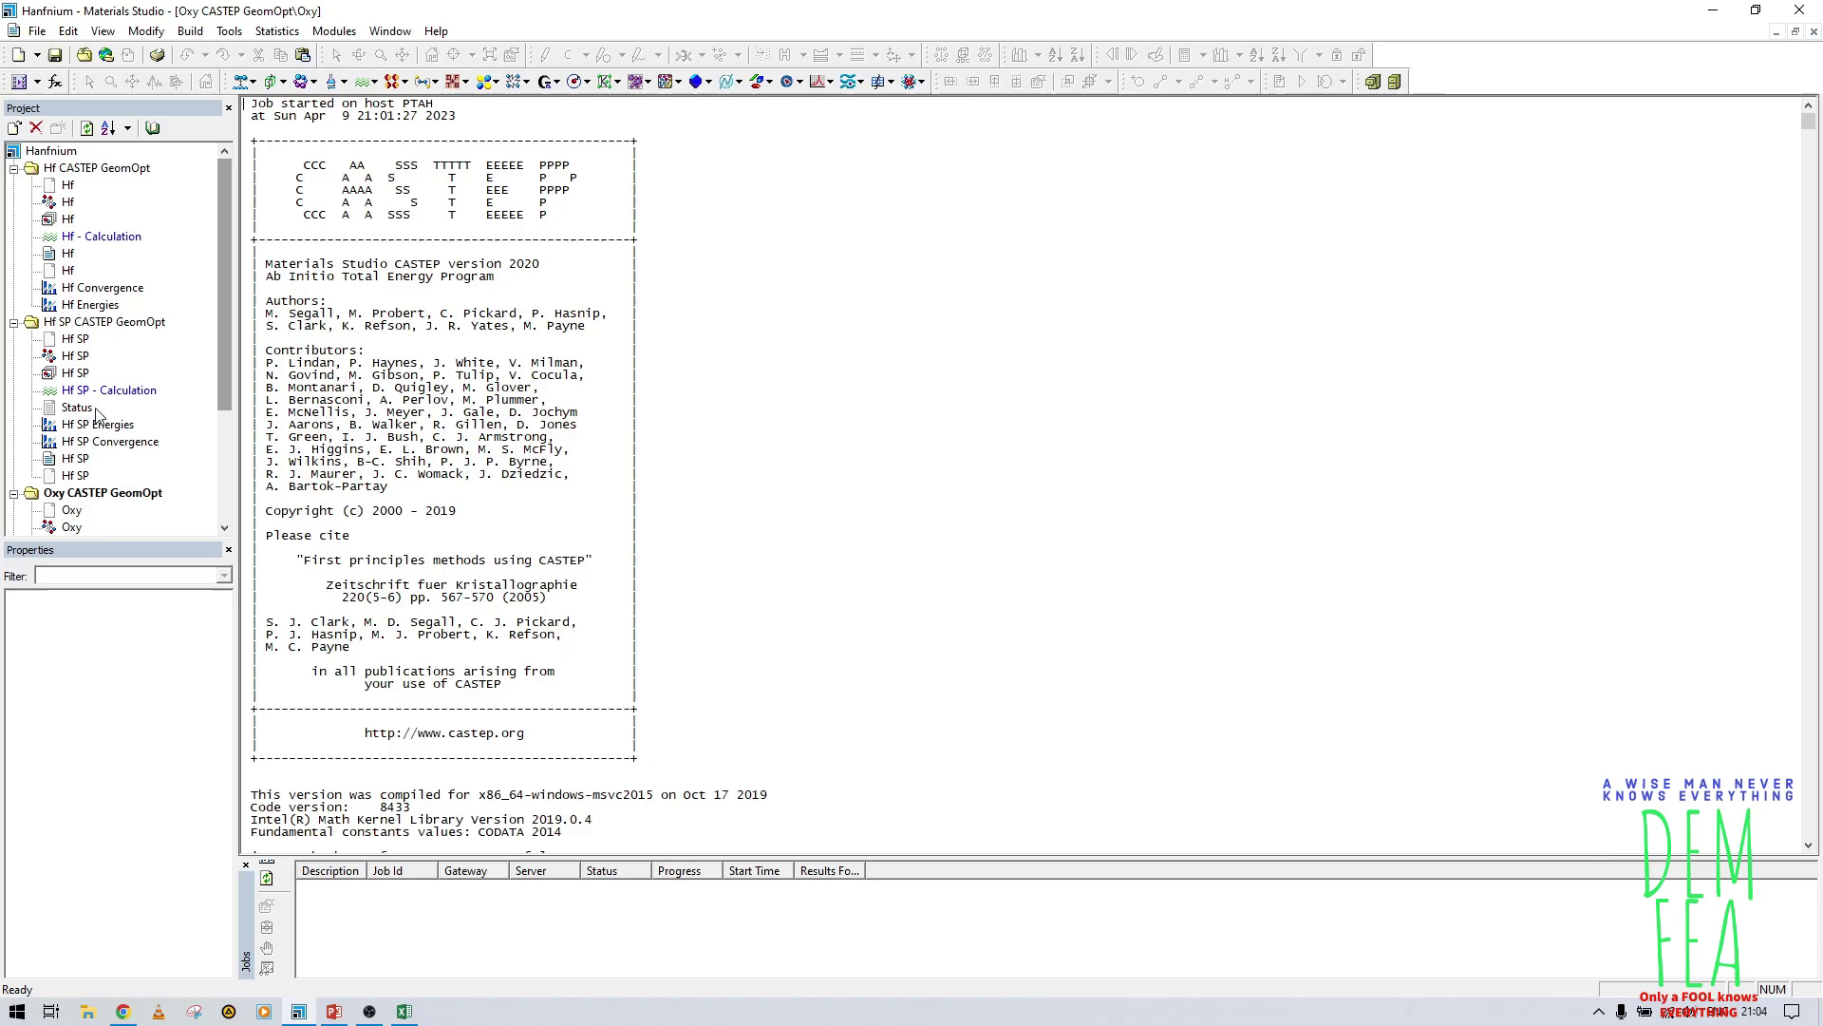
click(403, 1011)
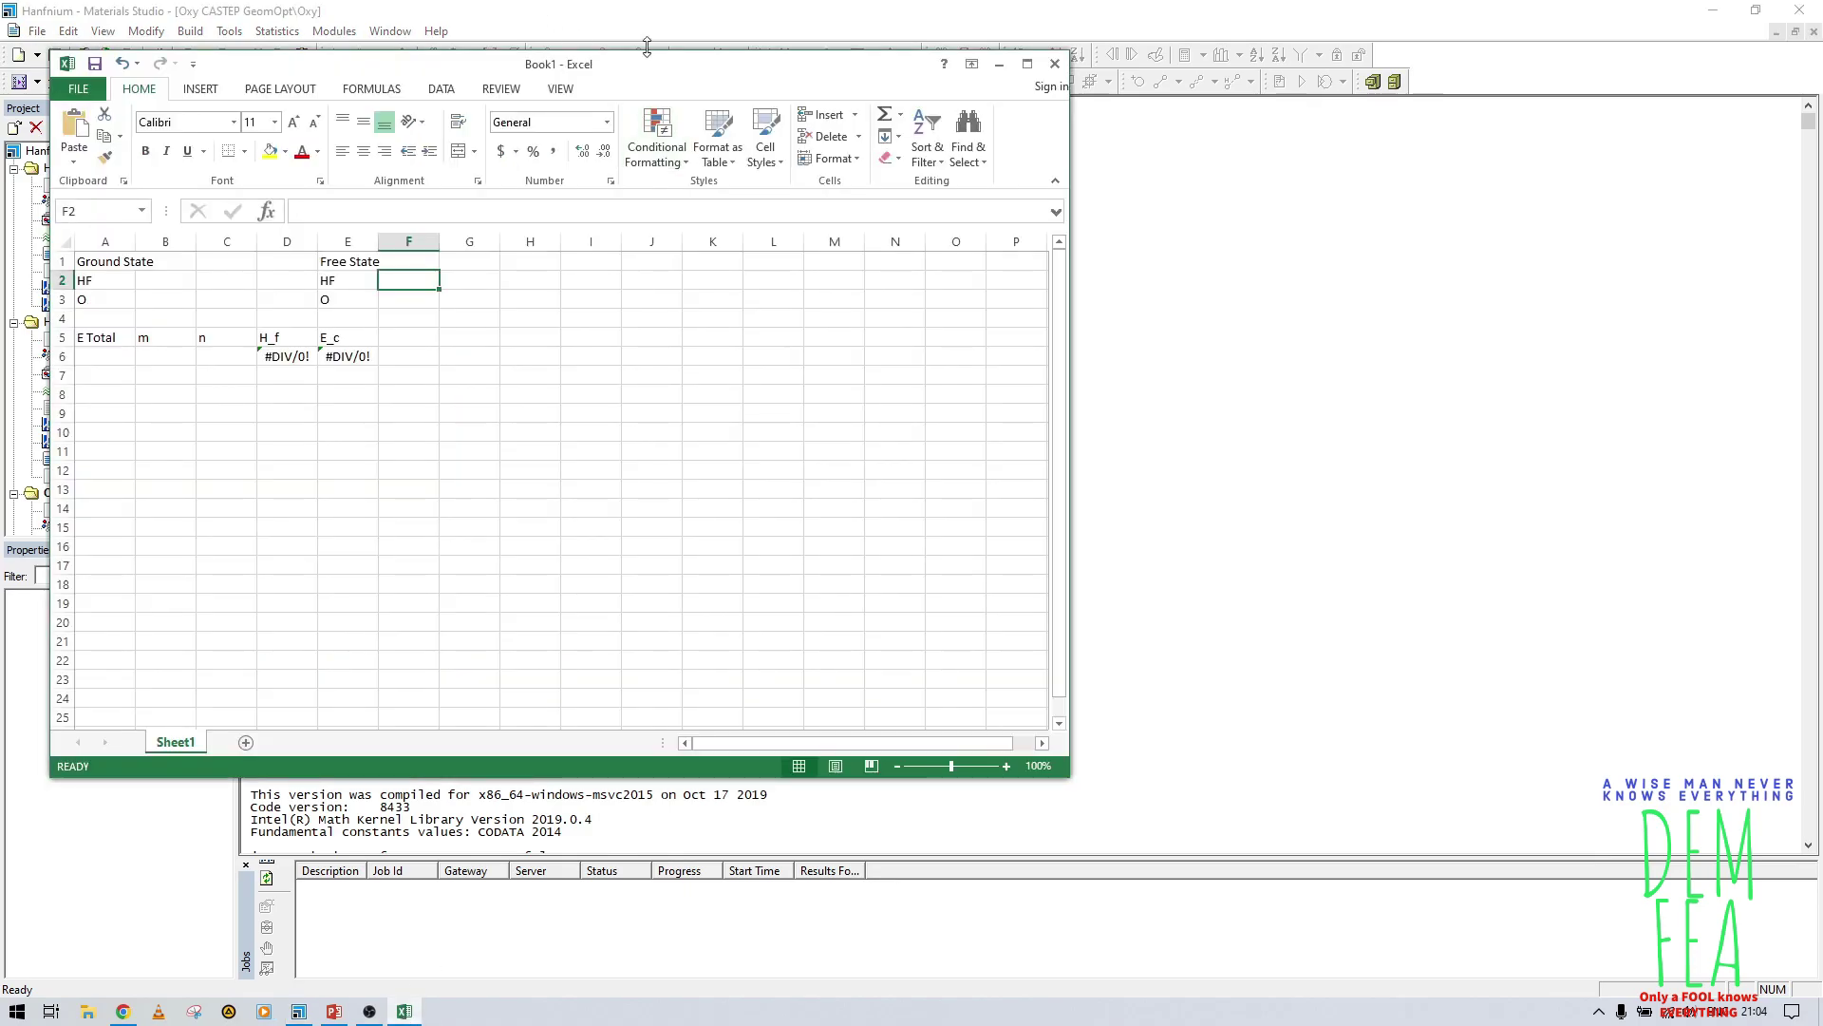
Step: Move the workbook aside and review its state rows and H_f/E_c formulas
drag(780, 76, 1147, 84)
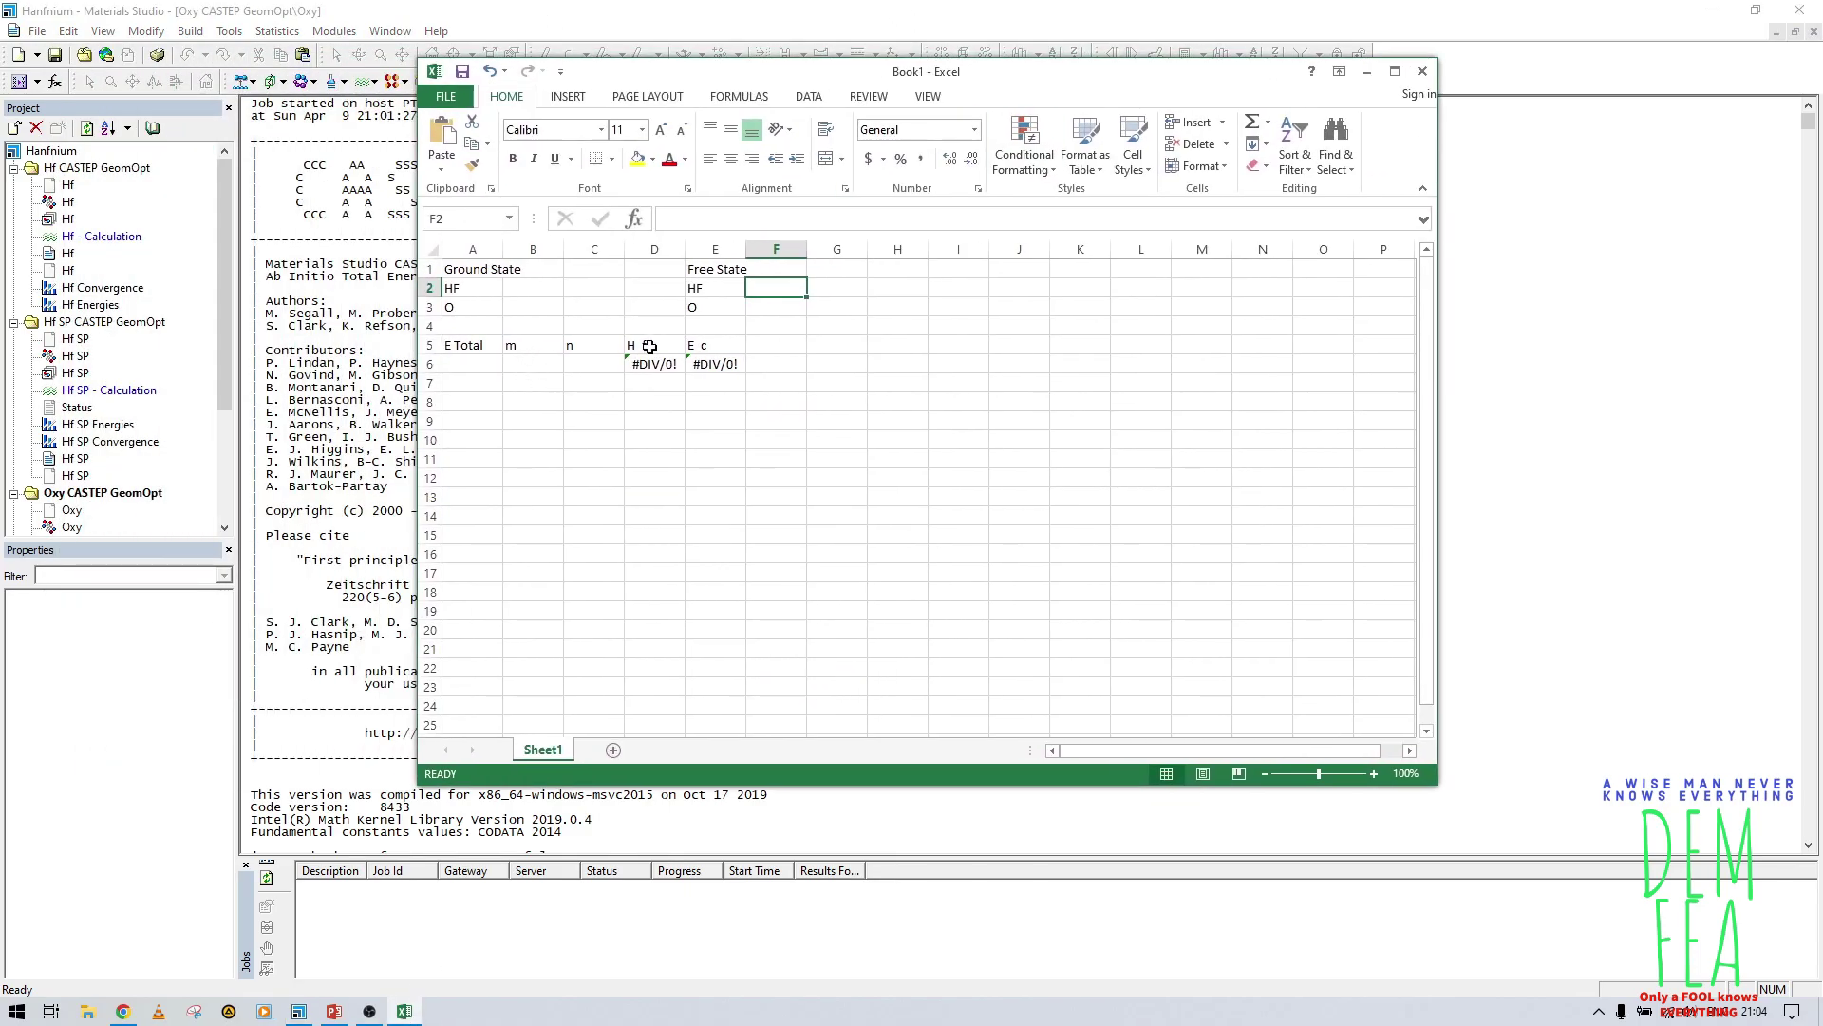
click(458, 275)
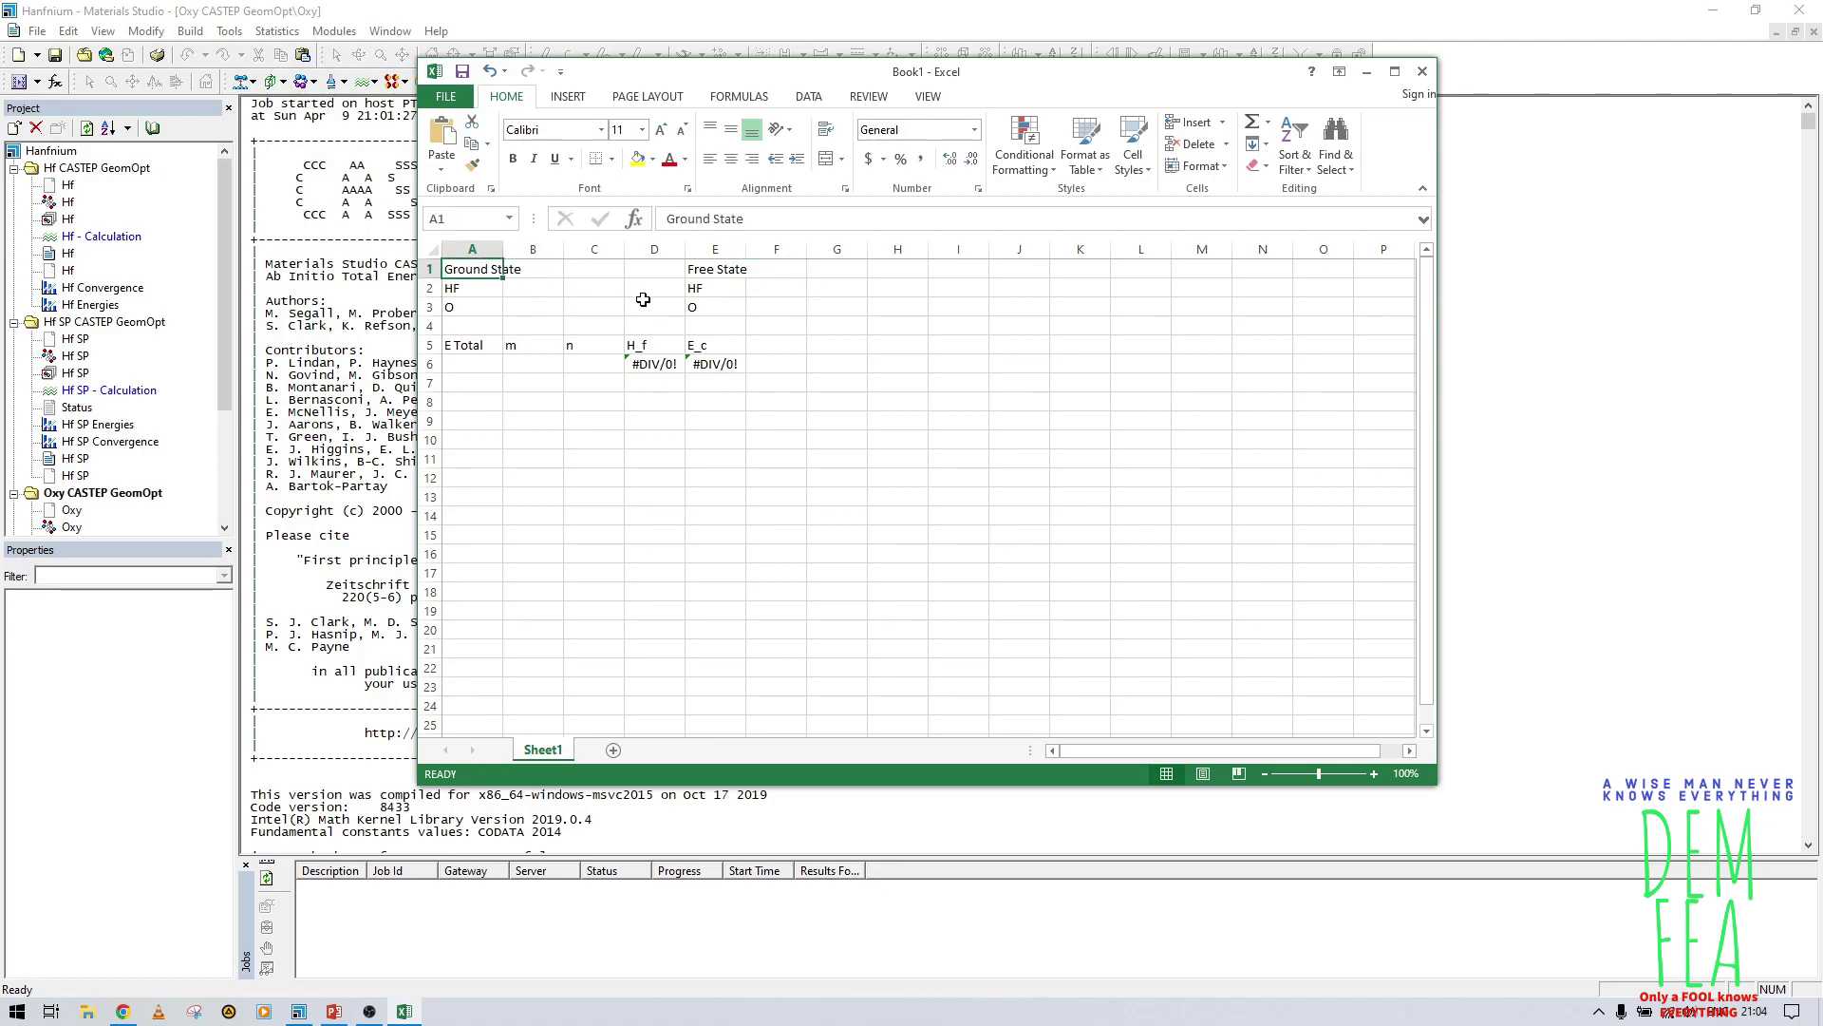
click(708, 270)
click(692, 290)
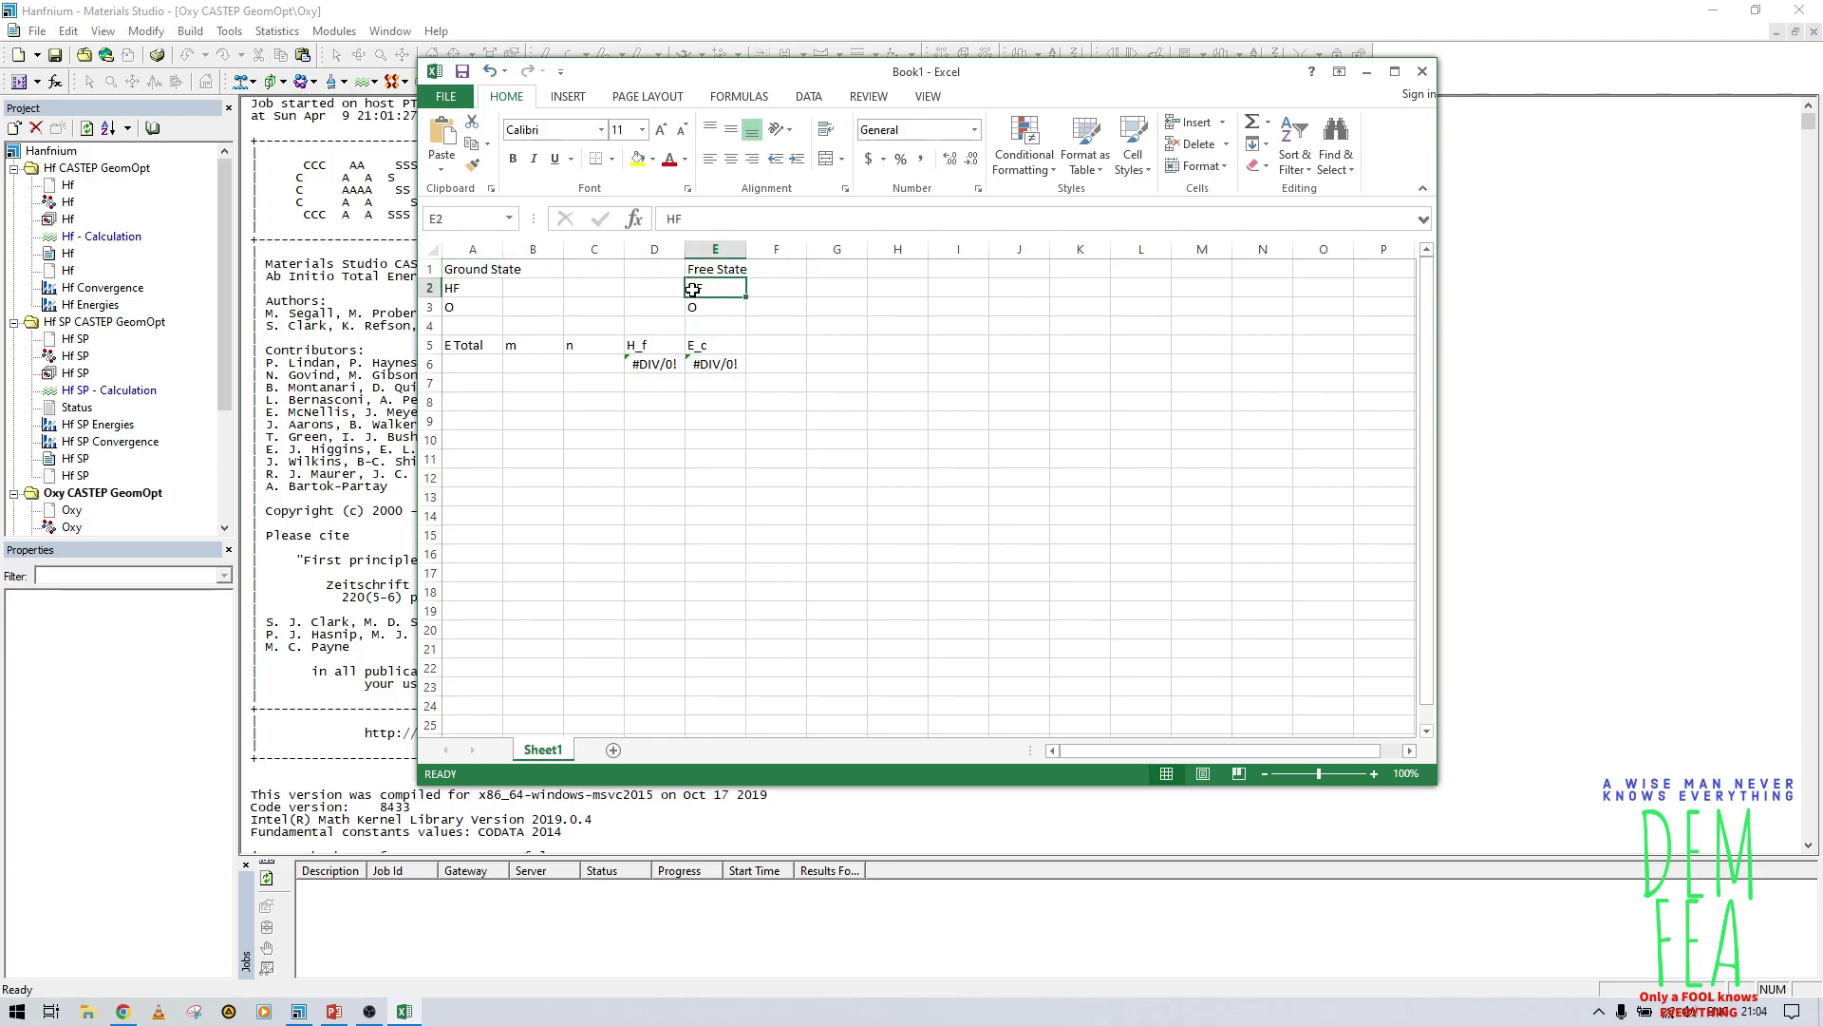
click(692, 307)
click(765, 273)
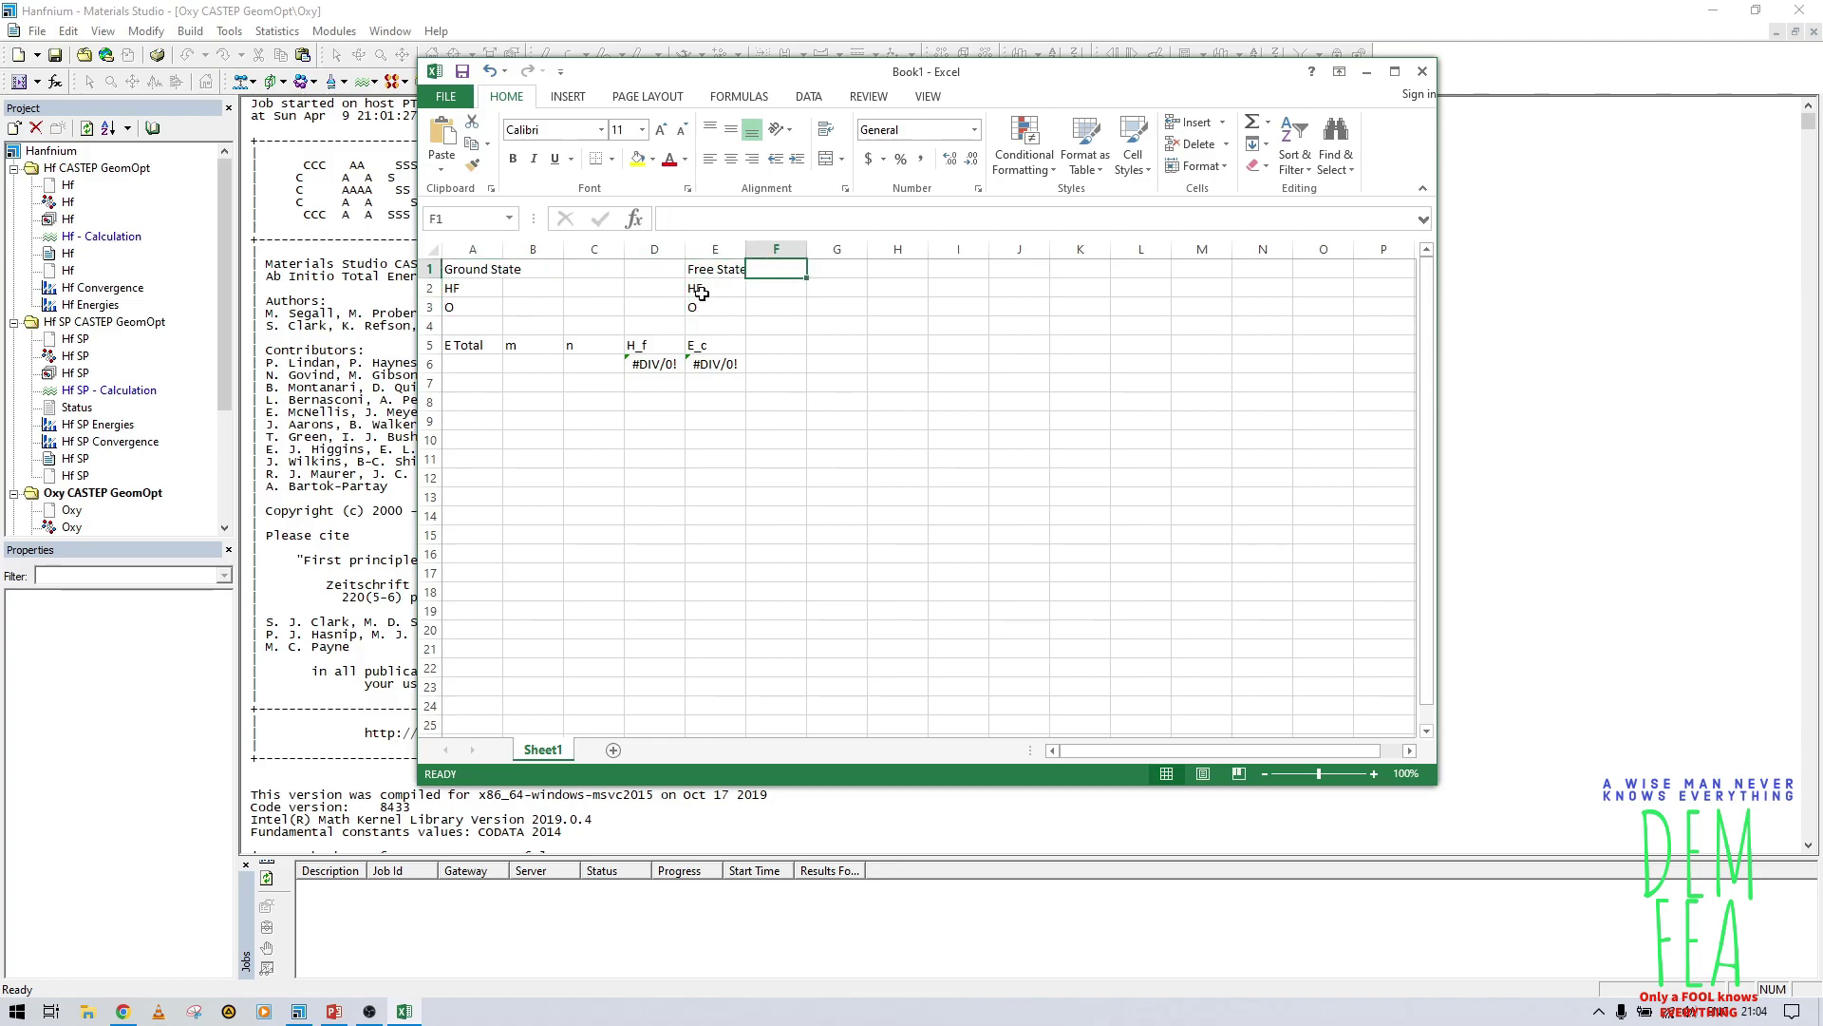
click(636, 366)
click(709, 362)
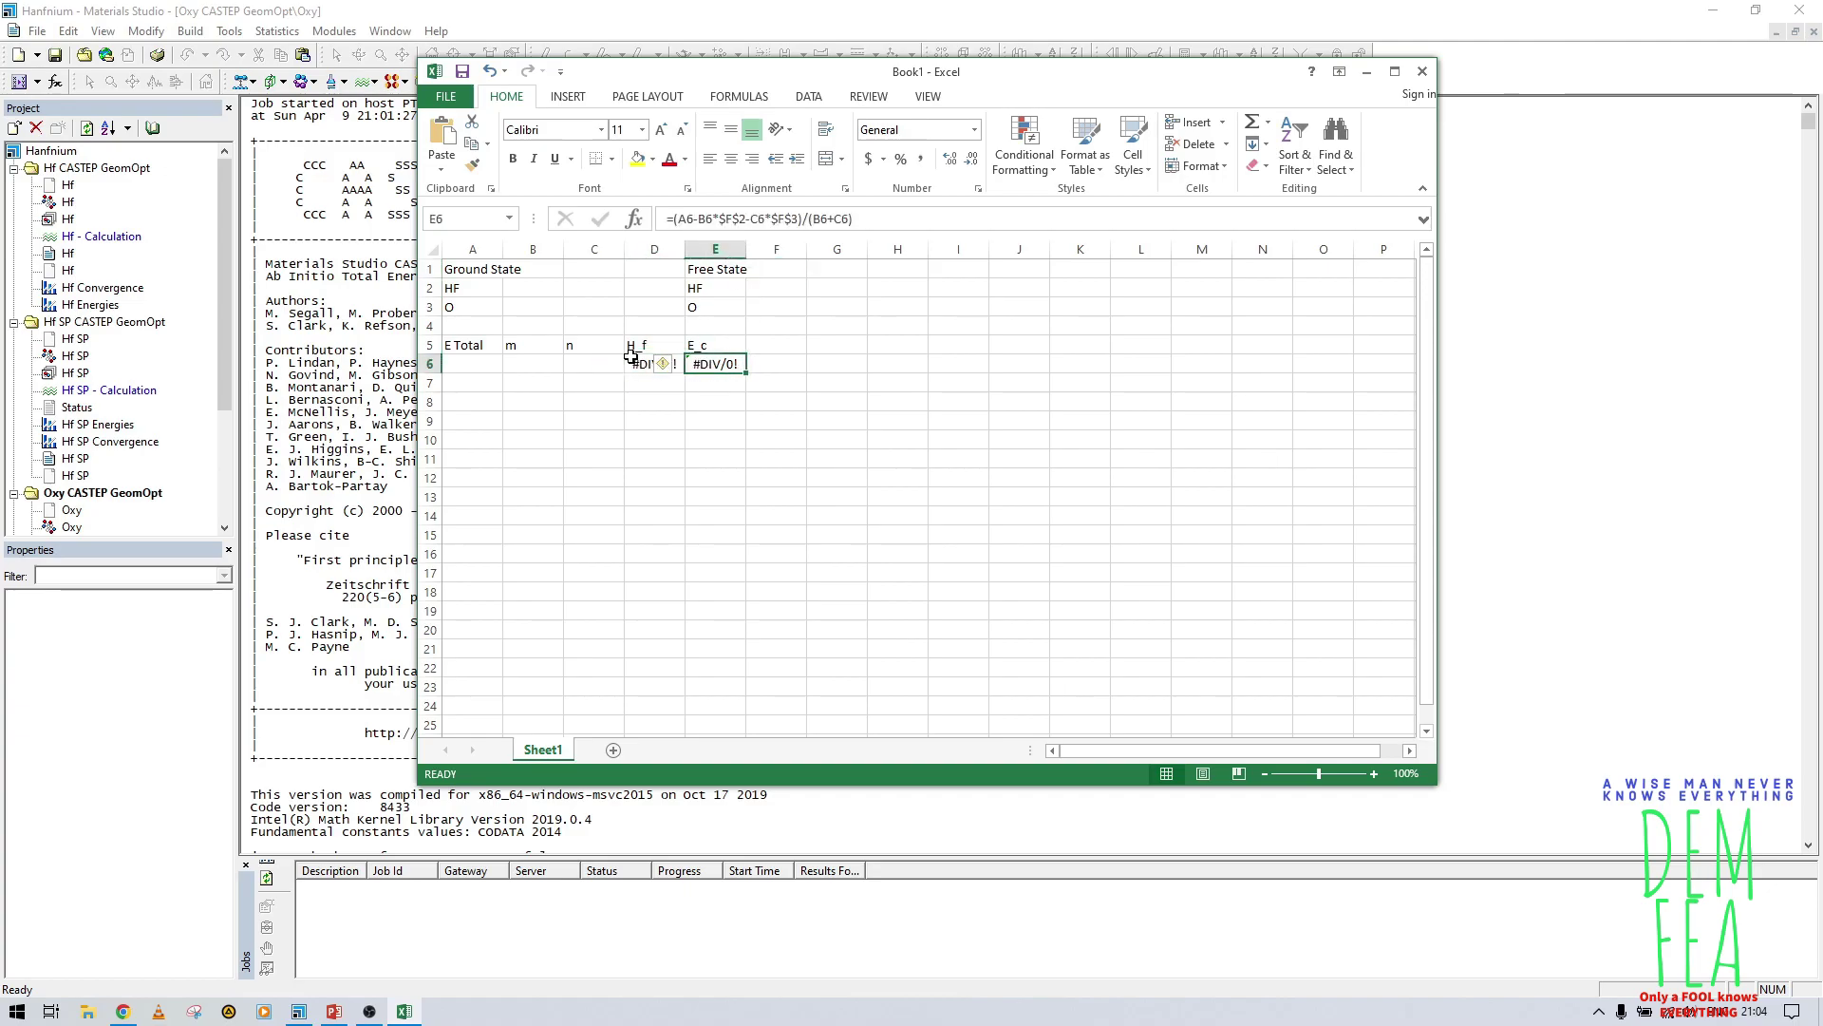
click(472, 363)
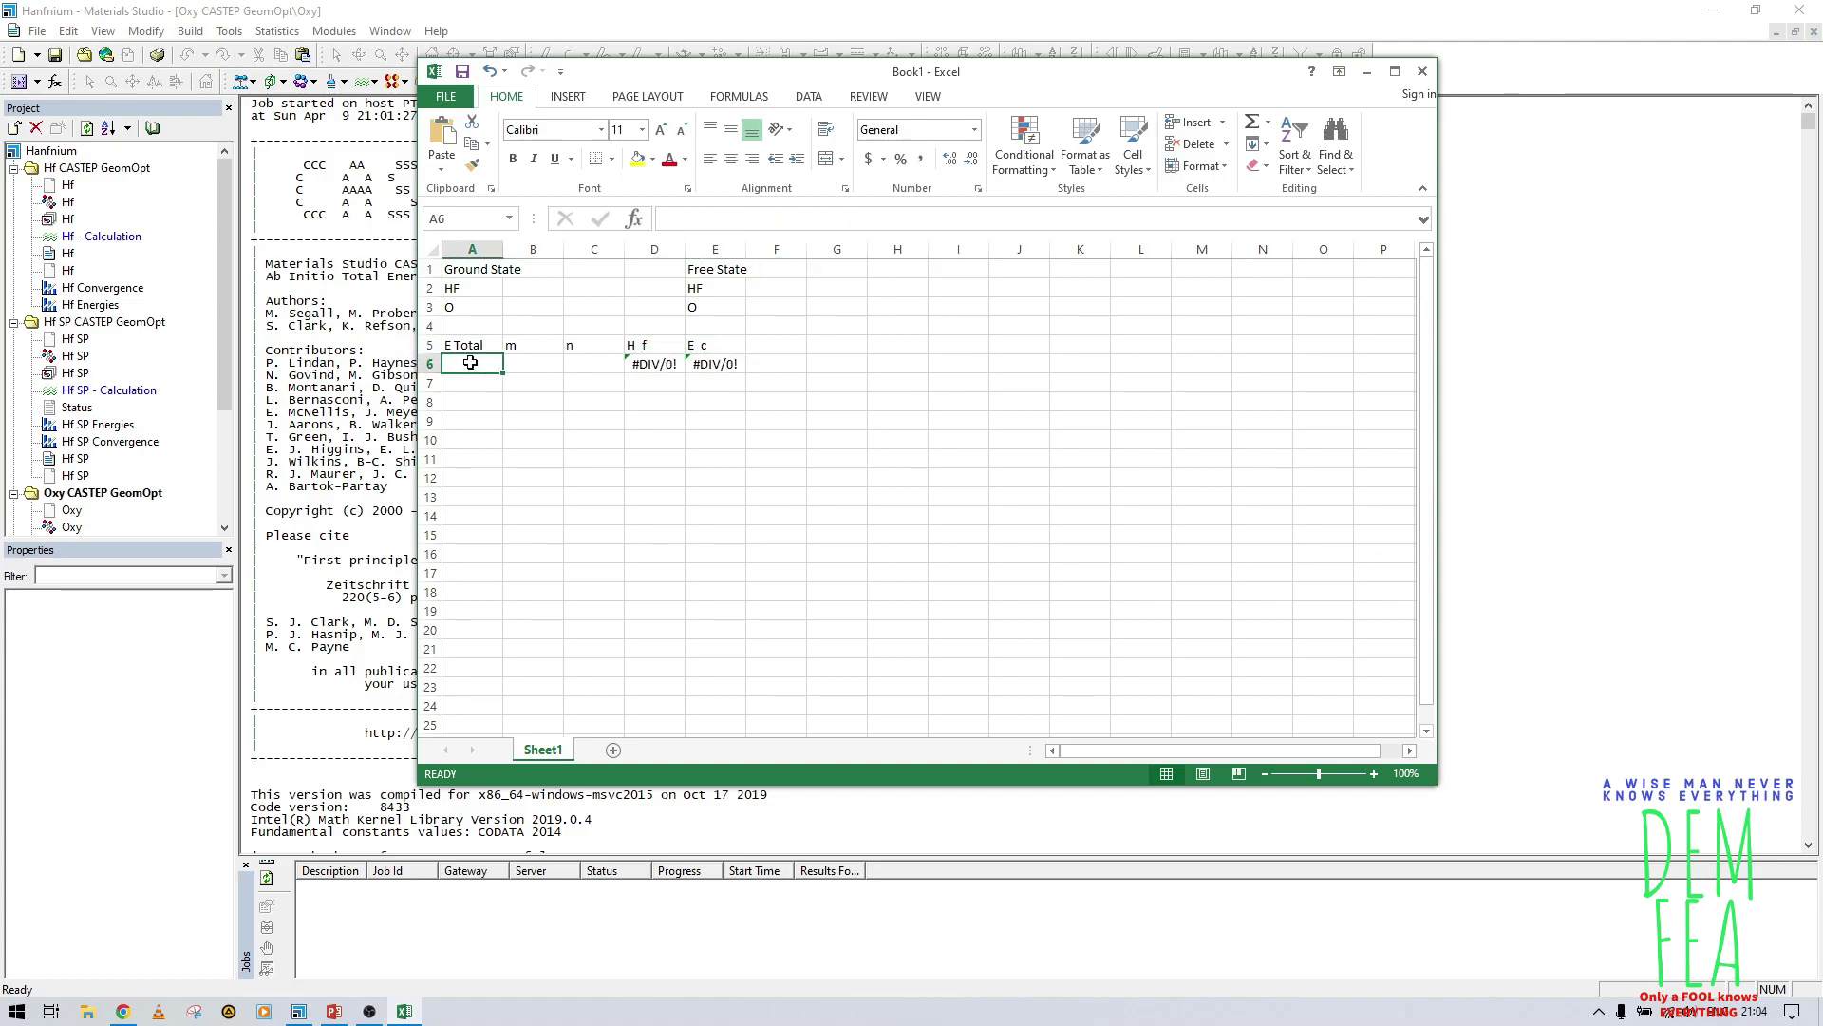
Step: Copy the Hf SP final enthalpy -6.98085134E+003 eV from its CASTEP output
click(74, 357)
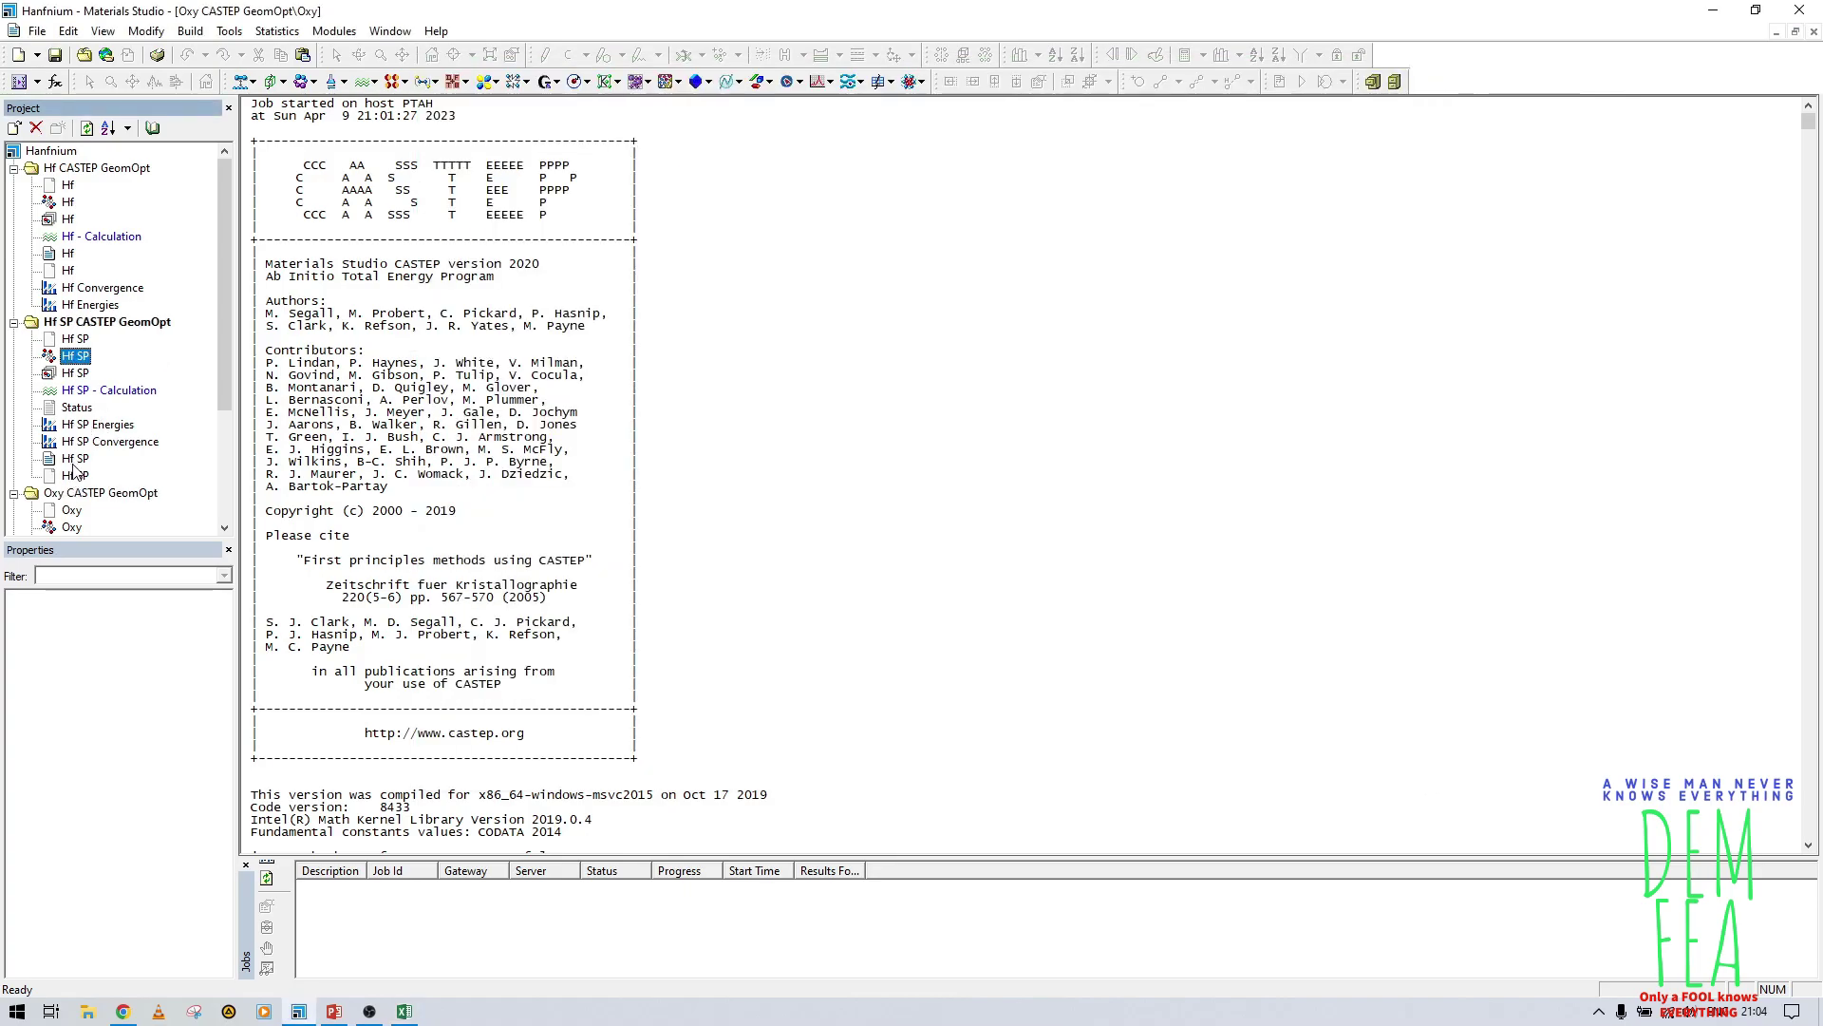
double_click(75, 462)
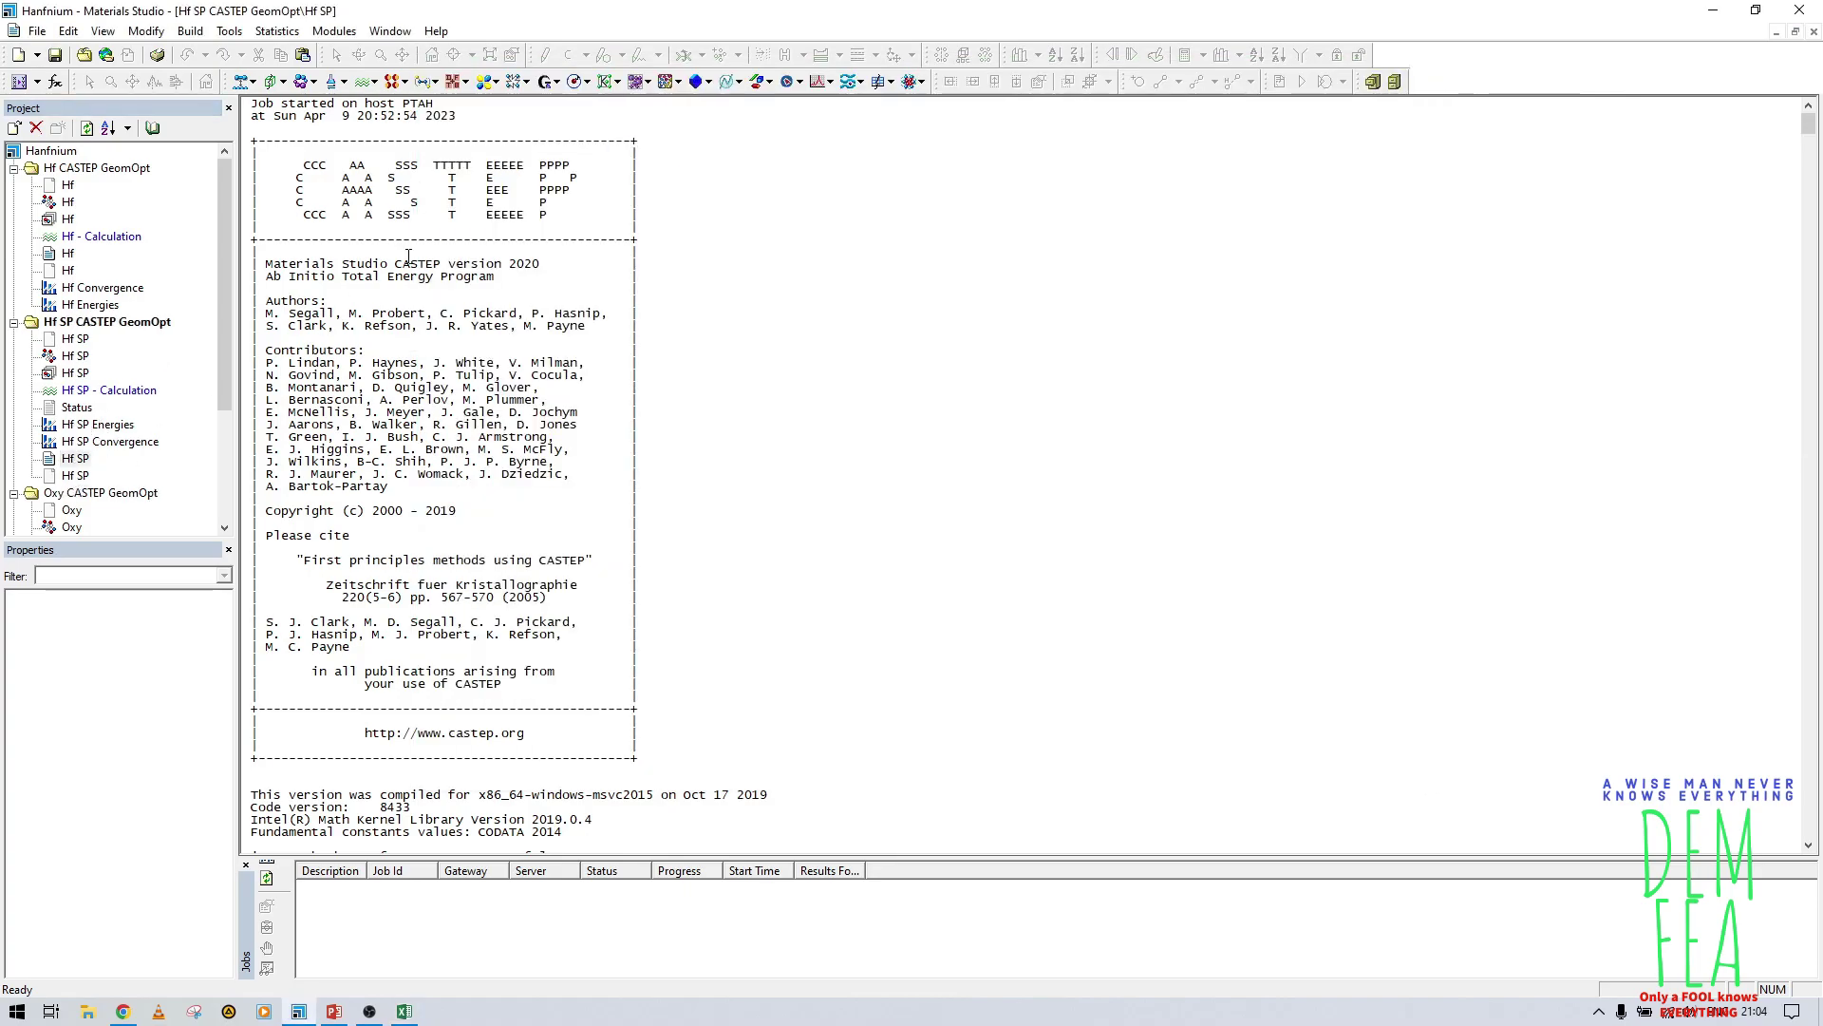
double_click(77, 406)
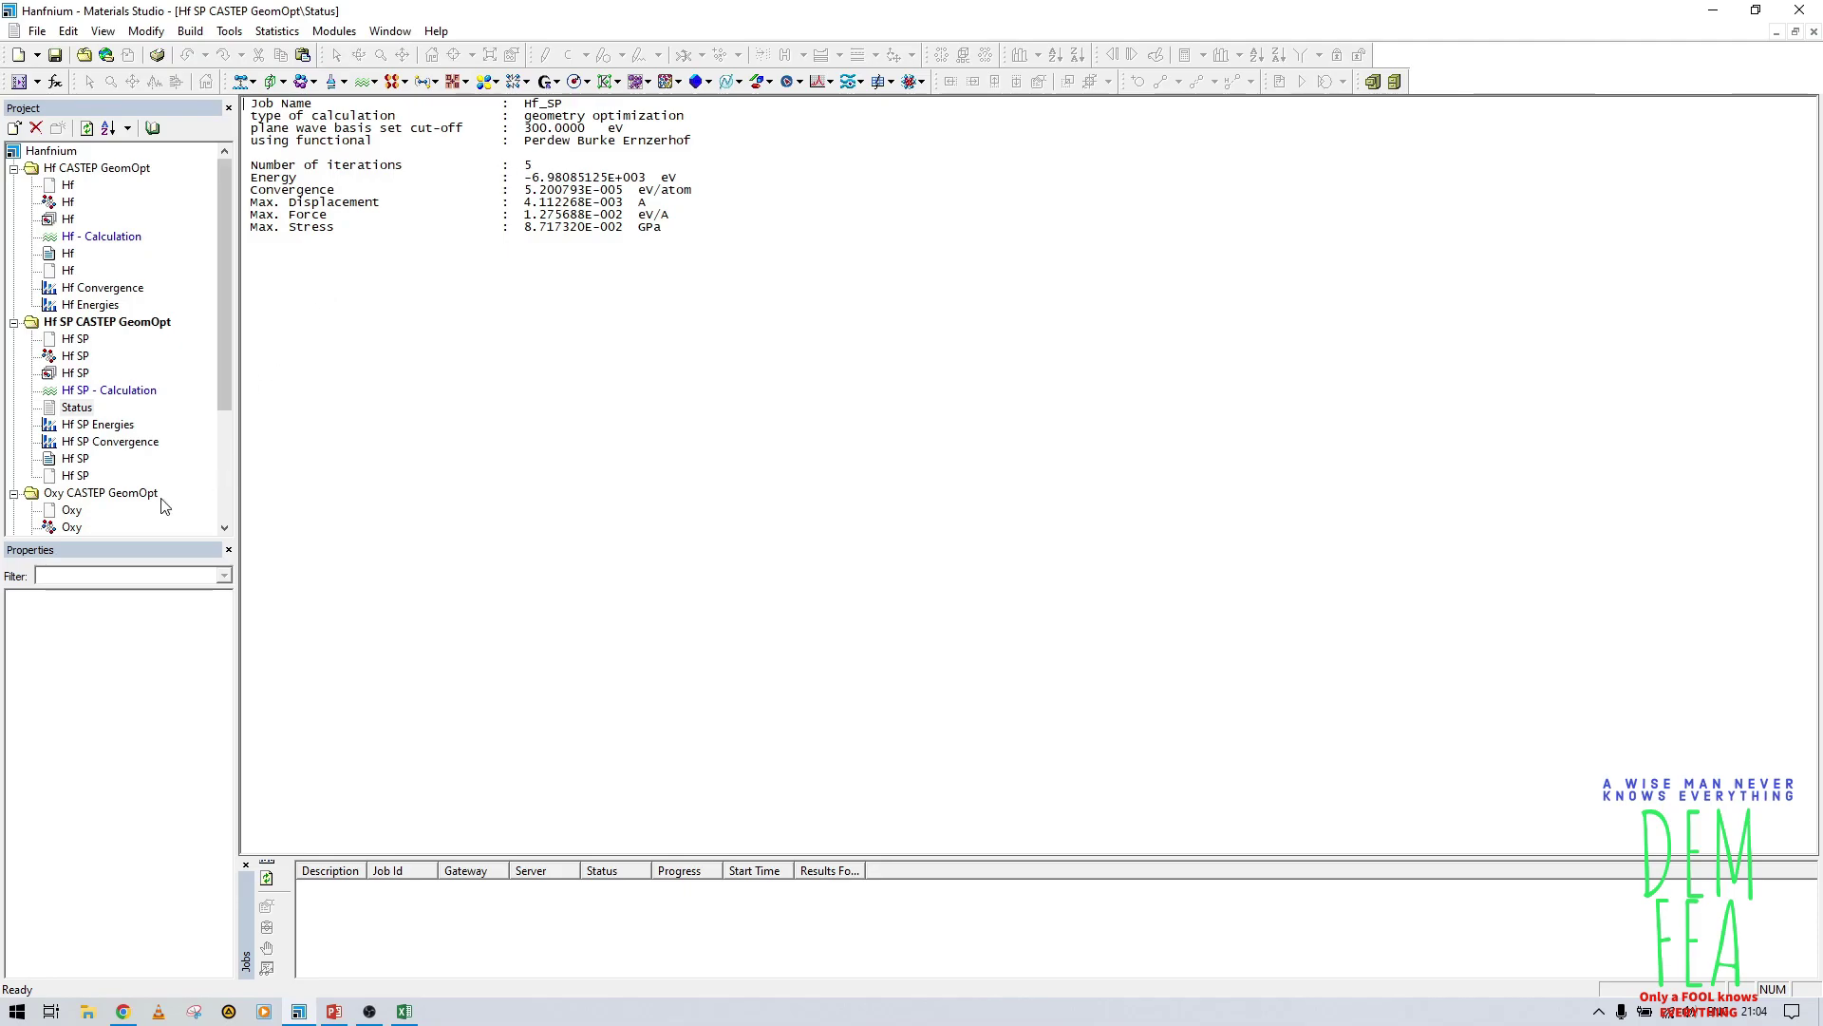
double_click(76, 474)
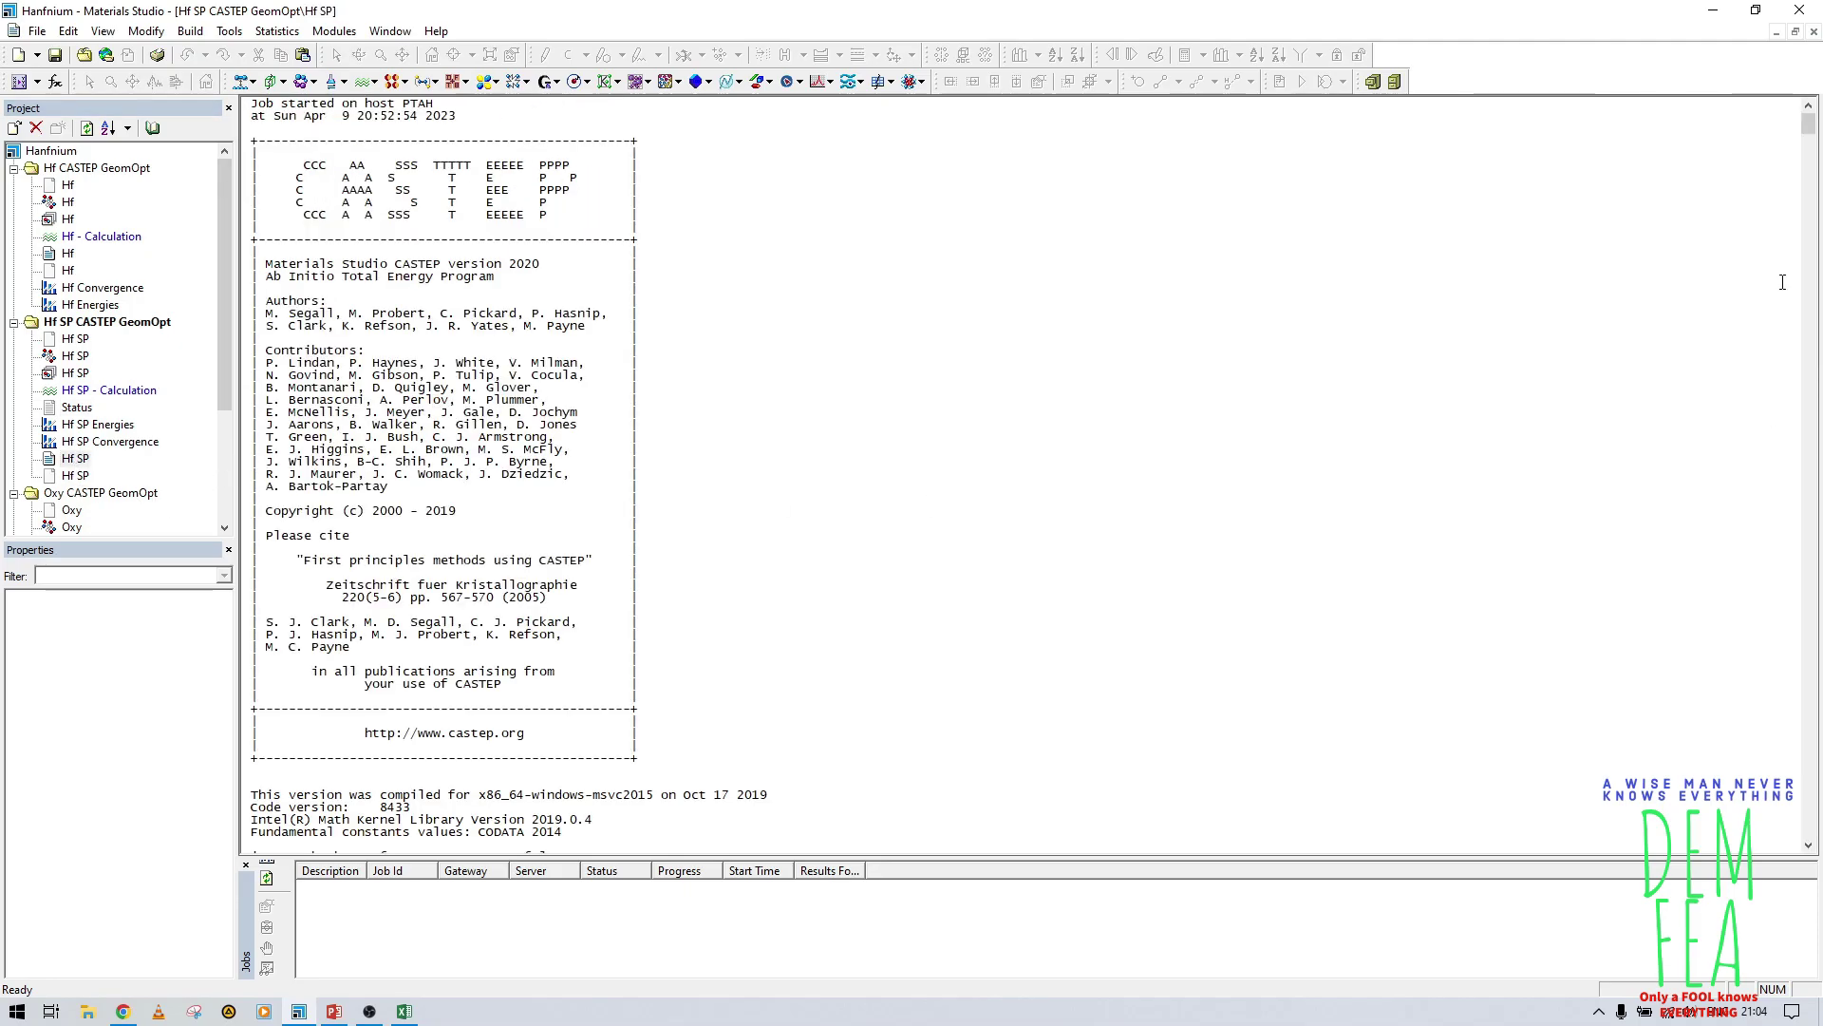
drag(1809, 140, 1818, 854)
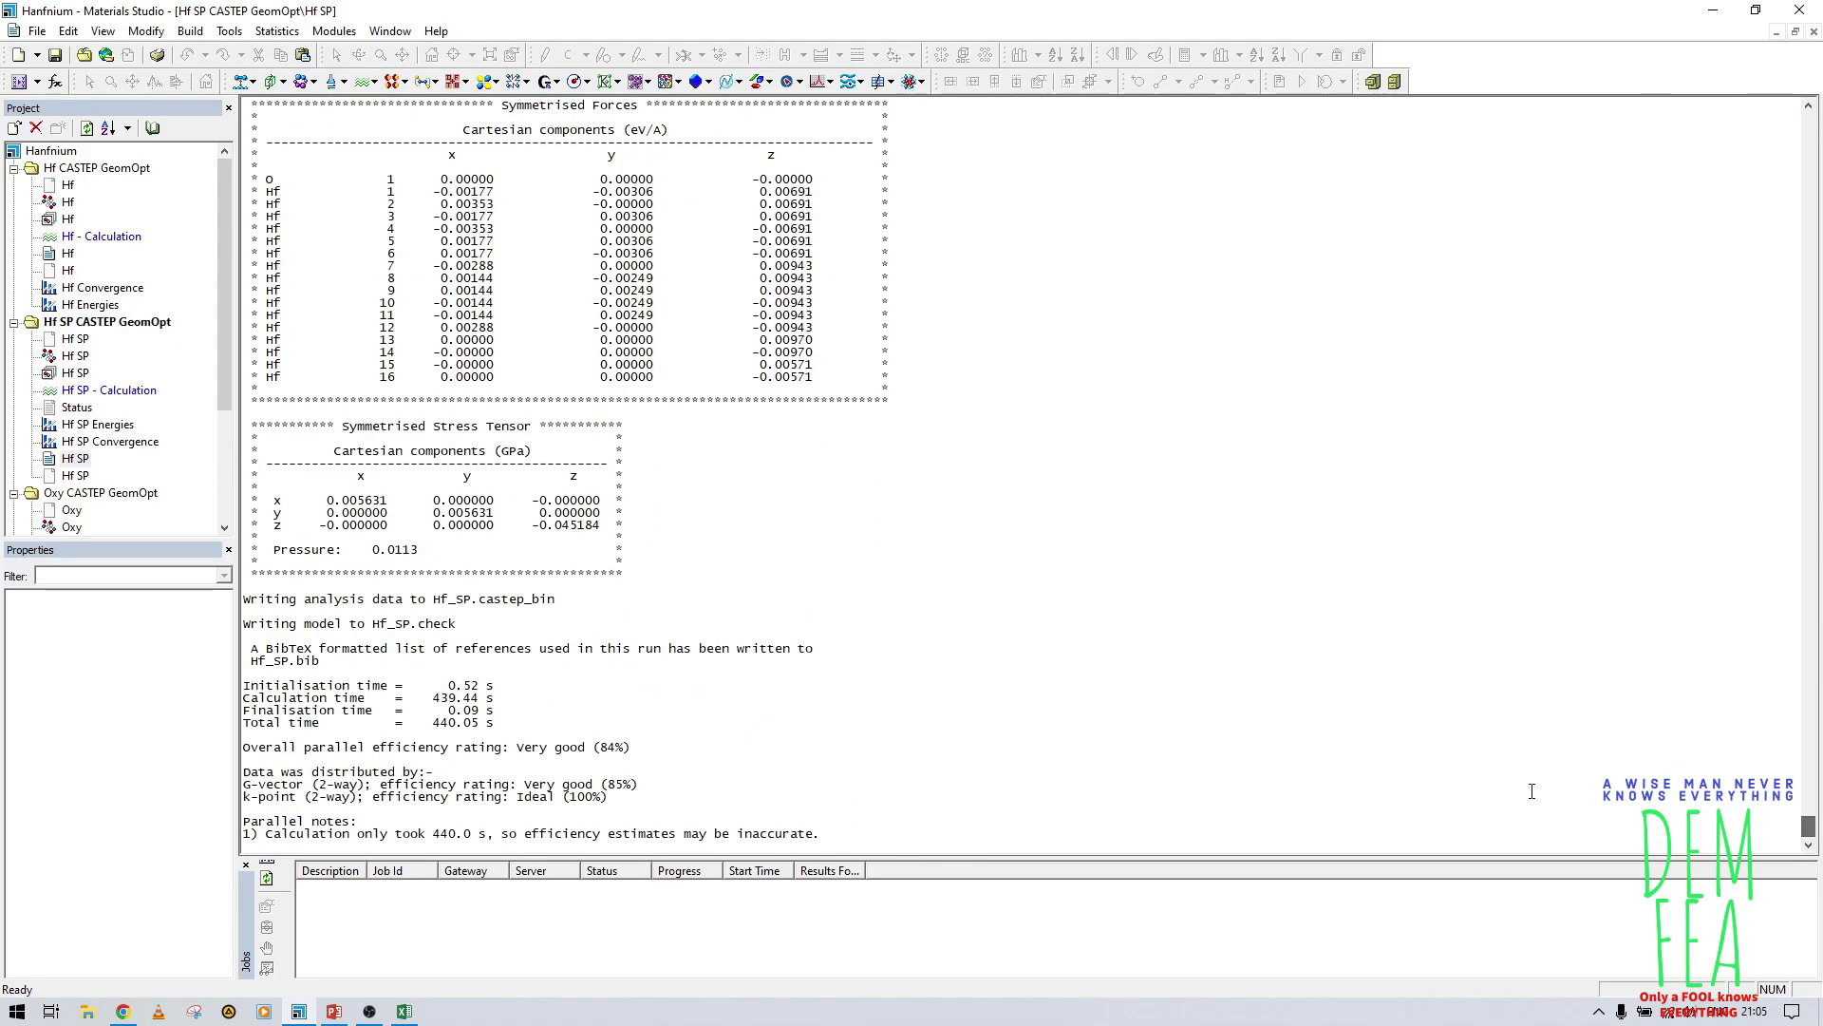
scroll(677, 518, up, 6)
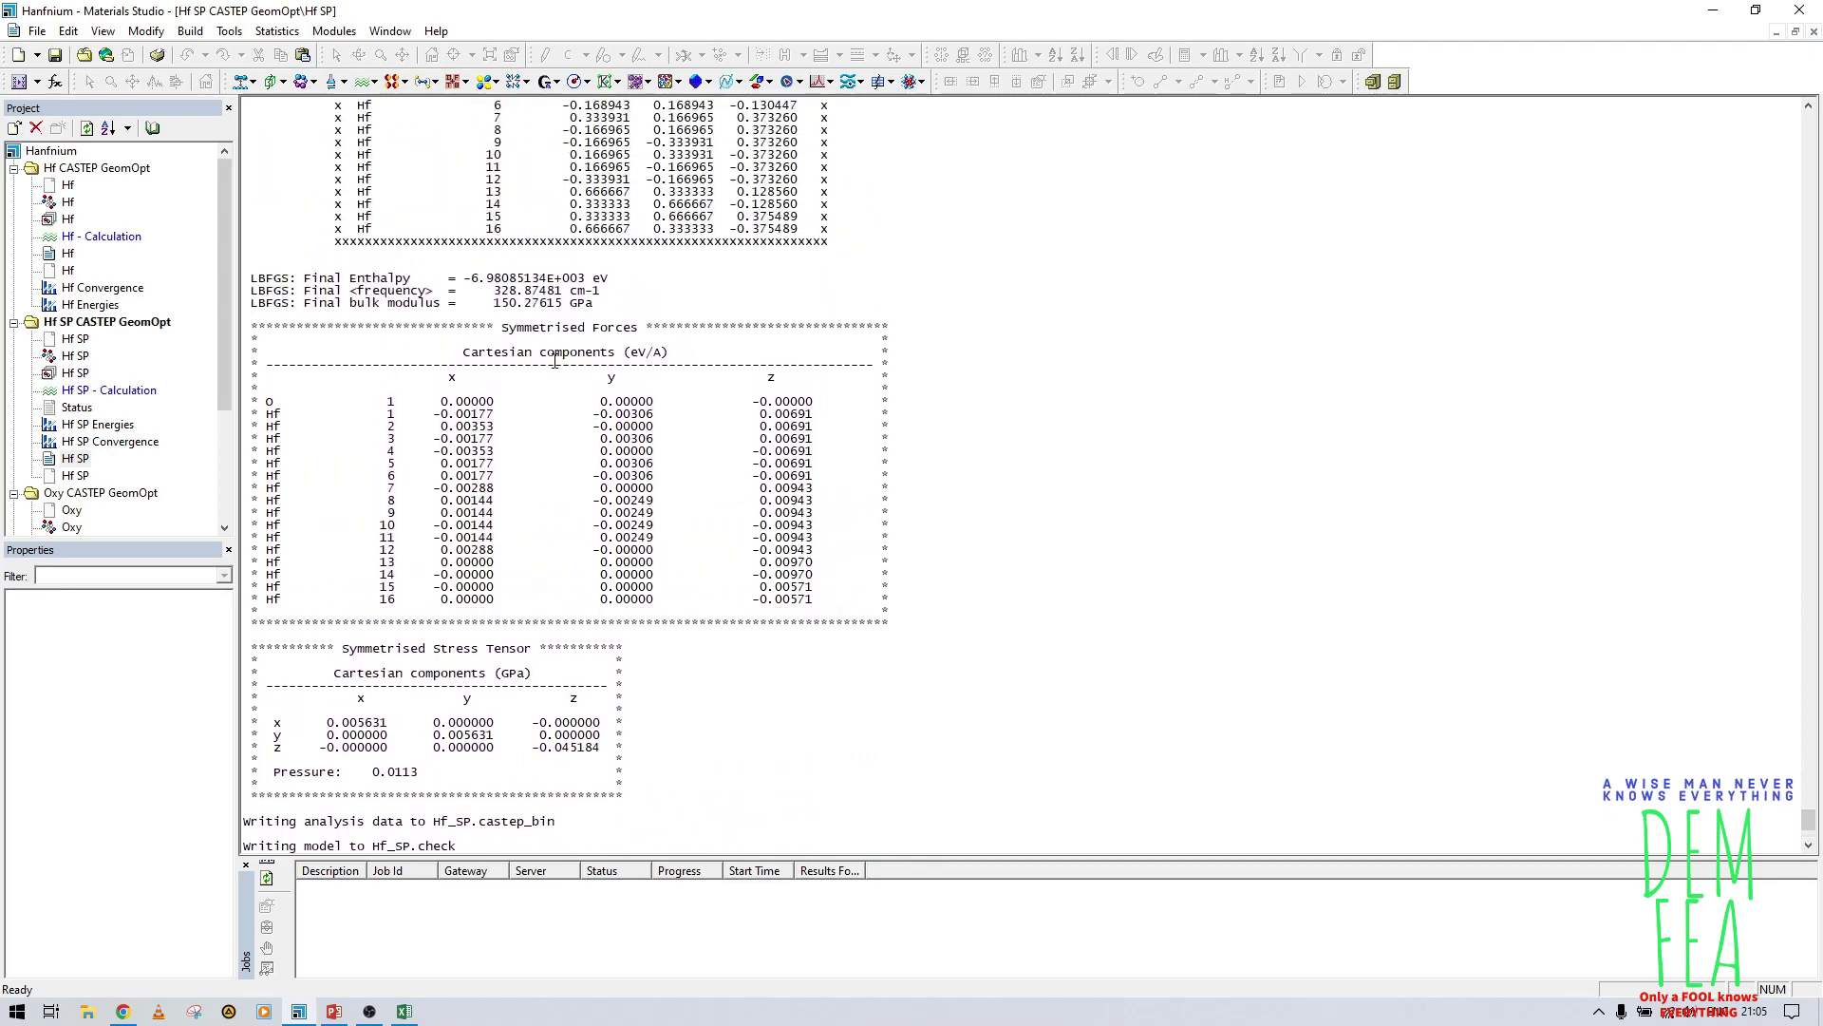
drag(589, 278, 480, 277)
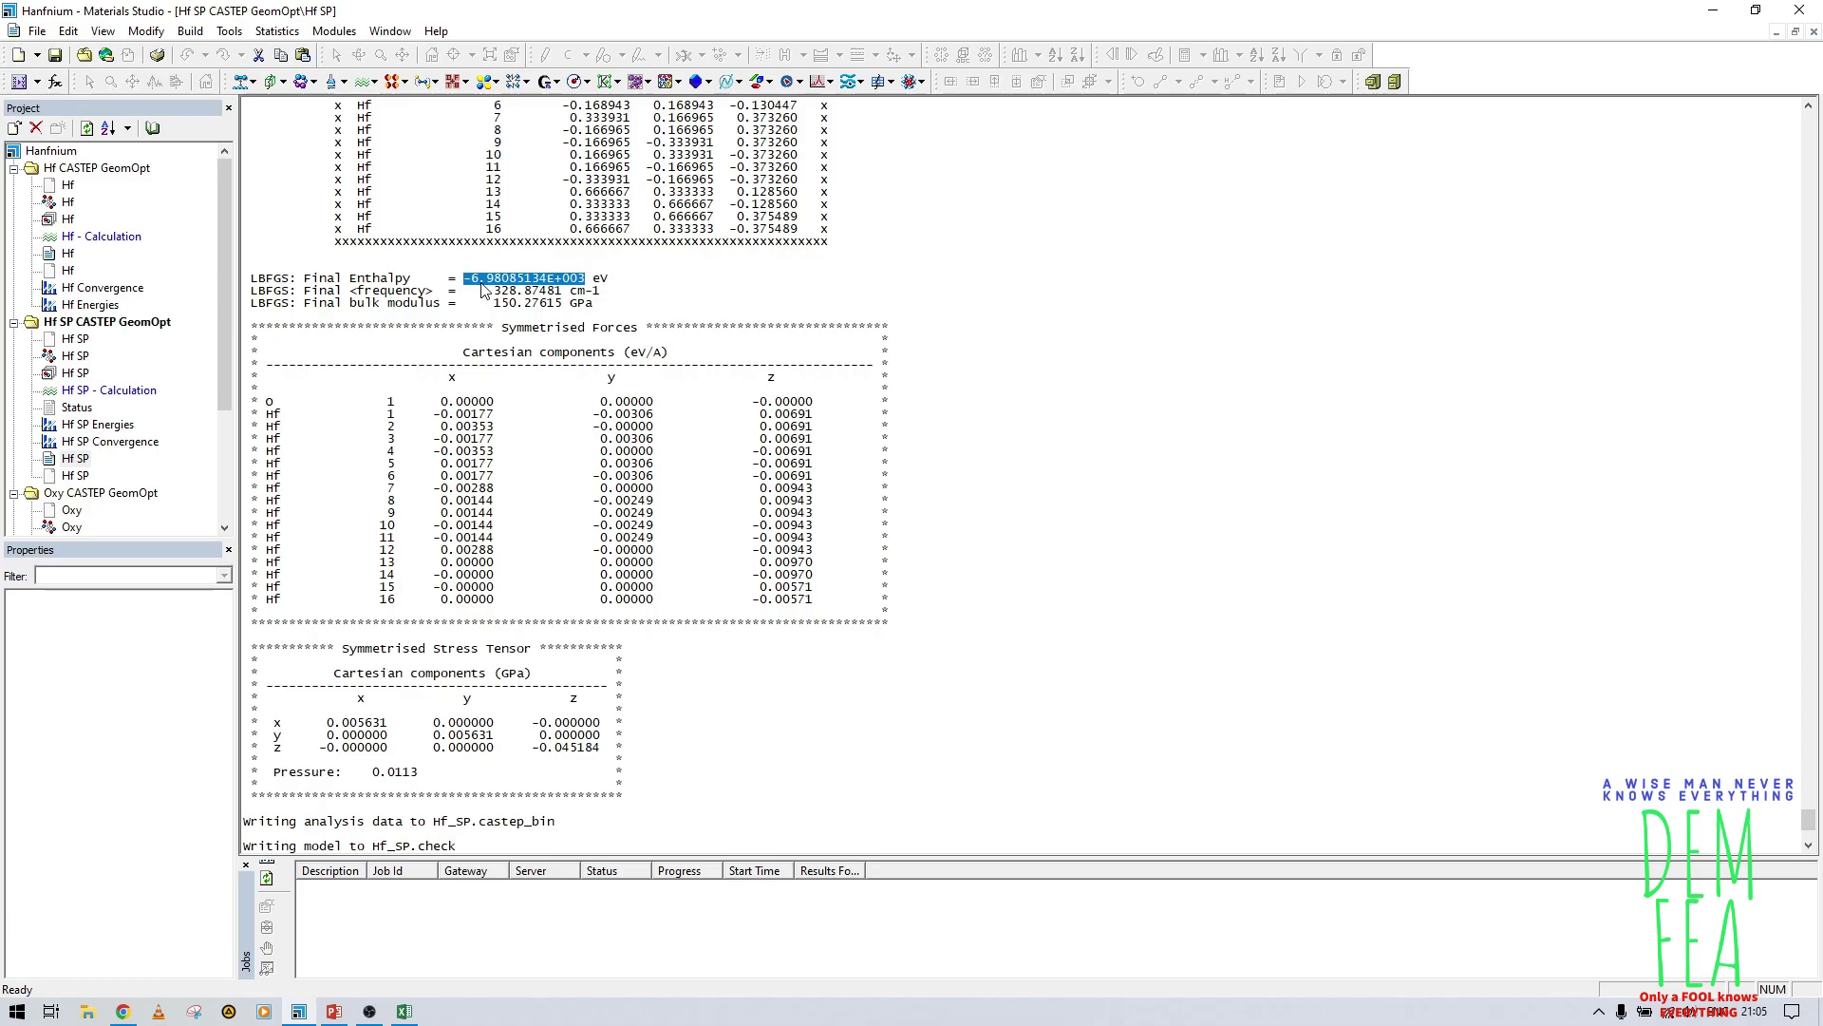
right_click(481, 290)
click(518, 313)
Step: Paste total energy -6980.85134 into A6 and enter m = 16 and n = 1
click(405, 1011)
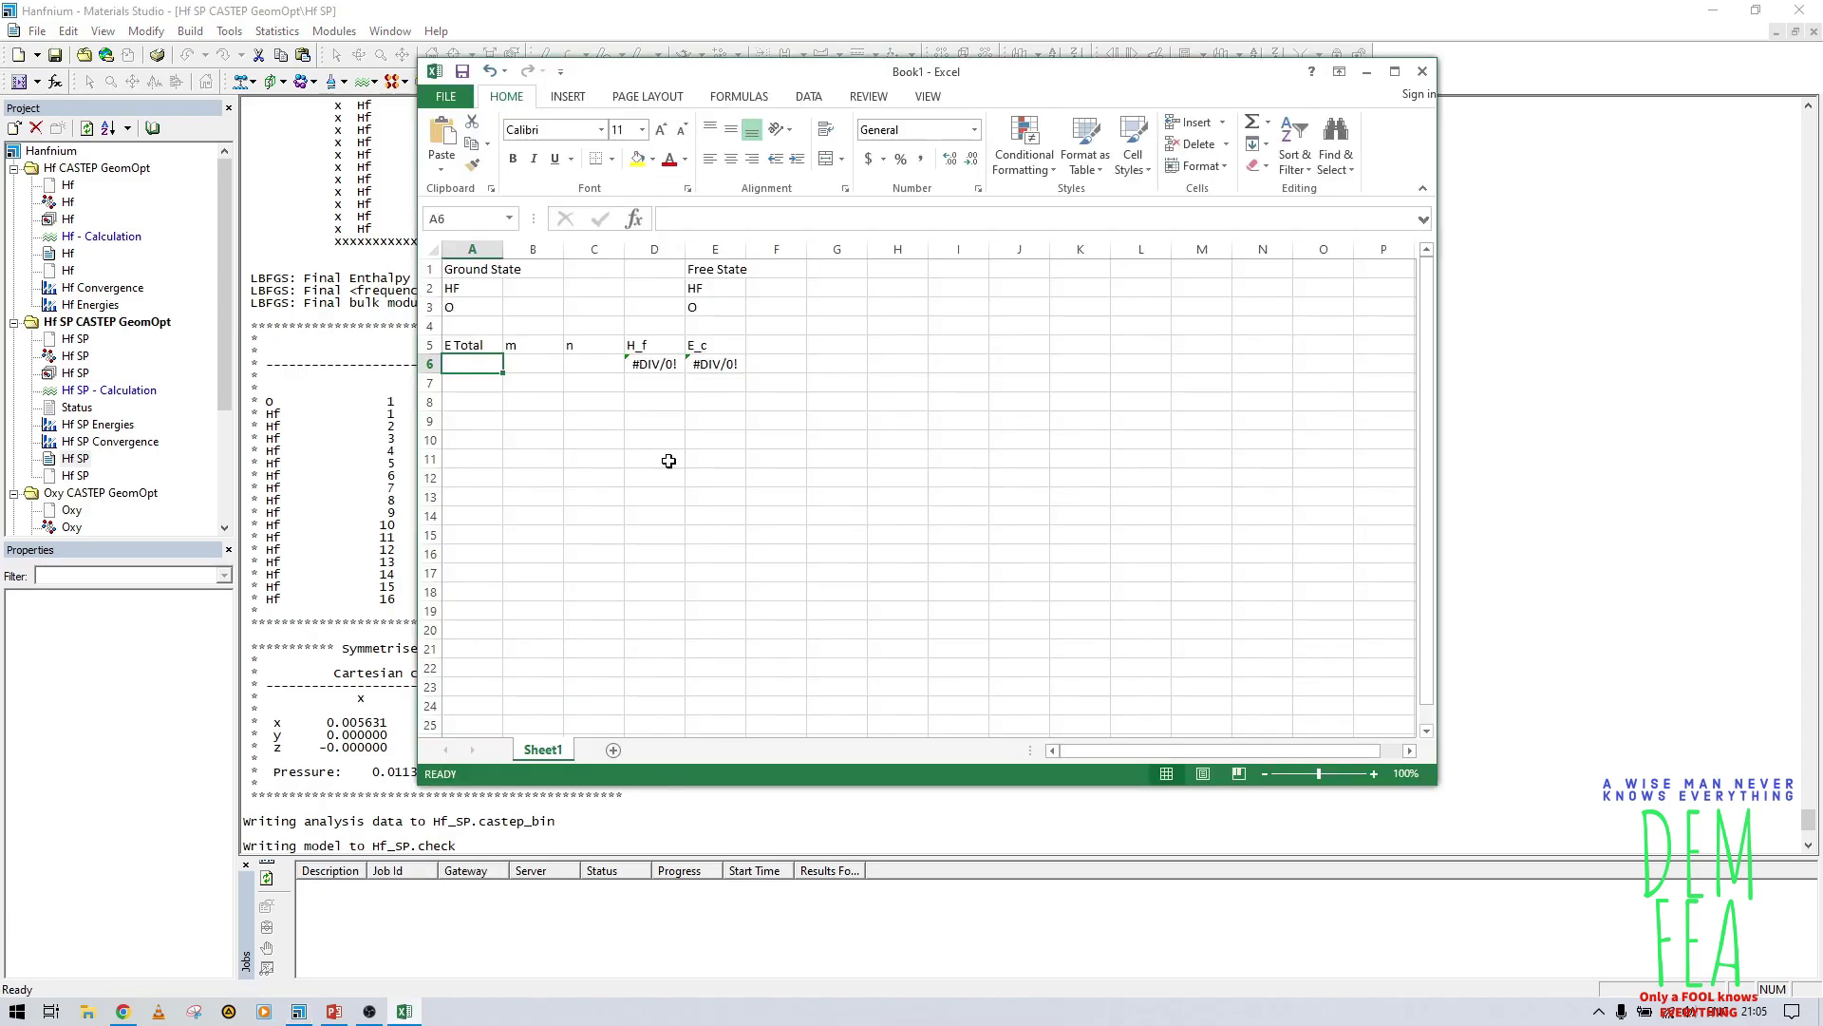
right_click(481, 365)
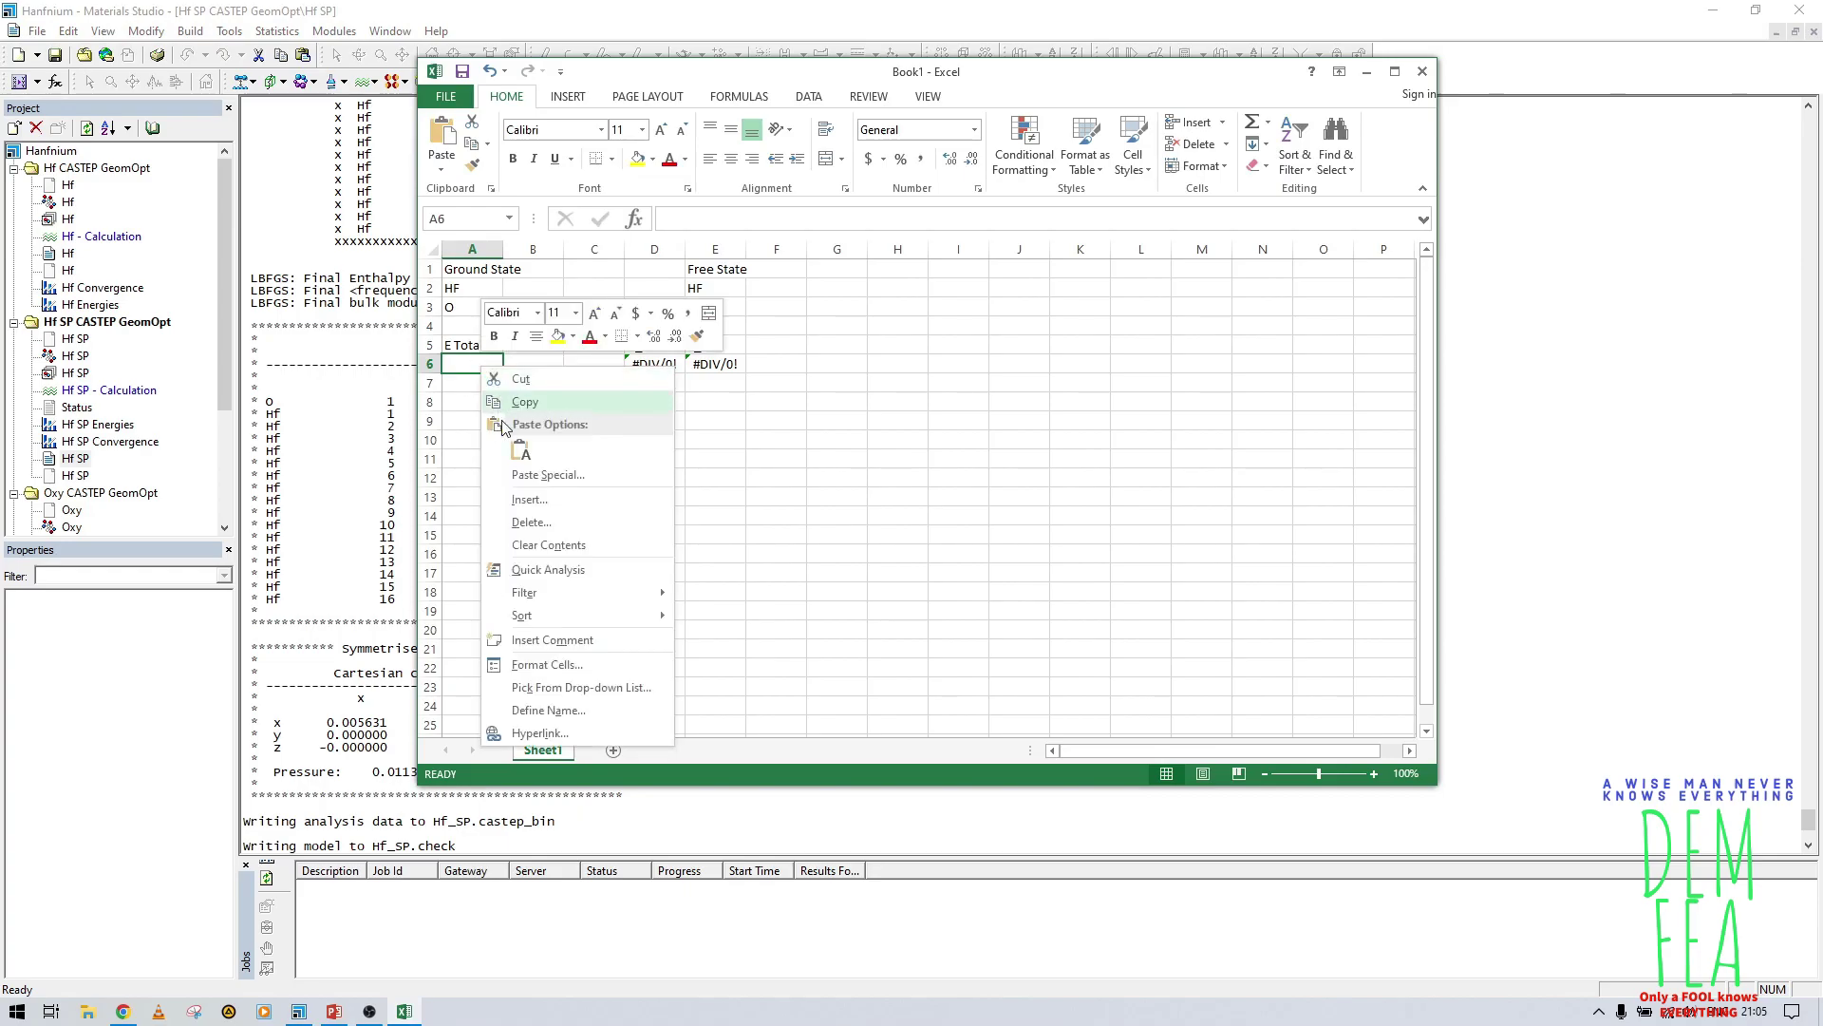
click(521, 452)
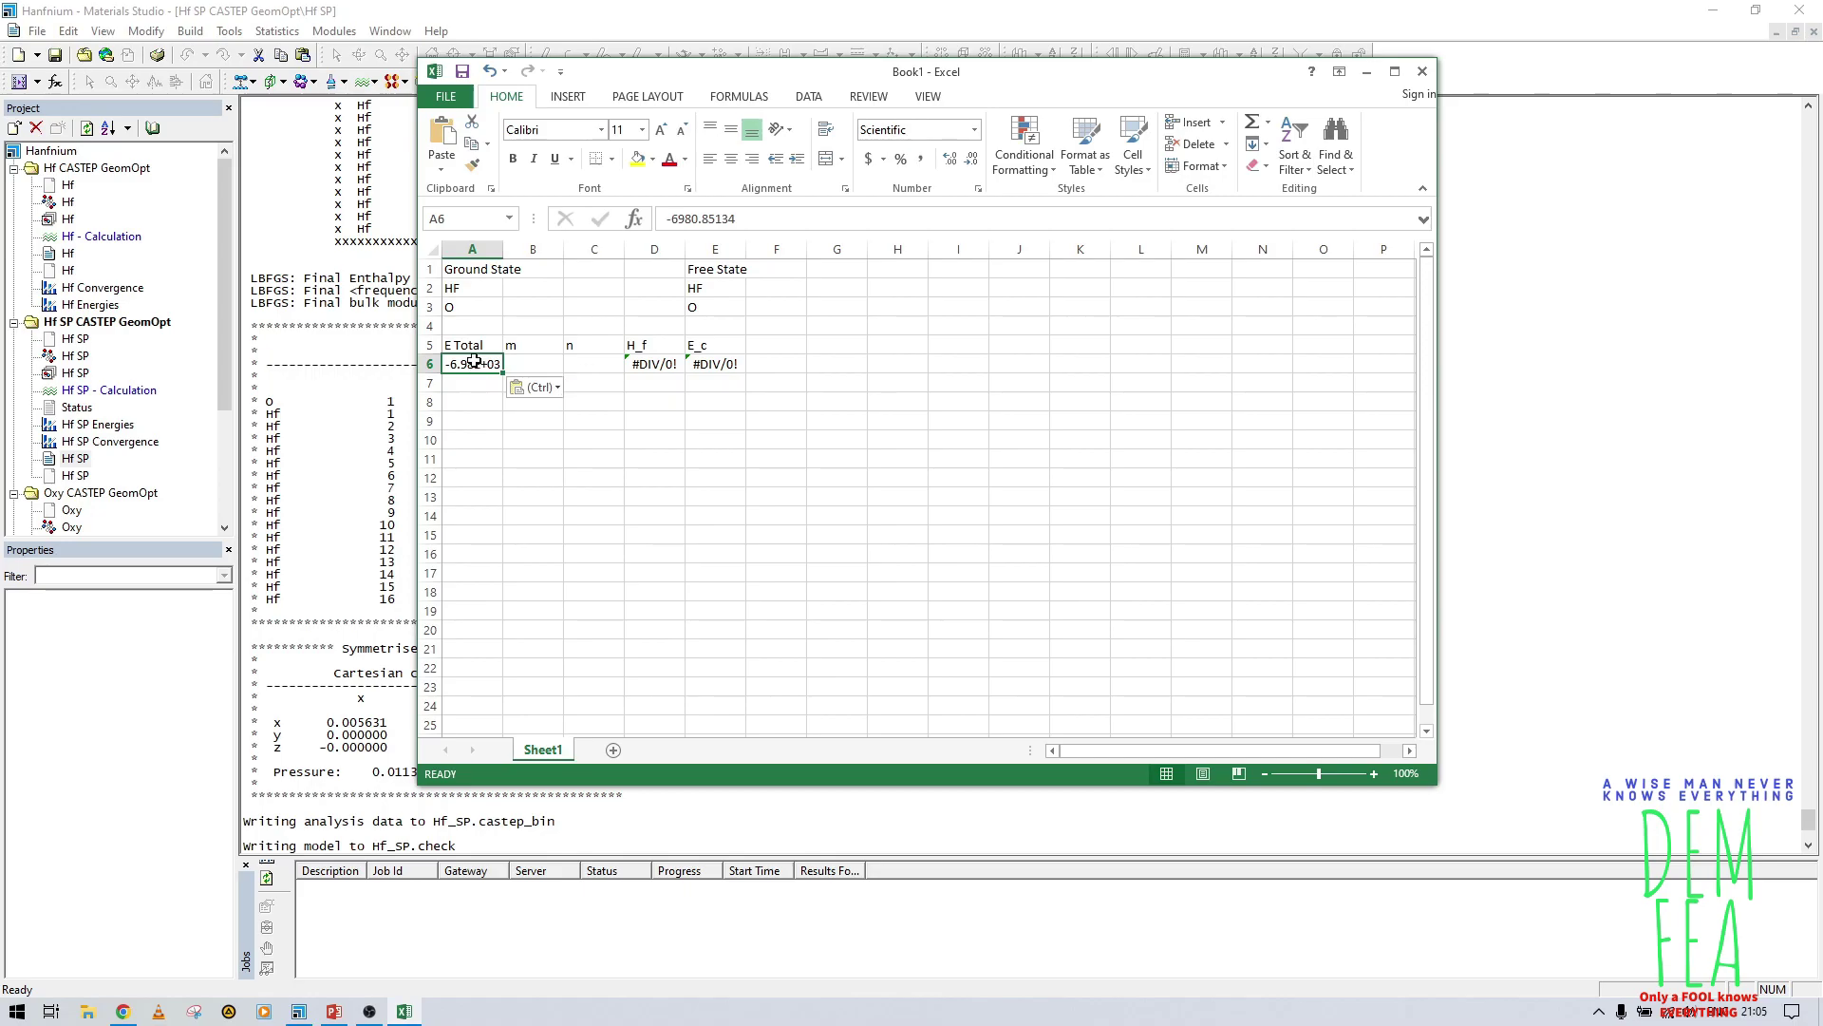
click(516, 364)
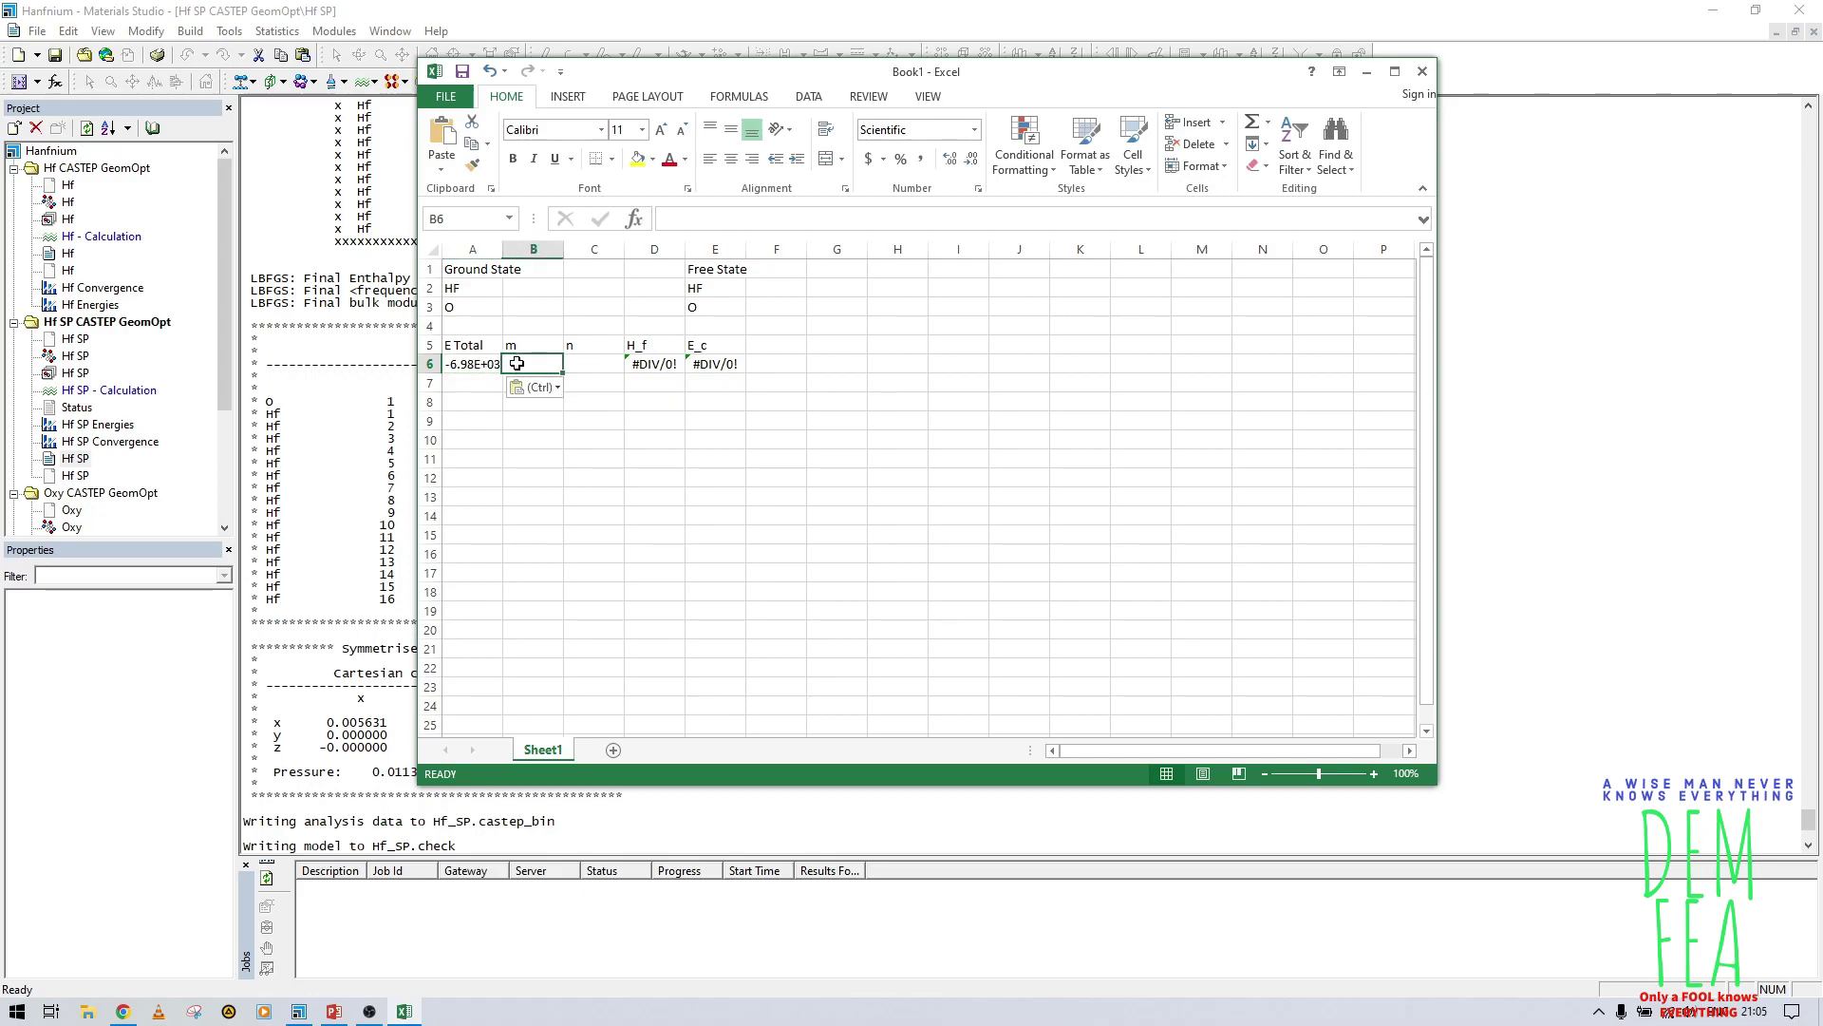
text(16)
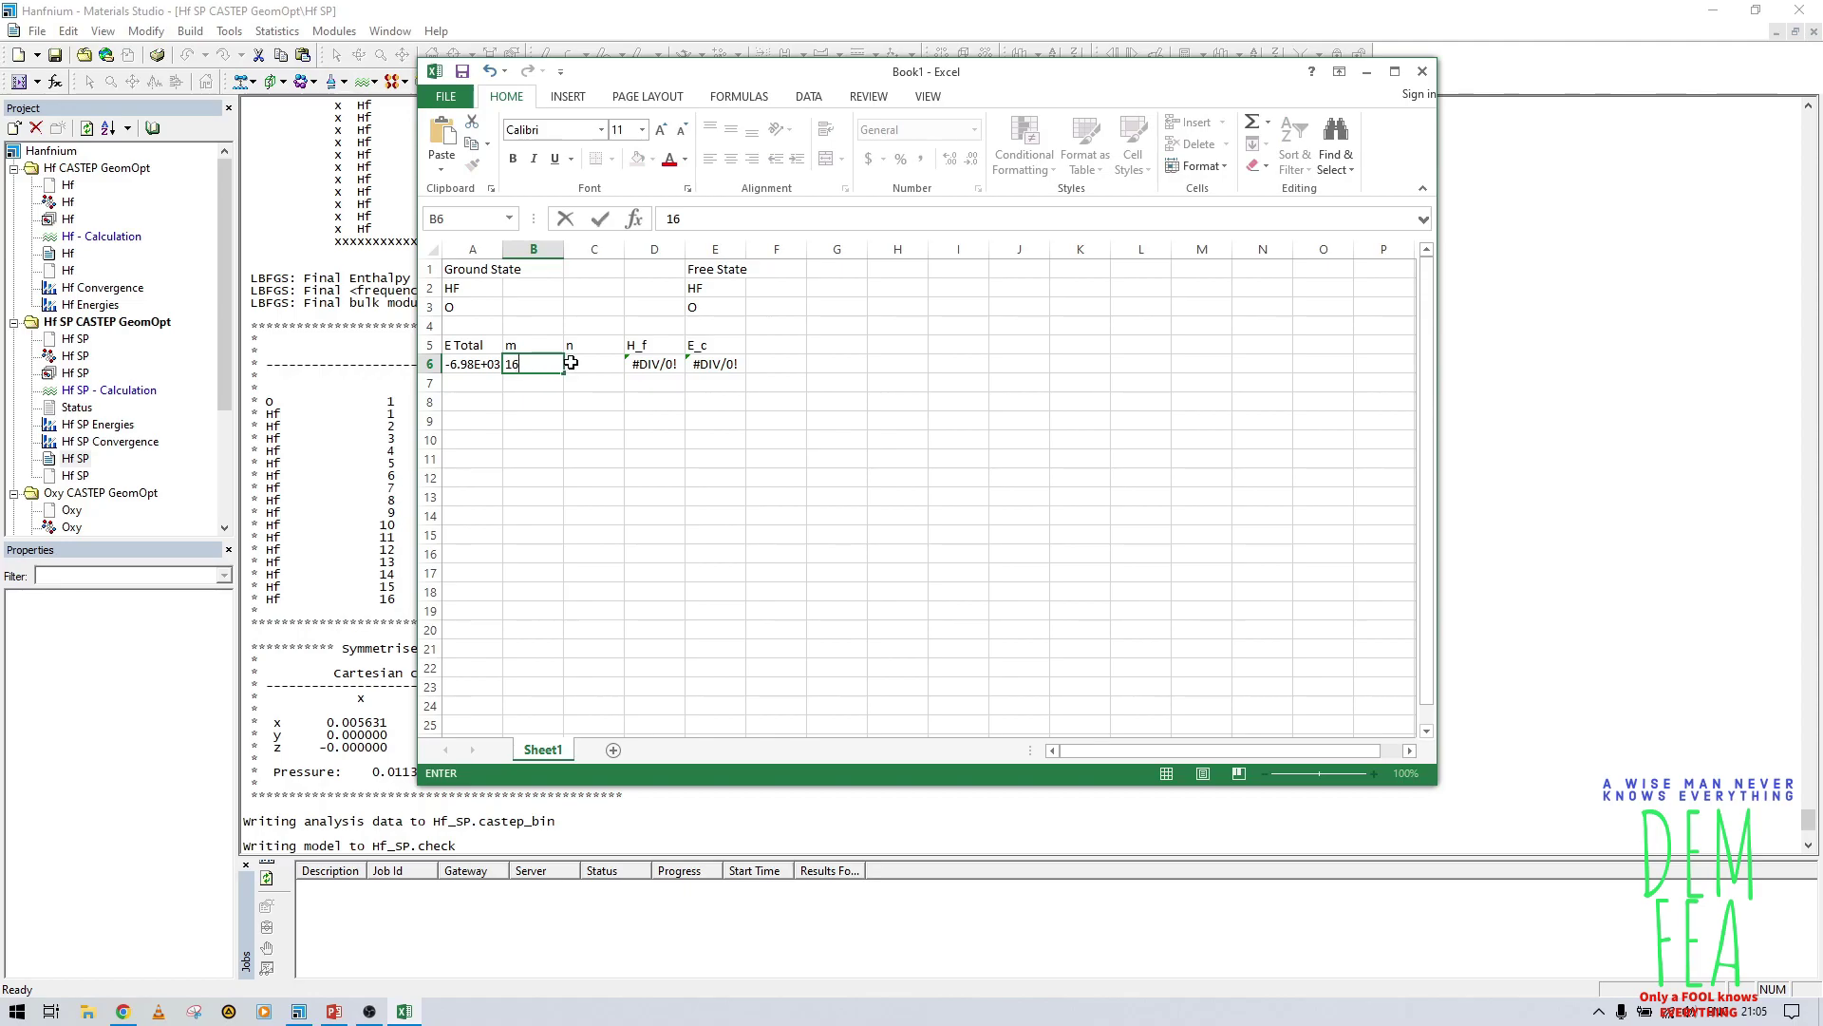
click(570, 362)
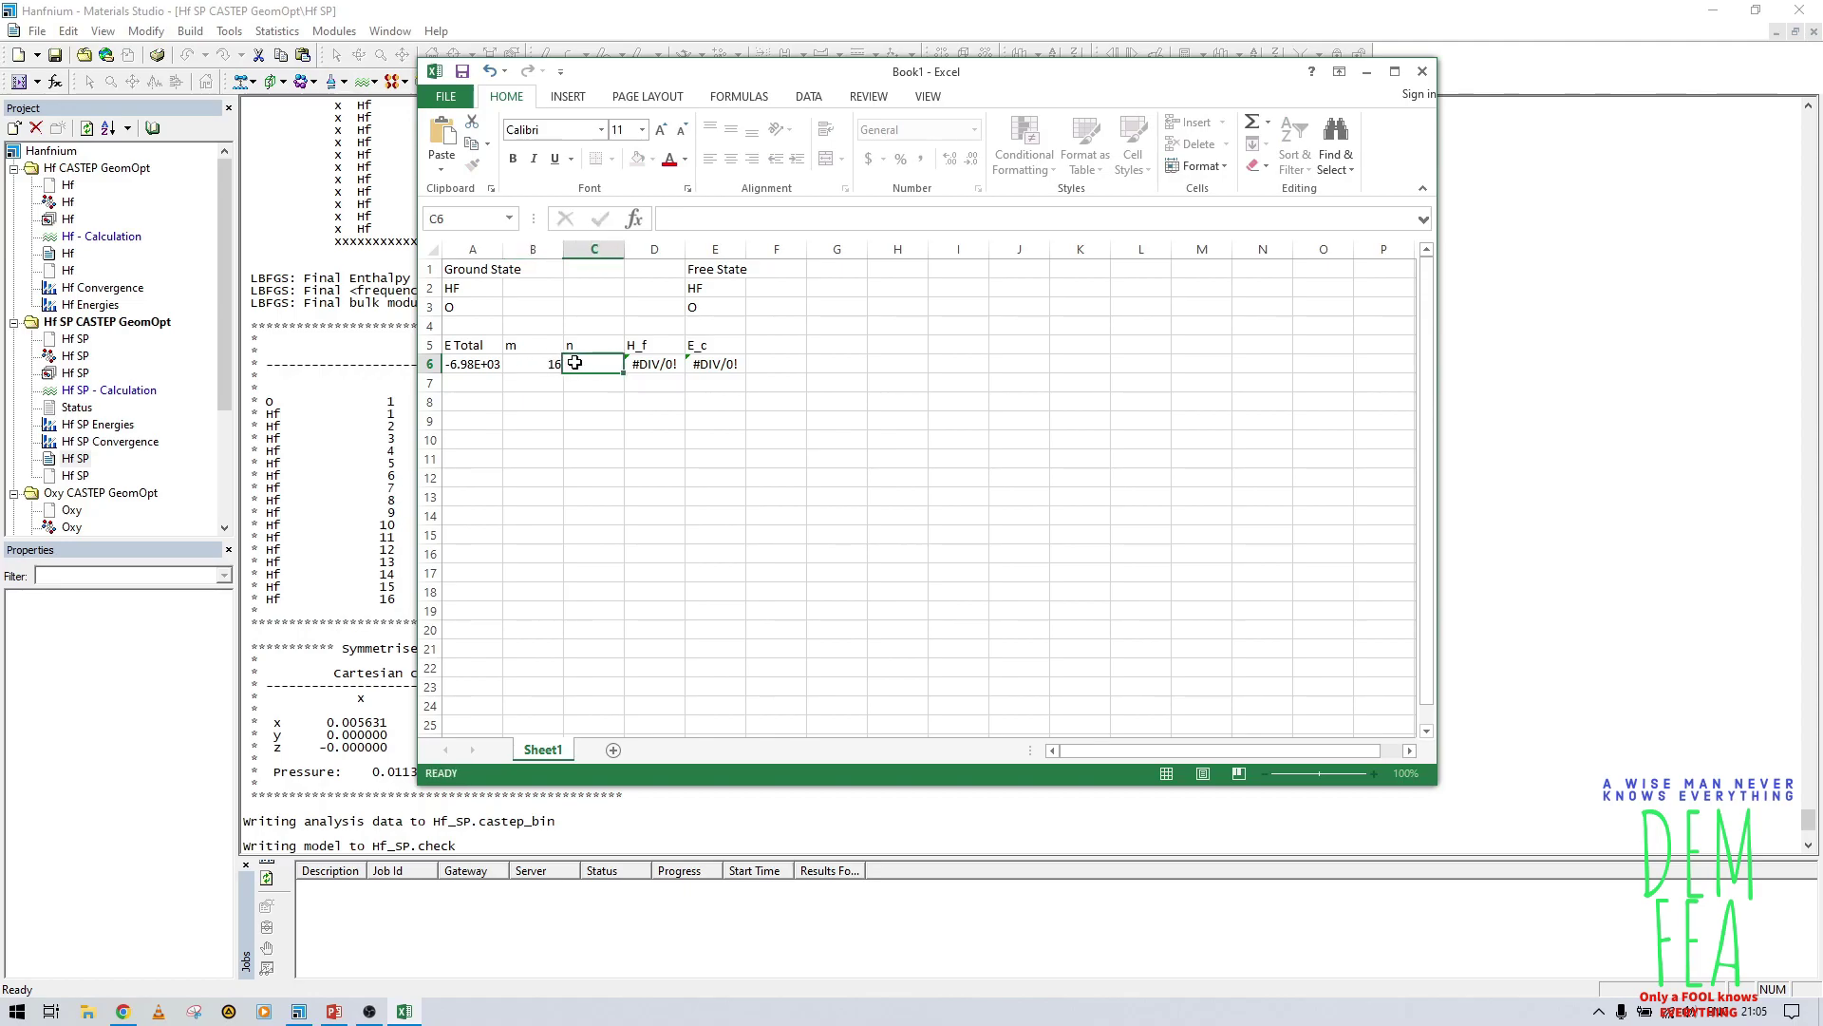
text(1)
key(Return)
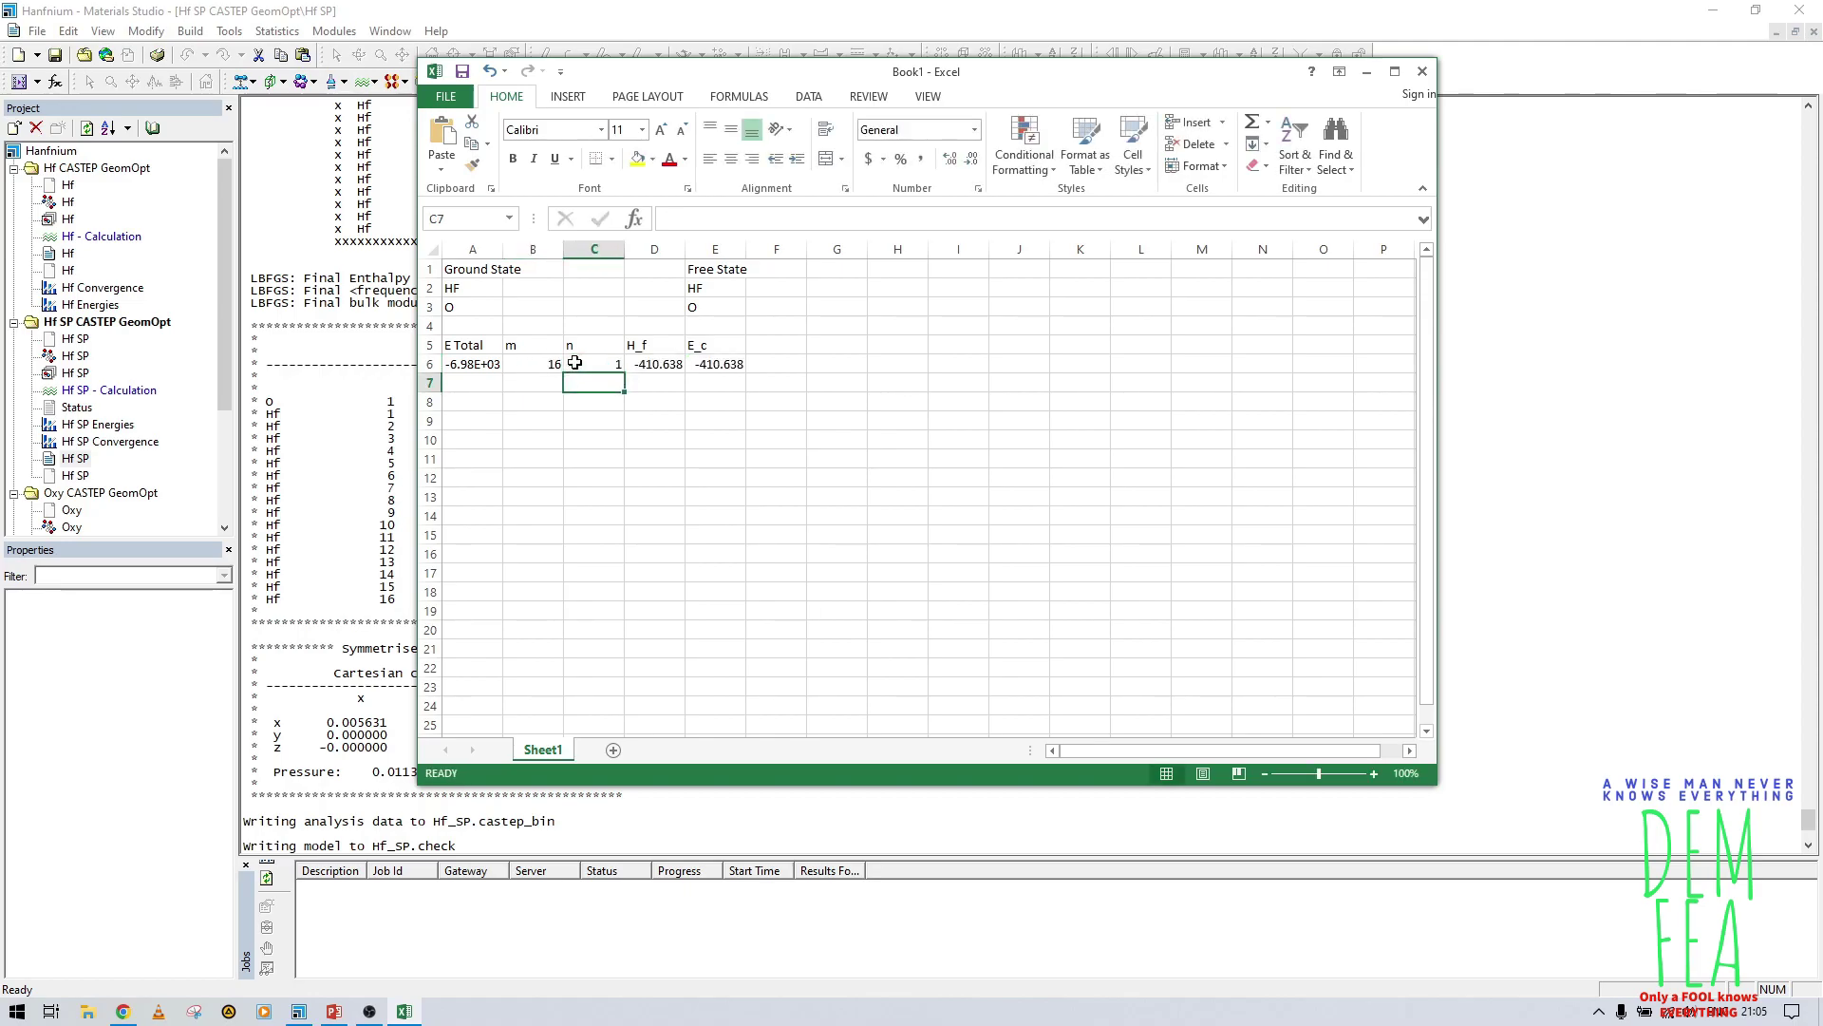
click(575, 363)
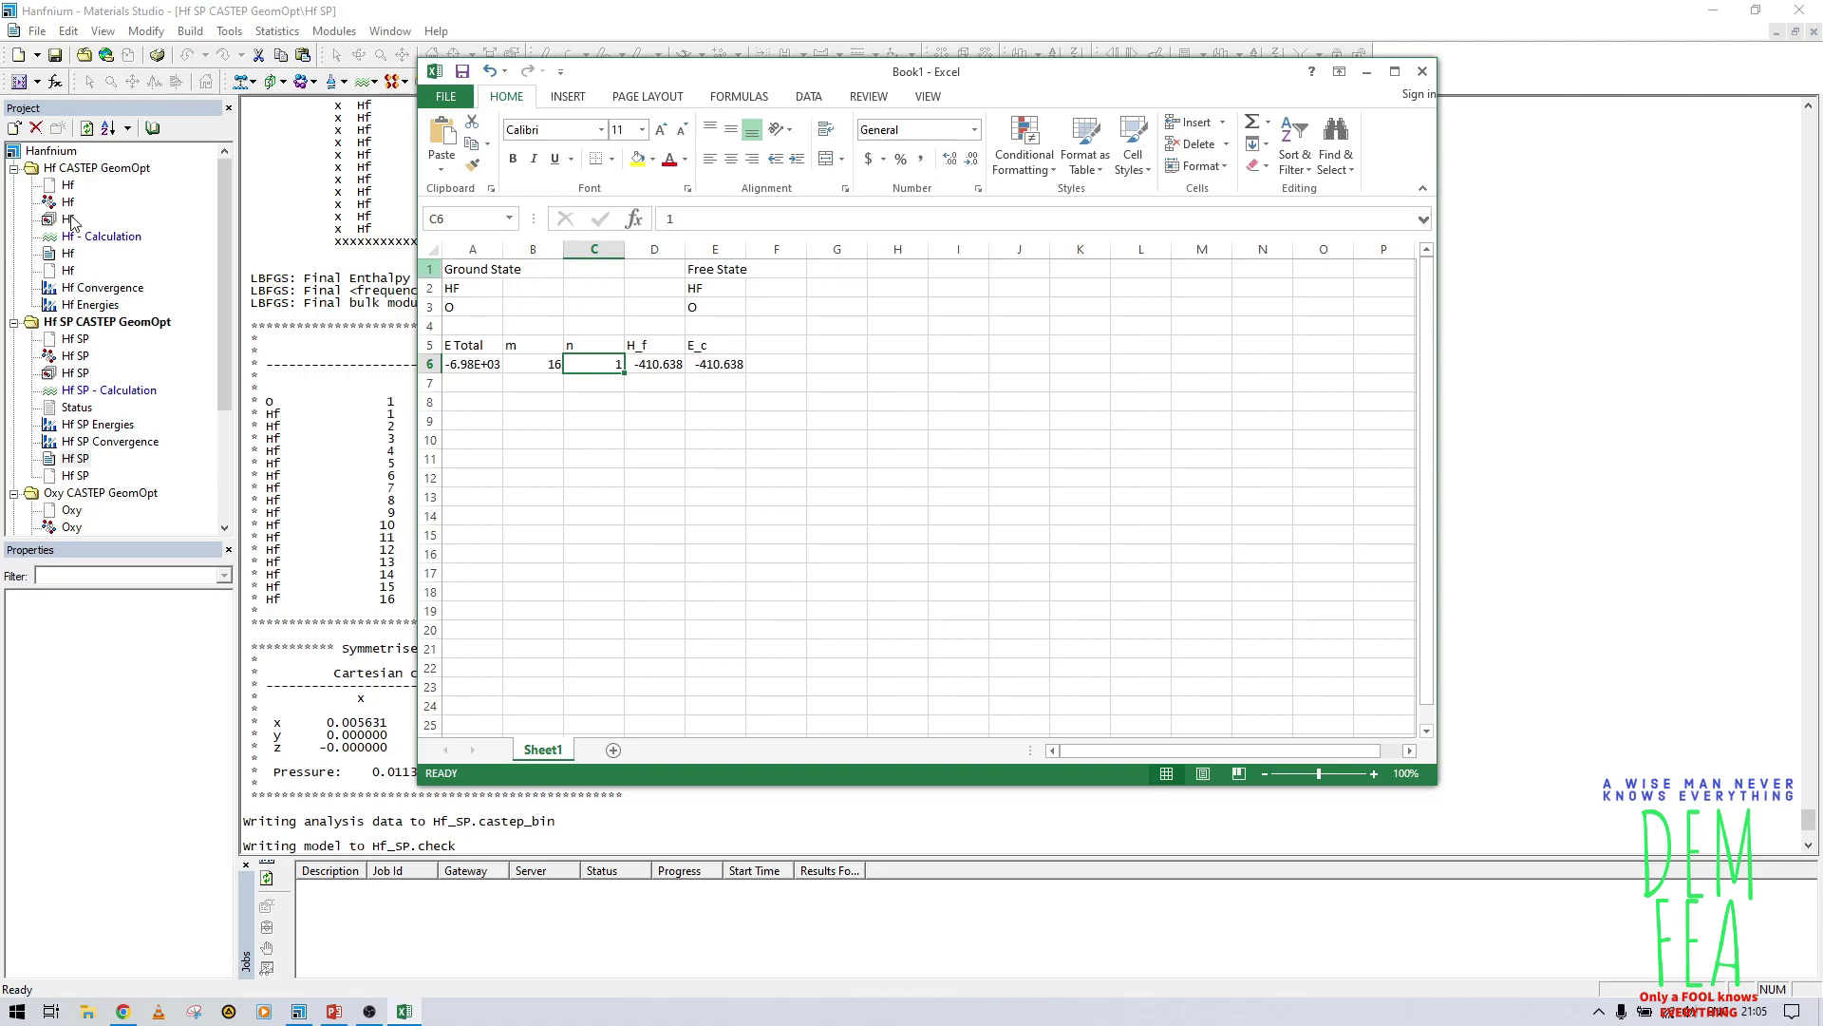
Step: Copy the oxygen energy -429.2137 from the CASTEP output into cell F2
click(80, 357)
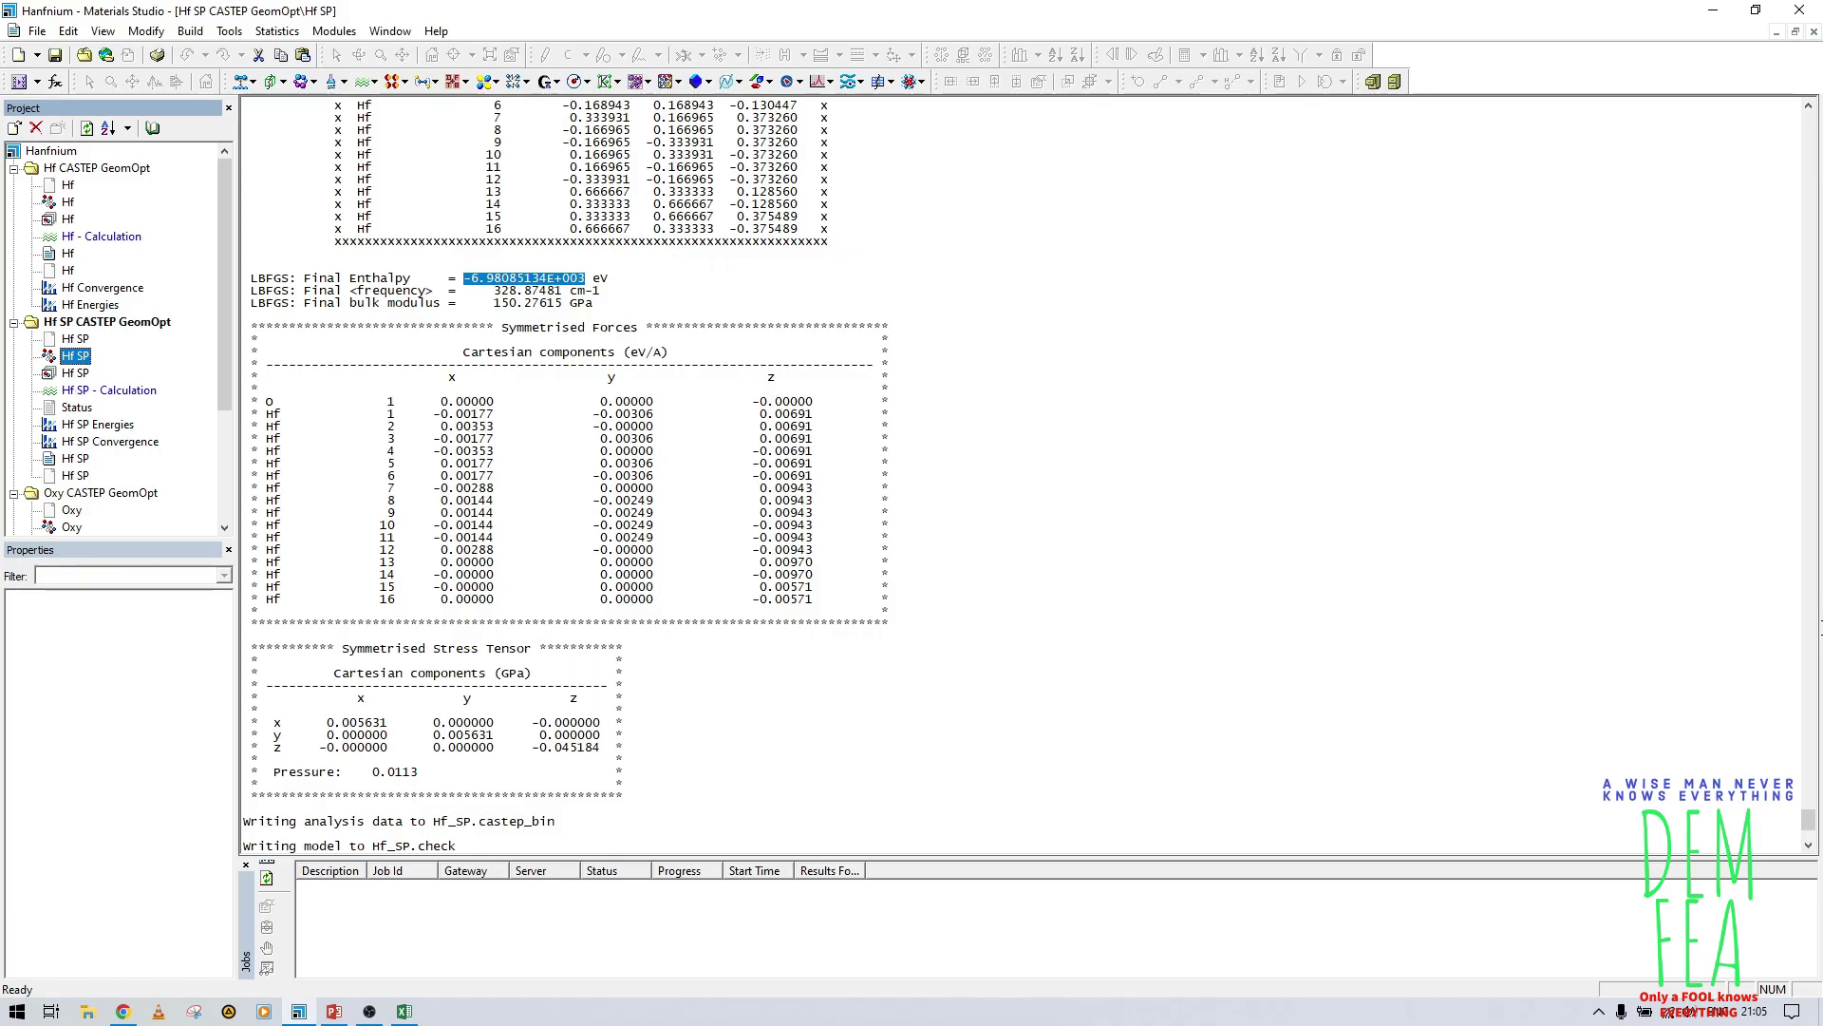
drag(1809, 818, 1810, 123)
scroll(503, 642, down, 10)
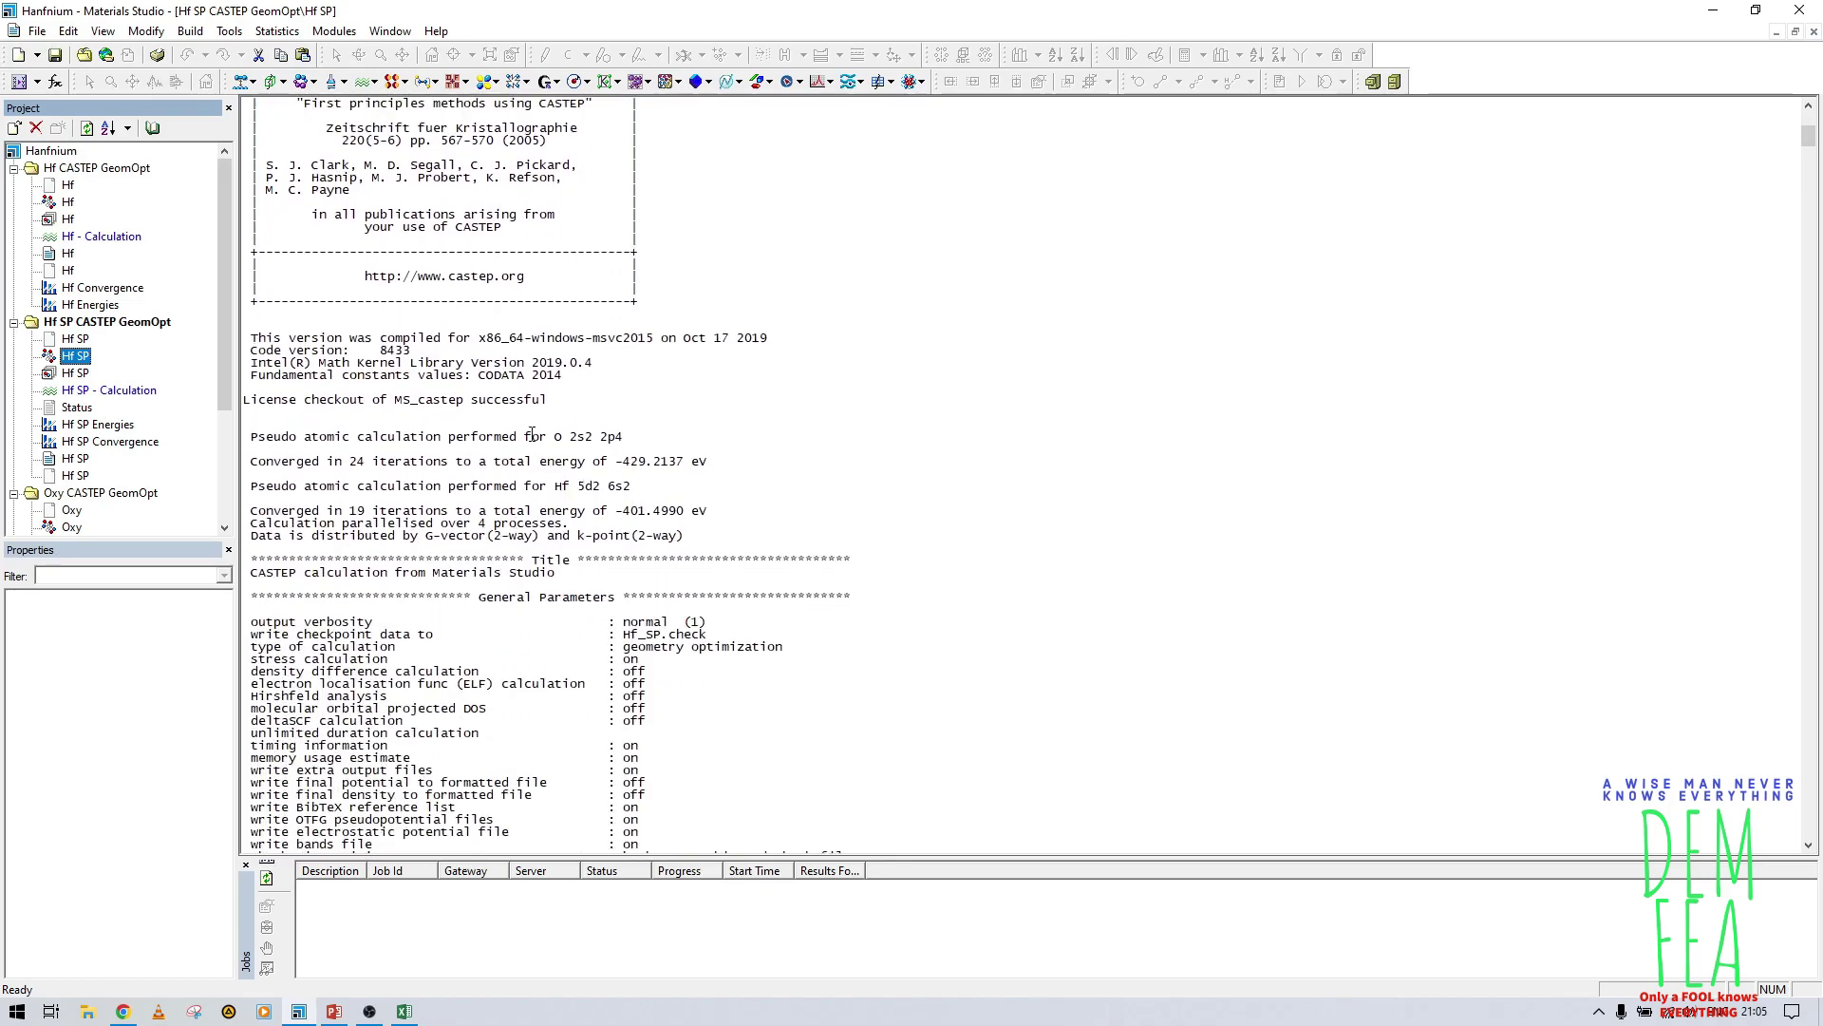
drag(619, 460, 678, 463)
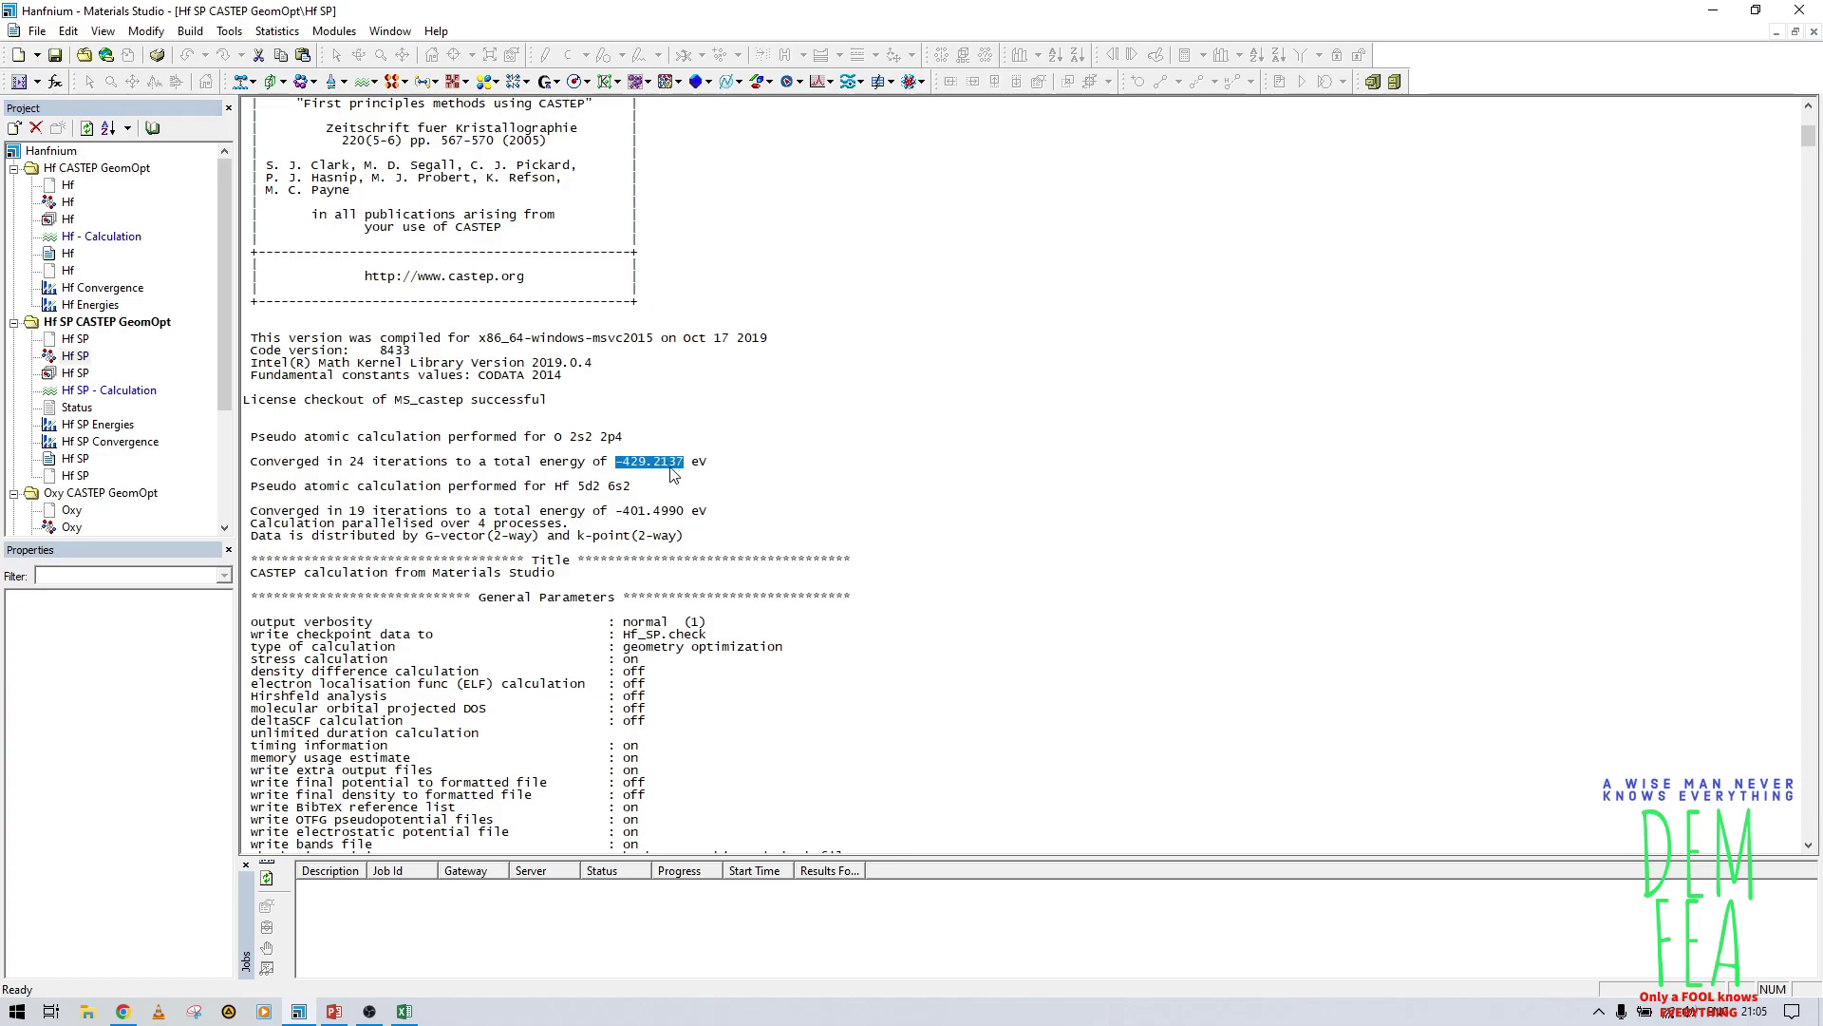
right_click(672, 465)
click(741, 480)
click(403, 1012)
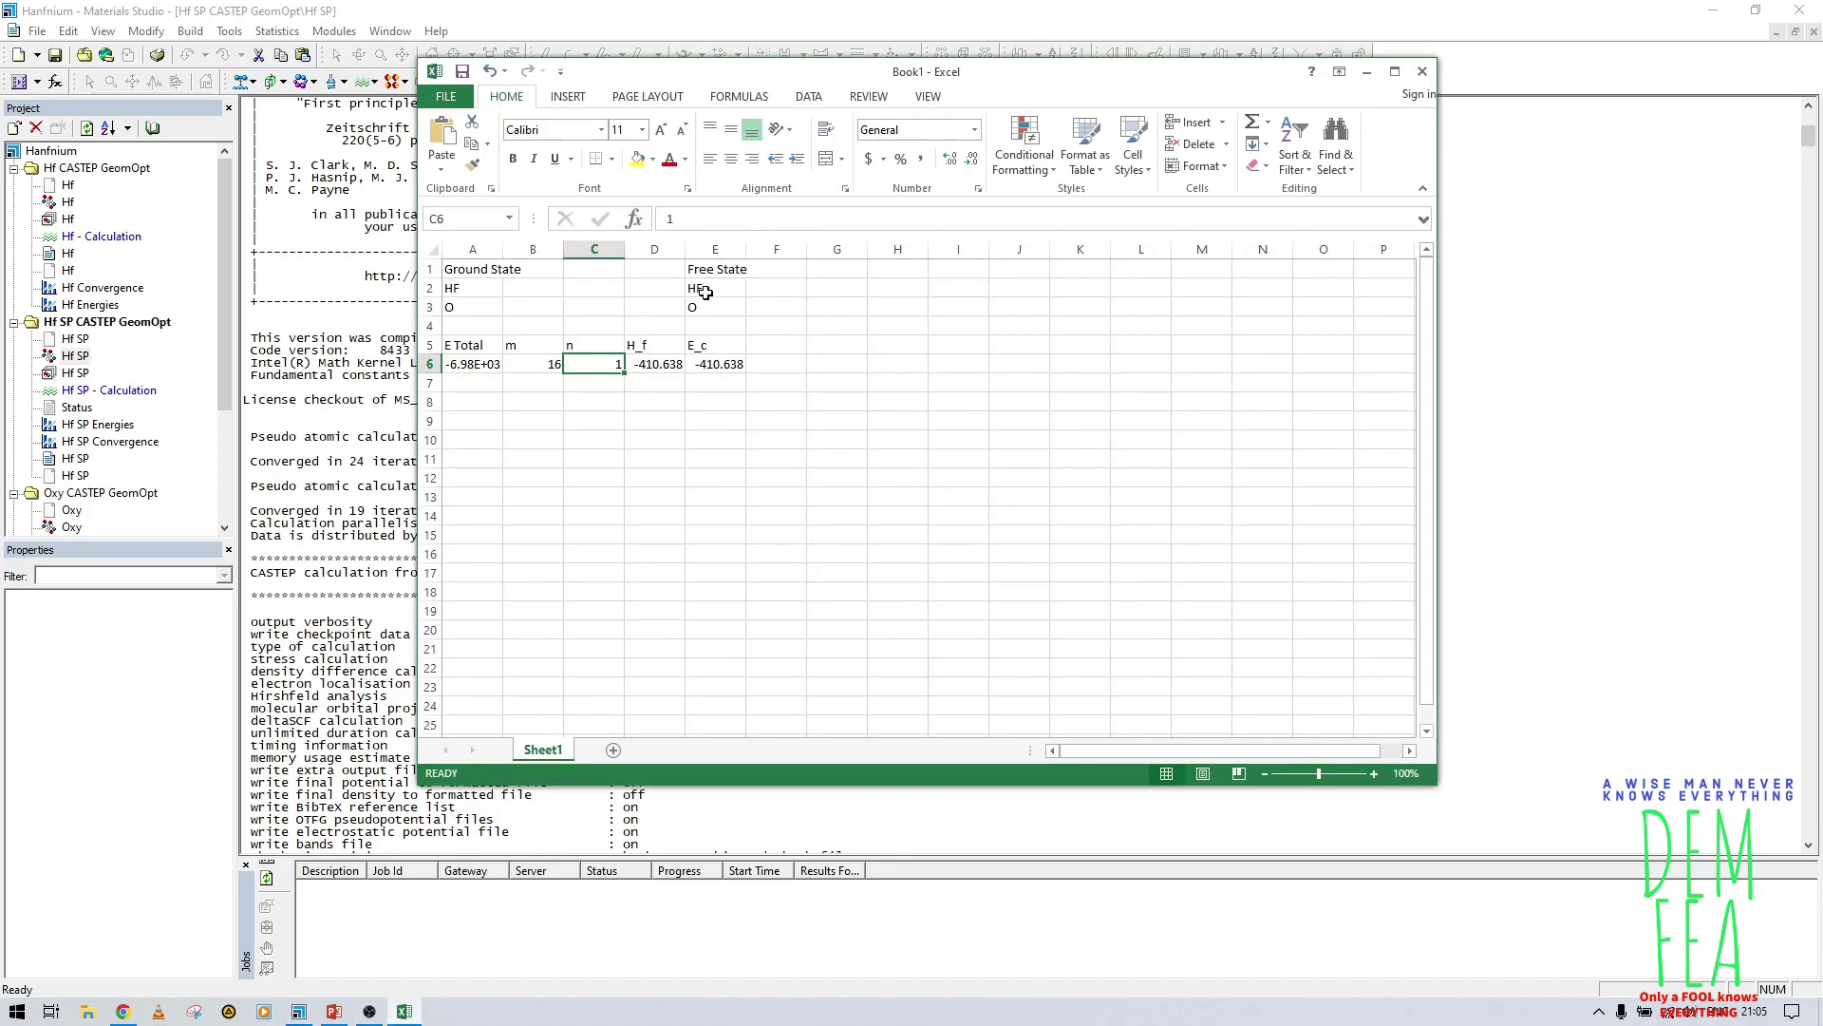
click(789, 289)
right_click(792, 290)
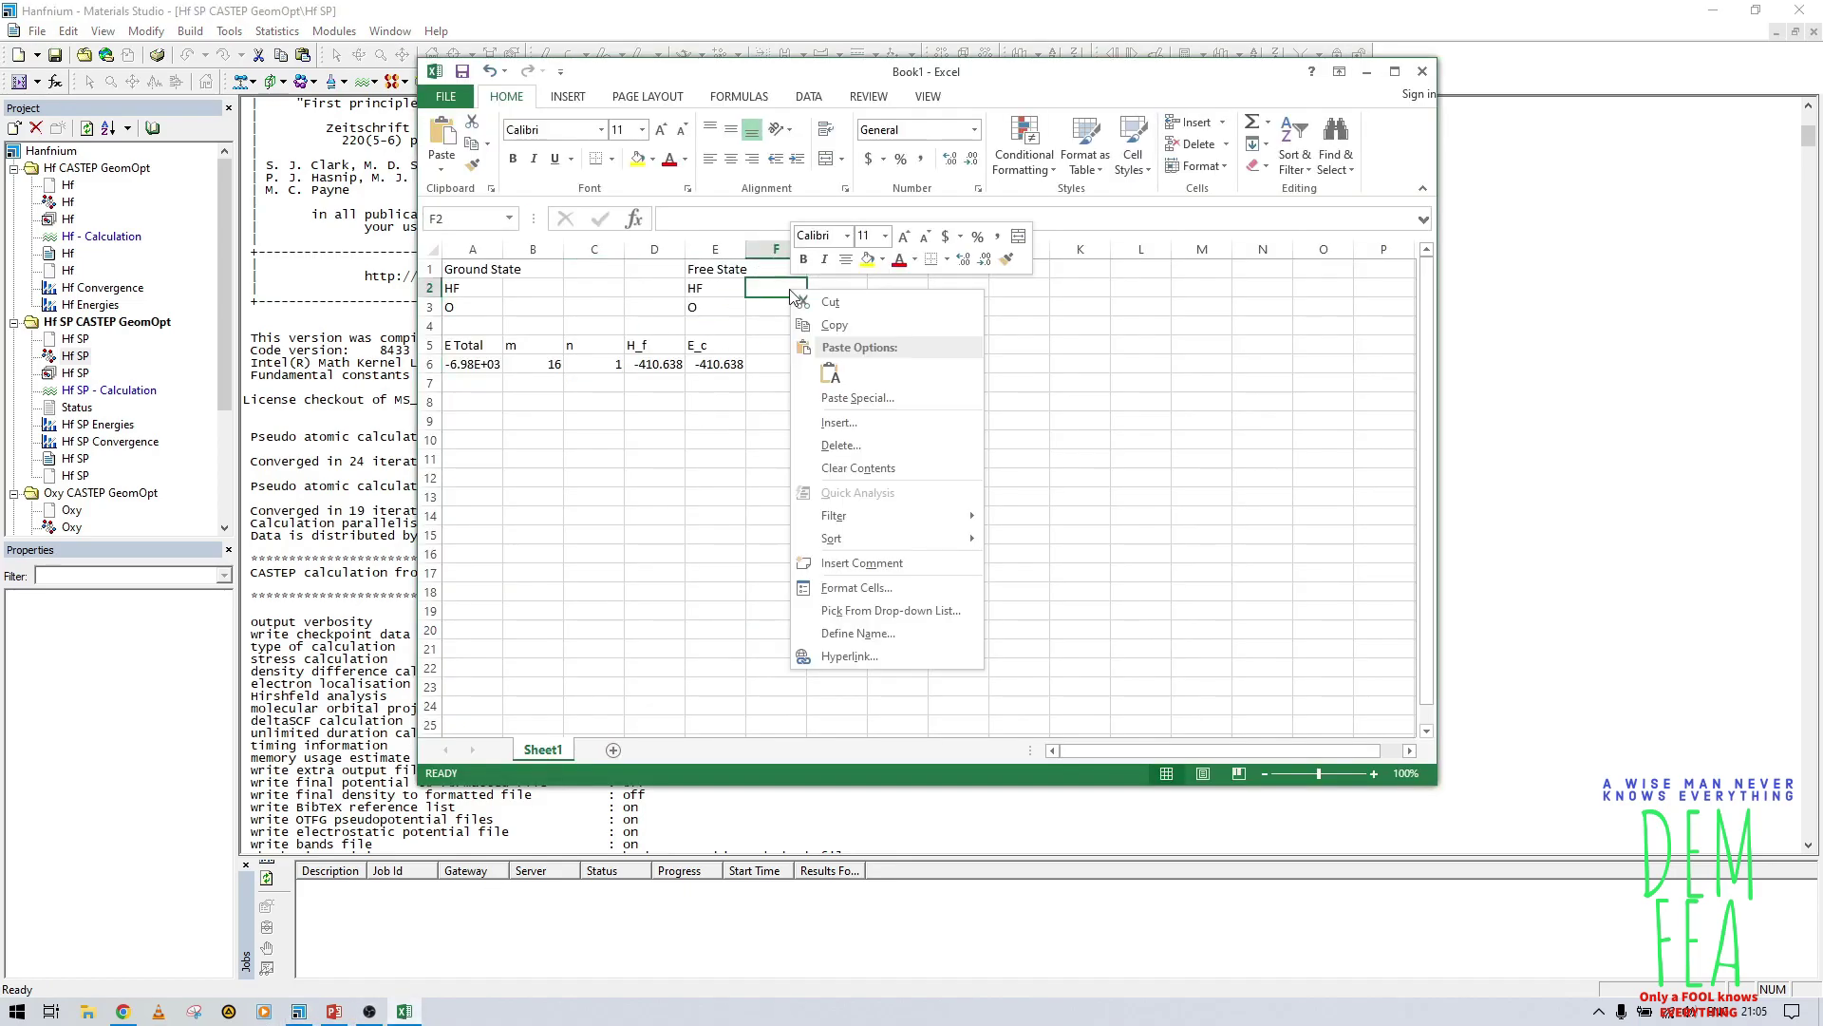
click(828, 373)
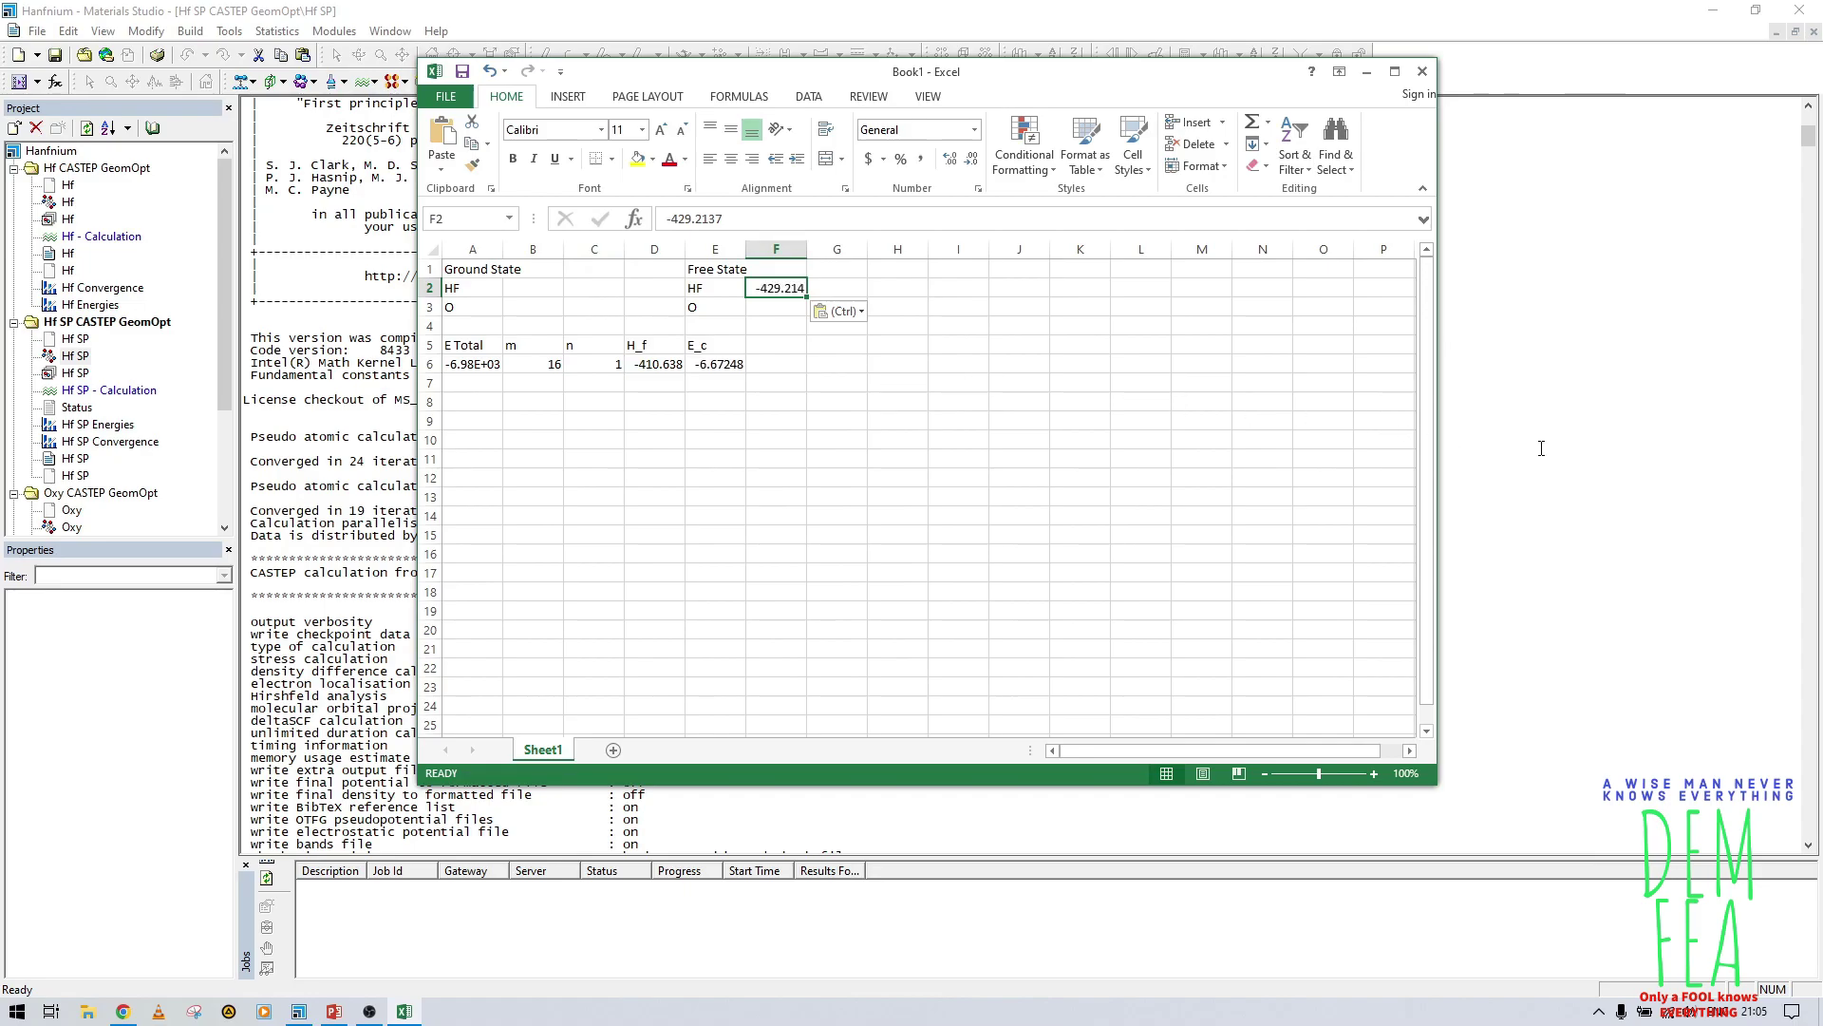
Step: Replace F2 with the Hf free-atom energy -401.4990
click(1280, 449)
drag(692, 515, 614, 514)
right_click(620, 519)
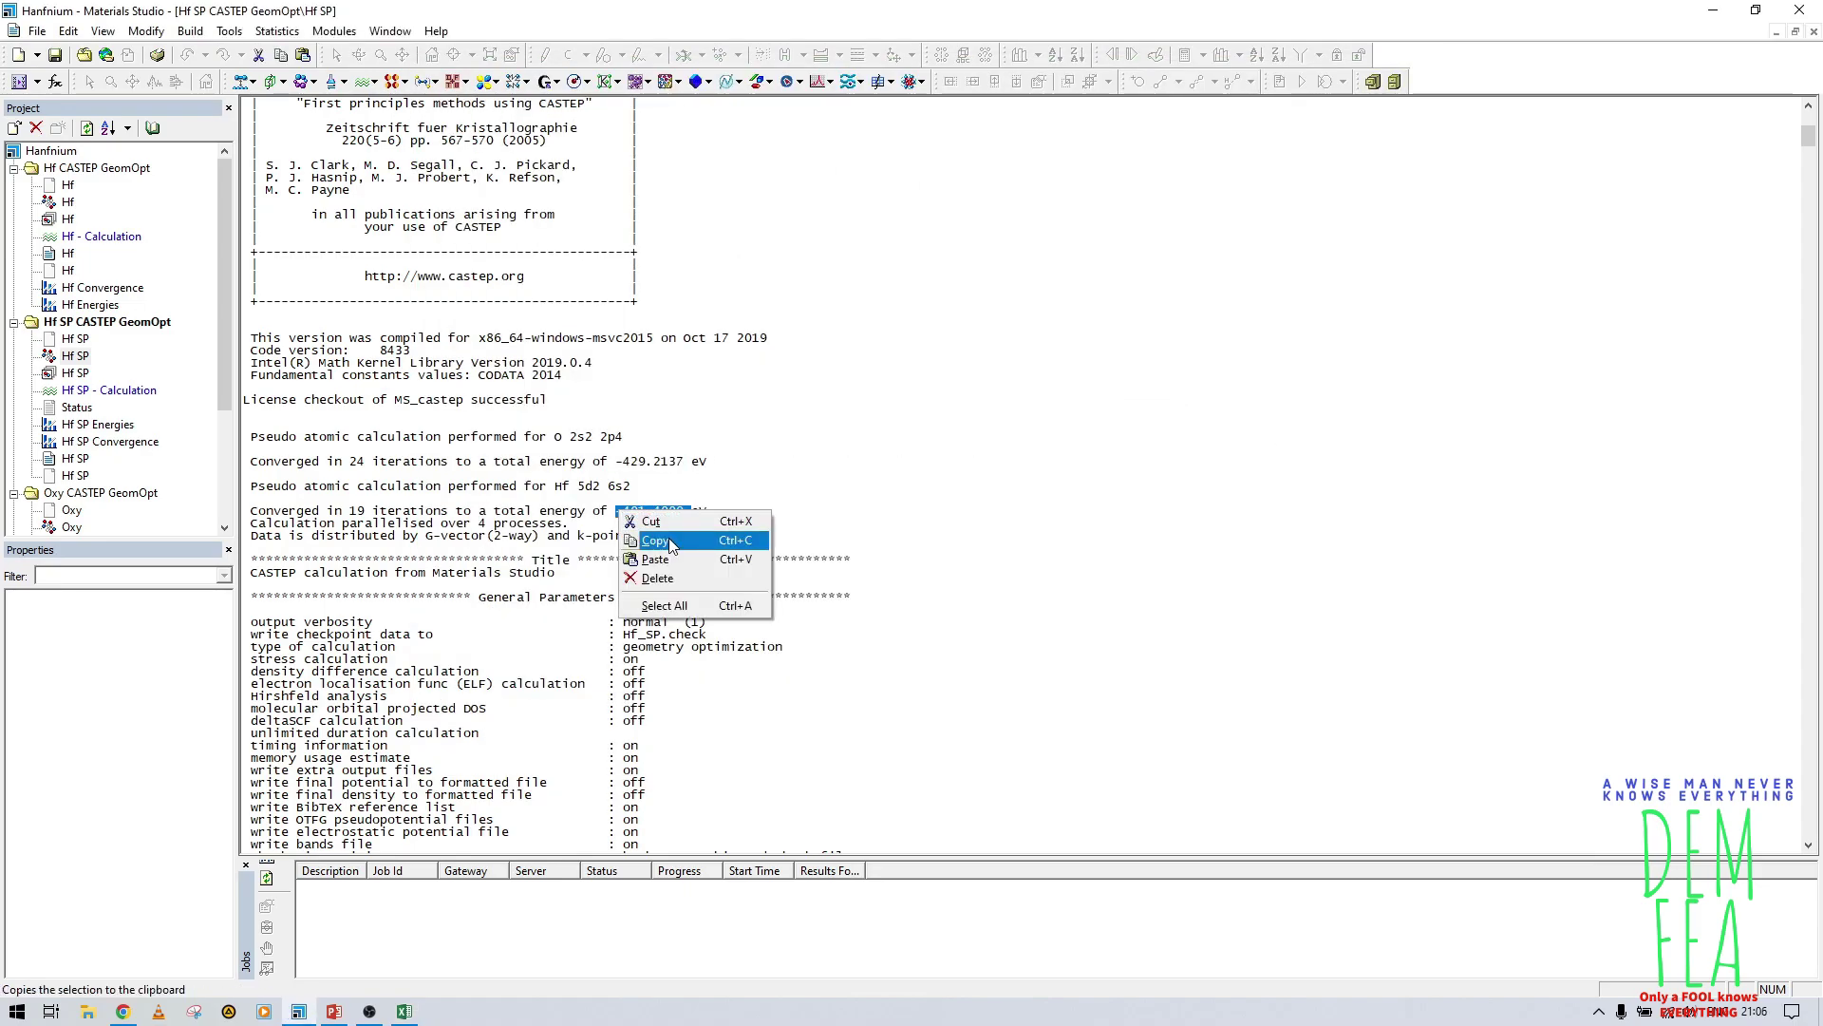
click(656, 539)
click(405, 1013)
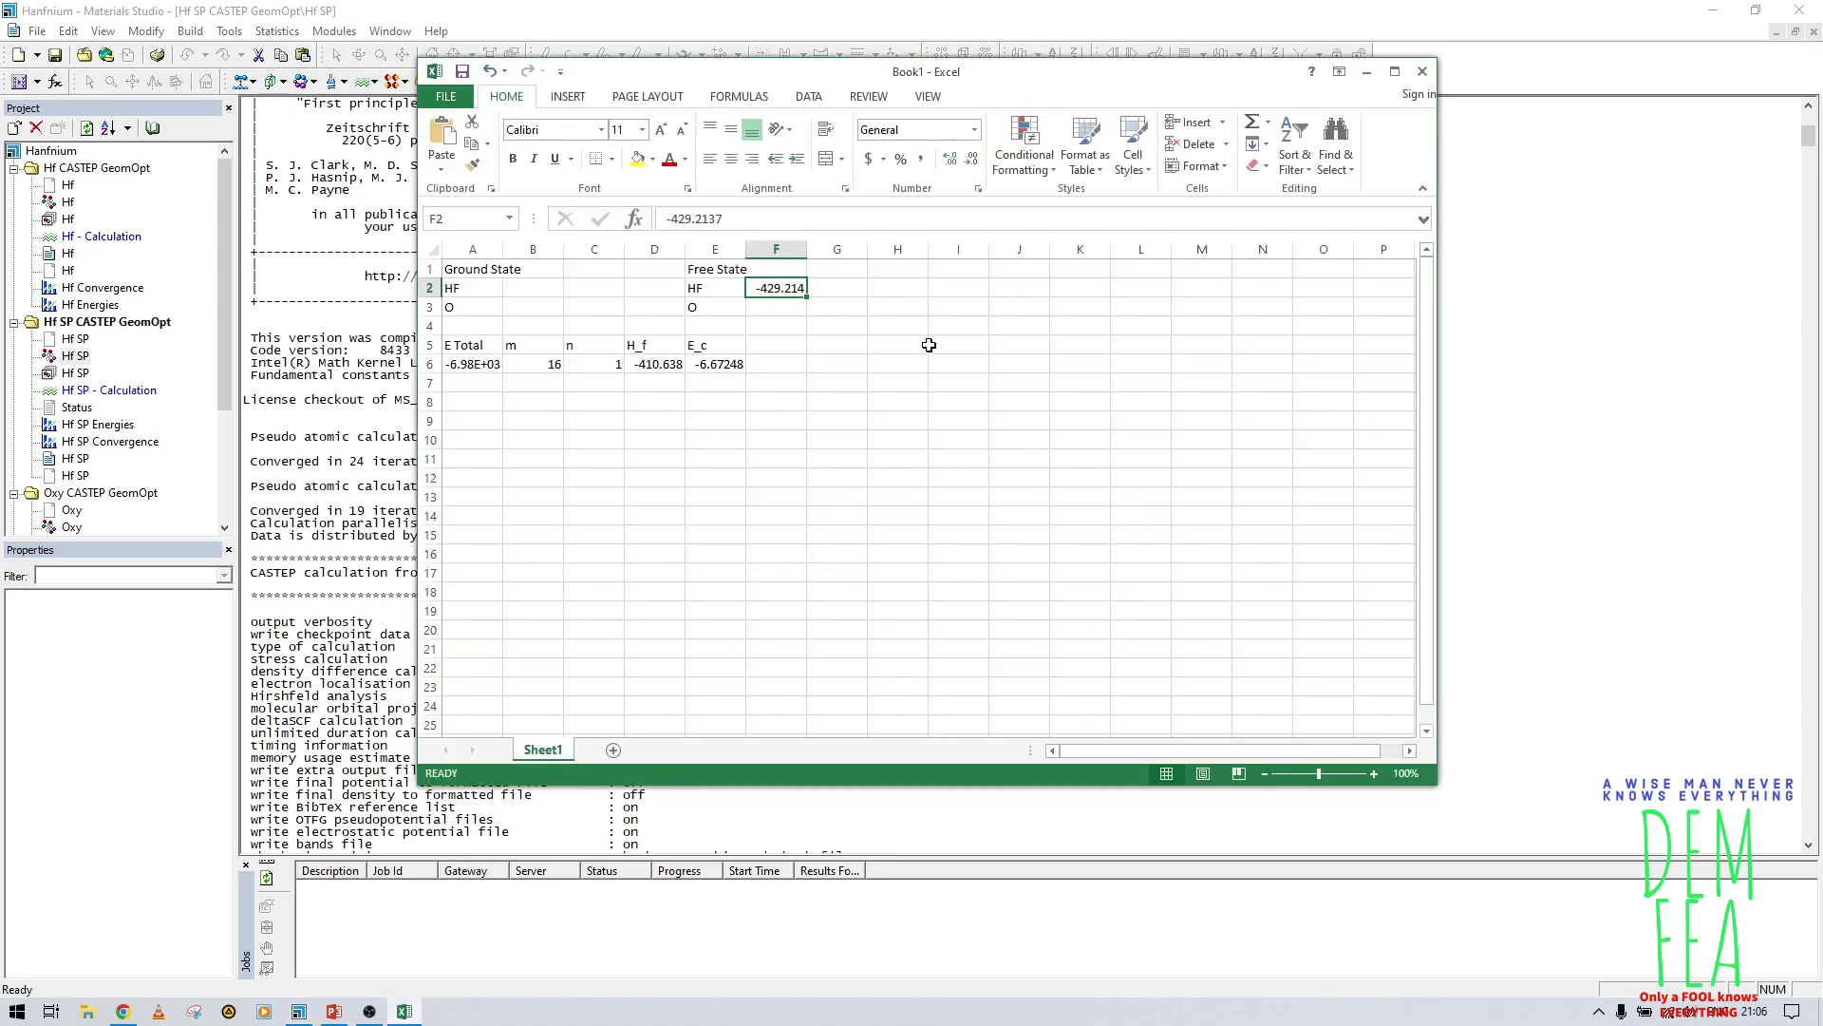
click(792, 305)
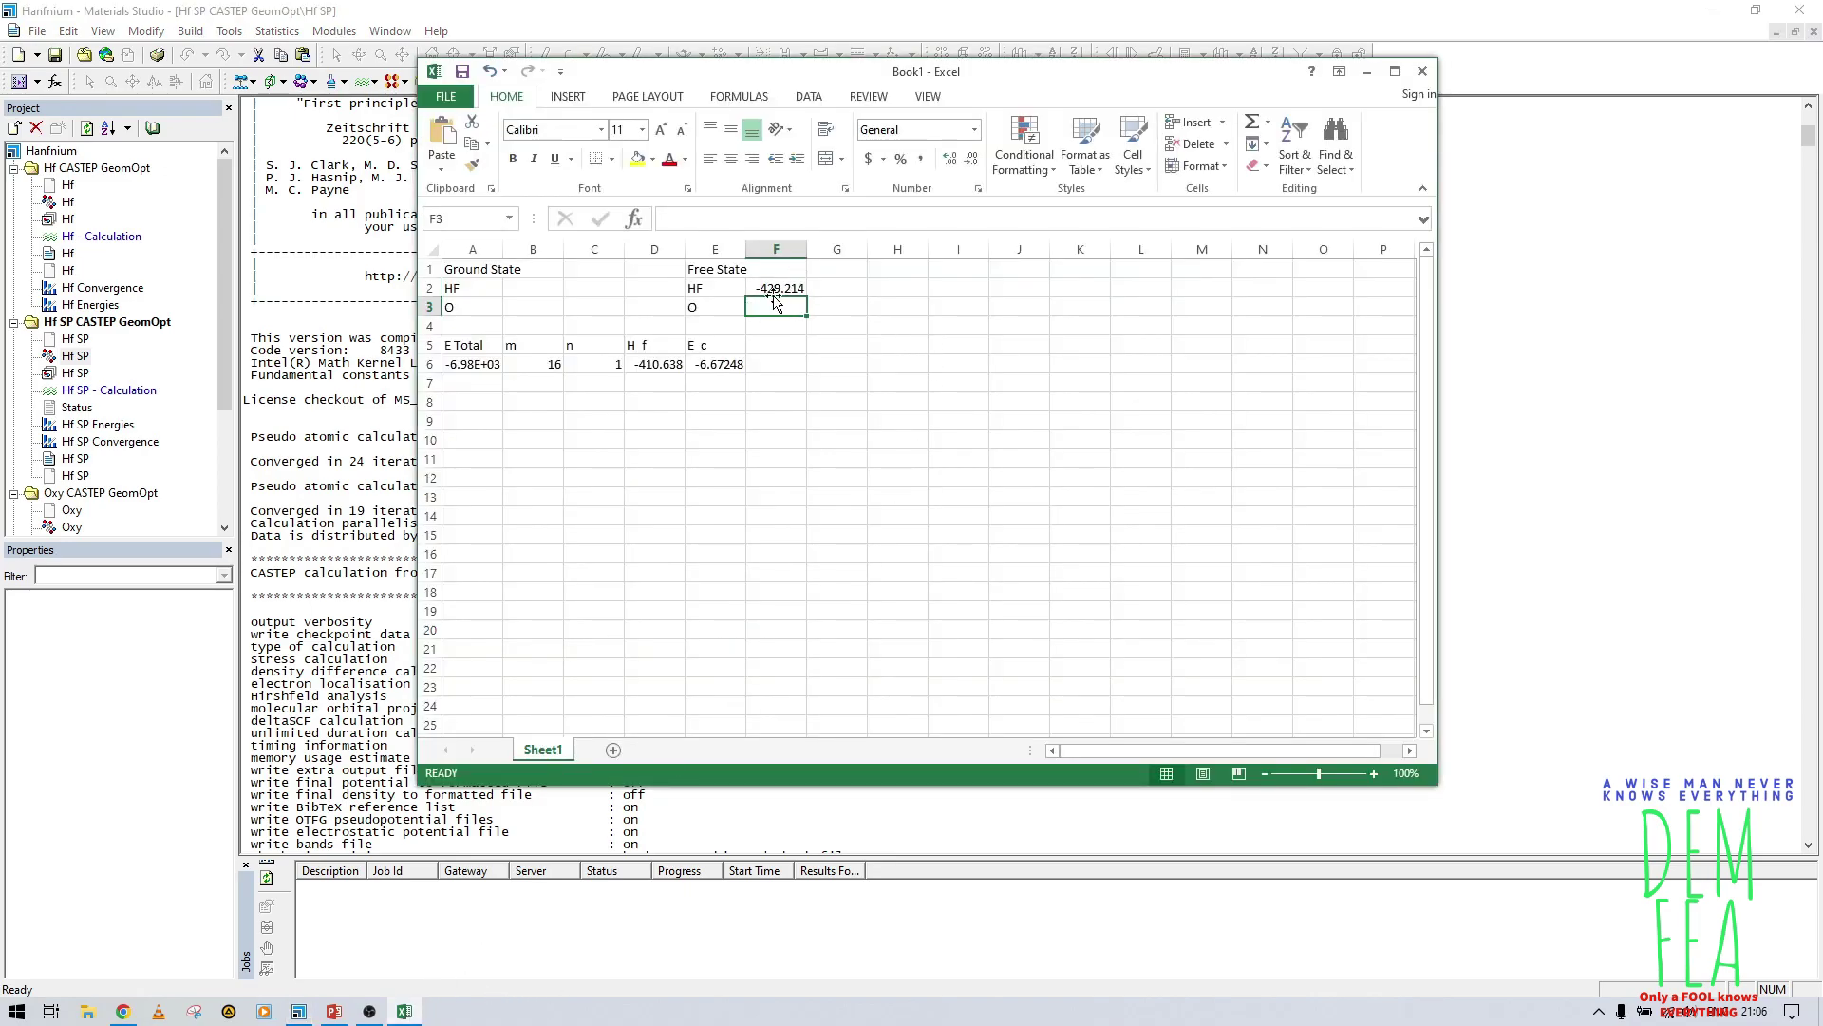
click(776, 290)
right_click(777, 290)
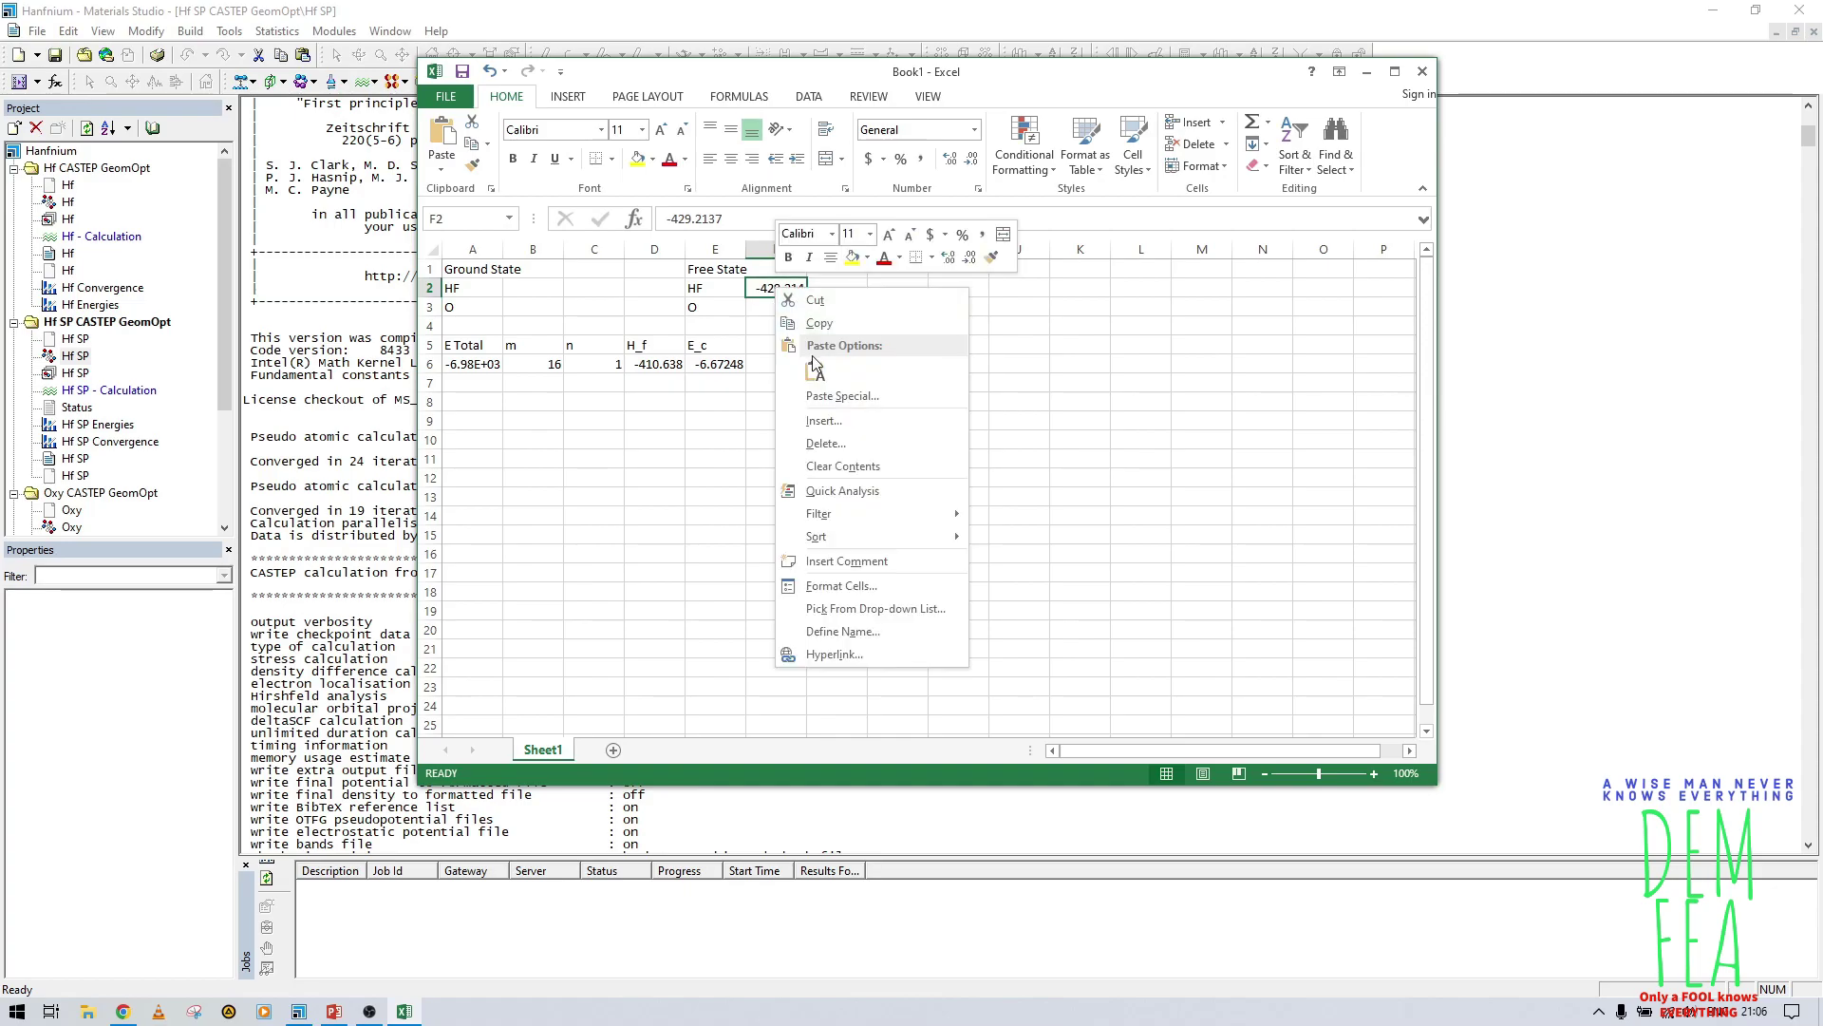
click(815, 372)
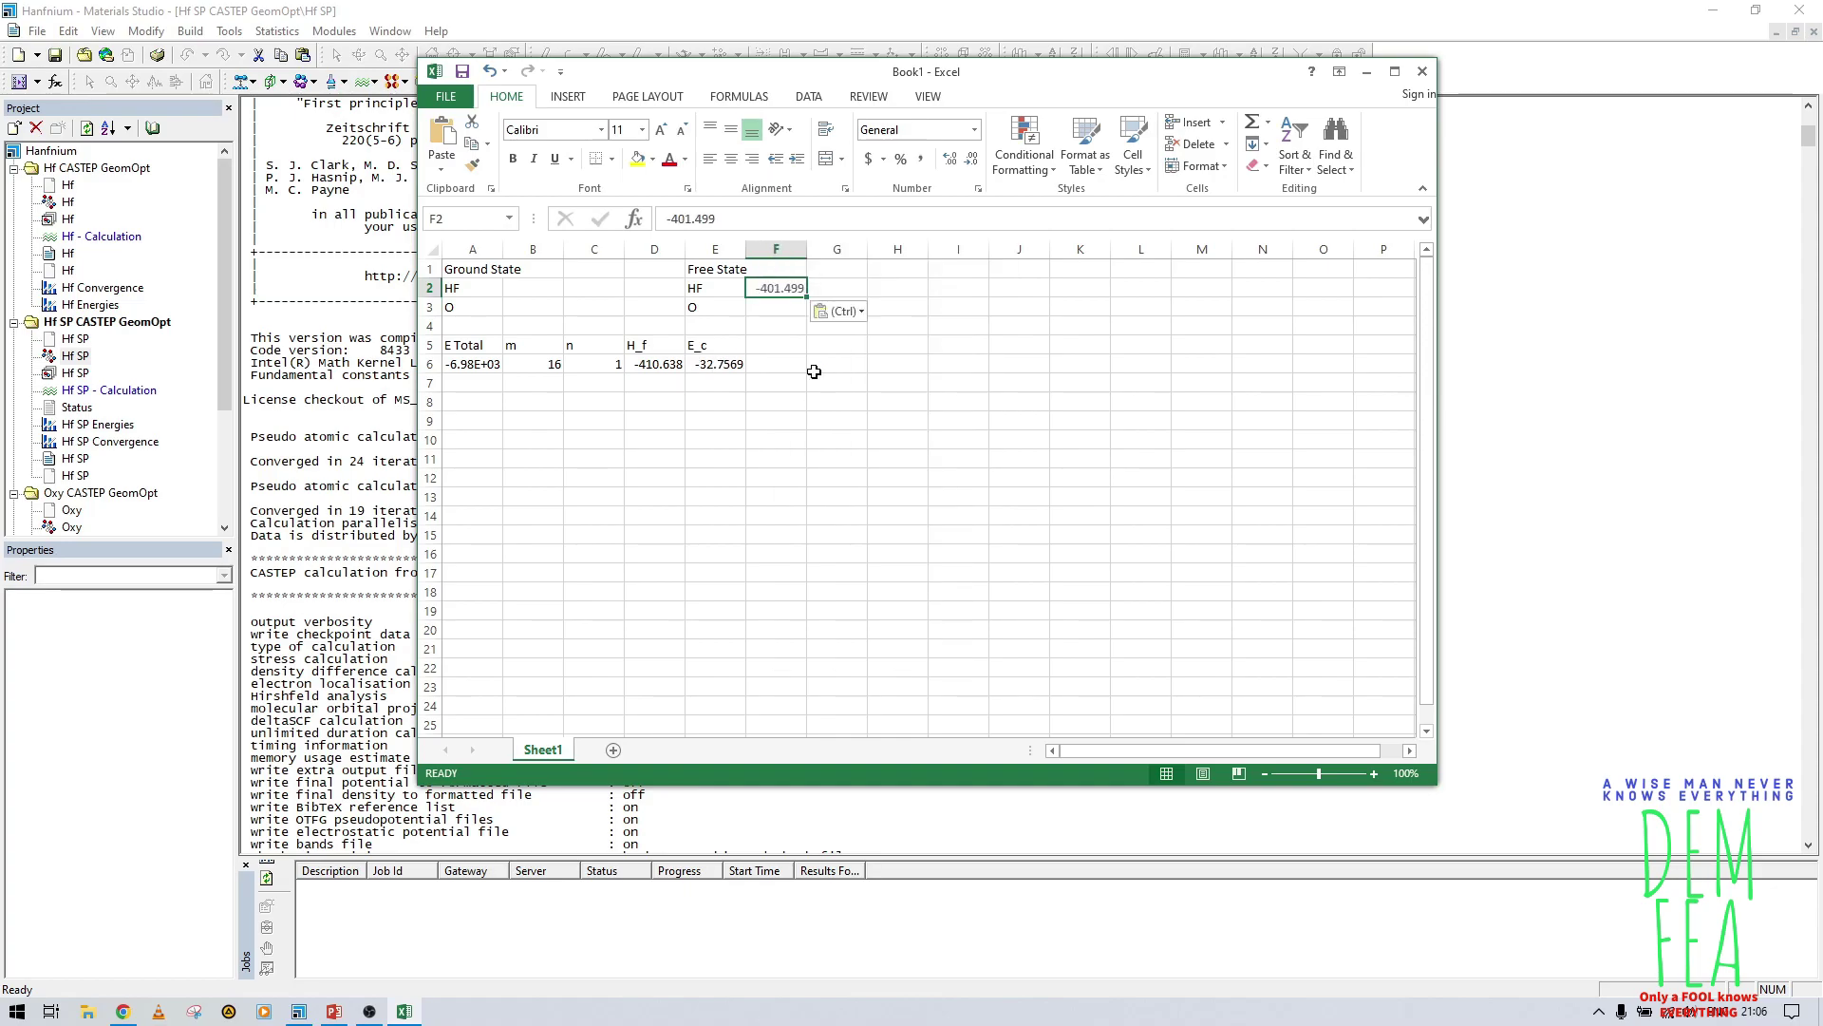
Step: Paste the oxygen energy -429.2137 into F3 as text only, giving E_c -7.50904
click(777, 10)
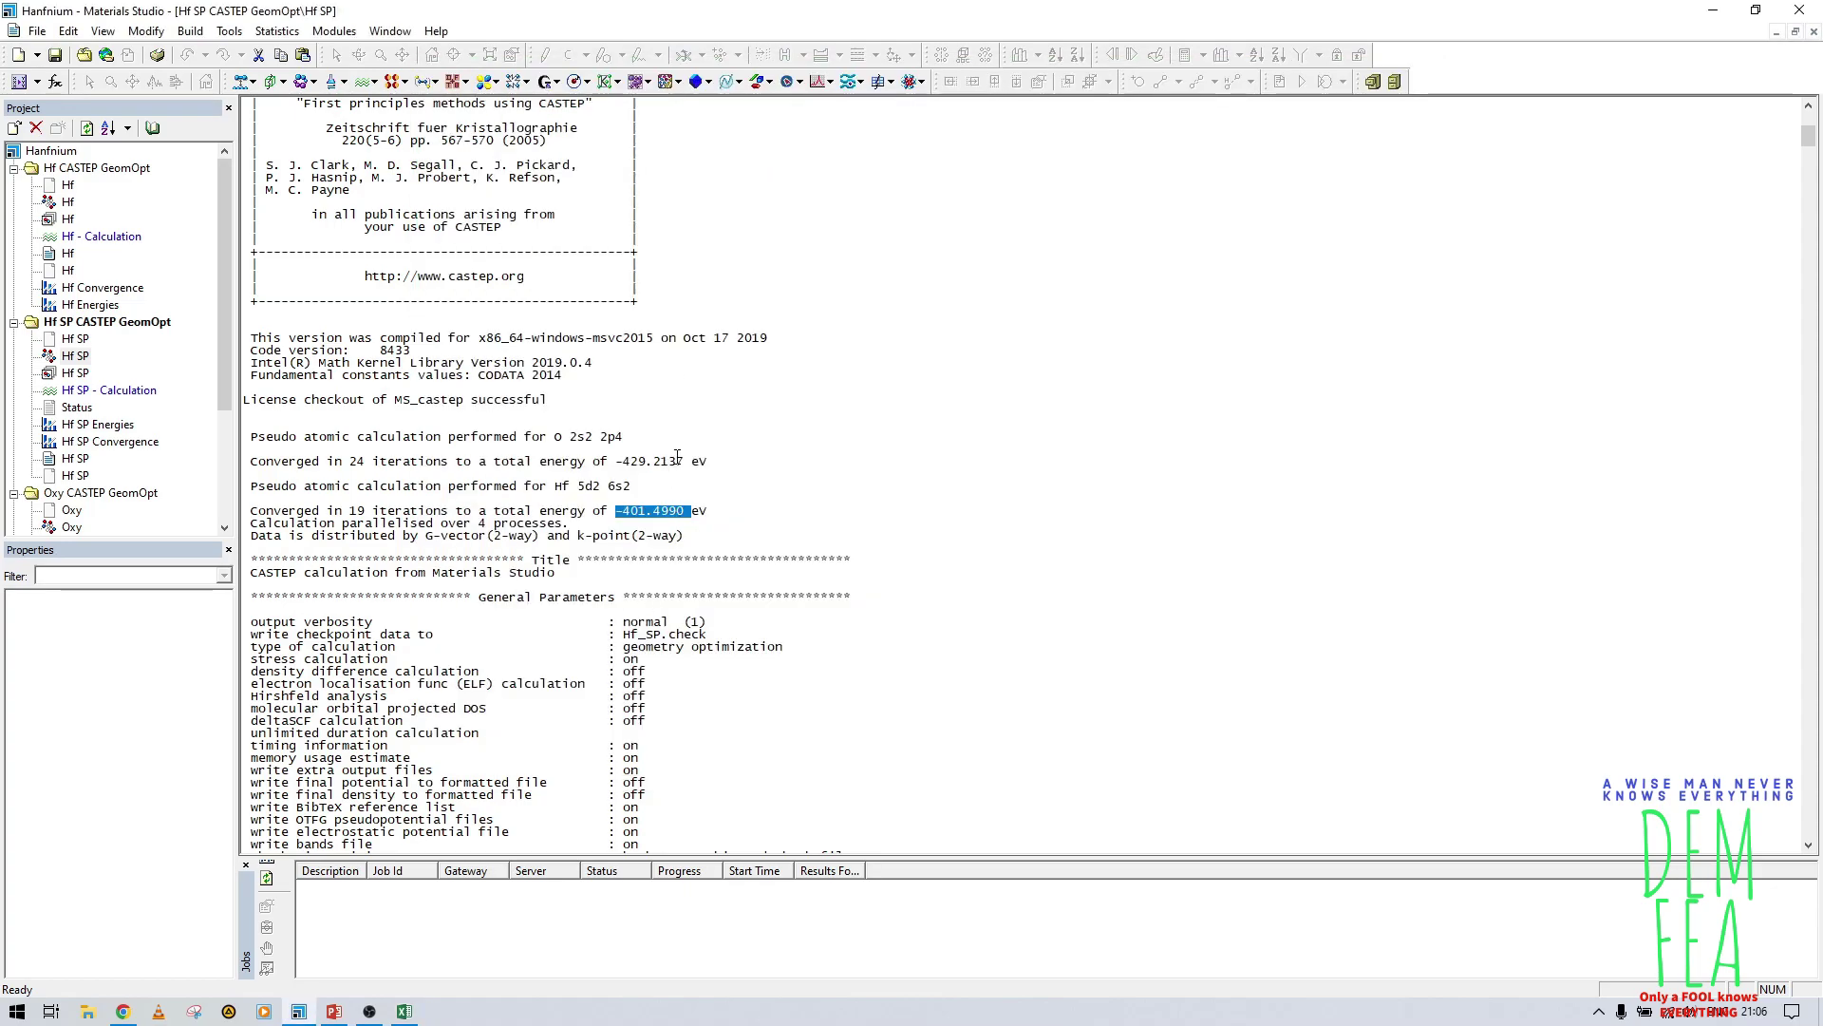
drag(685, 462, 617, 464)
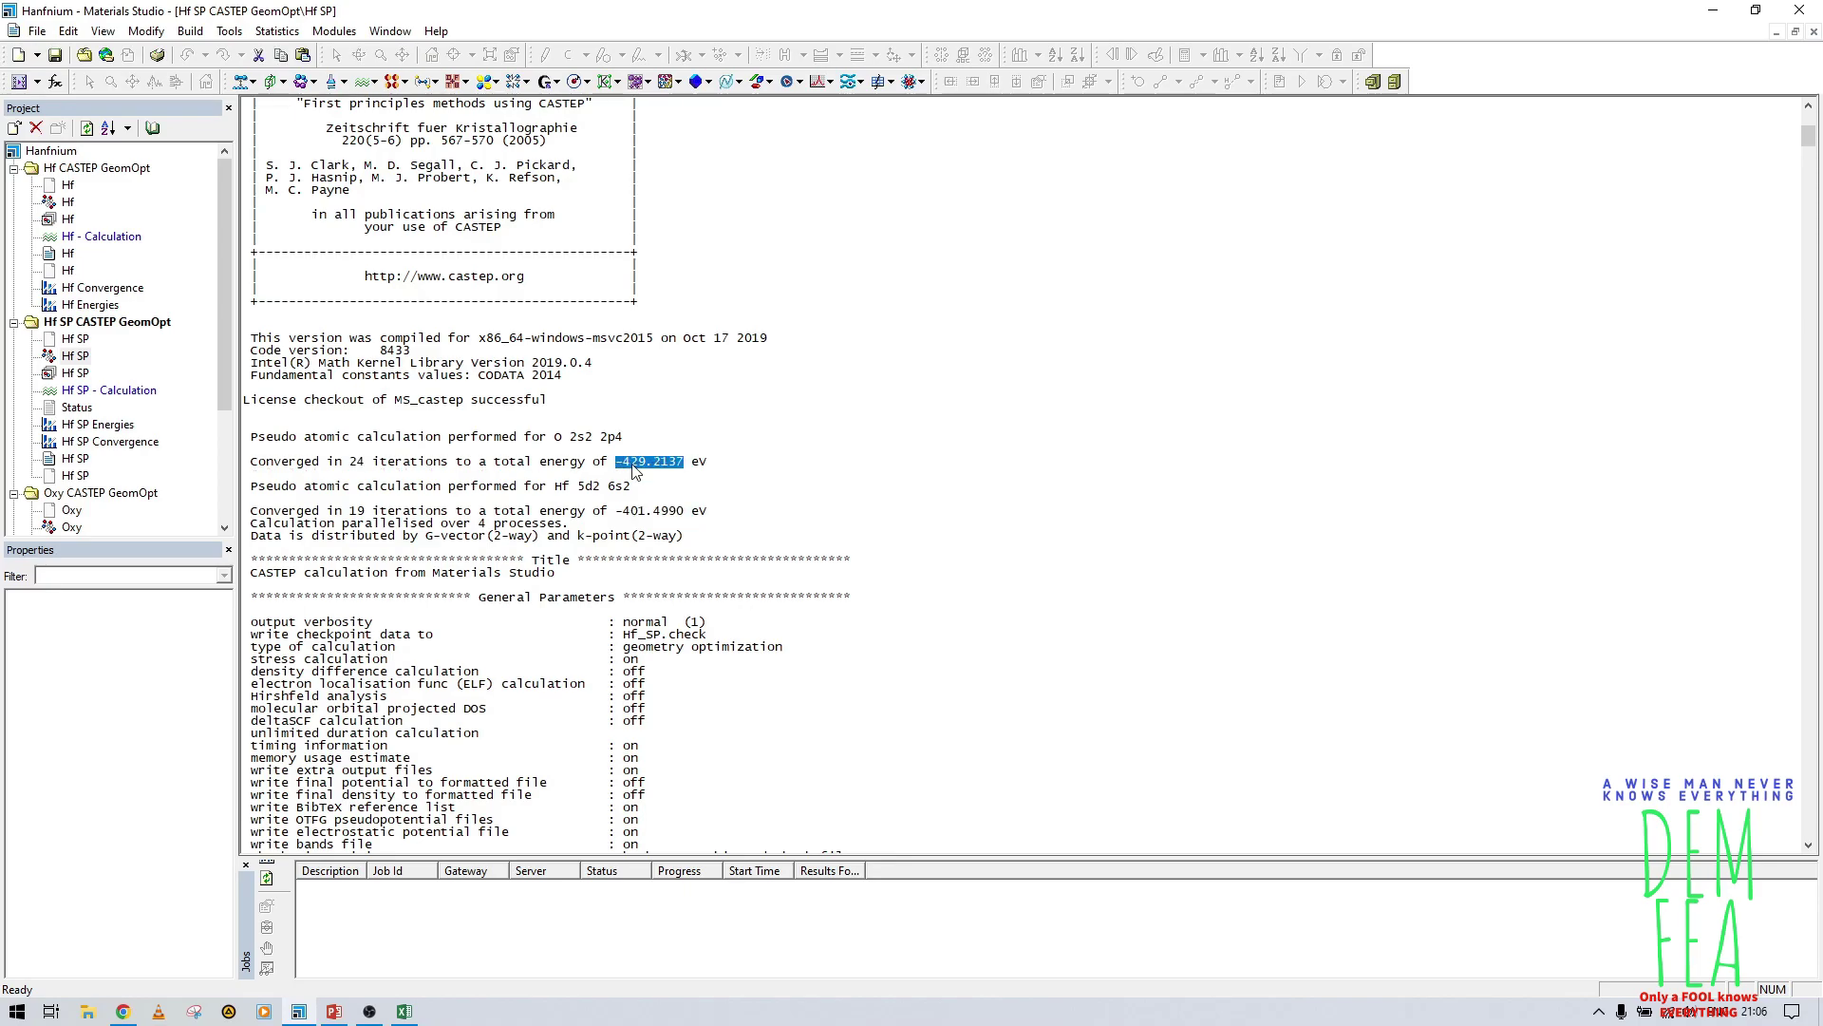
right_click(634, 471)
click(657, 493)
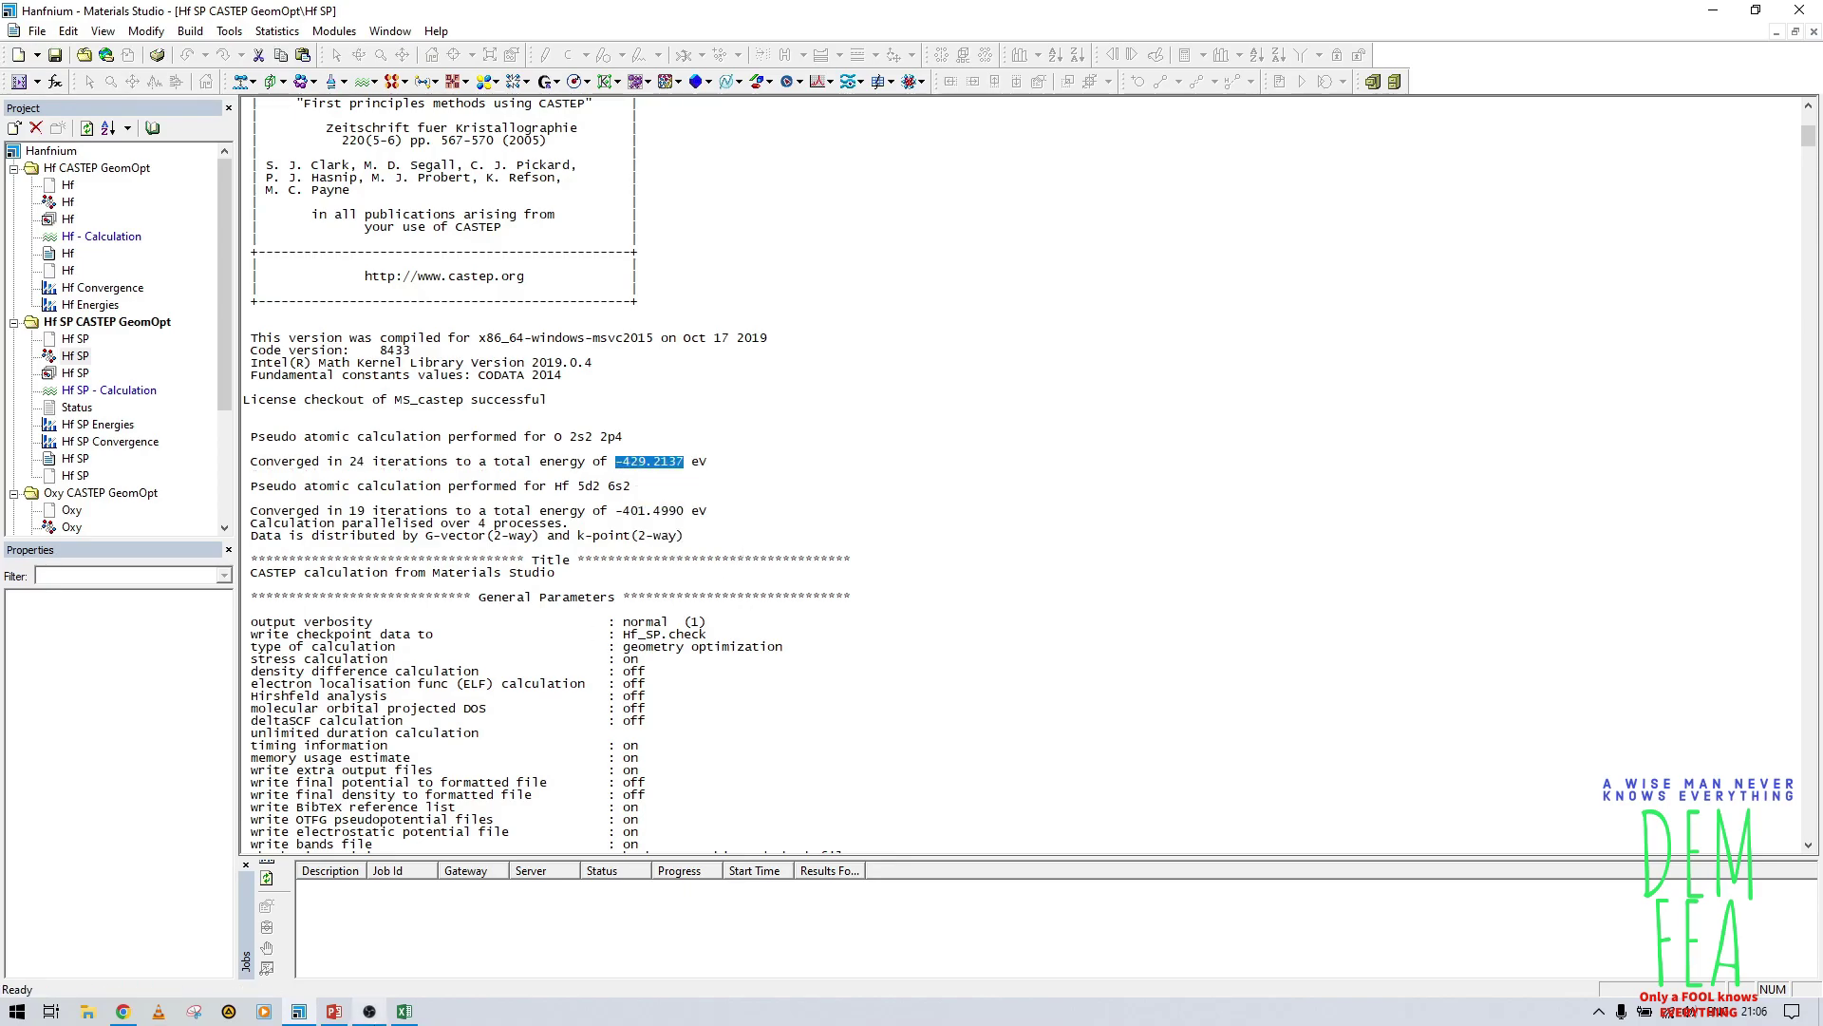
click(405, 1012)
click(775, 307)
right_click(780, 308)
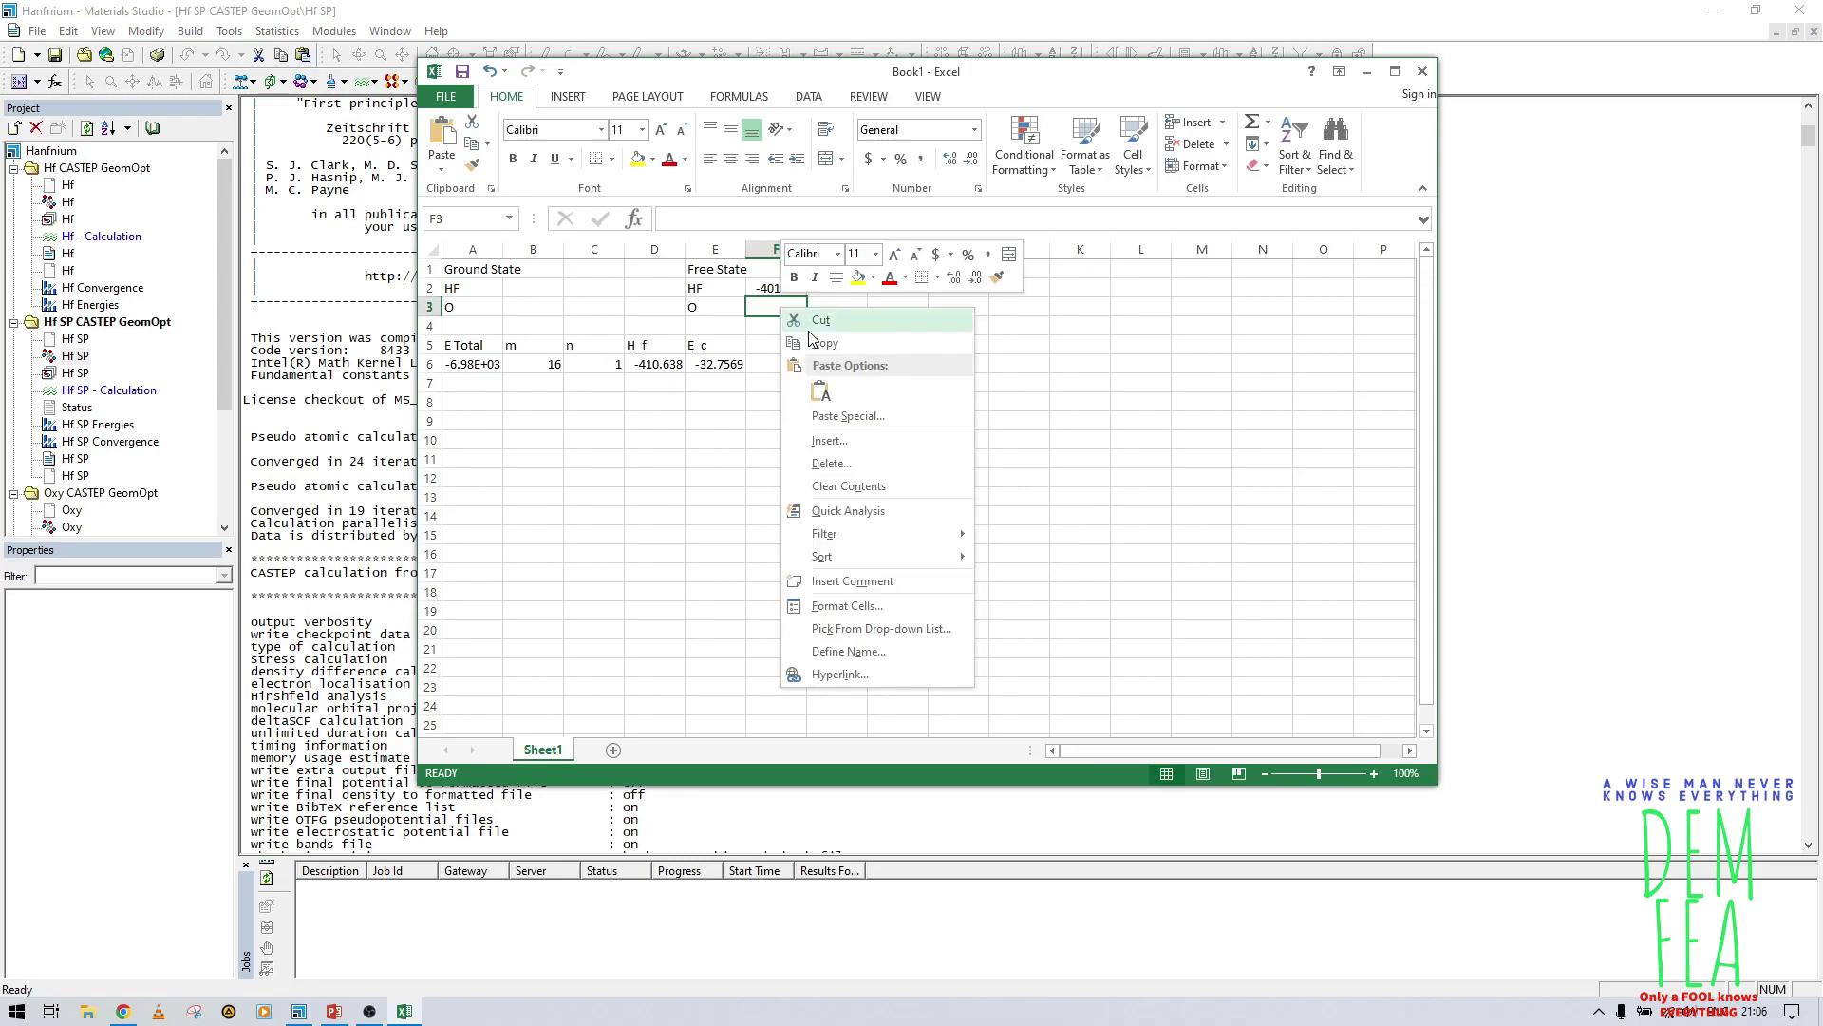
click(821, 392)
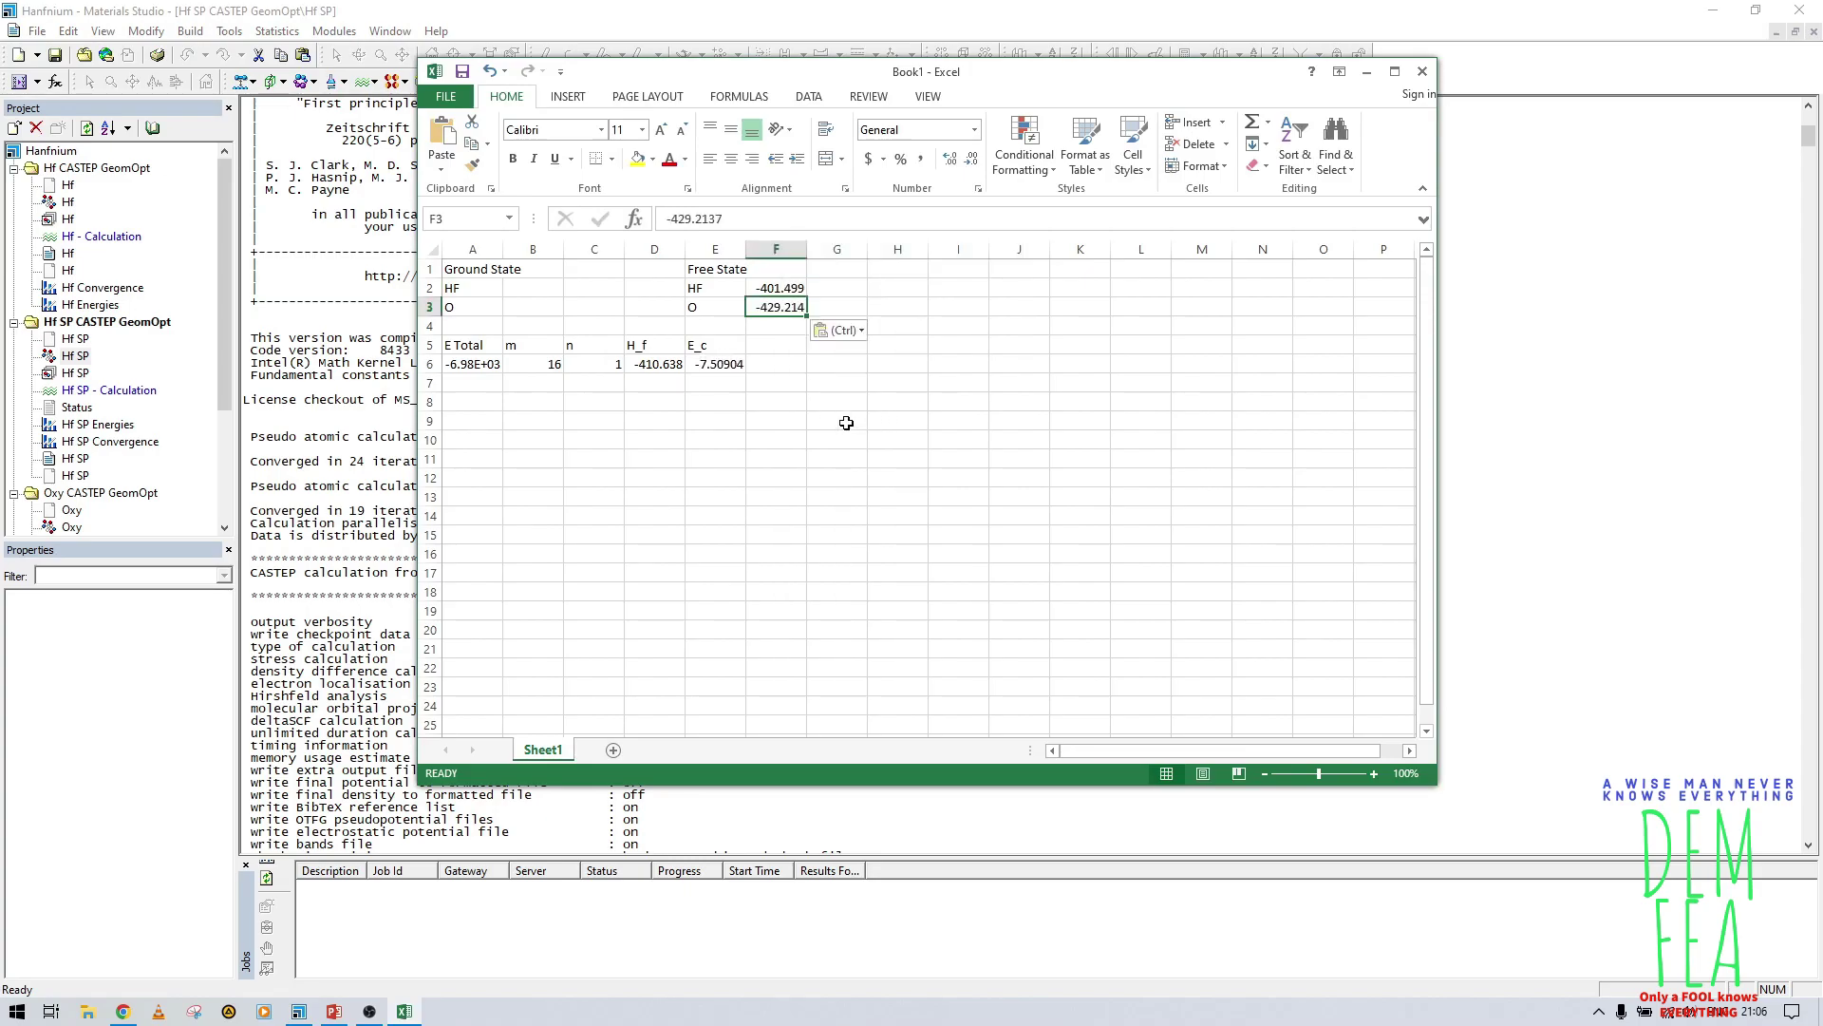
click(713, 364)
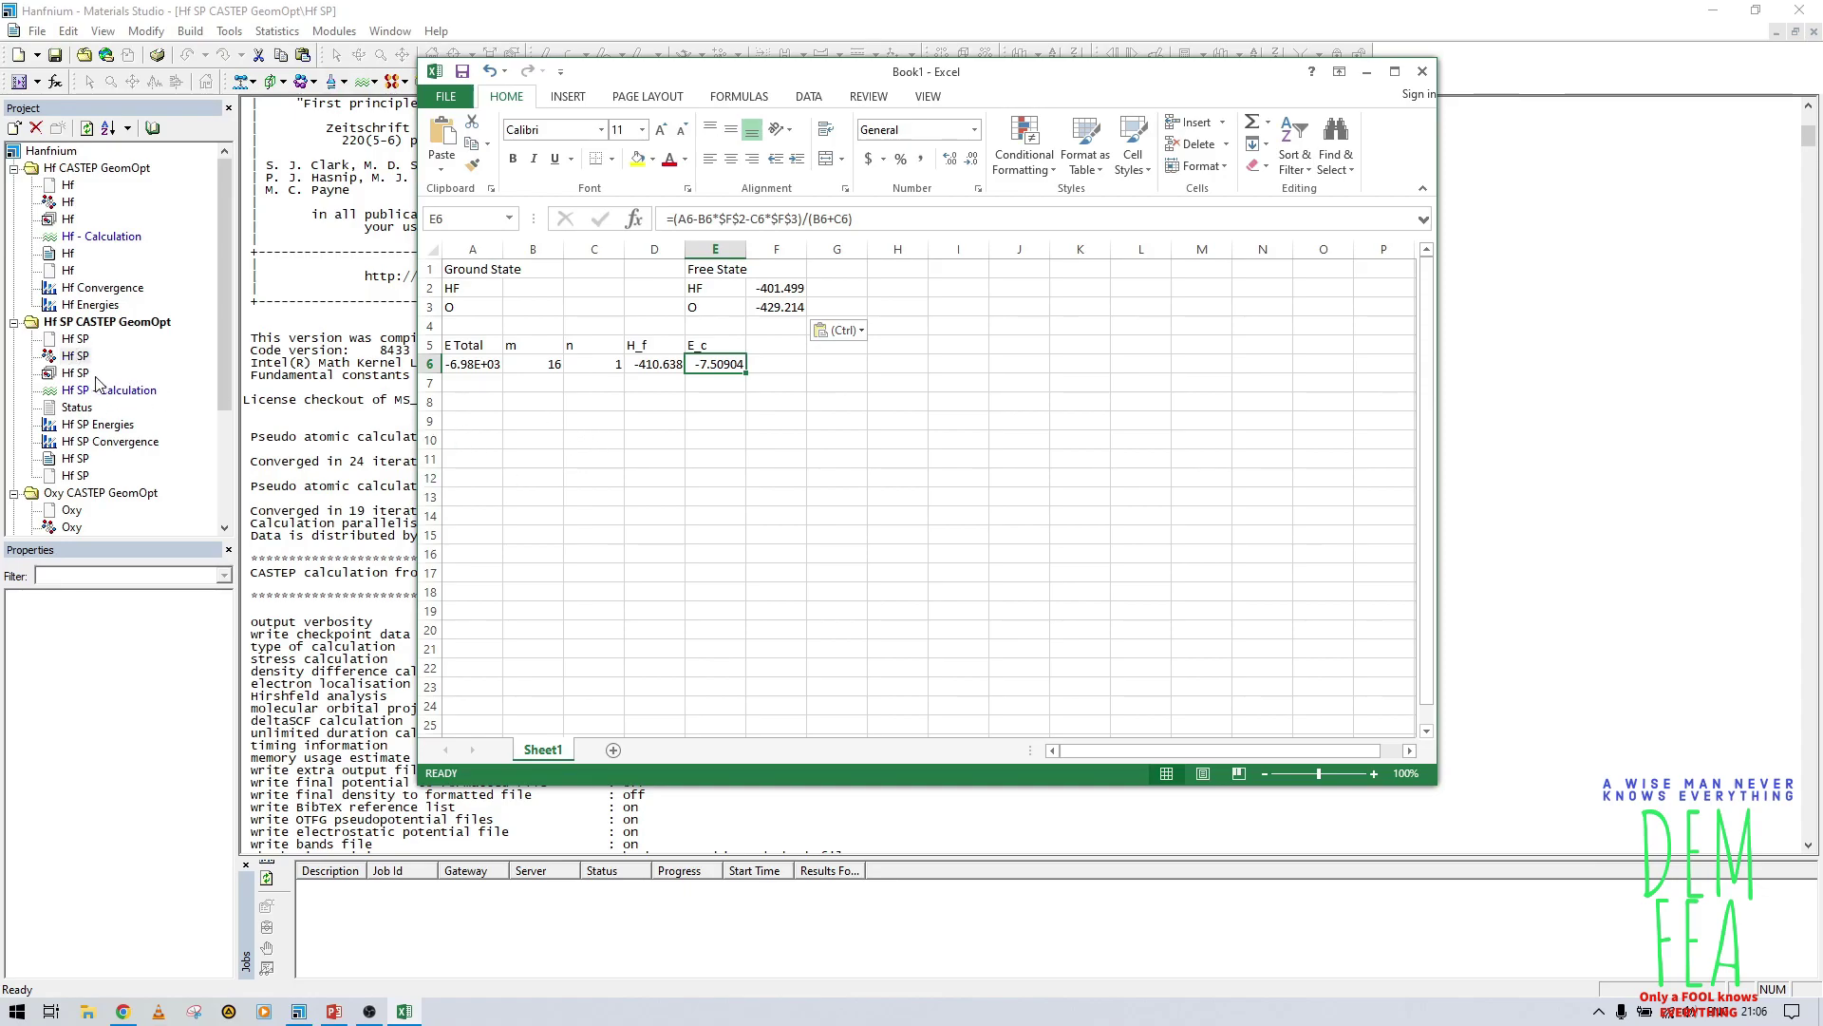
Step: Copy the Hf final enthalpy -8.17699615E+002 eV and open the Hf 3D structure
click(513, 288)
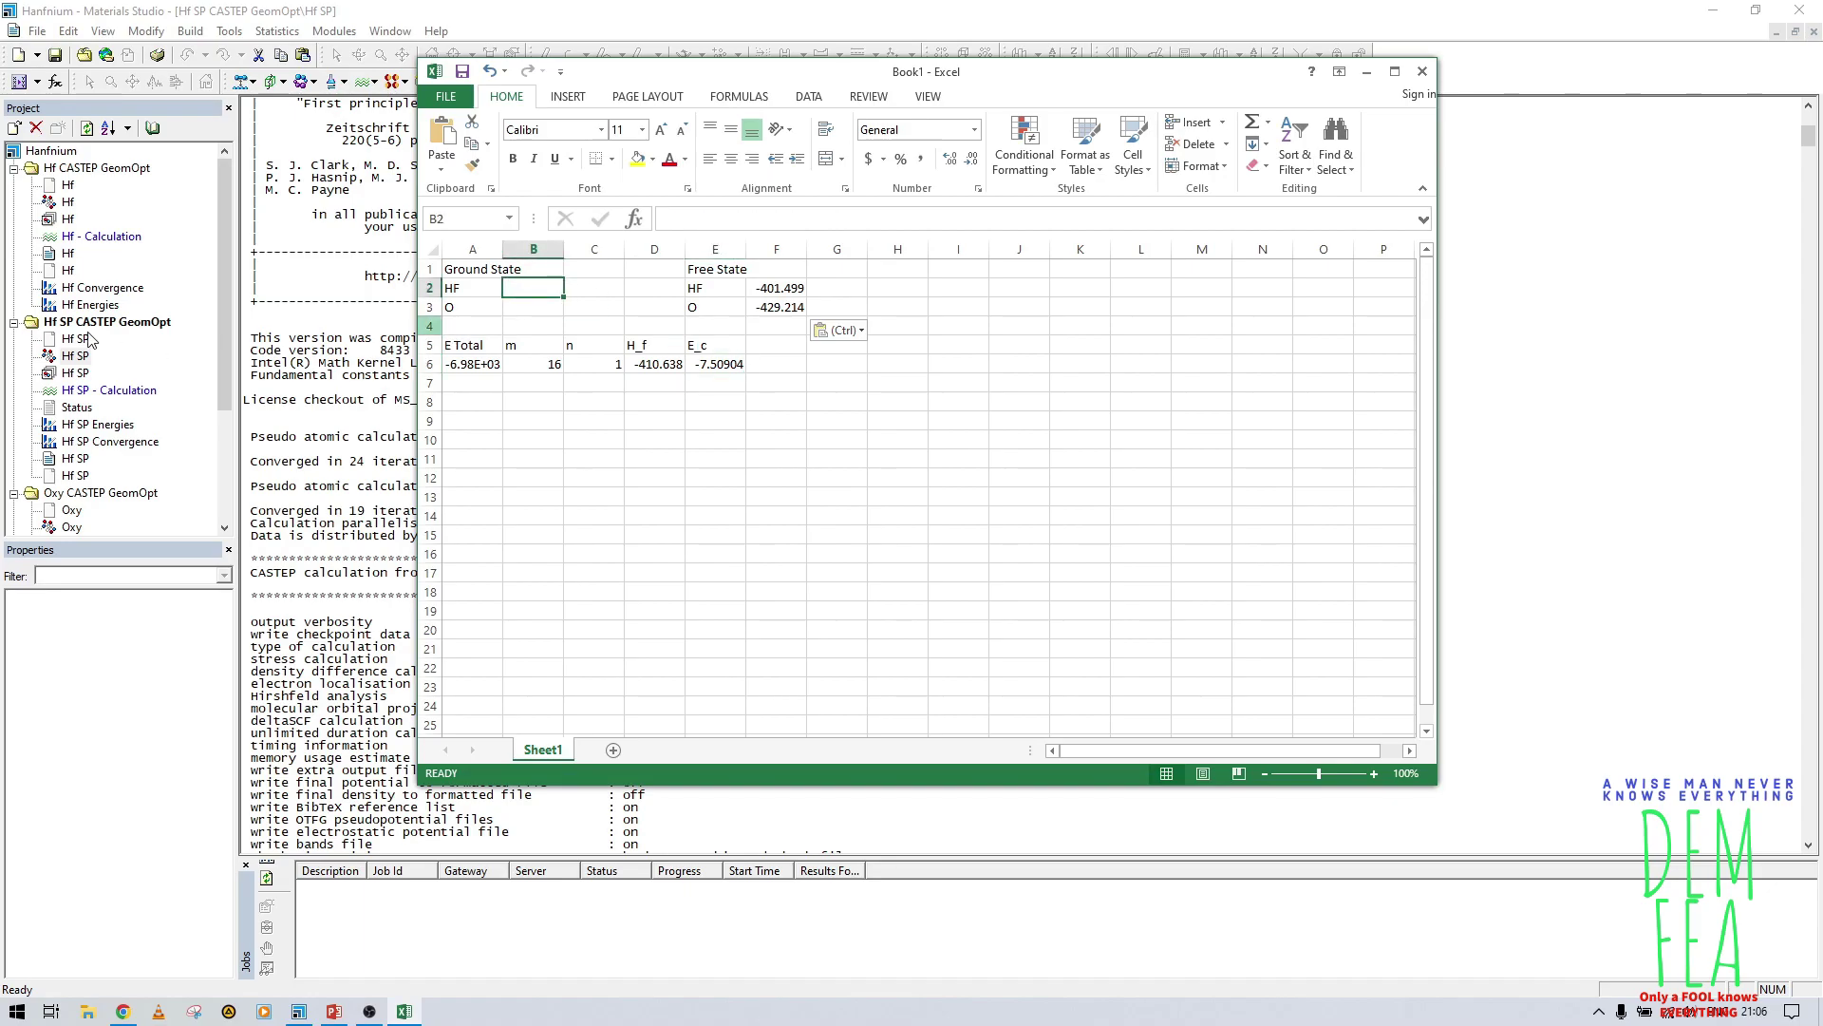
click(70, 203)
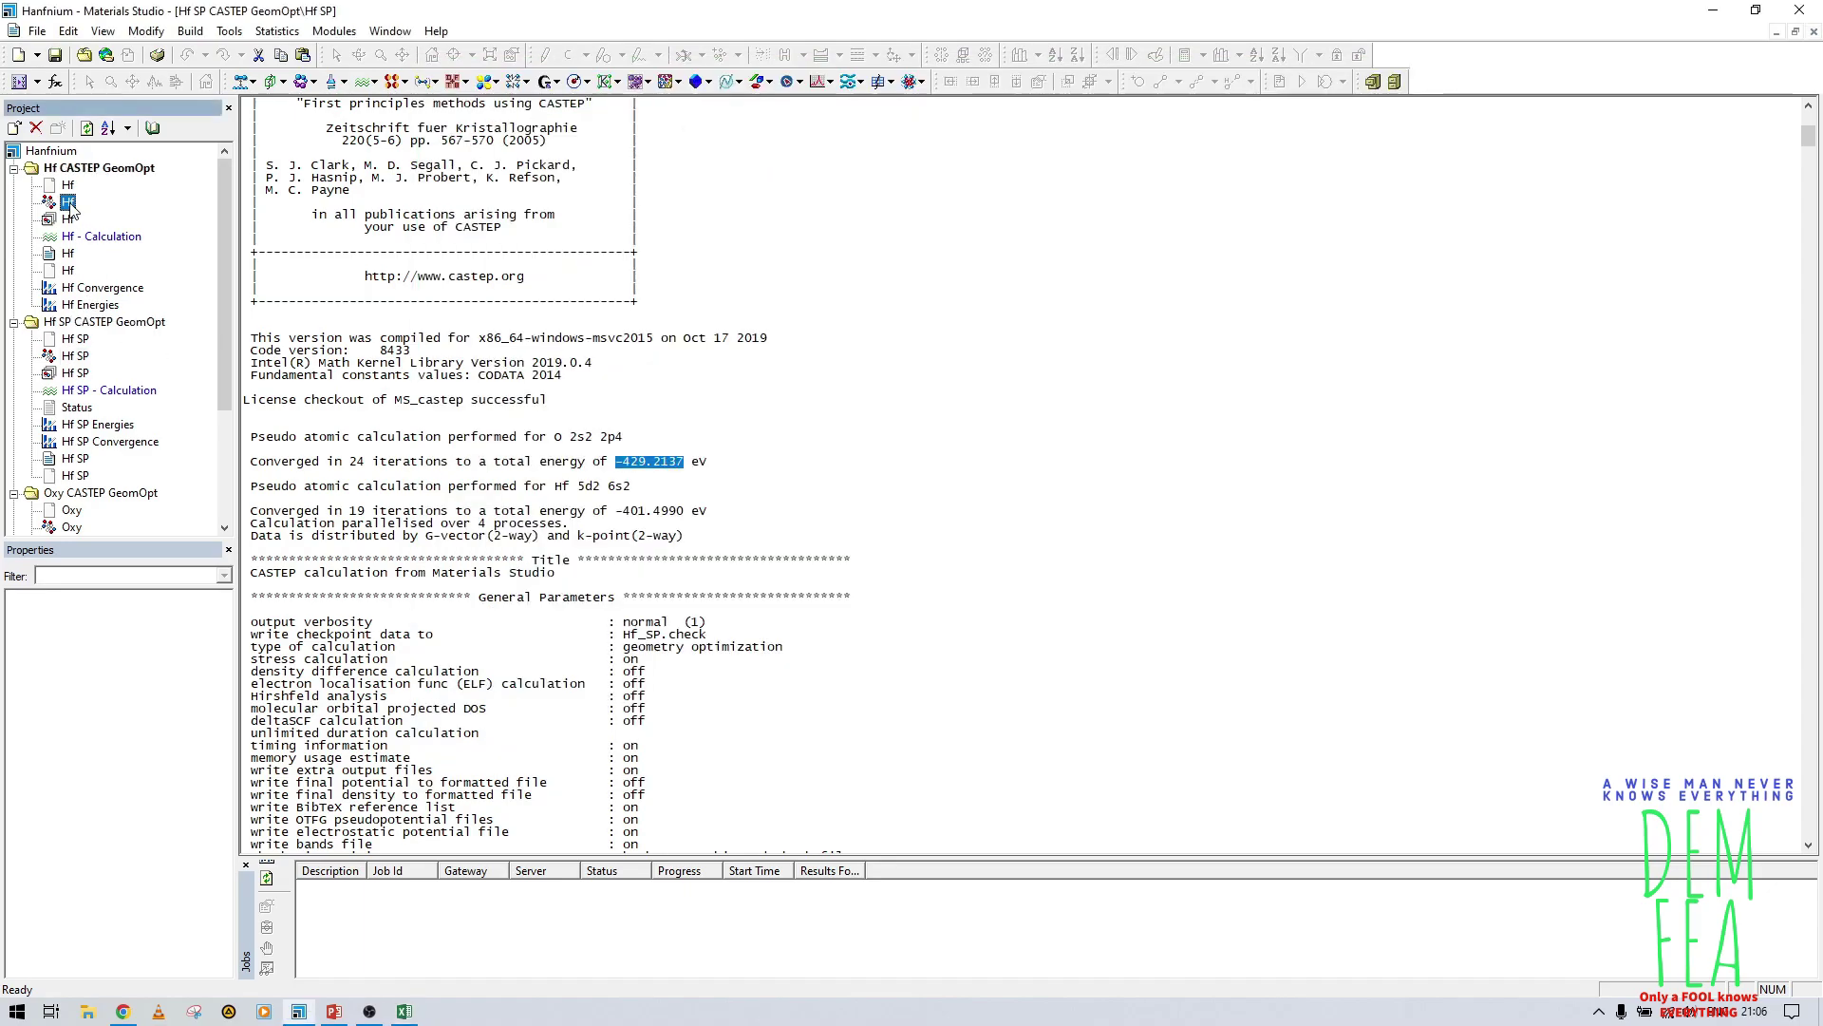
double_click(67, 253)
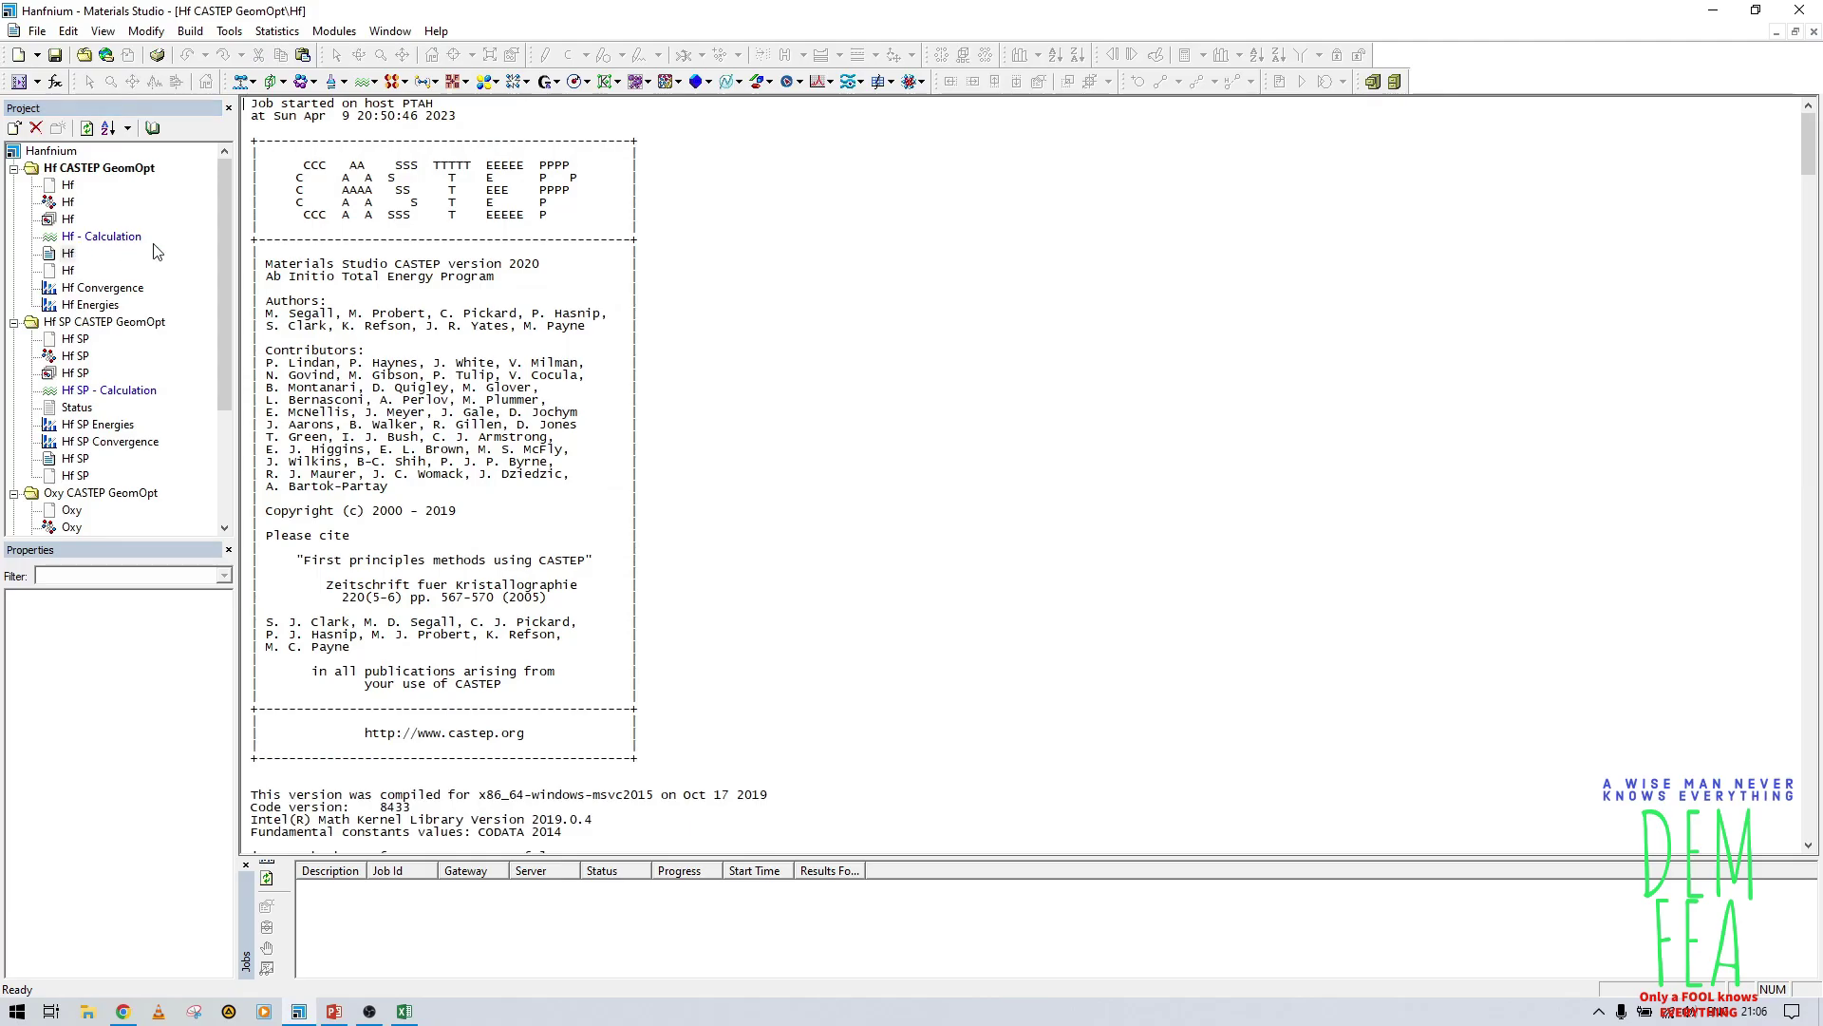
drag(1810, 142, 1752, 870)
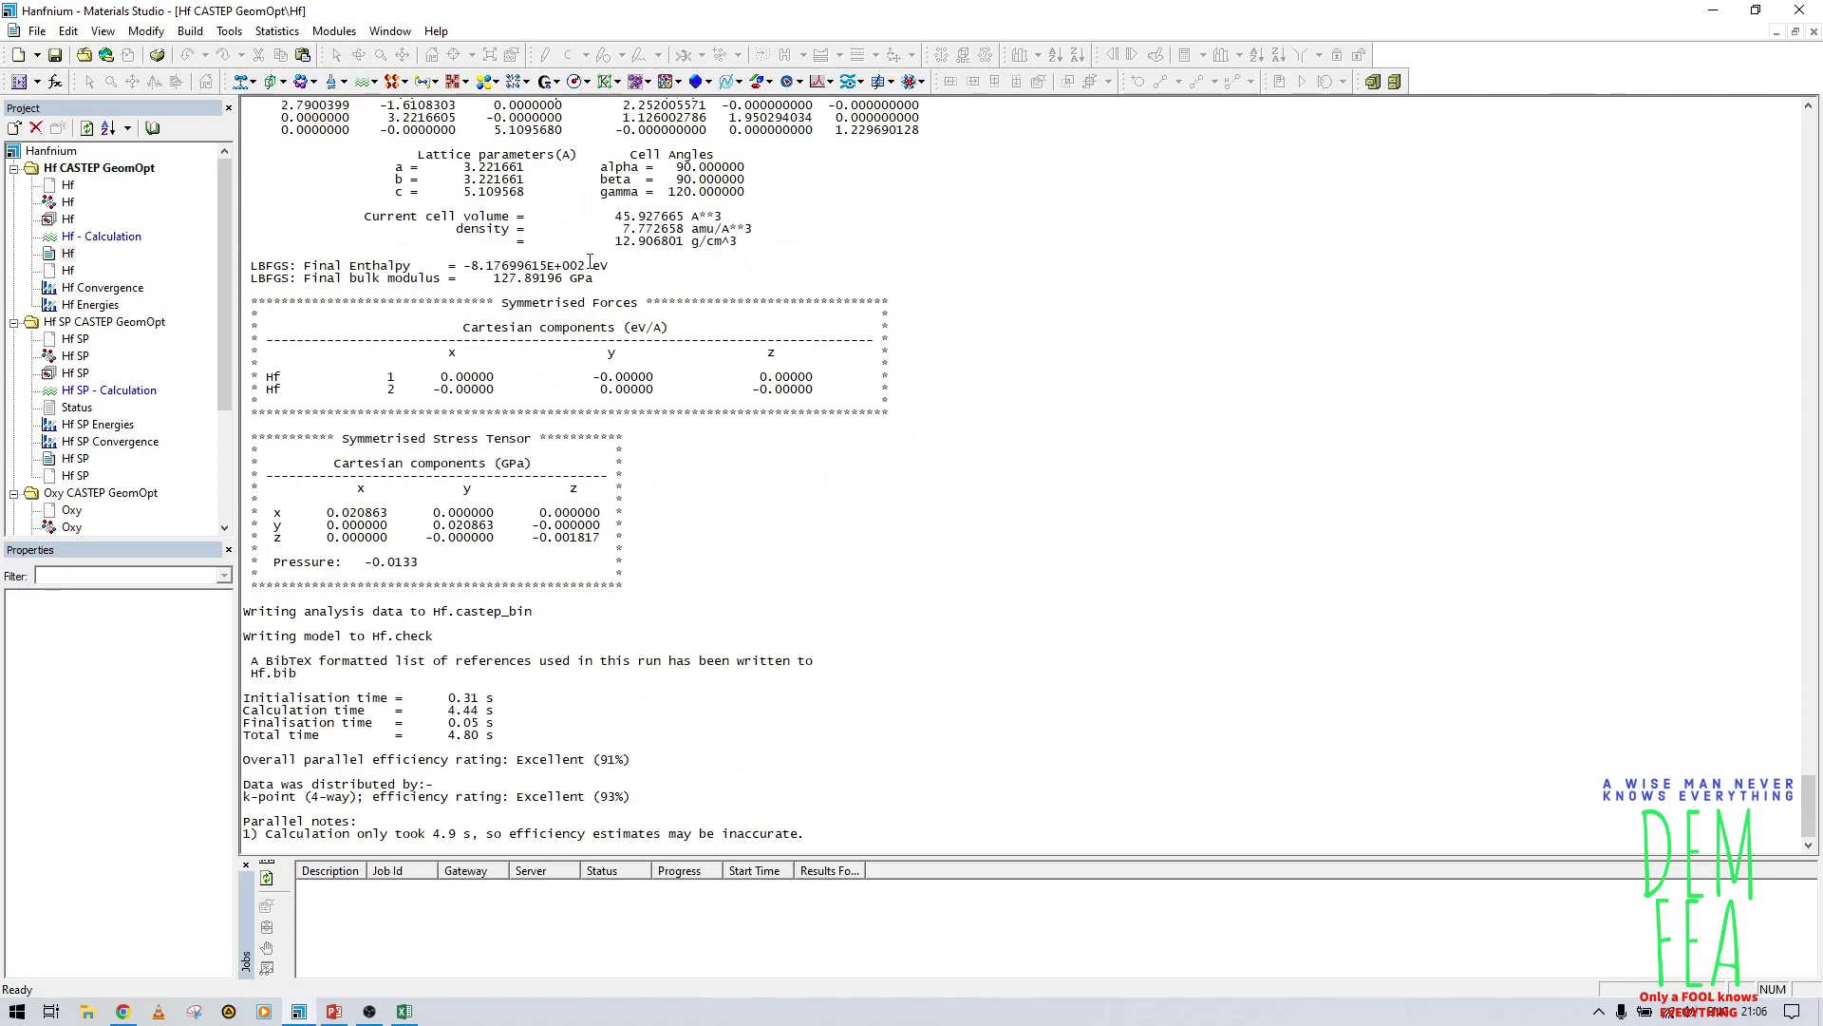
drag(587, 265, 477, 264)
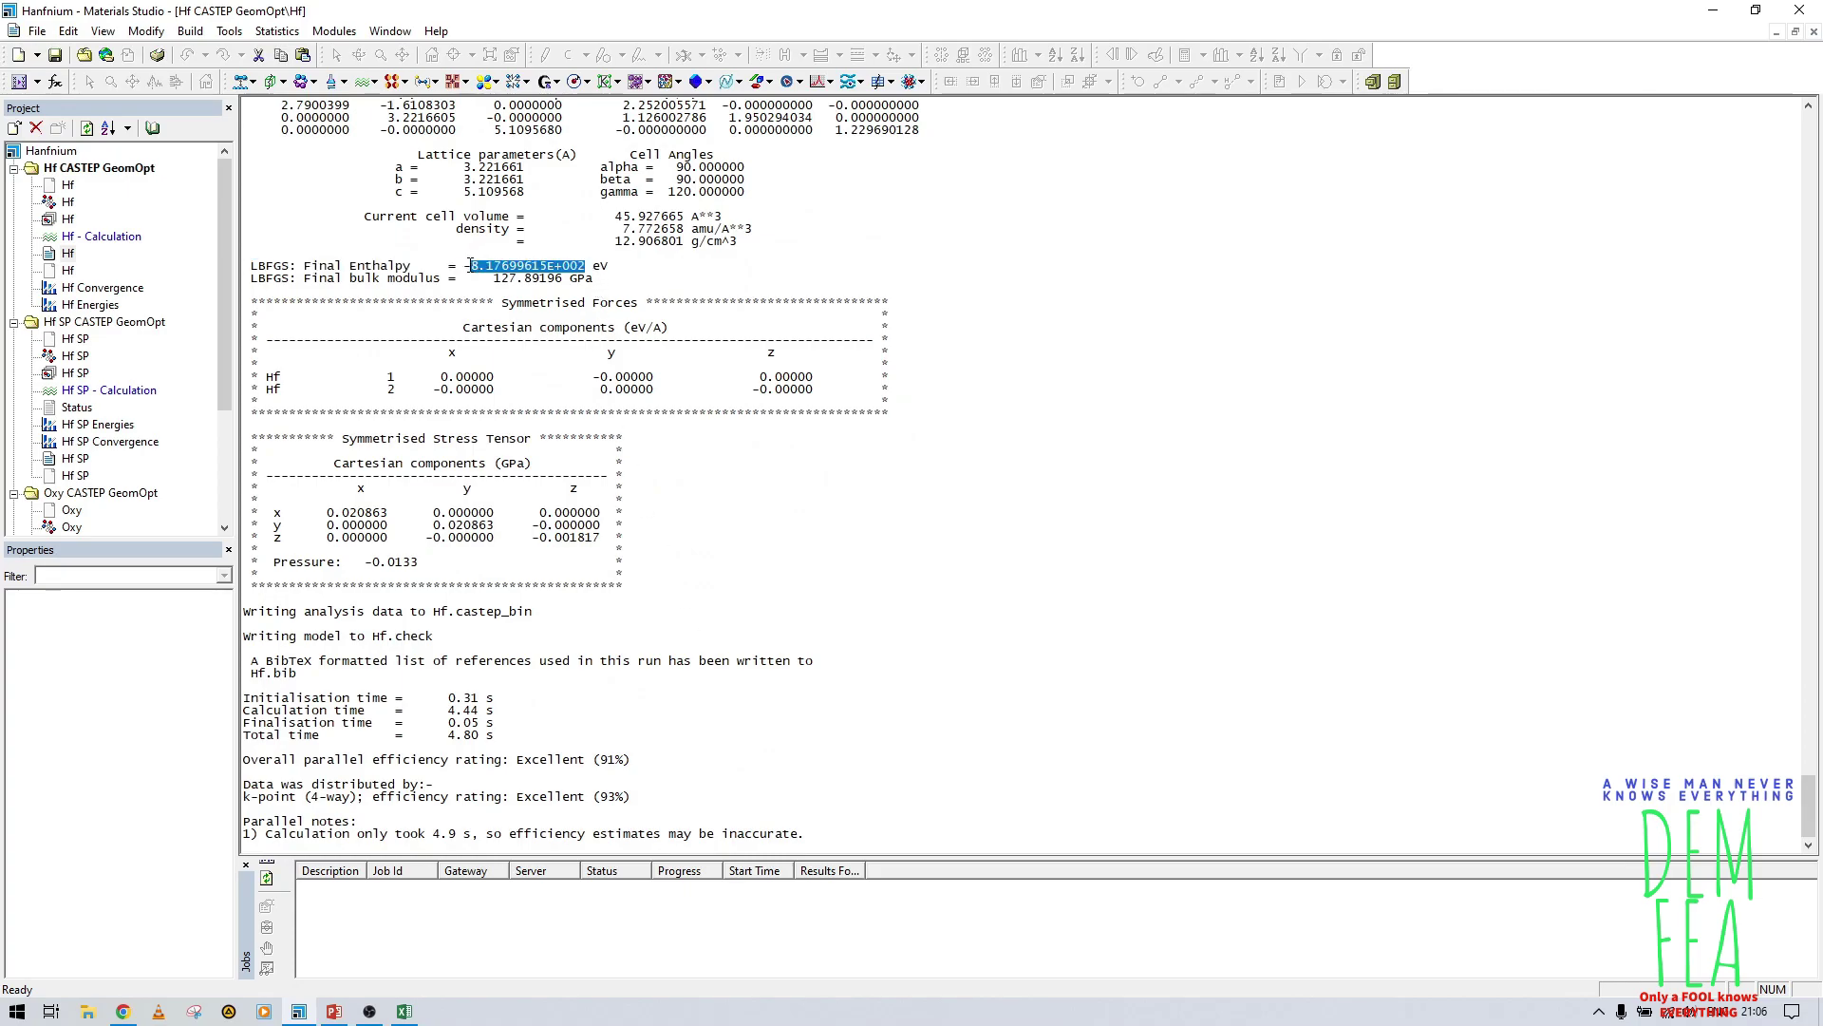
right_click(480, 273)
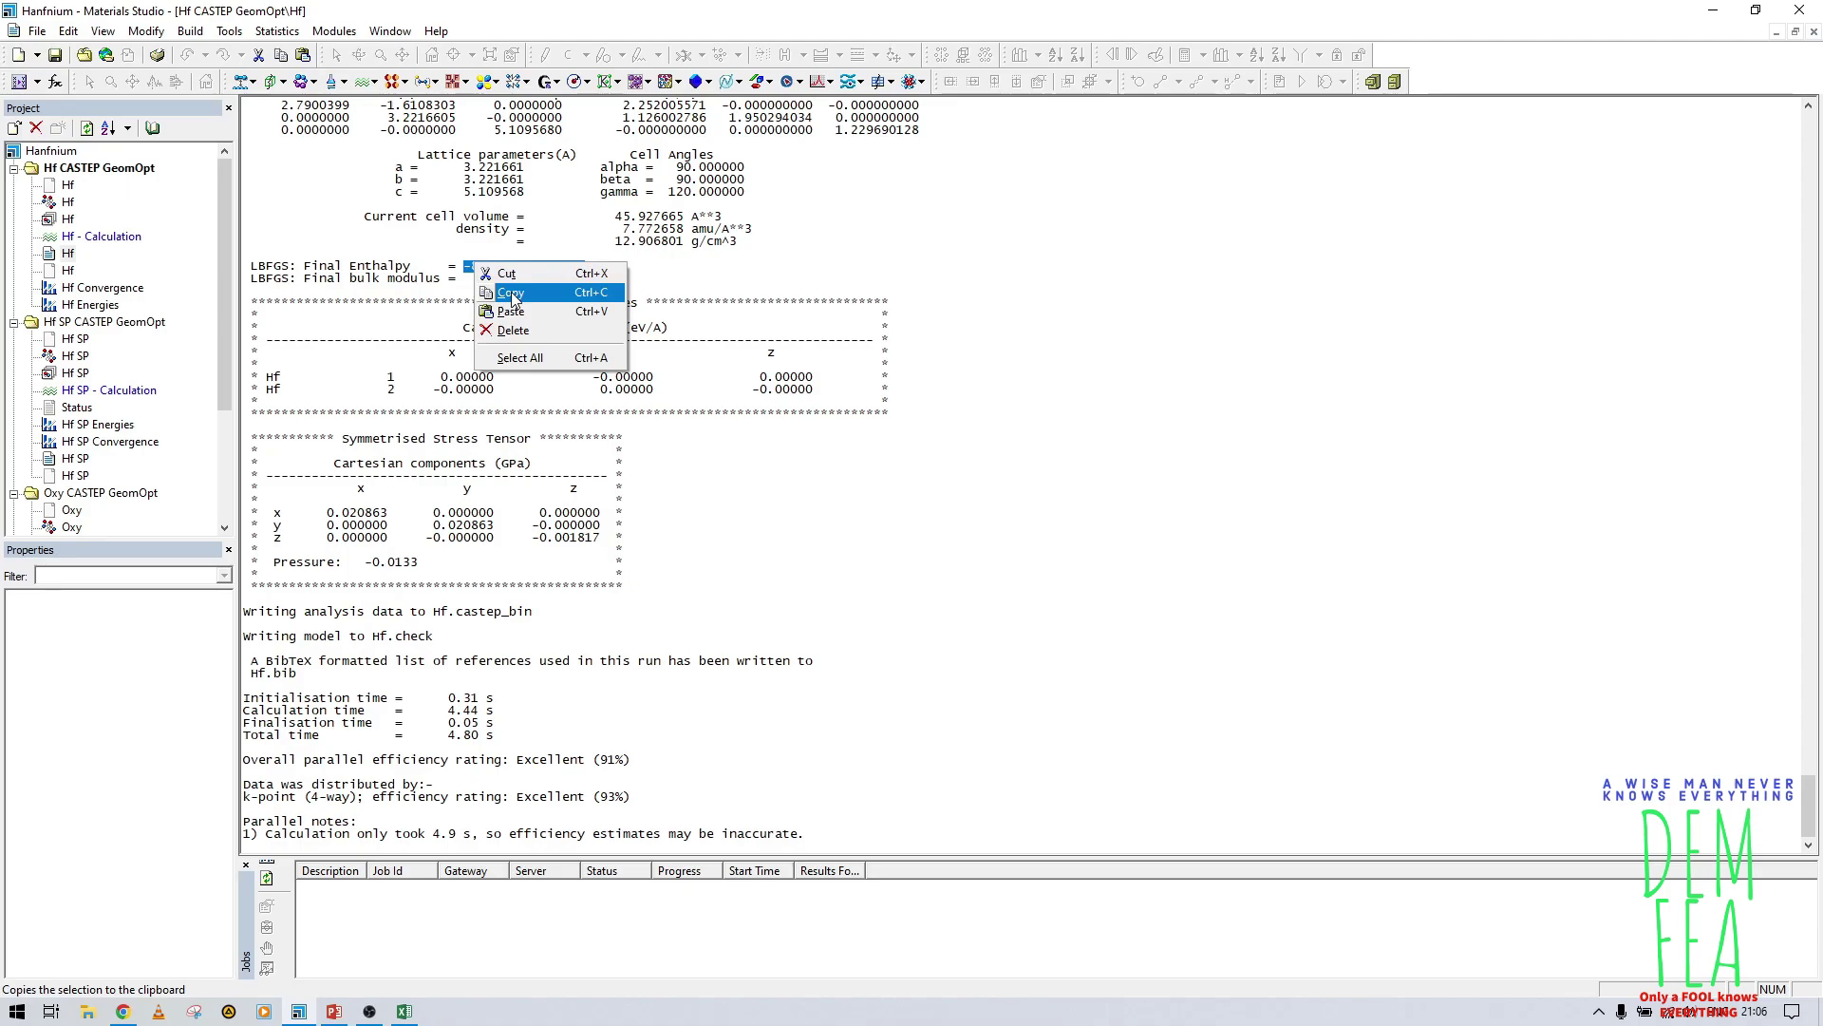
click(512, 295)
double_click(70, 219)
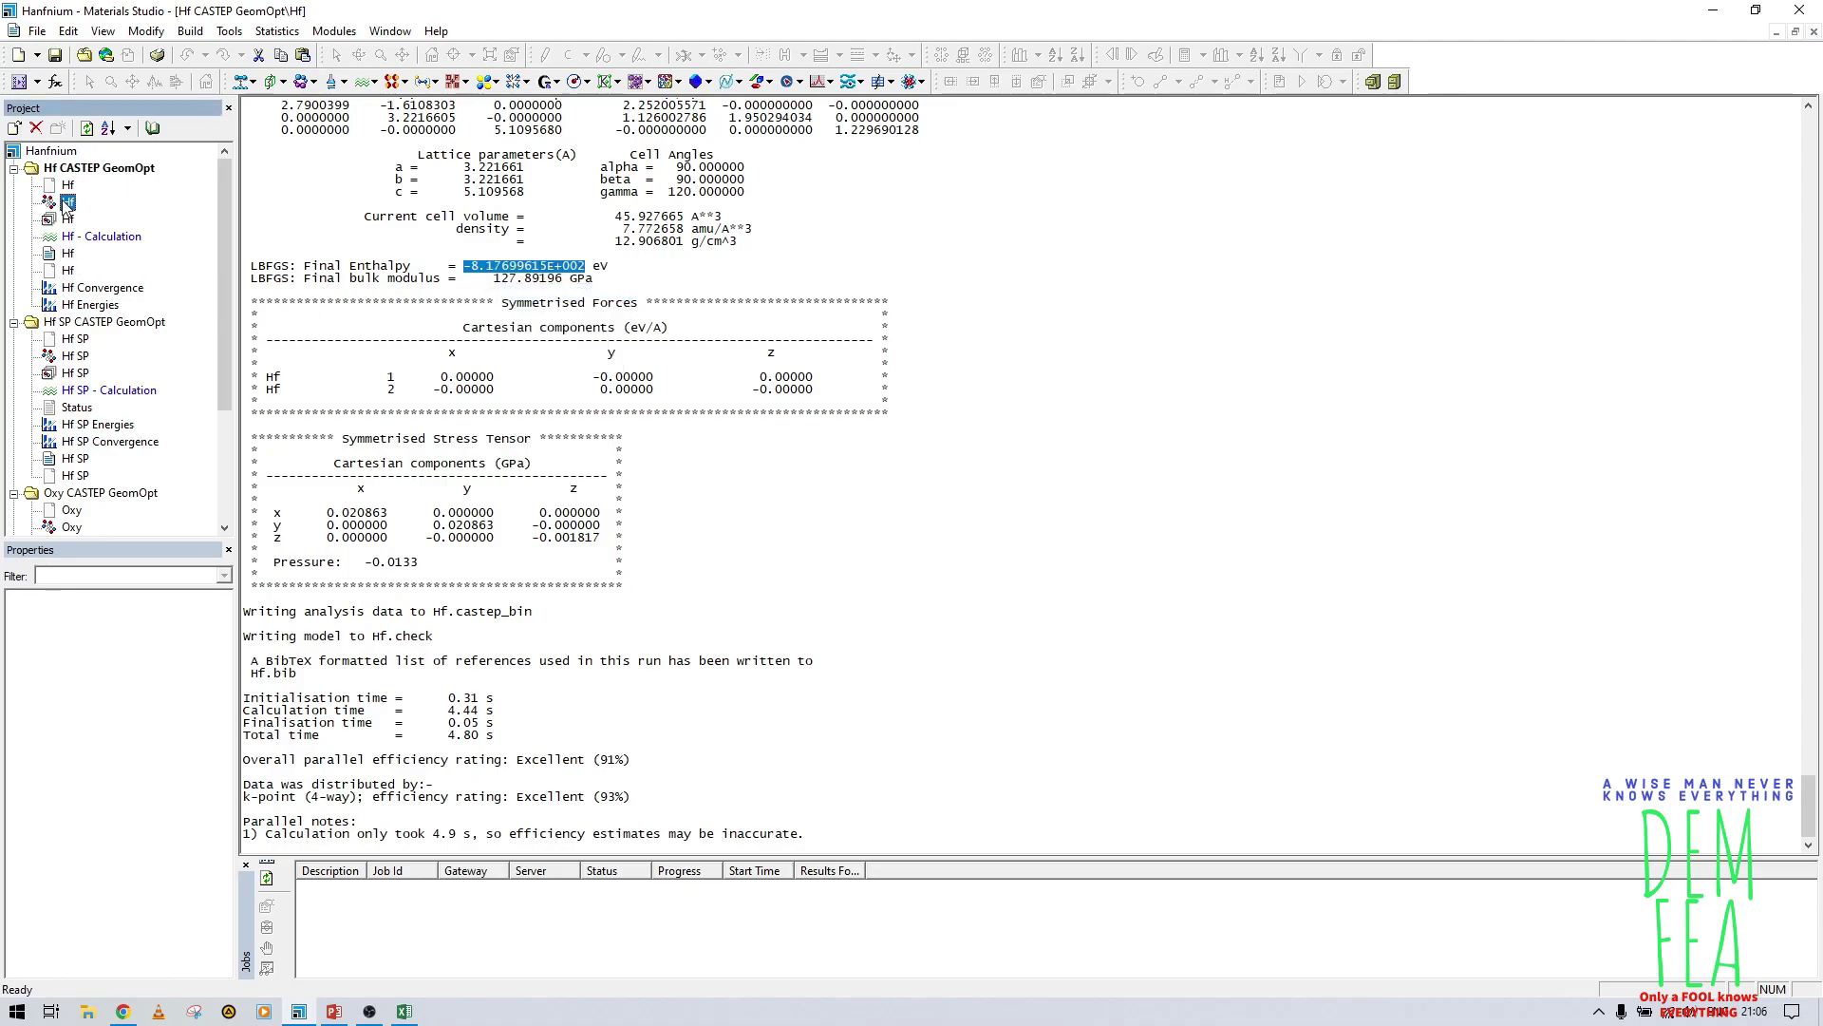
Step: Show the Hf2 cell's Symmetry System properties (density 12.9068, volume 45.9277), then bring Excel forward
click(207, 578)
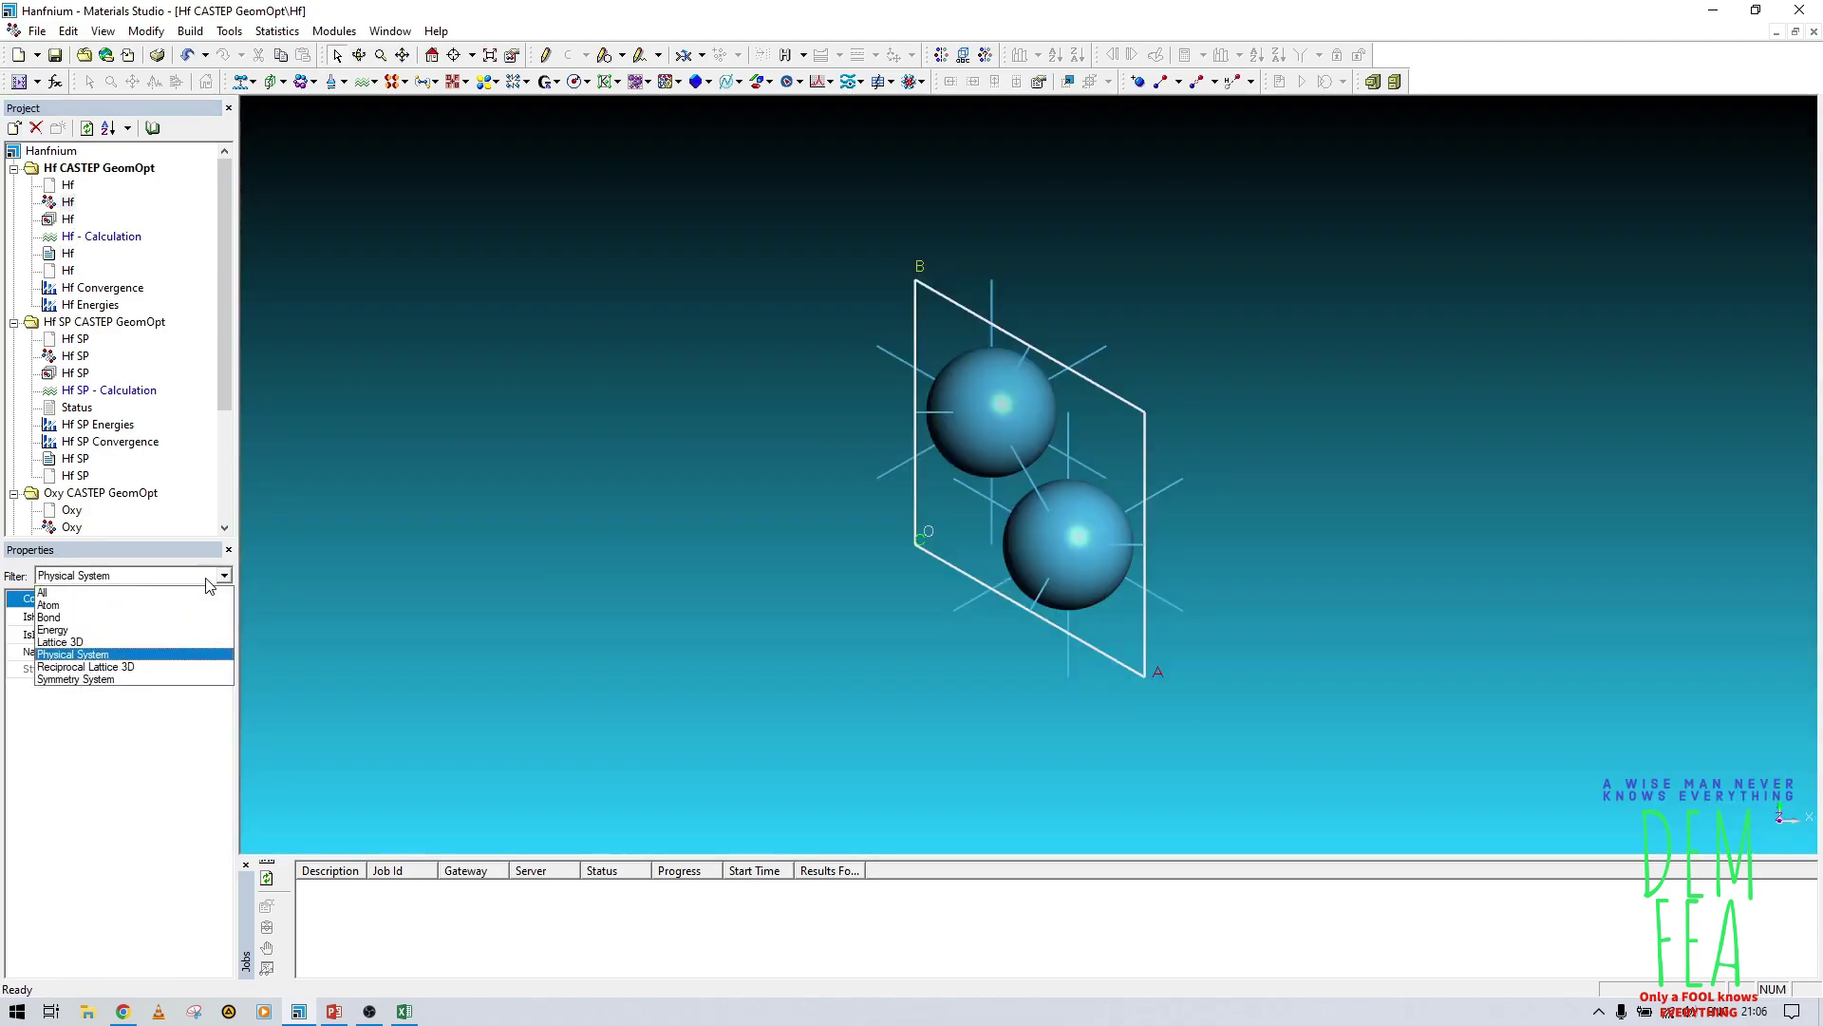
click(133, 680)
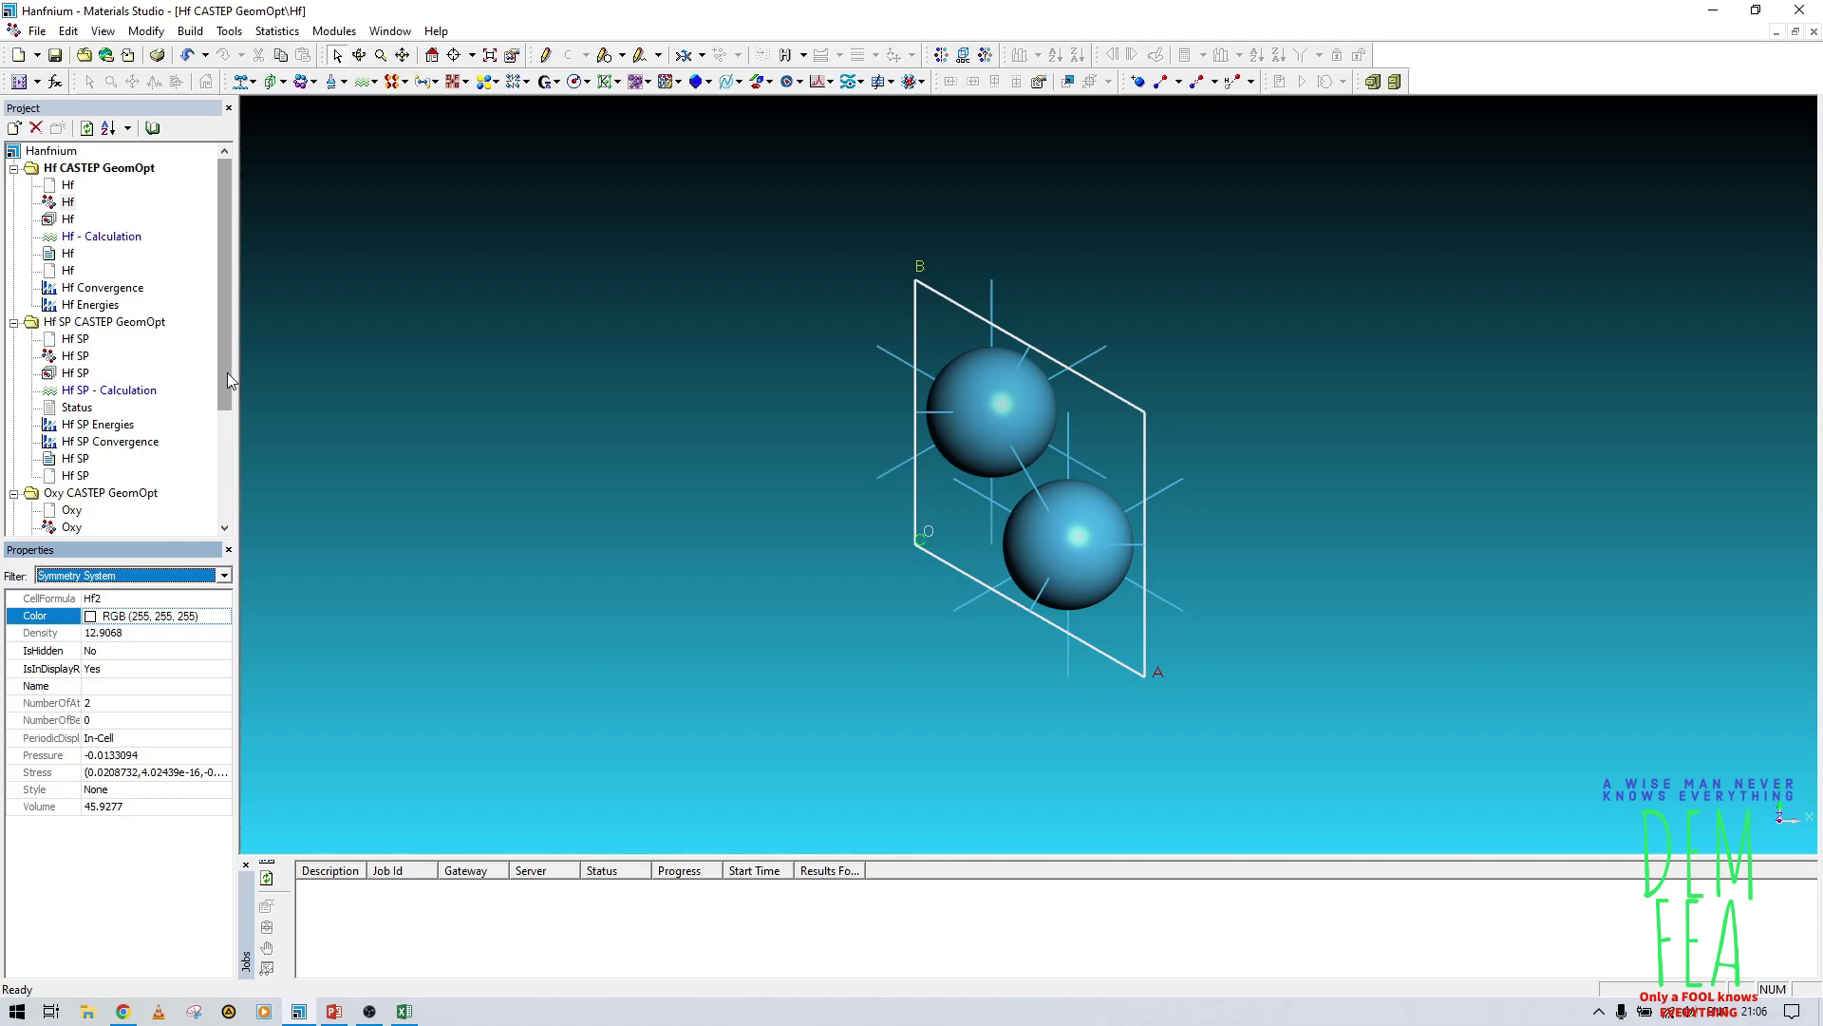
click(404, 1011)
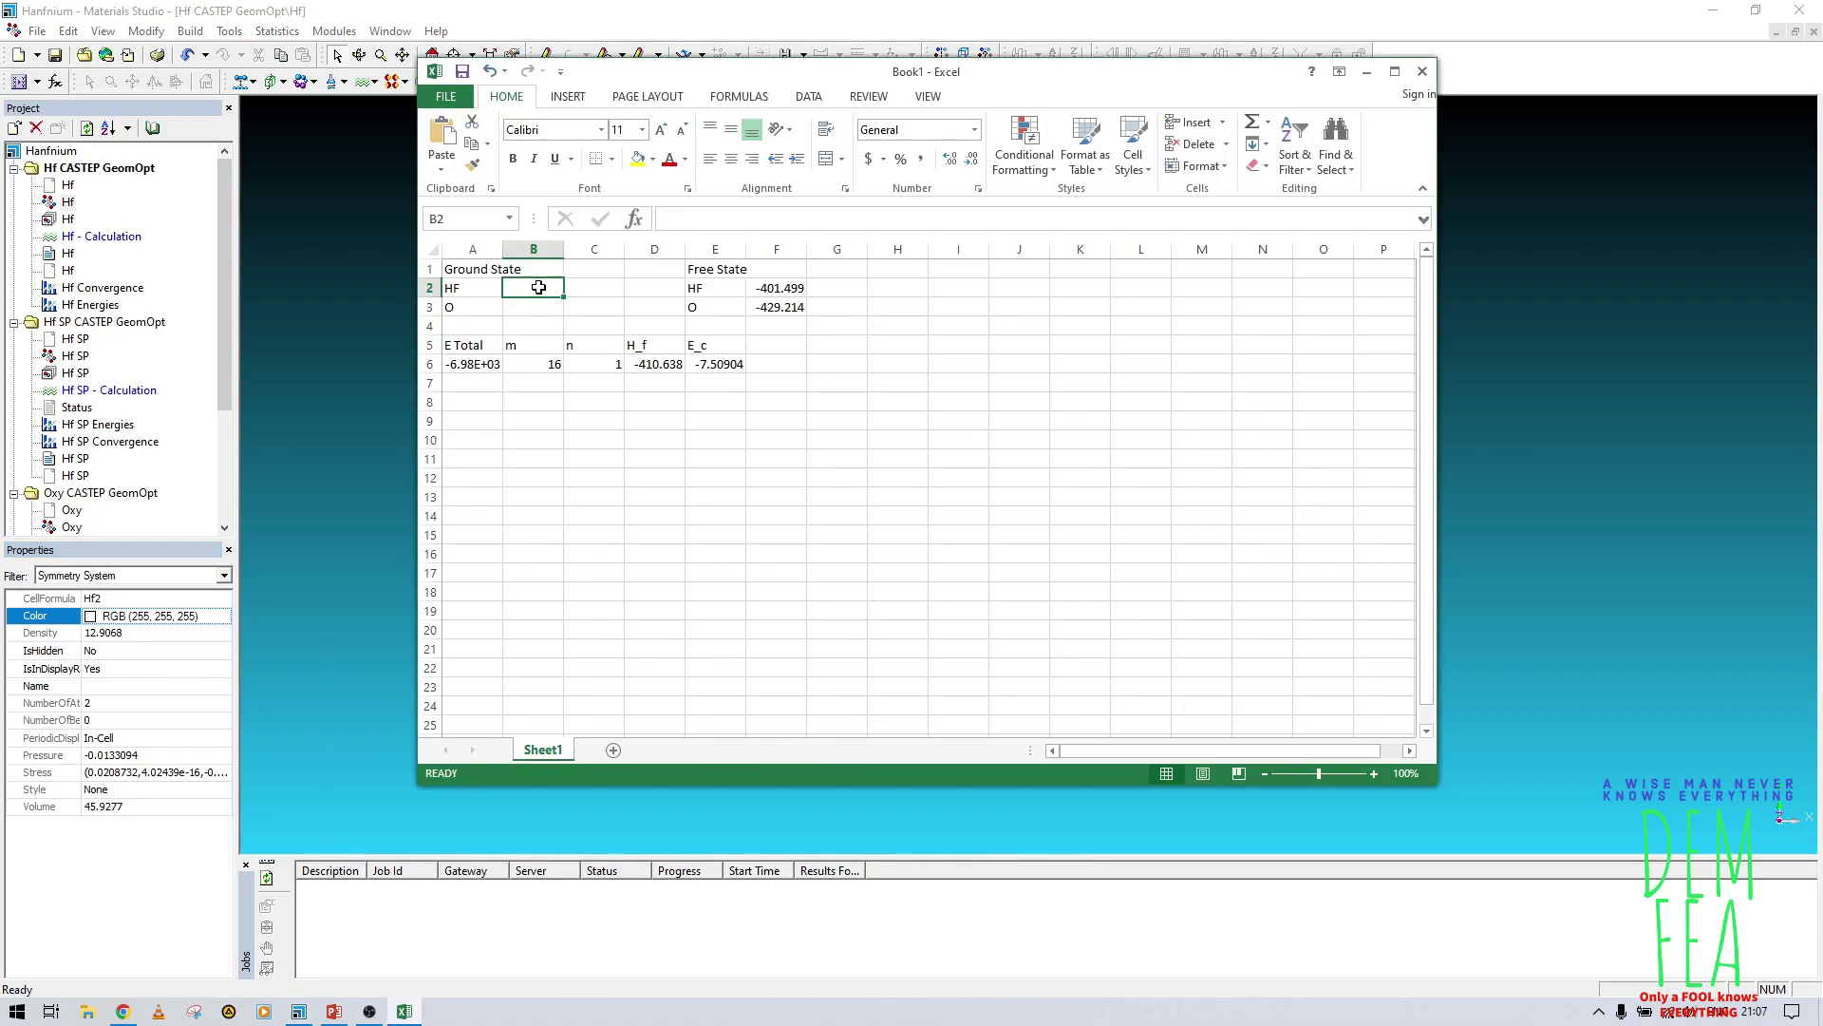
Step: Enter =-817.699615/2 in B2 so the Hf ground-state energy reads -408.85
text(=)
key(ctrl+v)
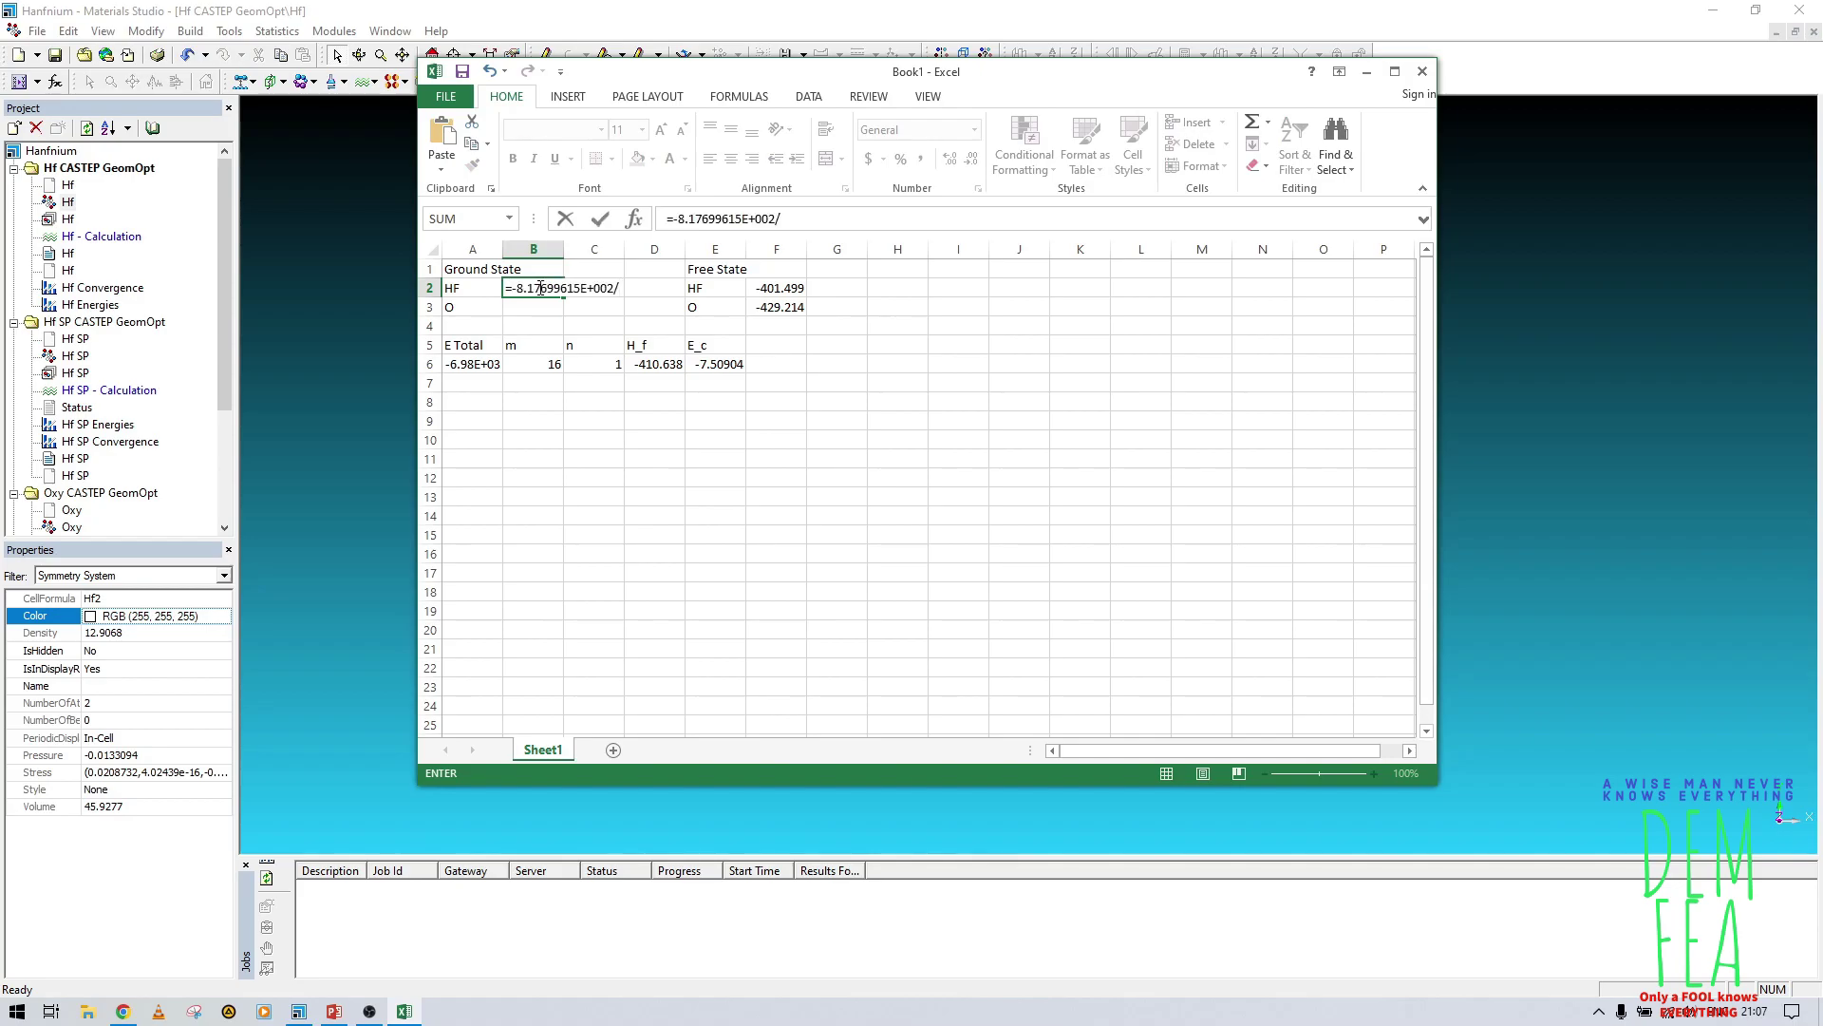
key(Return)
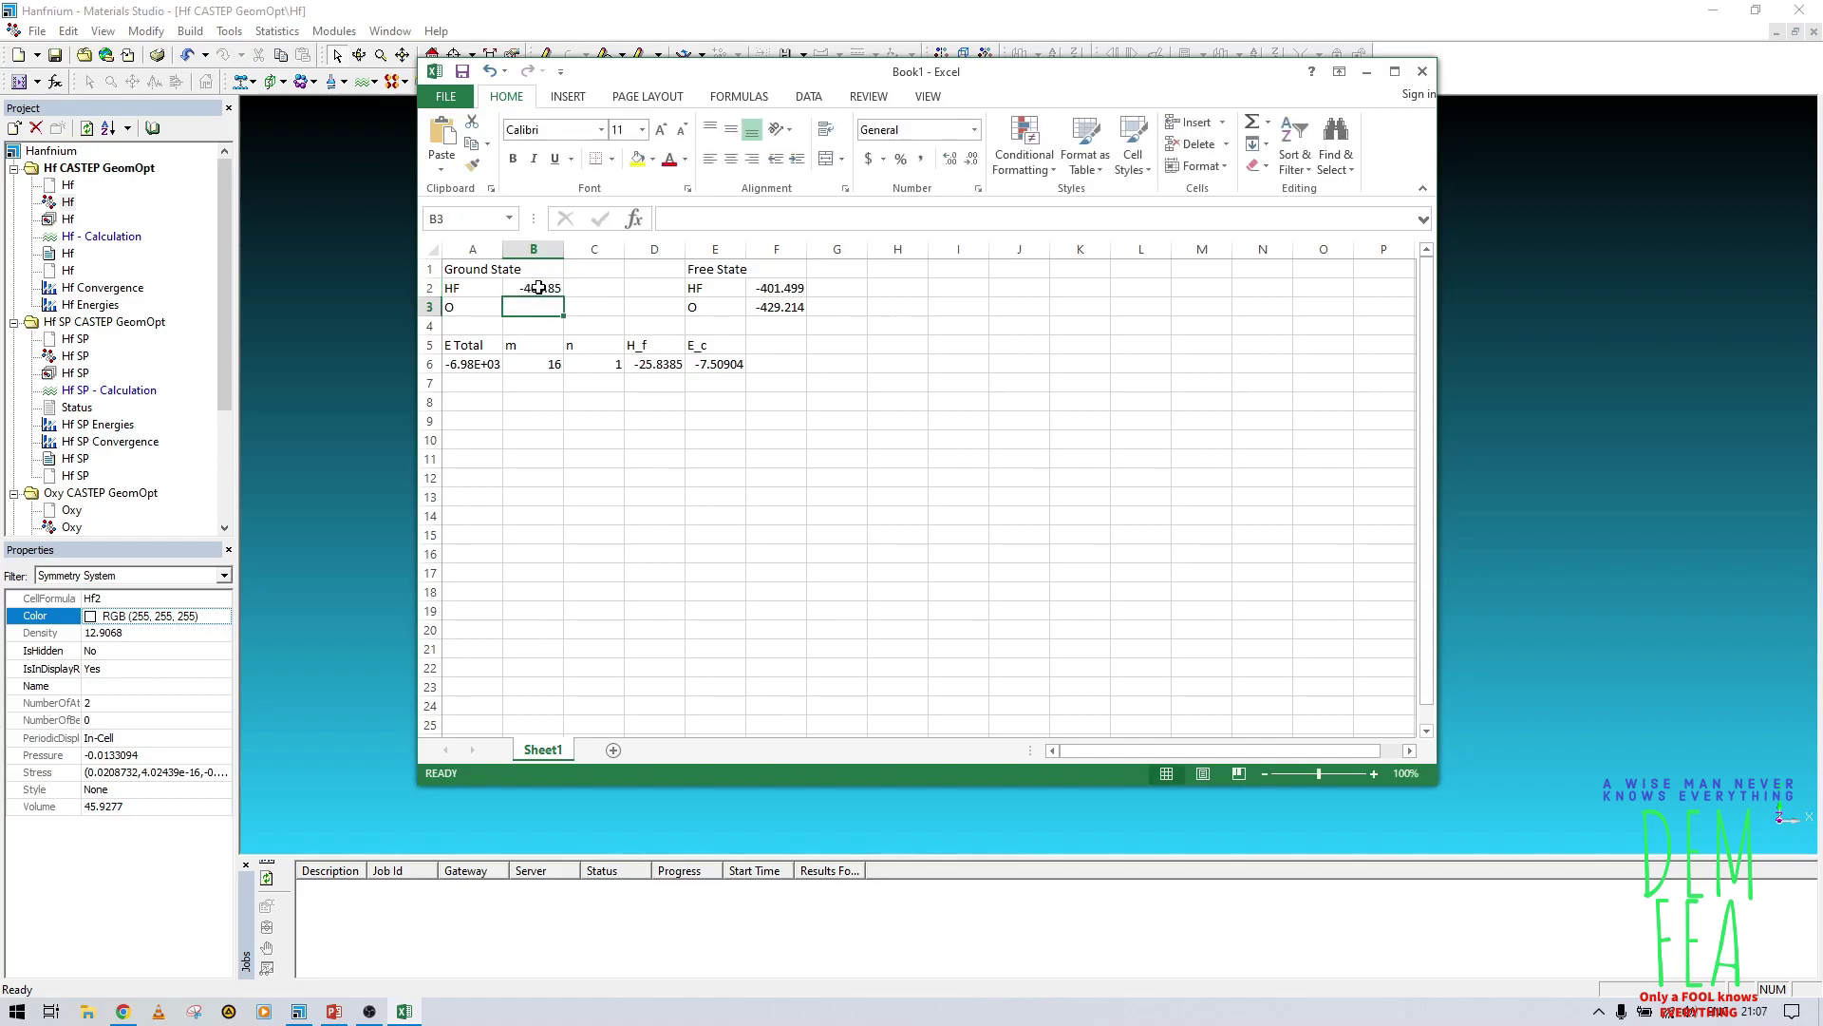
click(538, 288)
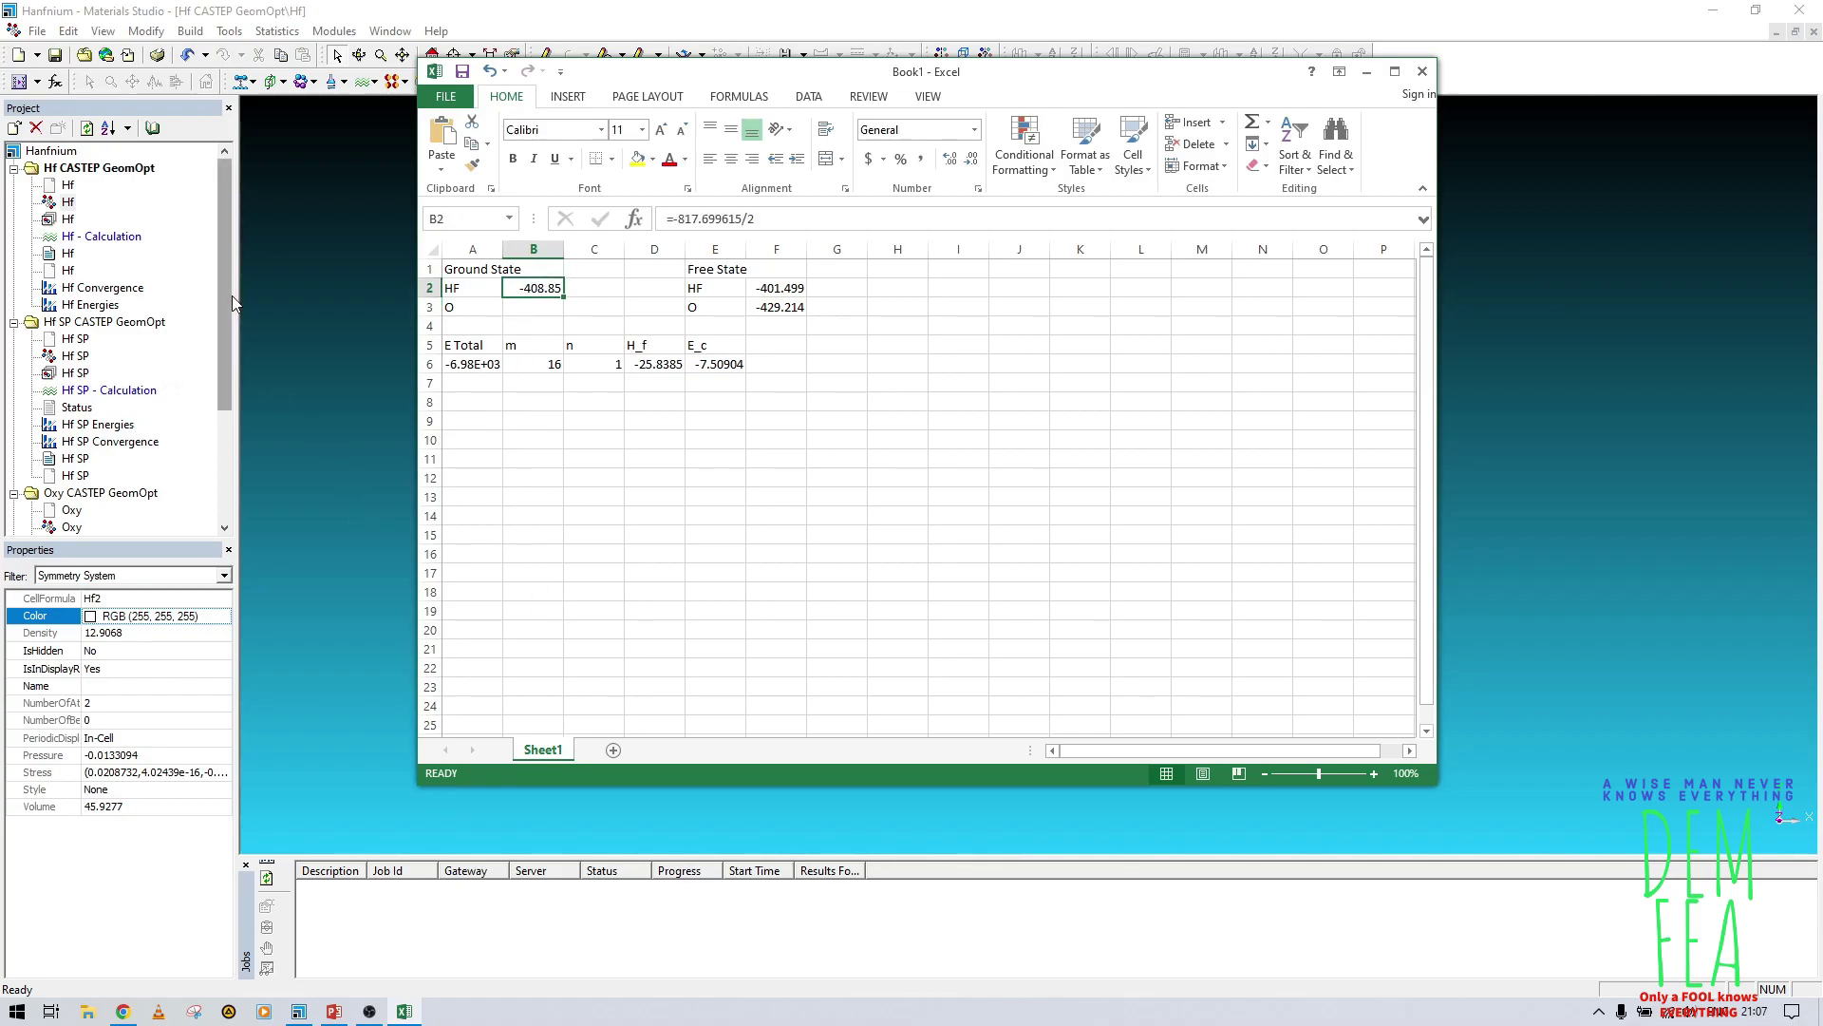
Step: Copy the oxygen run's final enthalpy -4.29644501E+002 eV from its CASTEP output, then reopen Oxy
drag(222, 312, 224, 461)
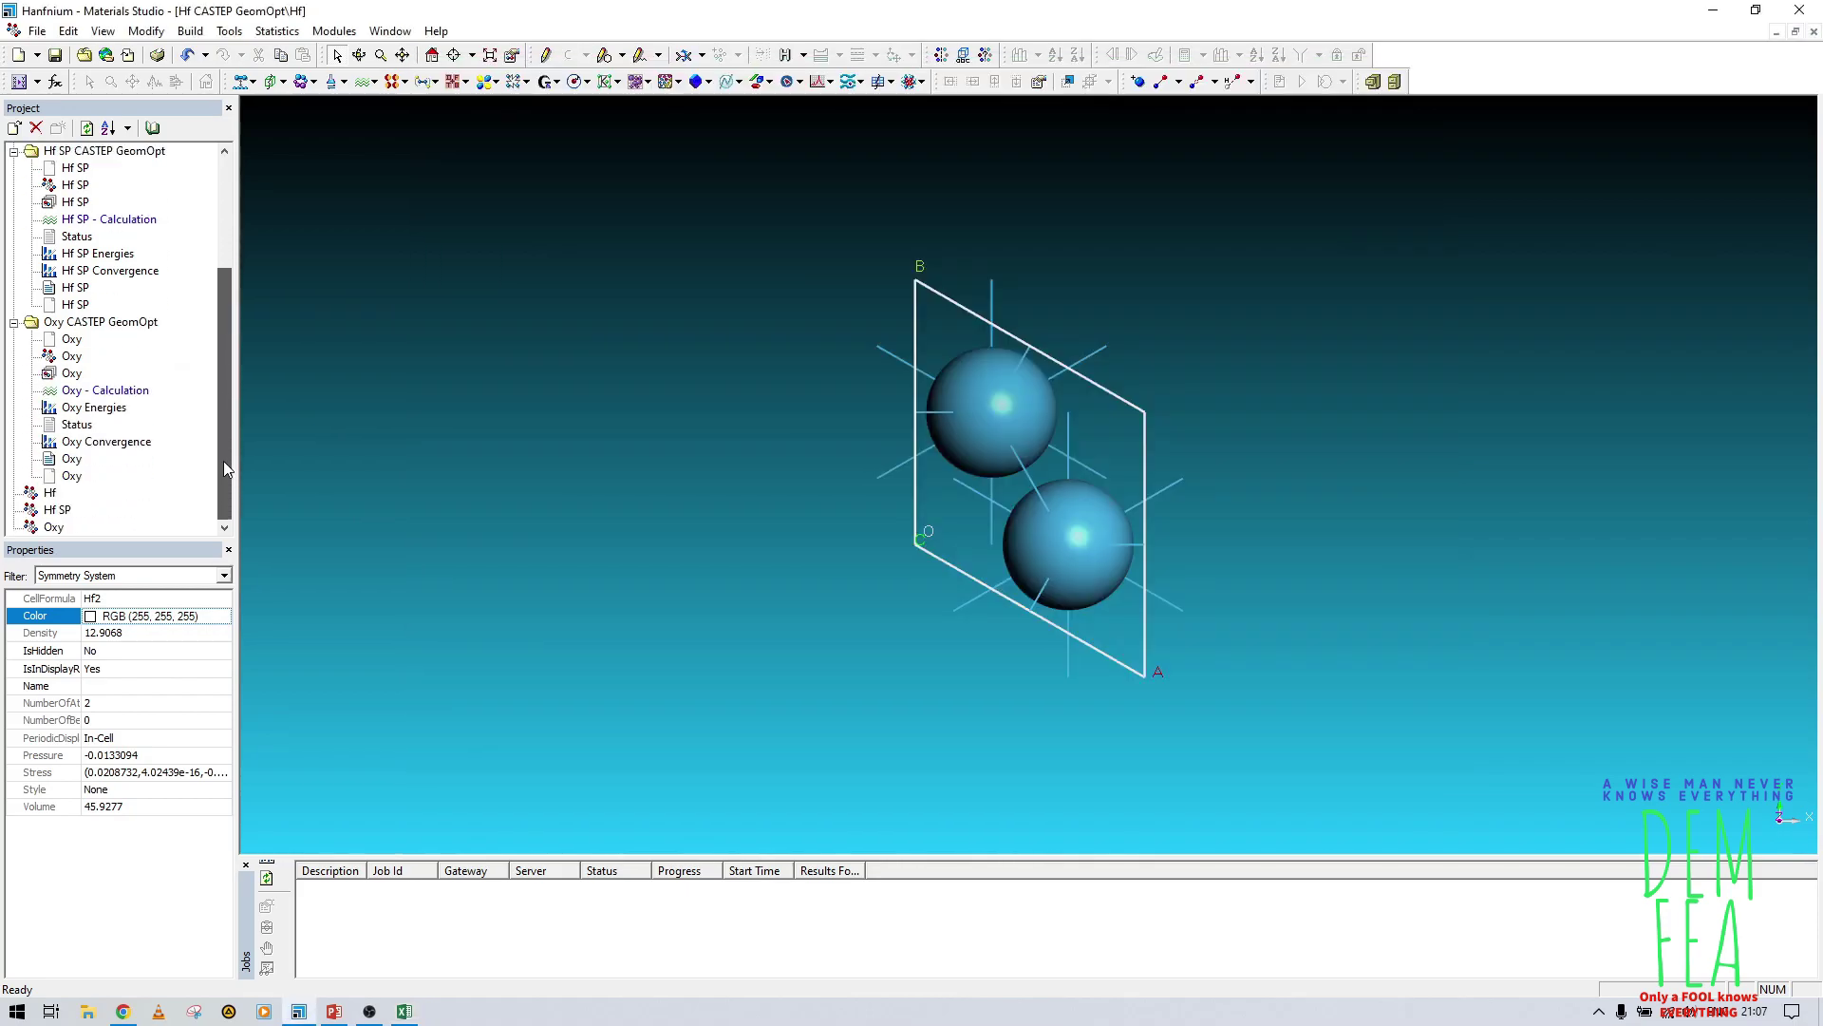
double_click(62, 459)
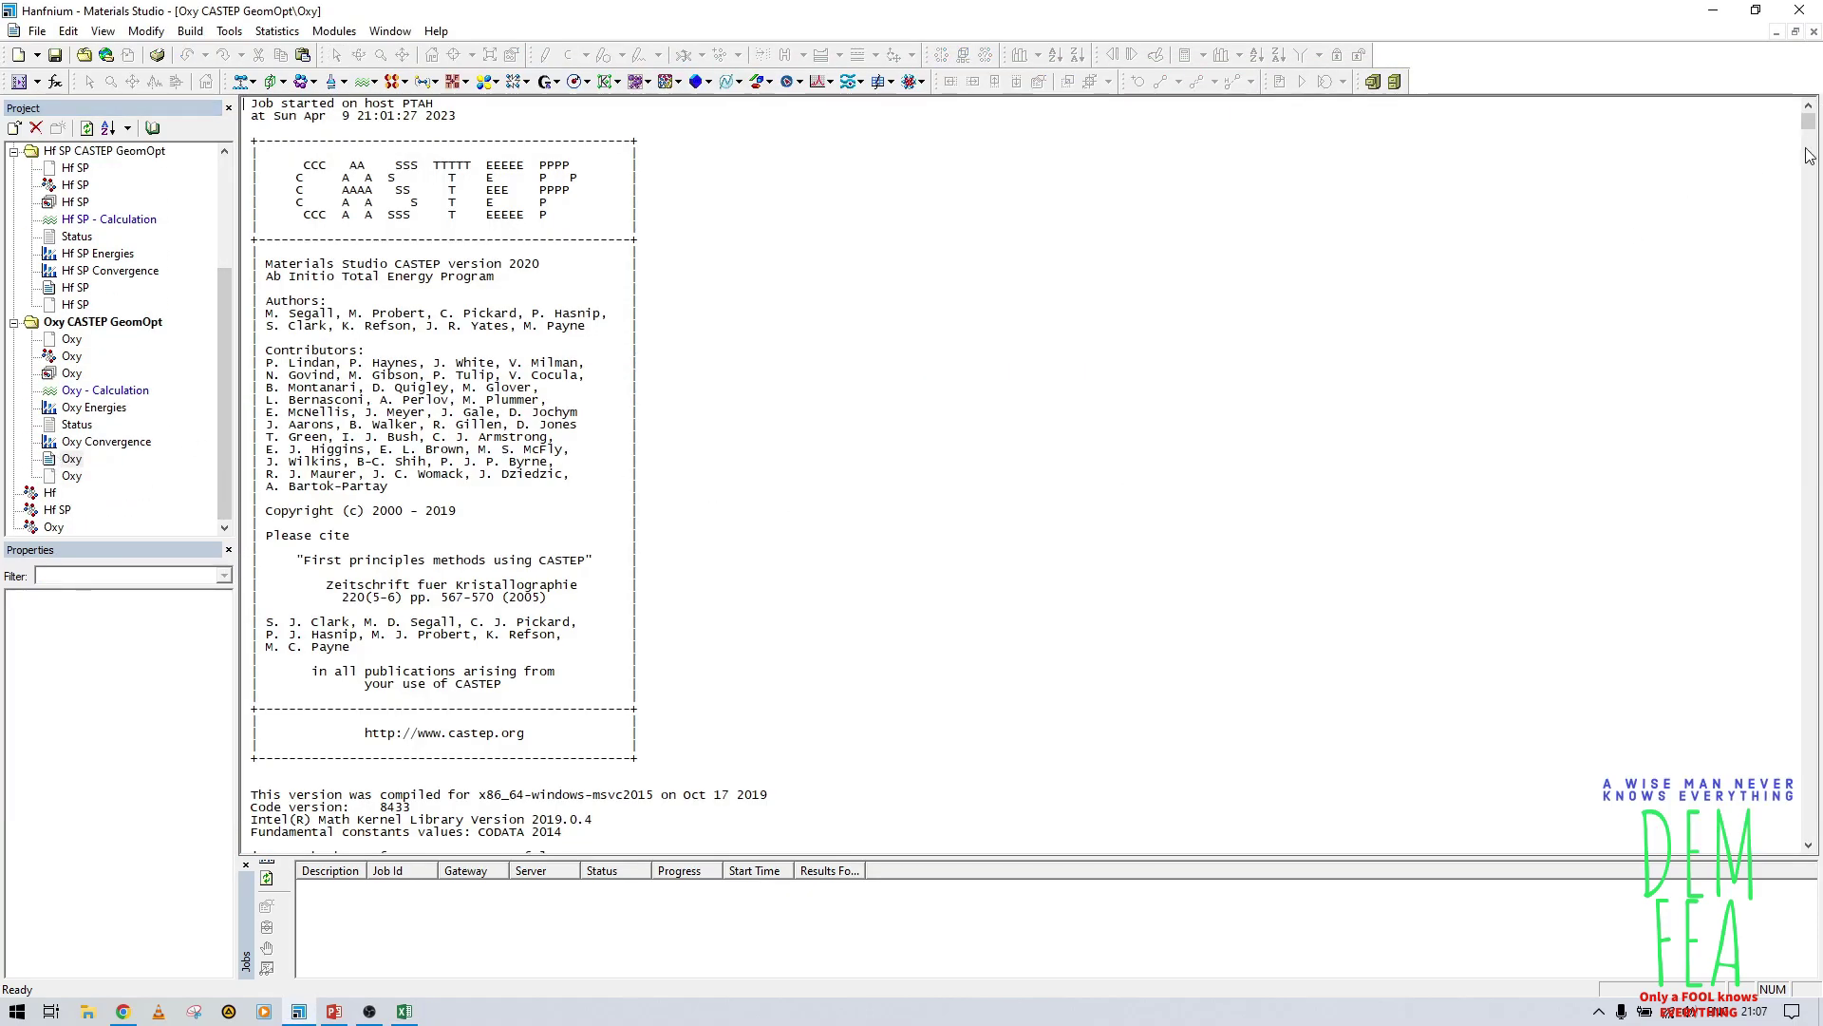
drag(1808, 121, 1807, 828)
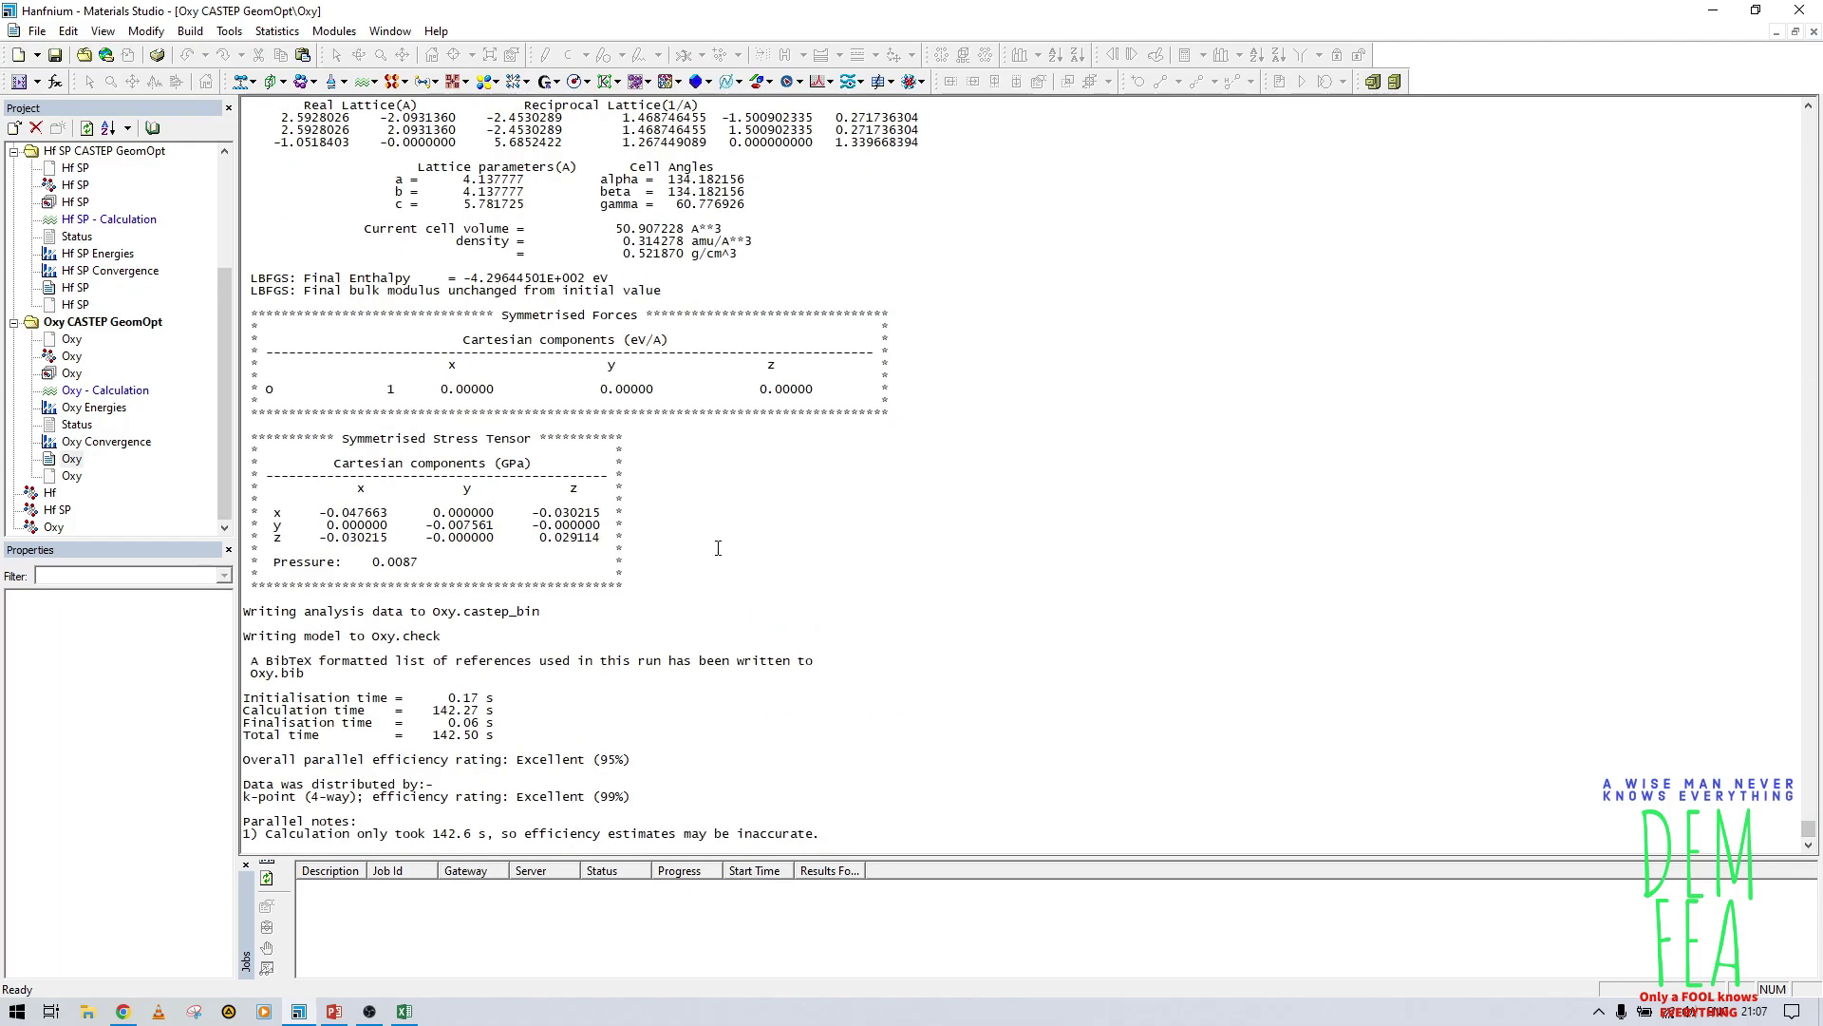
drag(584, 273, 477, 273)
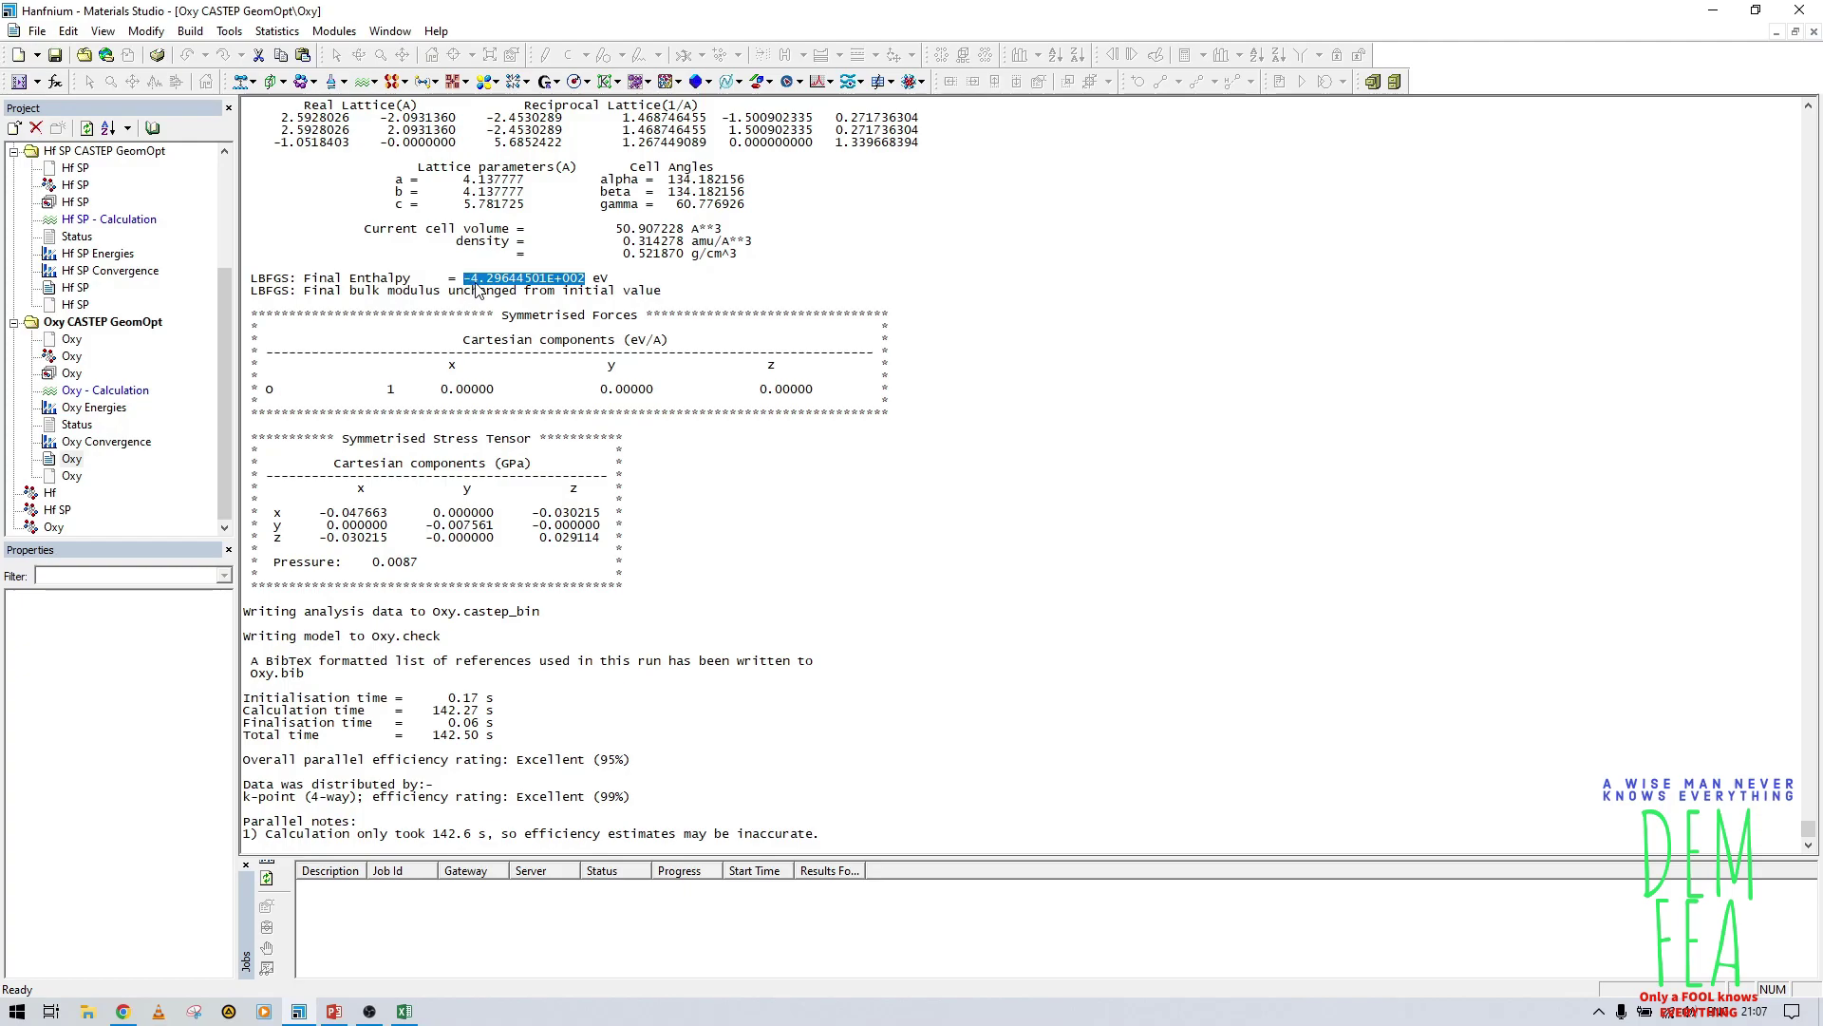
right_click(478, 290)
click(505, 319)
double_click(64, 357)
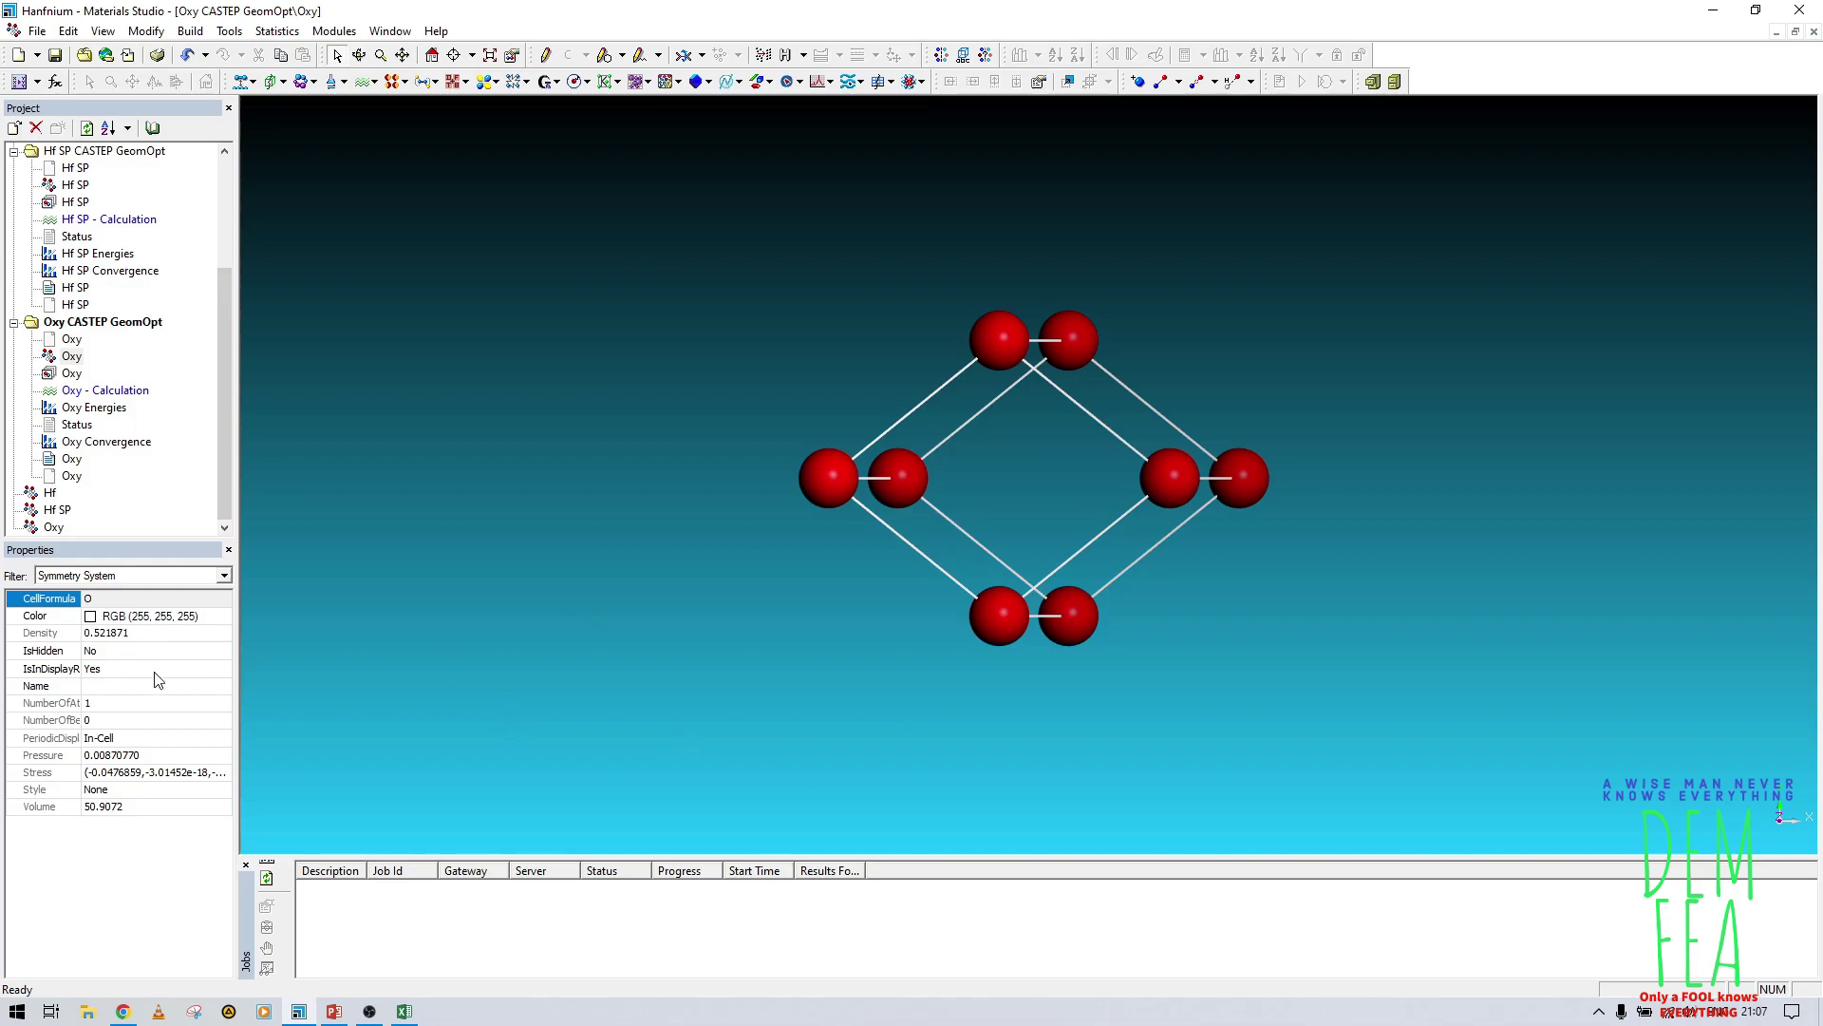
Step: Paste the oxygen ground-state energy -429.644501 into cell B3
click(401, 1011)
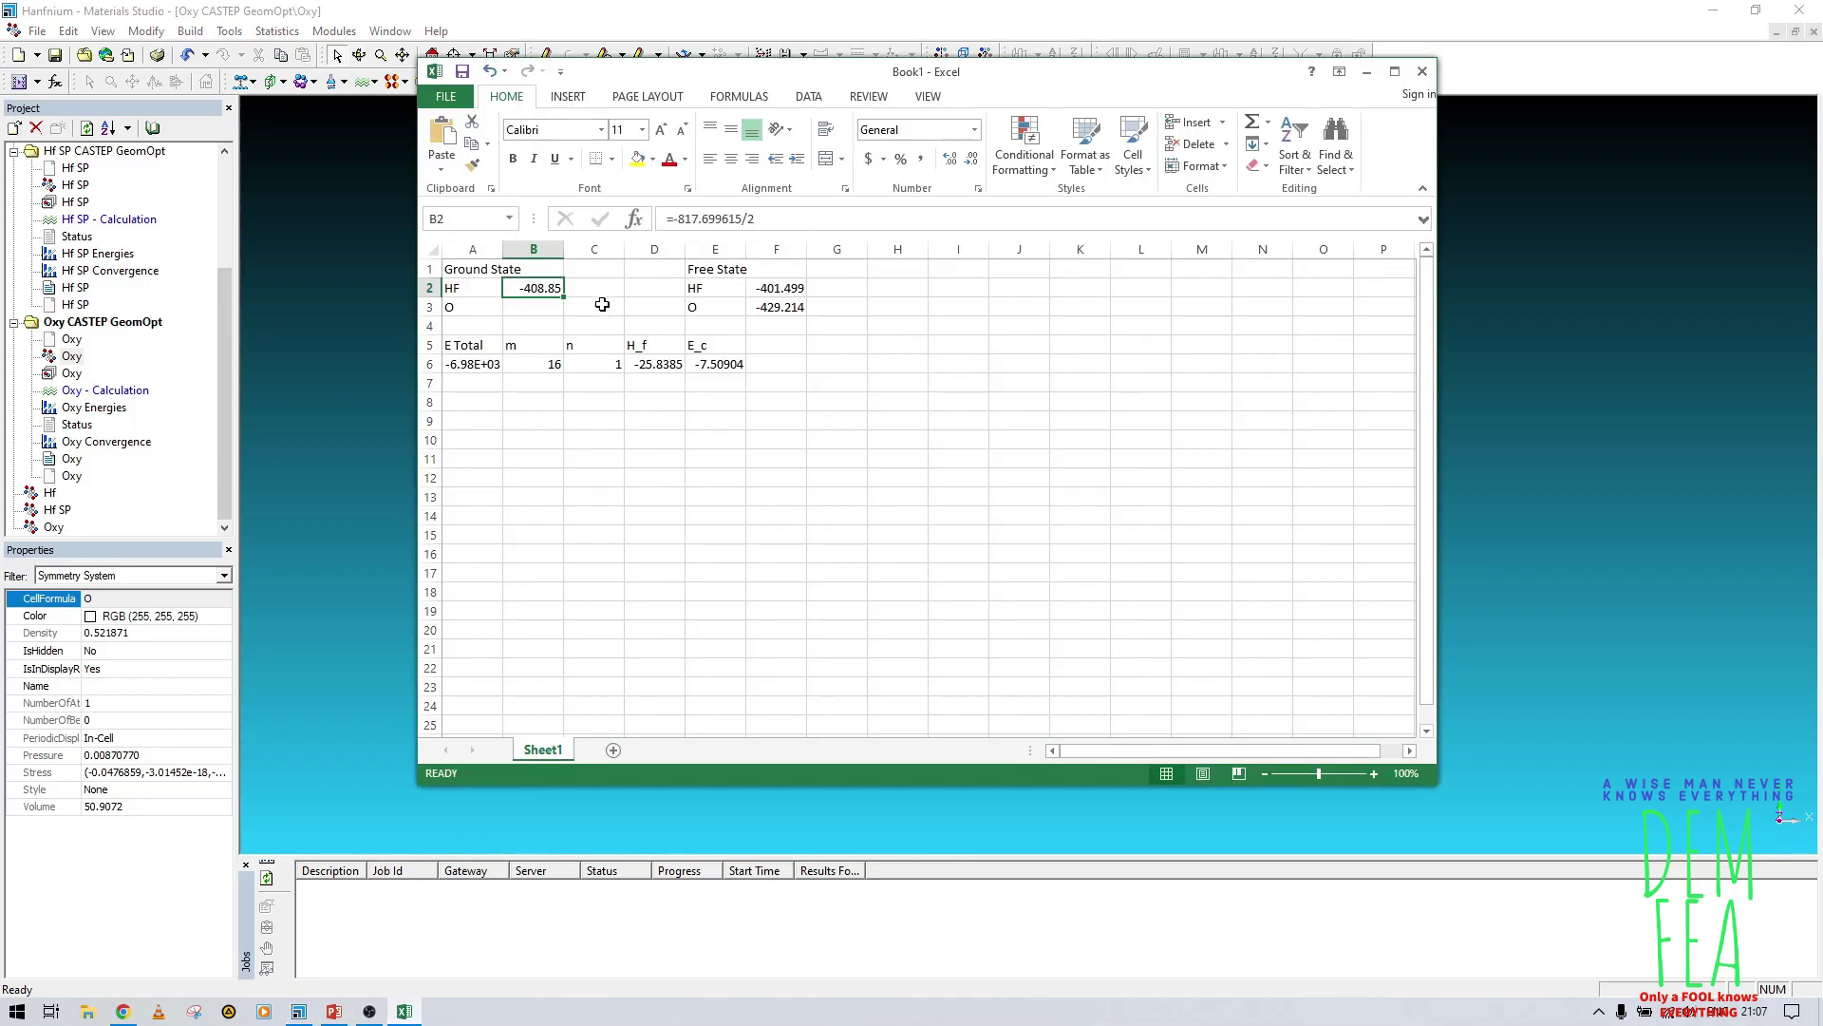
click(539, 307)
right_click(540, 307)
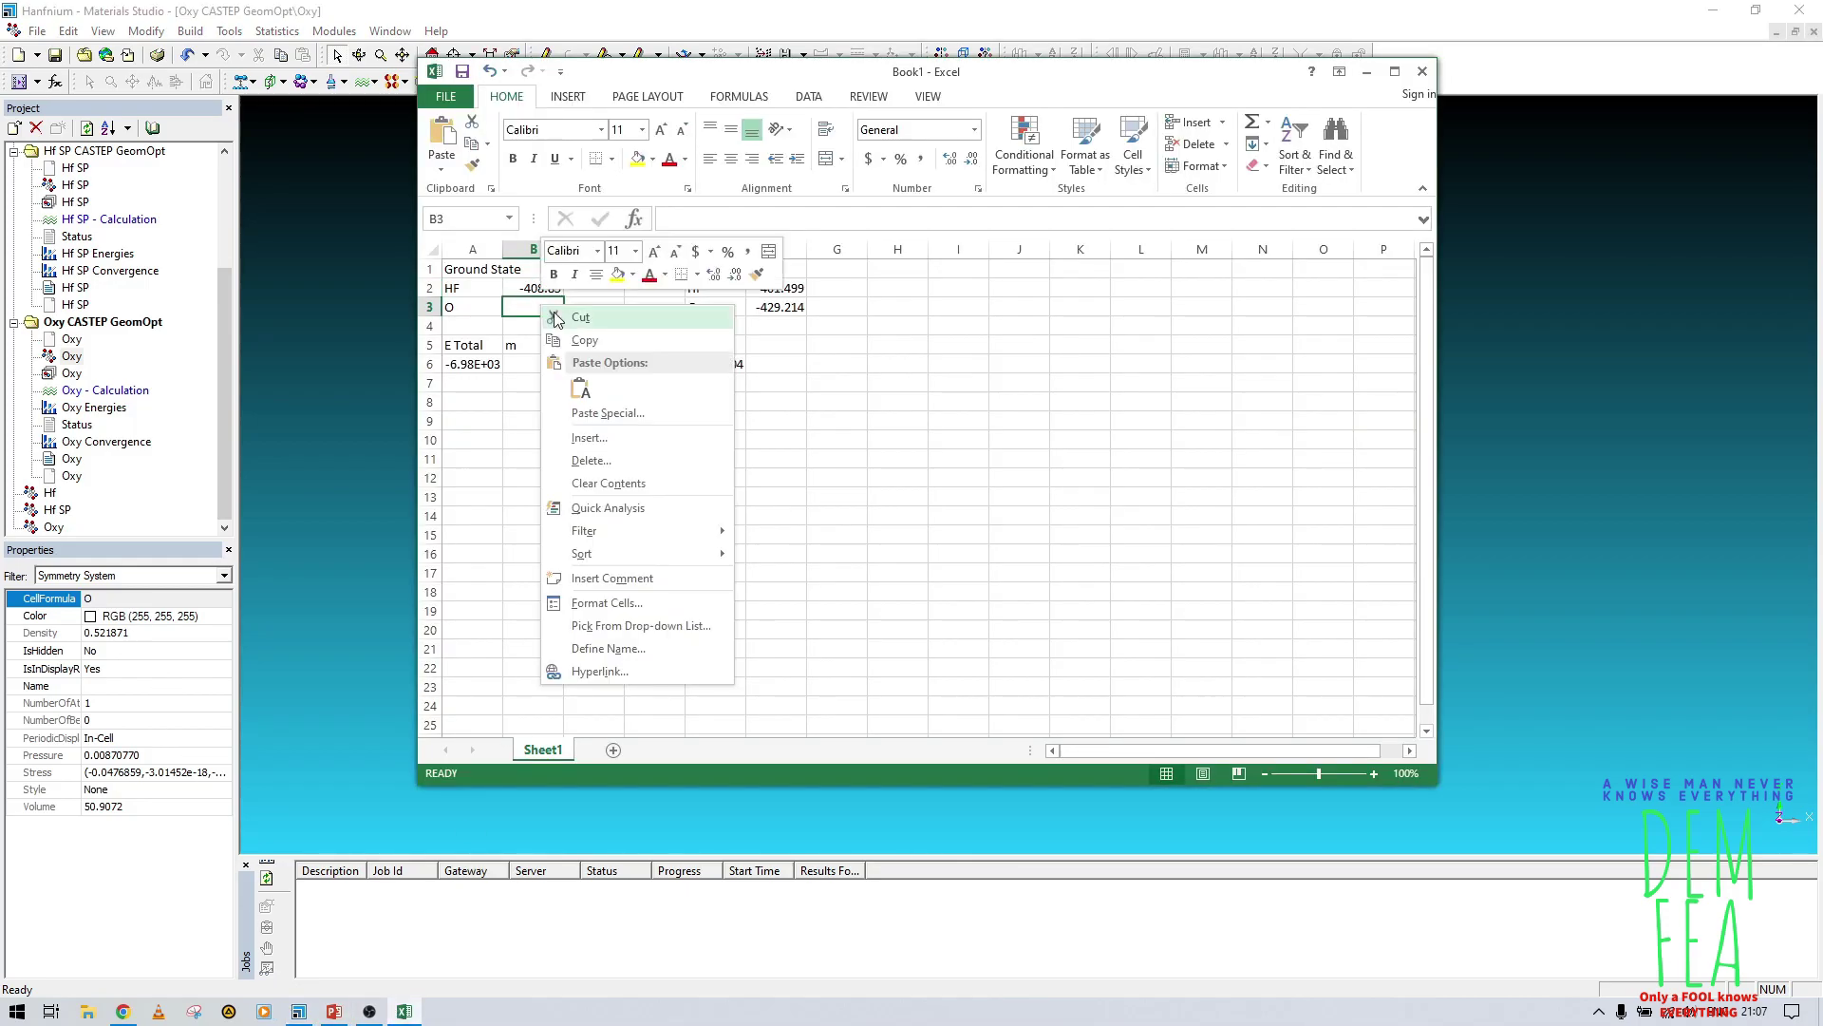
click(569, 380)
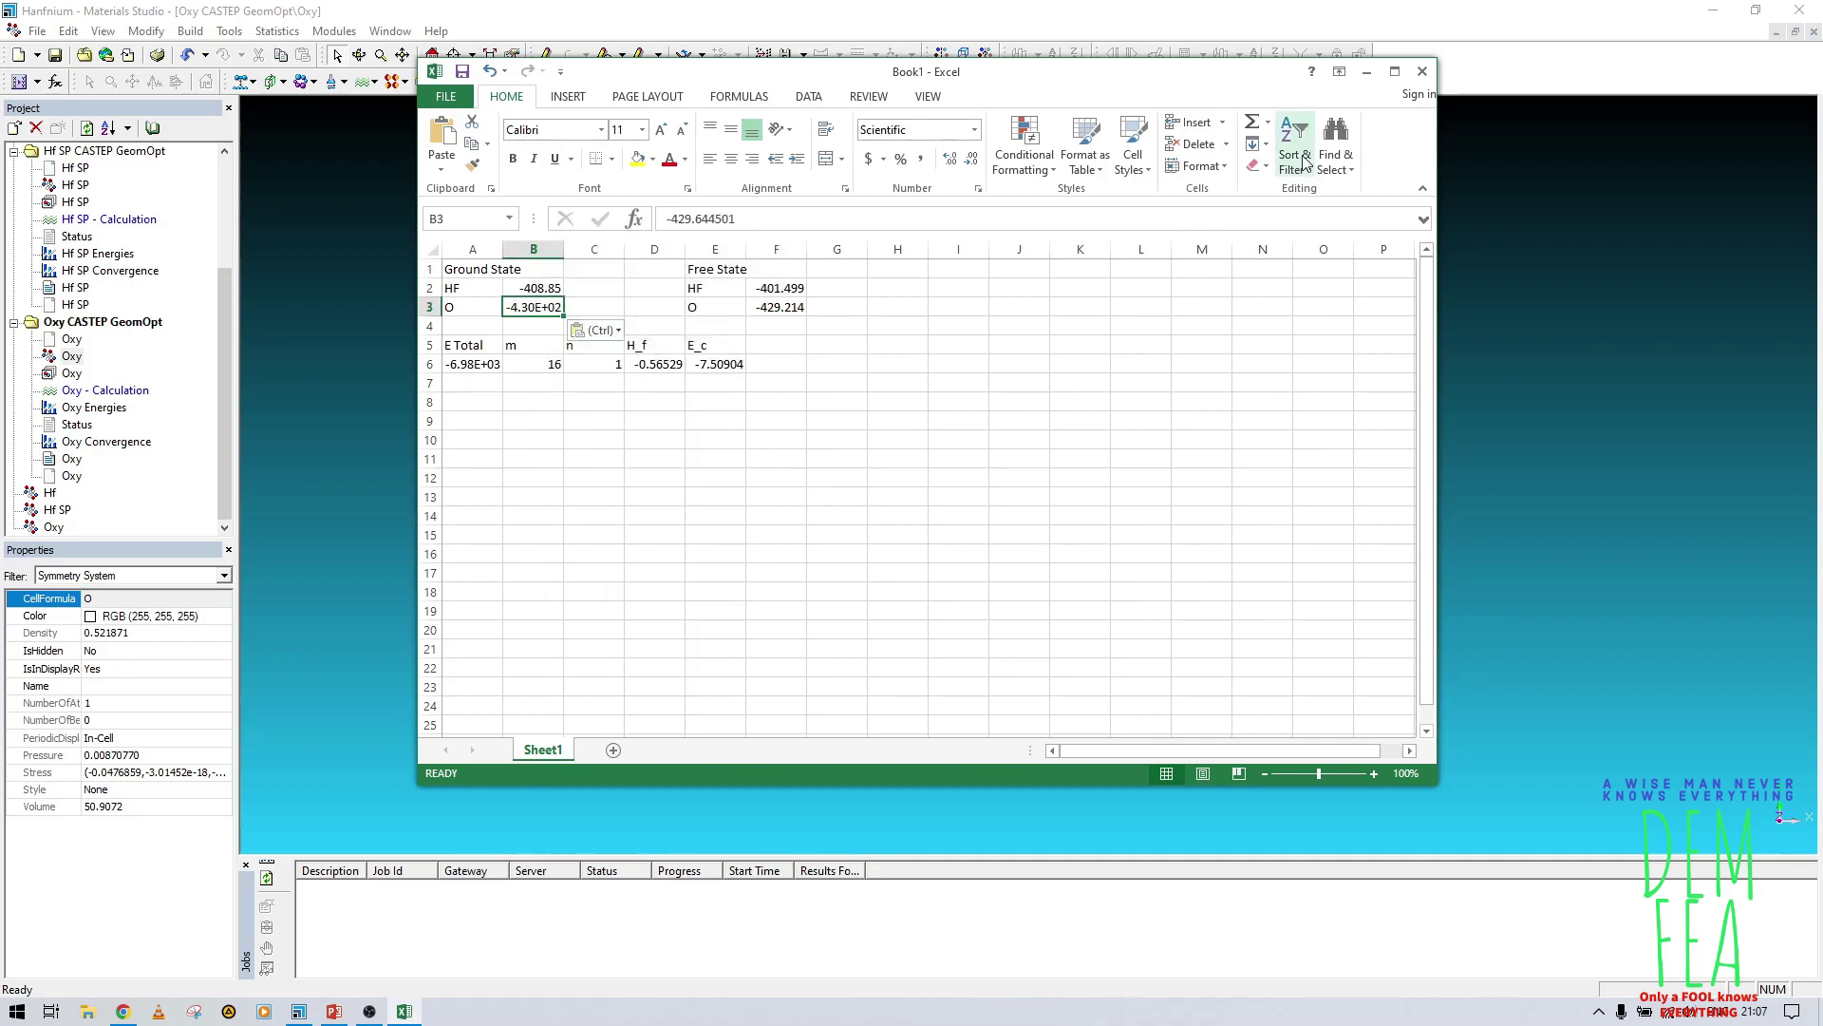
Step: Maximize the workbook and check the H_f formula in D6 and E_c formula in E6
click(1394, 72)
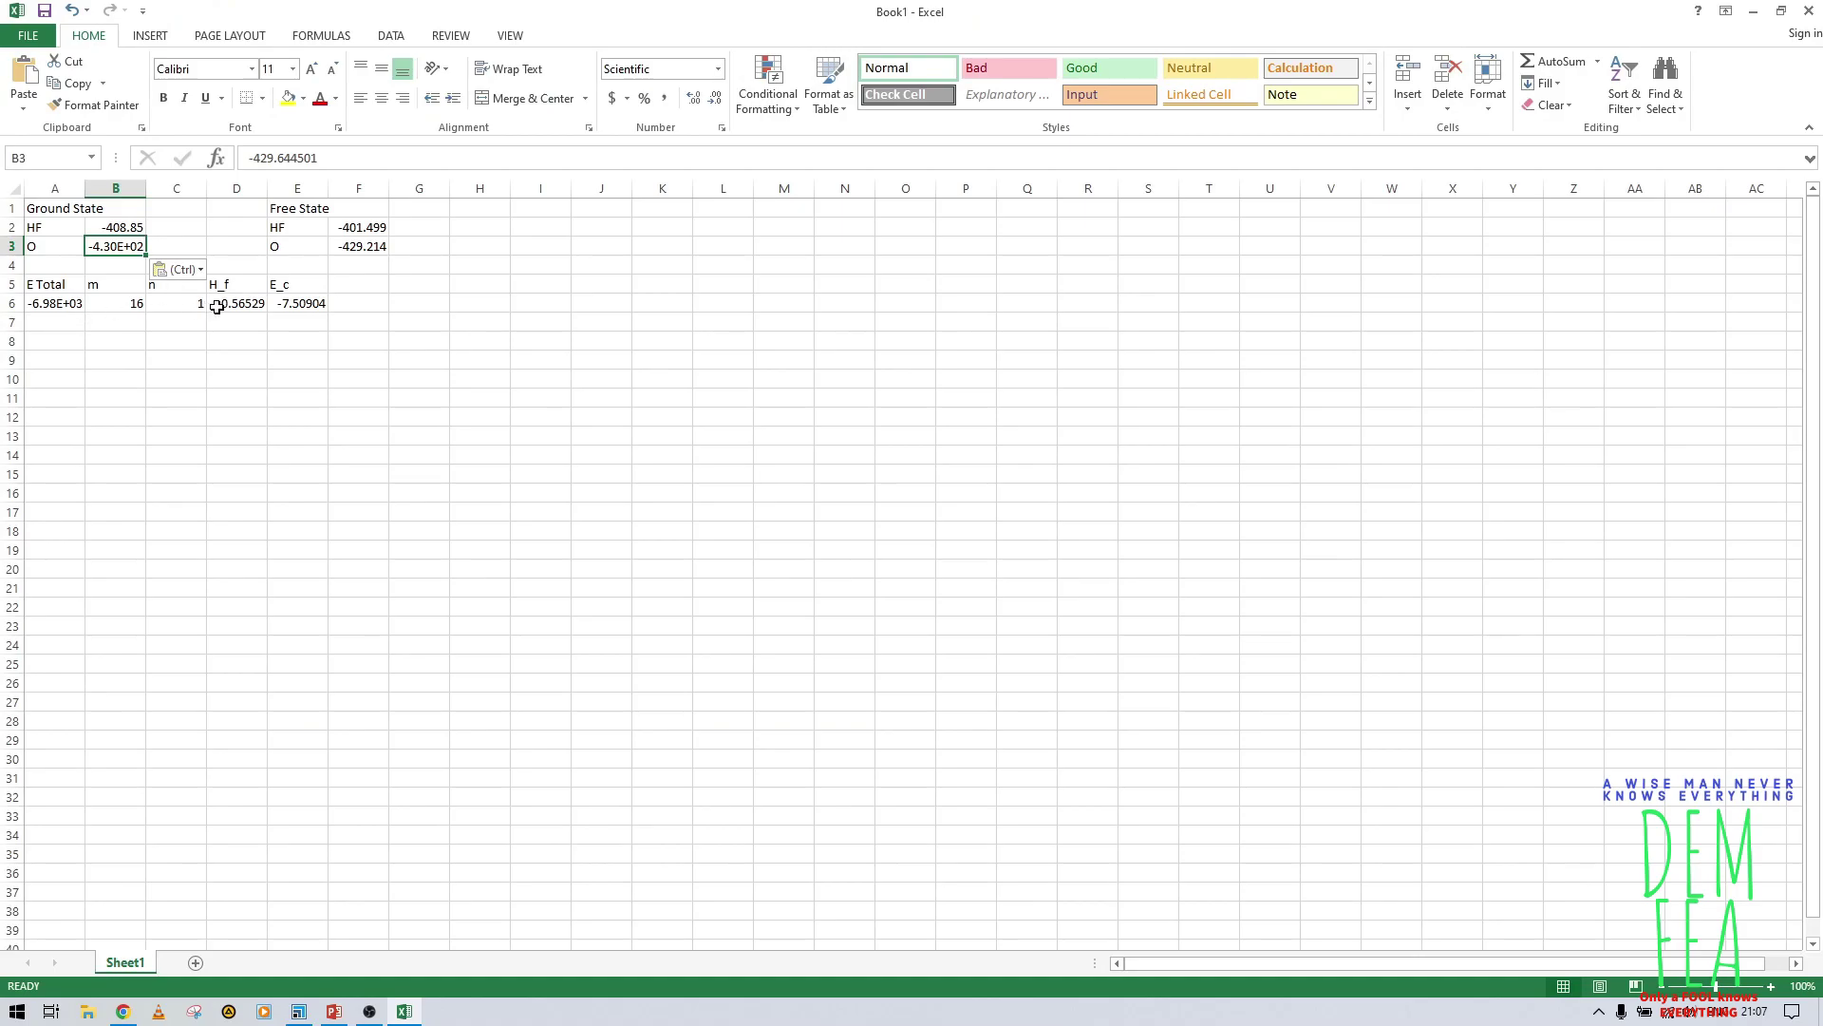
click(224, 304)
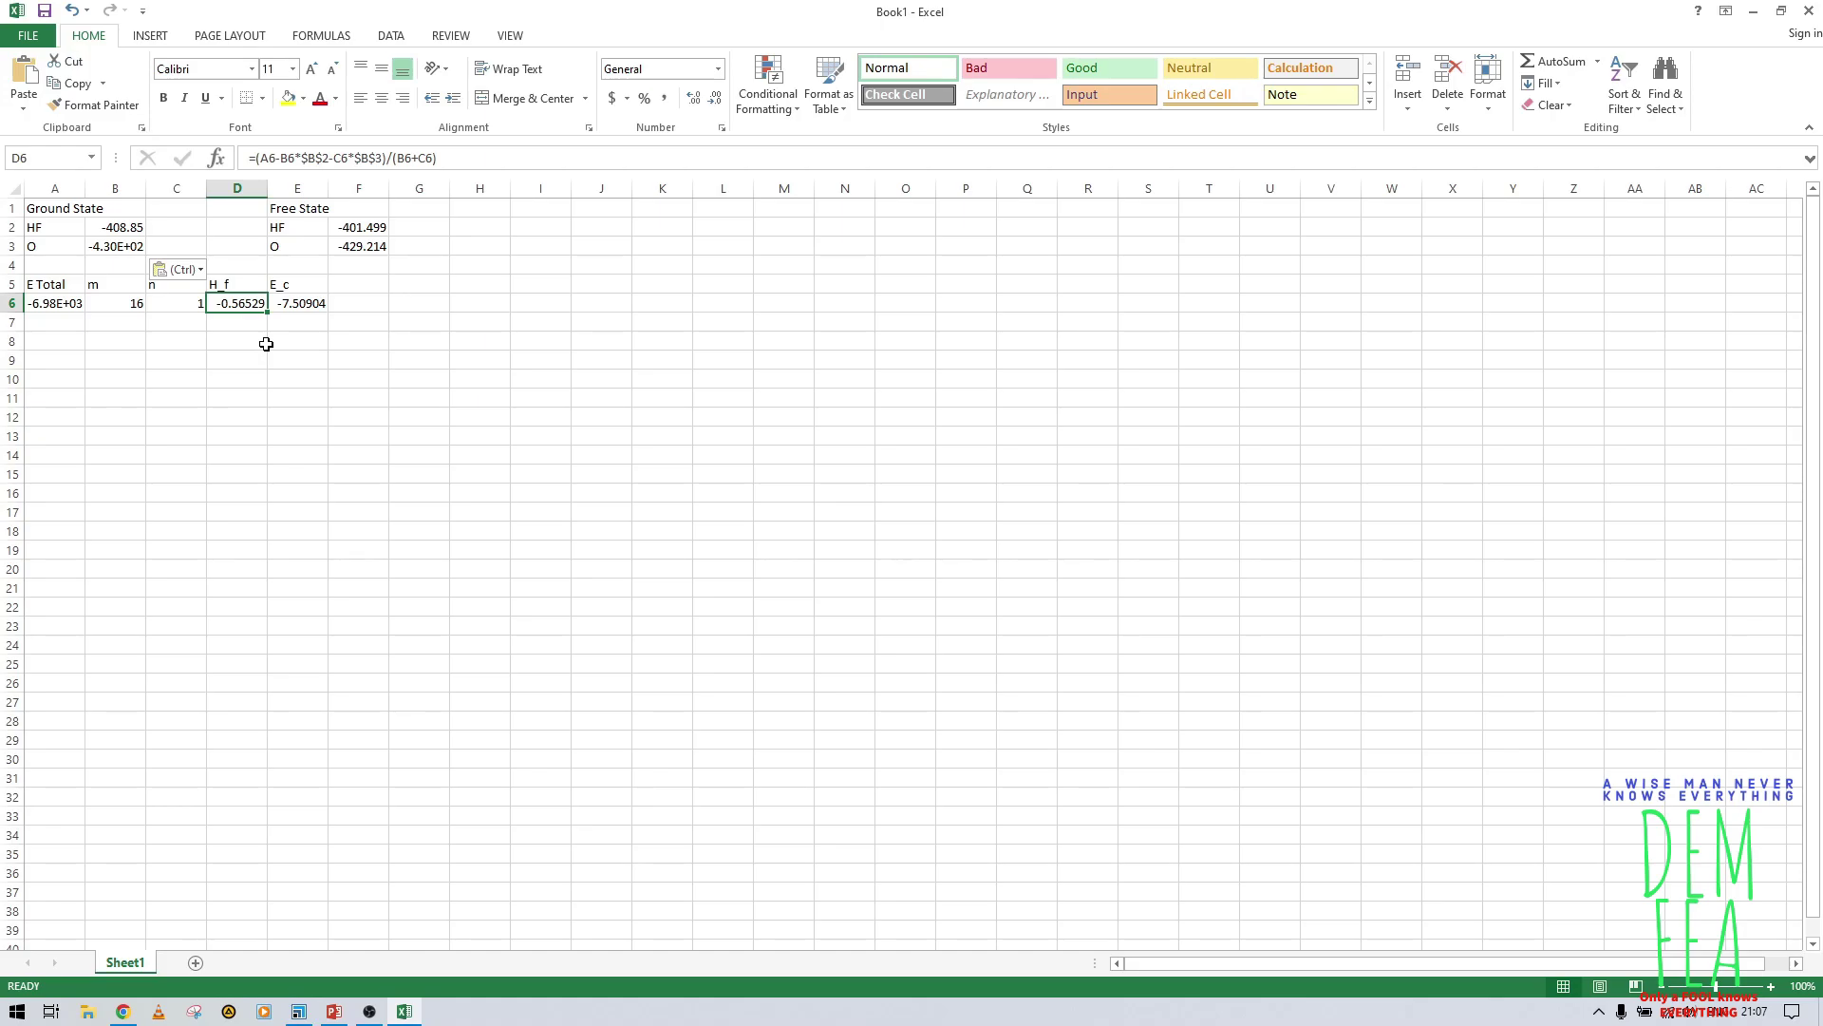
ctrl+scroll(265, 343, up, 4)
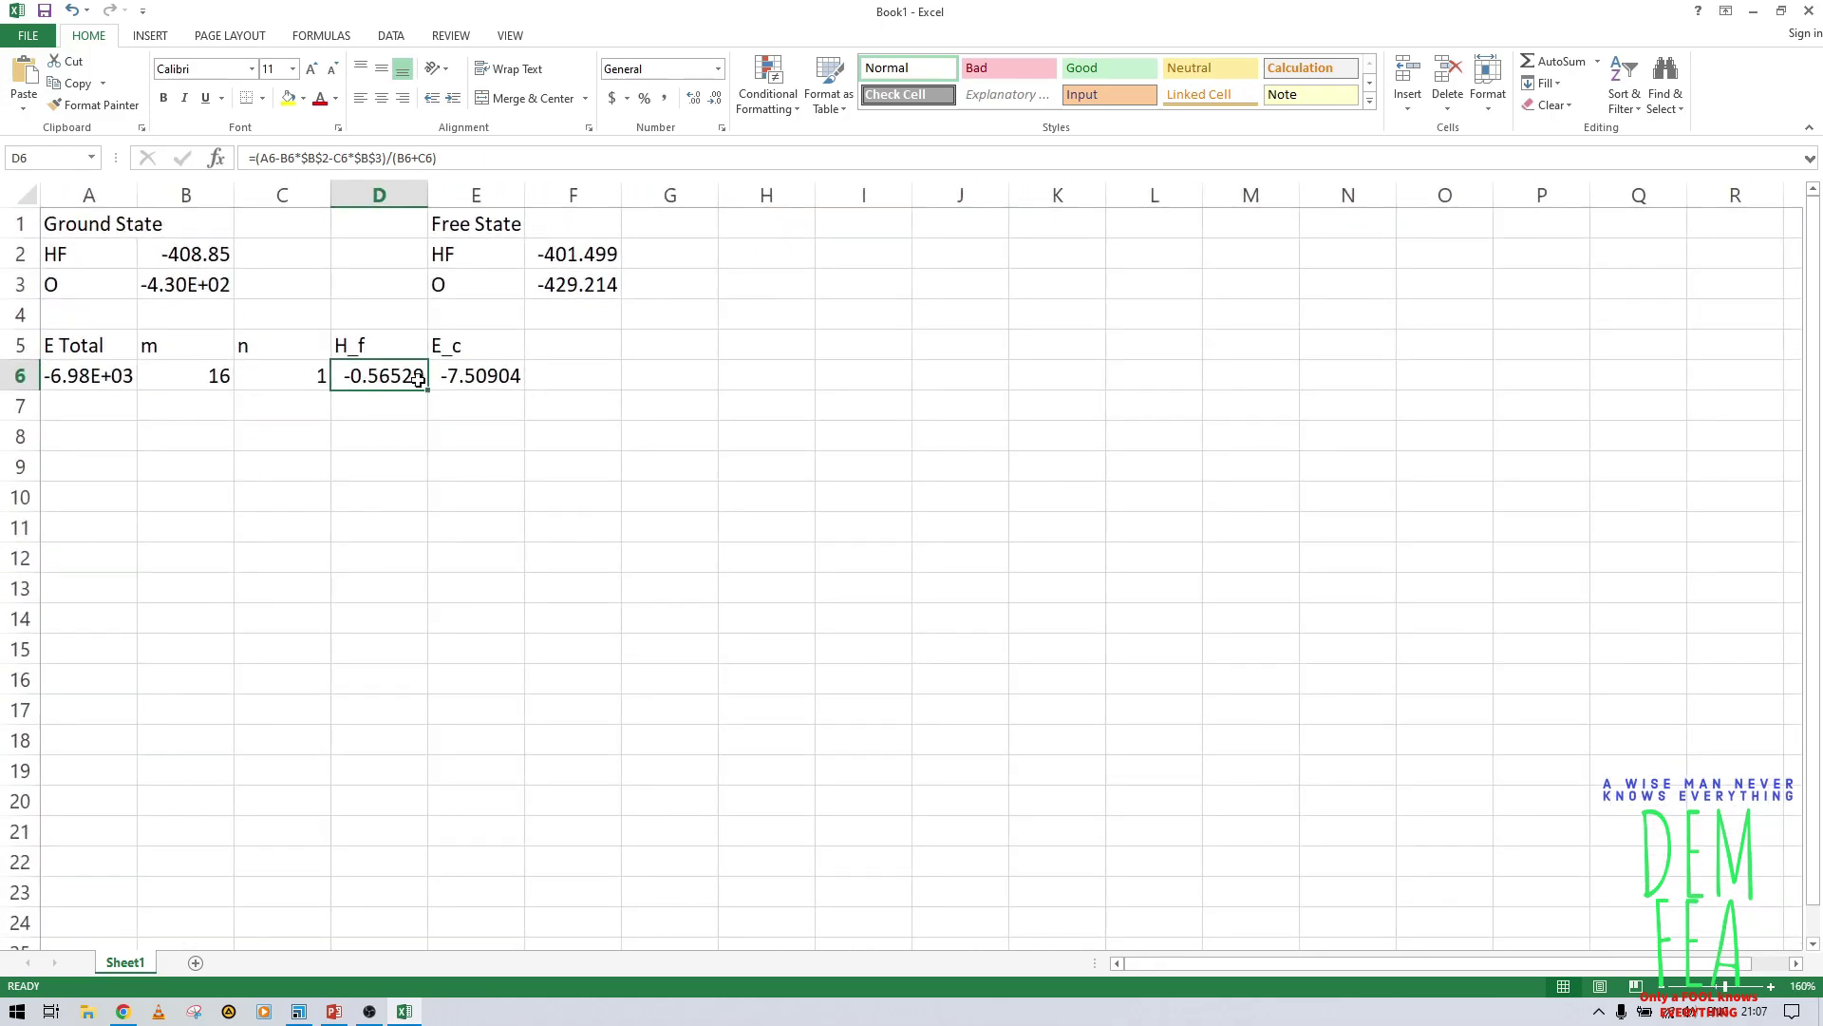
click(516, 368)
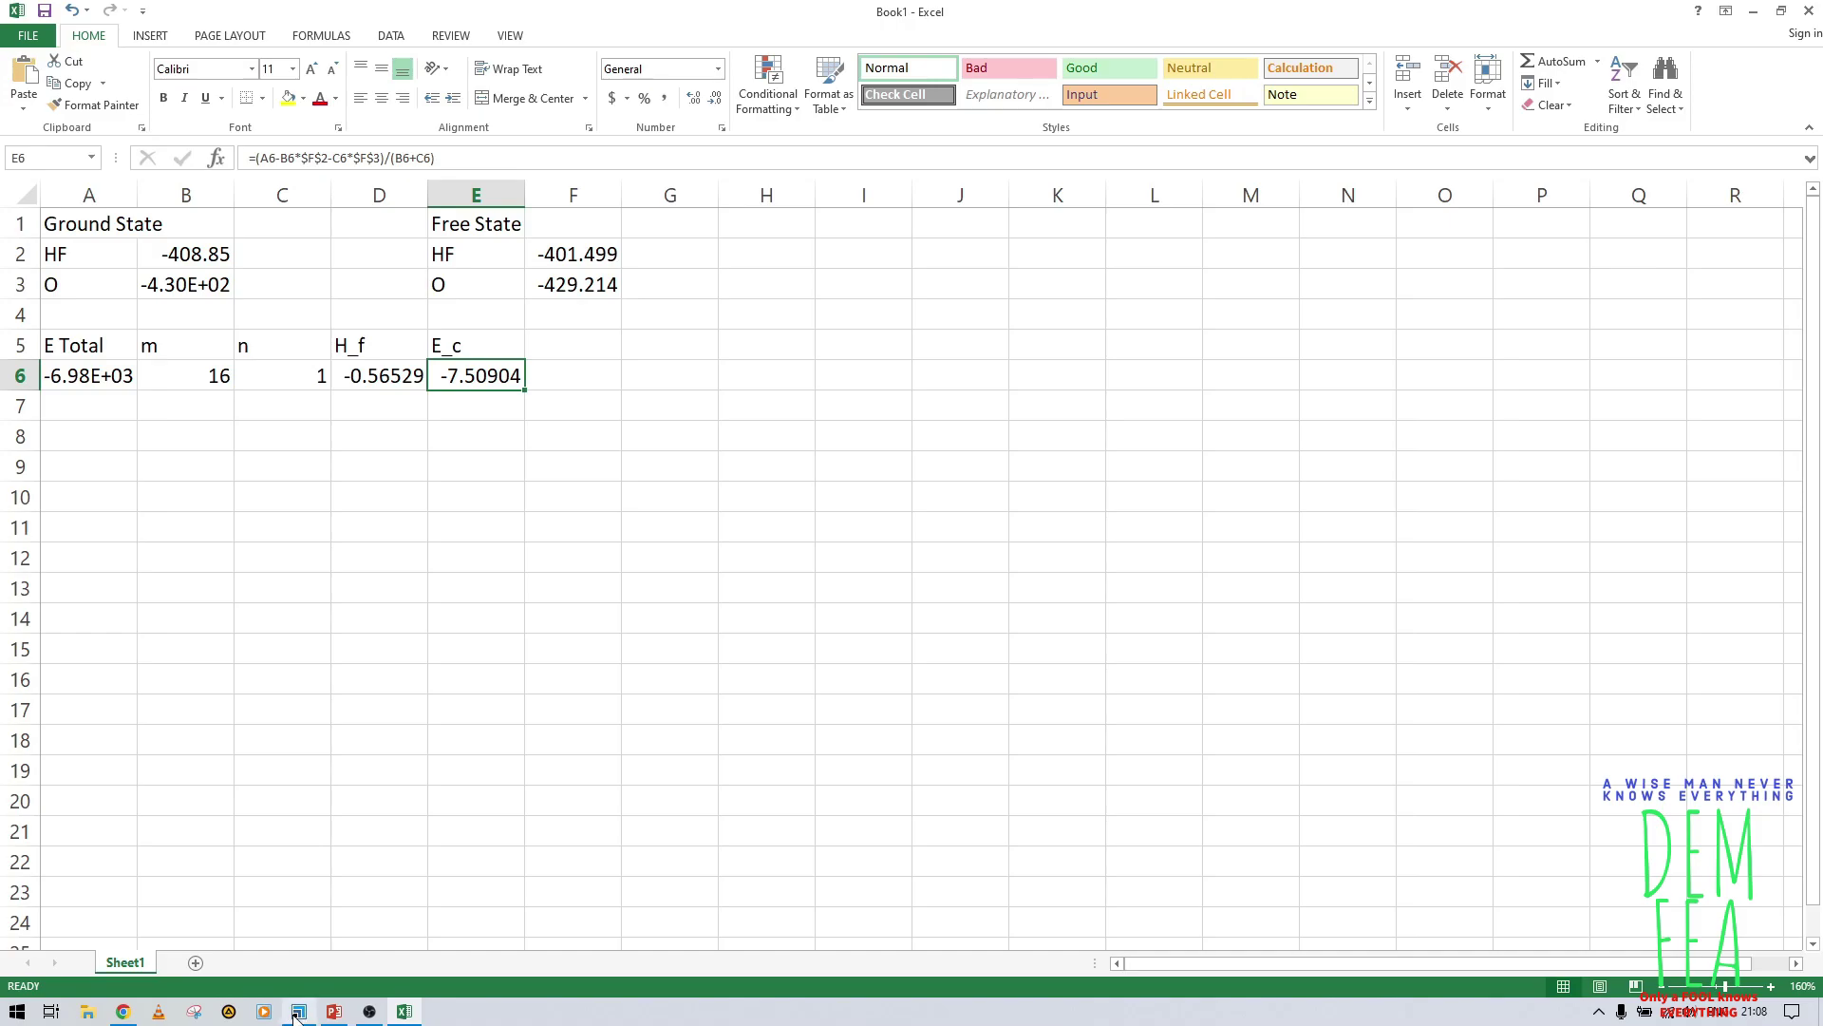
Step: Open the Hf SP supercell (Hf16O, volume 371.124) and rotate it for inspection
mouse_move(296, 1014)
click(299, 926)
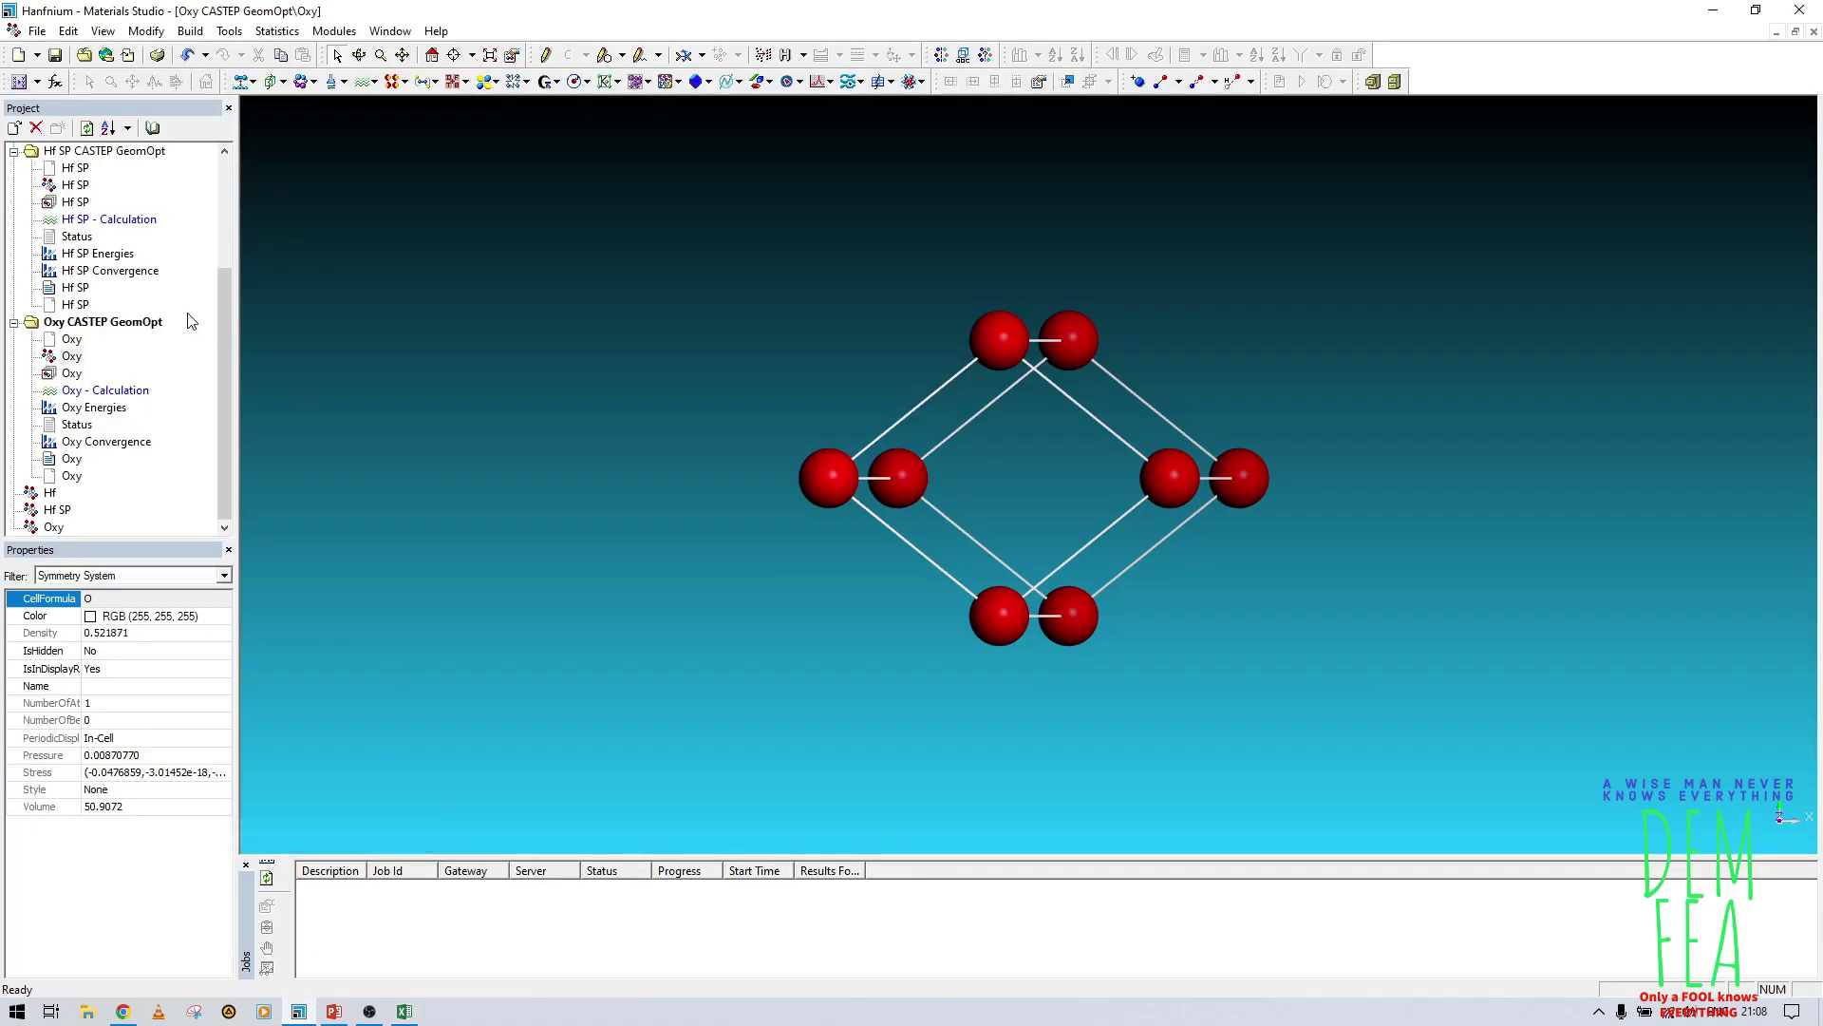
scroll(133, 326, up, 1)
scroll(133, 326, up, 2)
double_click(54, 357)
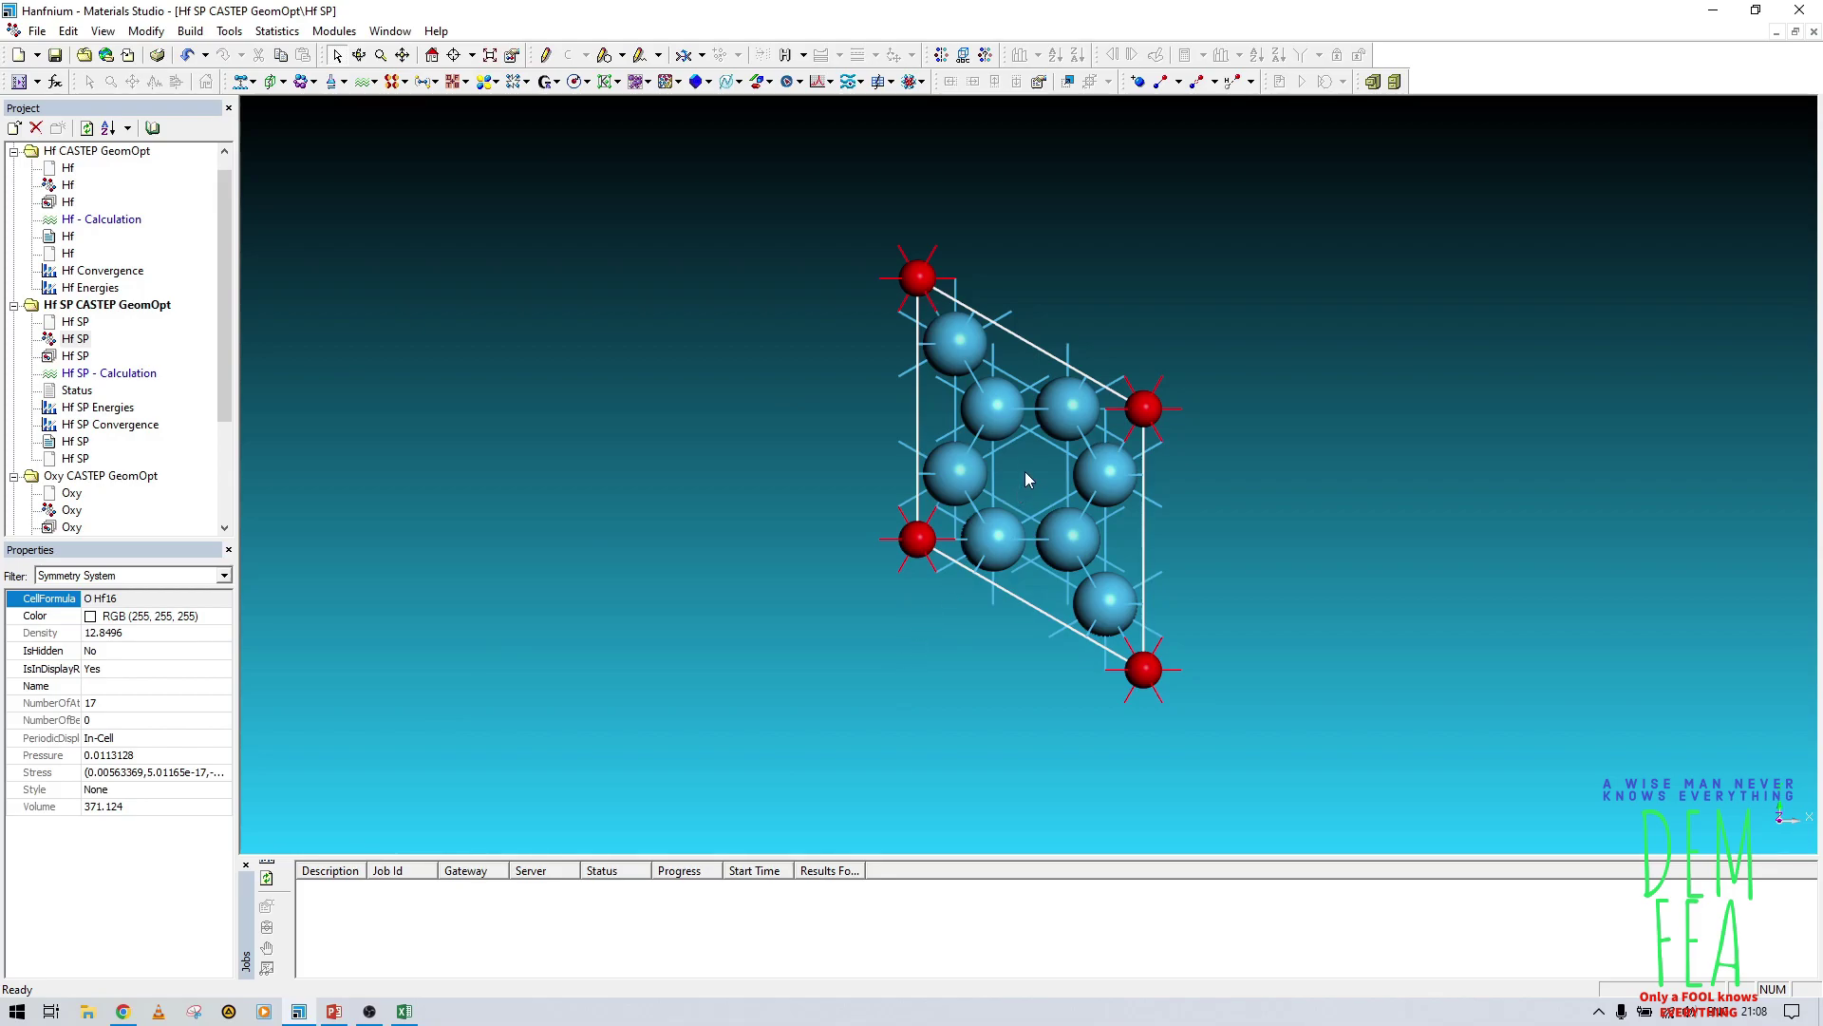
right_drag(1084, 578, 1069, 498)
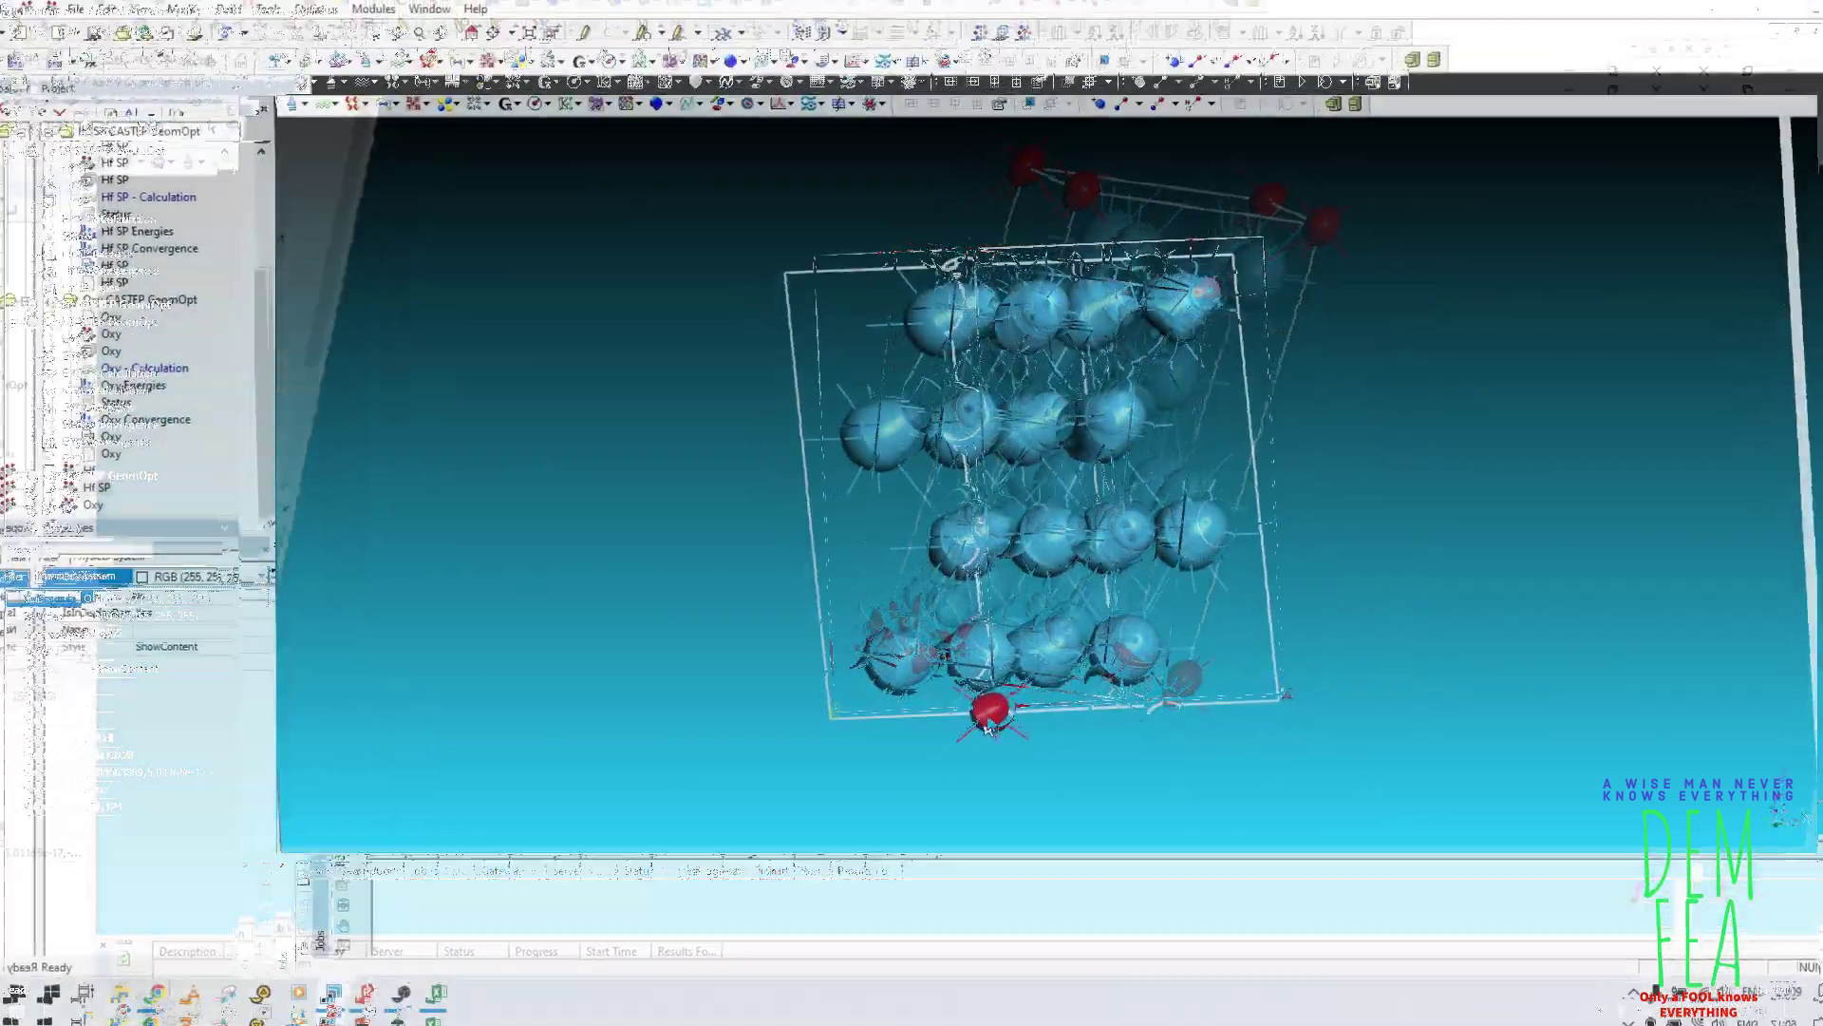
Step: Delete the selected atom and select hafnium atoms in the middle and bottom rows
right_click(992, 708)
click(1040, 472)
click(1122, 424)
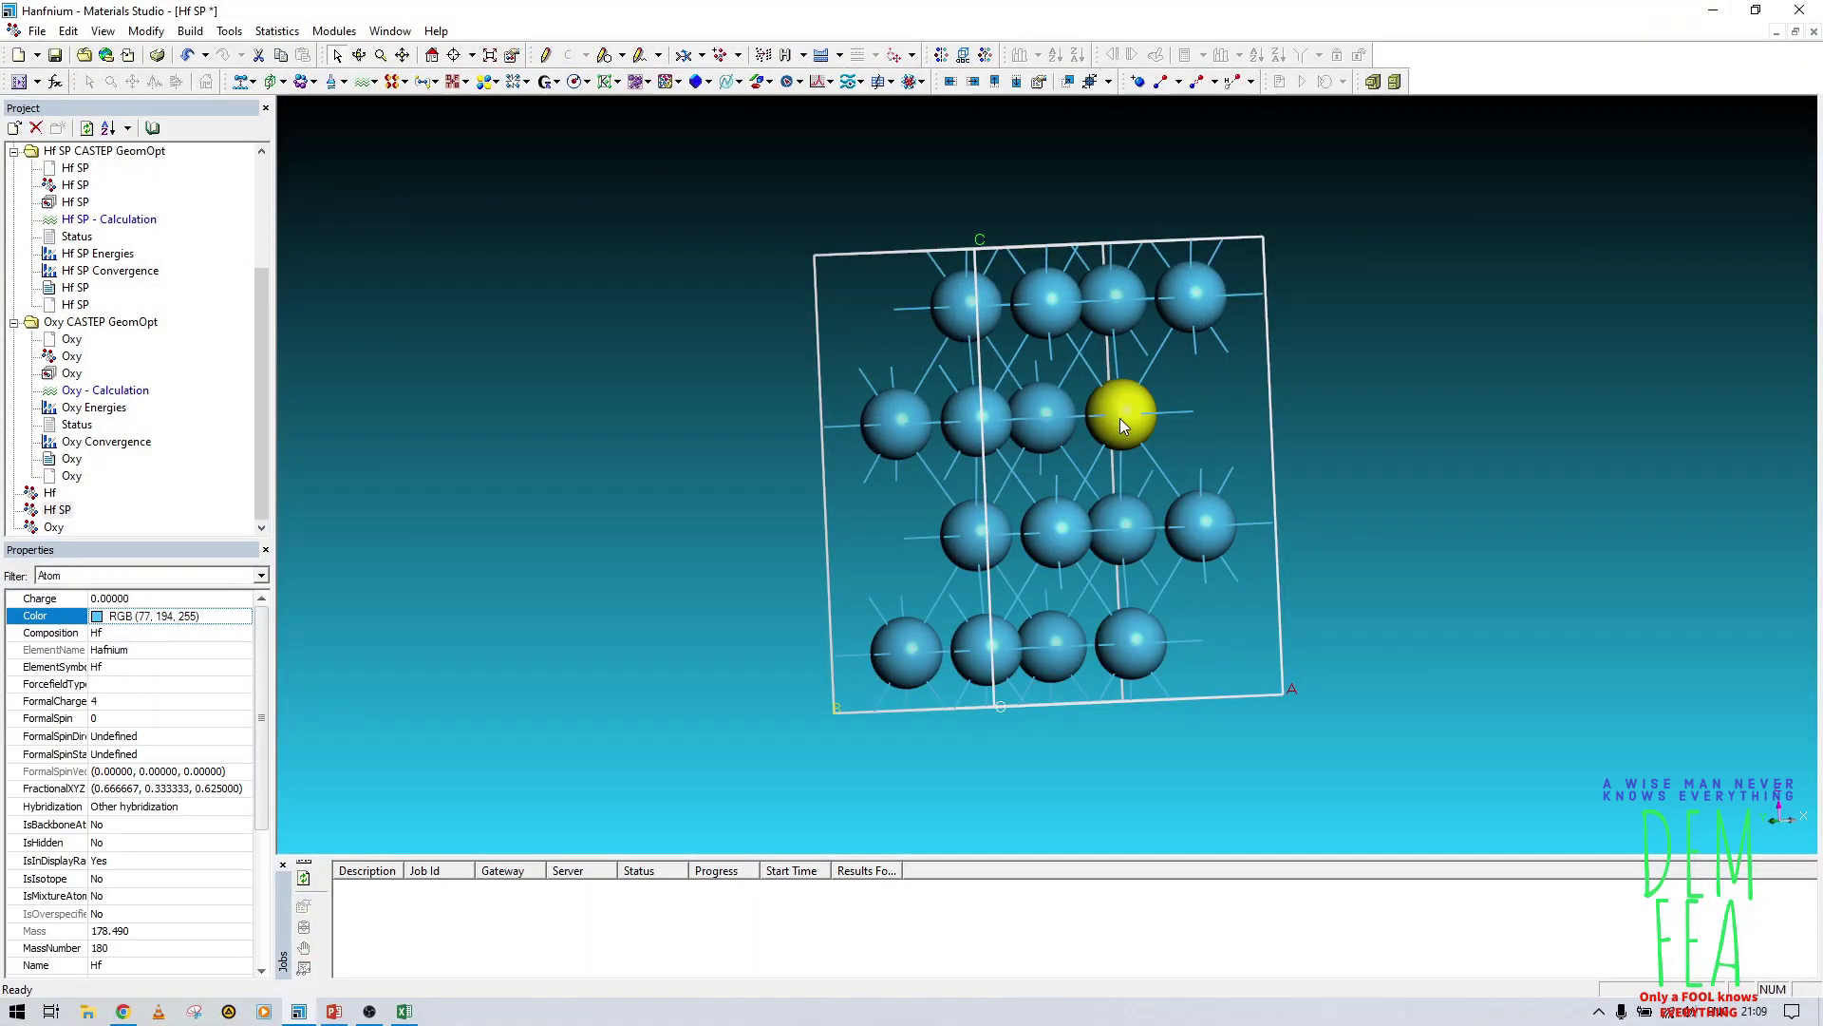
click(1139, 646)
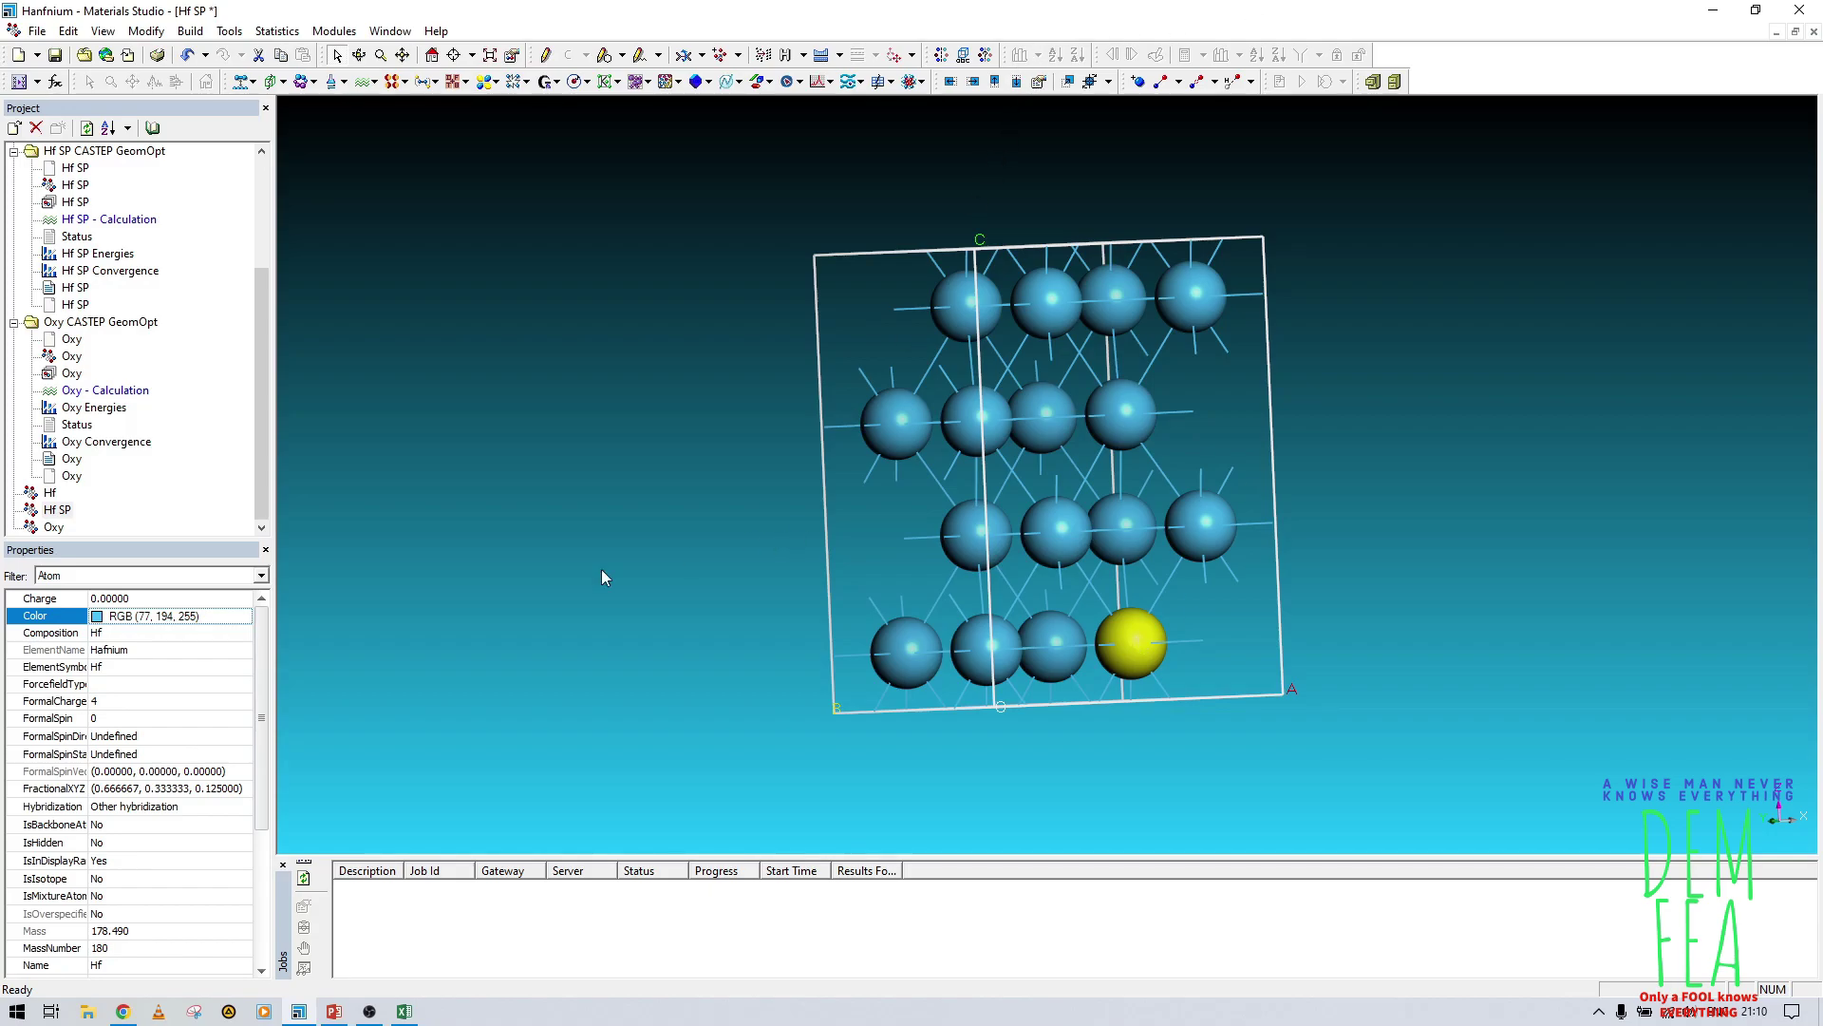
Step: Add an oxygen atom at b coordinate 0.333, accepting the overlapping-atom warning
click(426, 81)
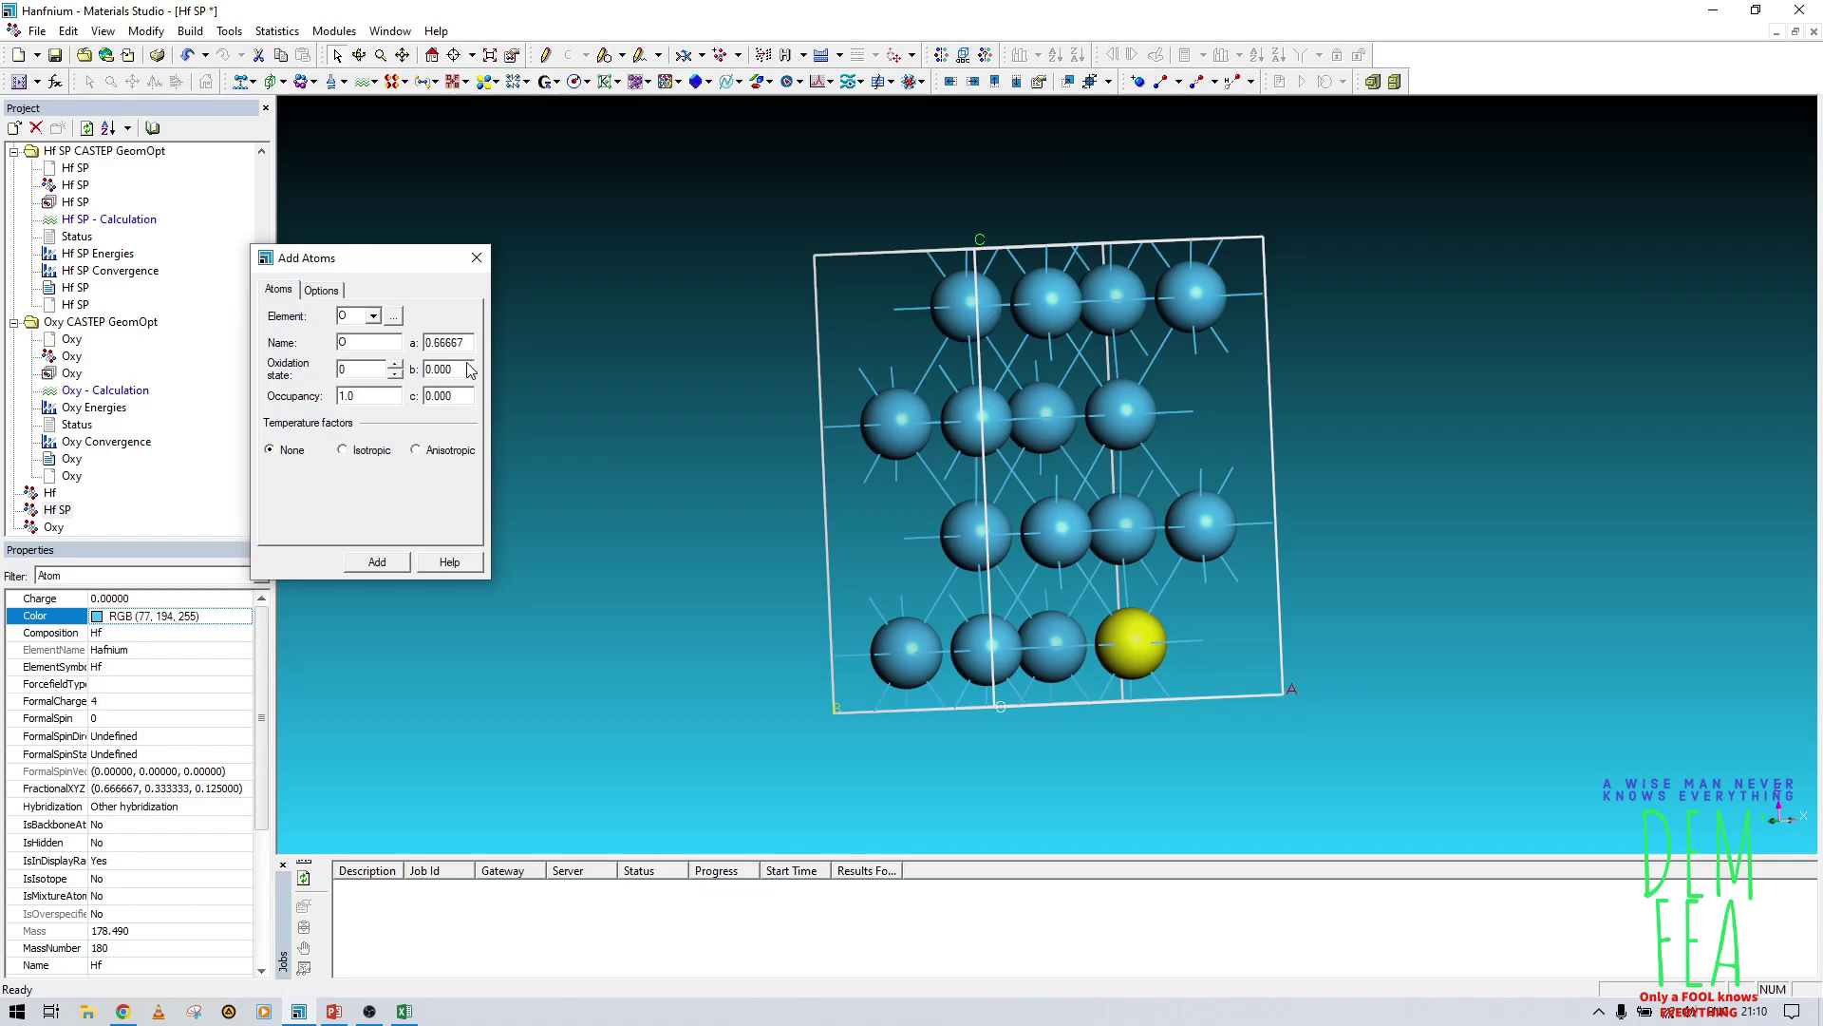
double_click(468, 369)
text(0.3333)
click(380, 562)
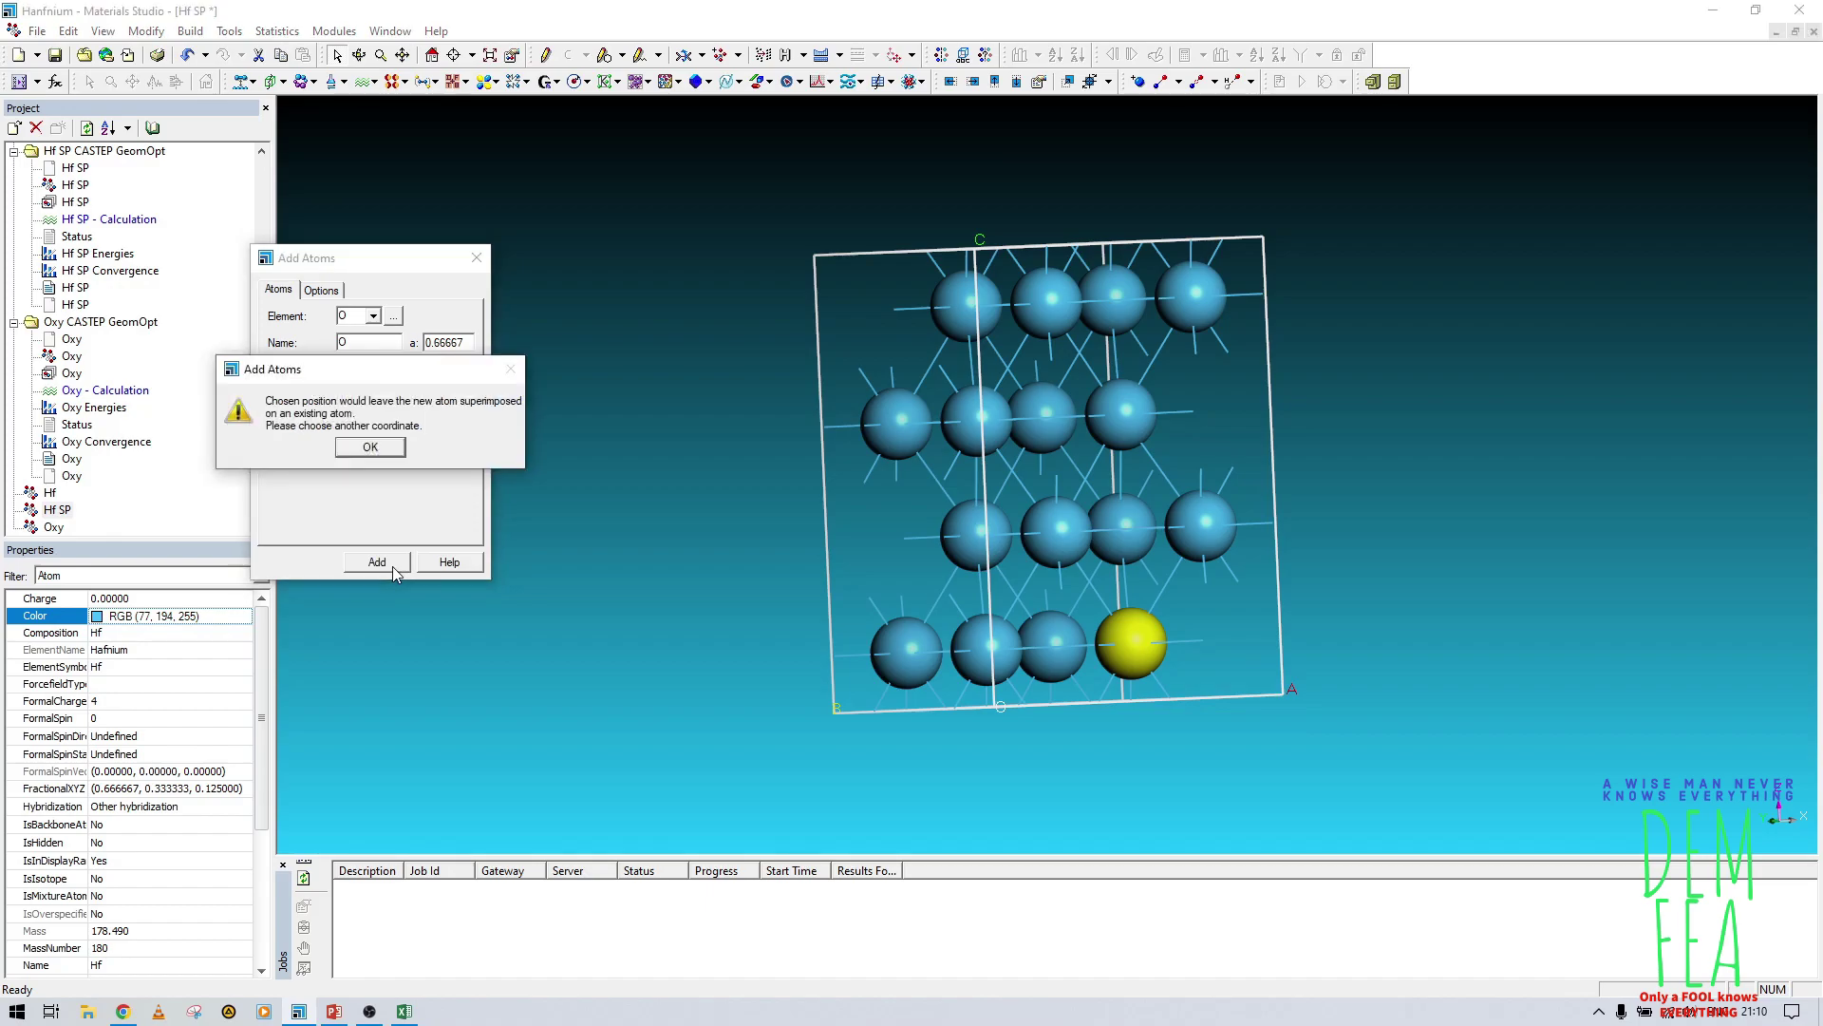
key(Return)
click(477, 258)
Step: Display the oxygen interstitial as a CPK sphere at scale 0.4
right_drag(1104, 686, 1337, 565)
click(1116, 561)
right_click(1115, 561)
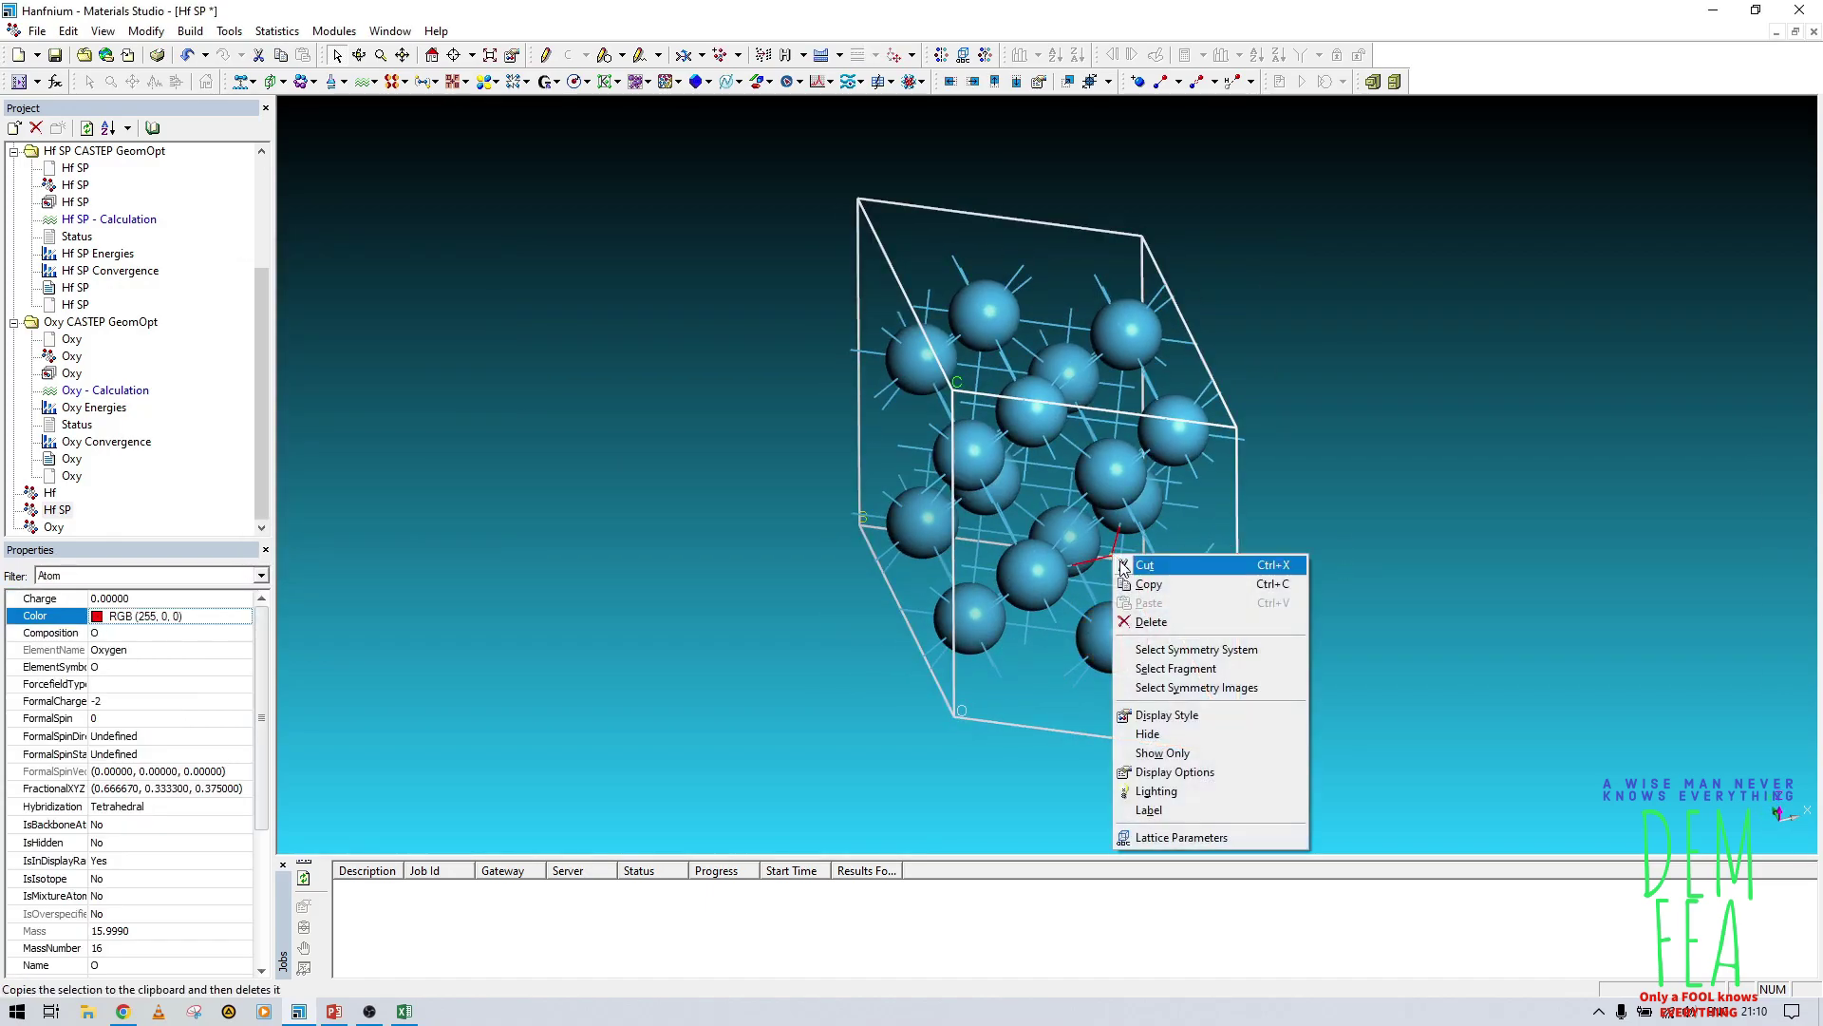
key(Escape)
click(1108, 560)
right_click(1107, 560)
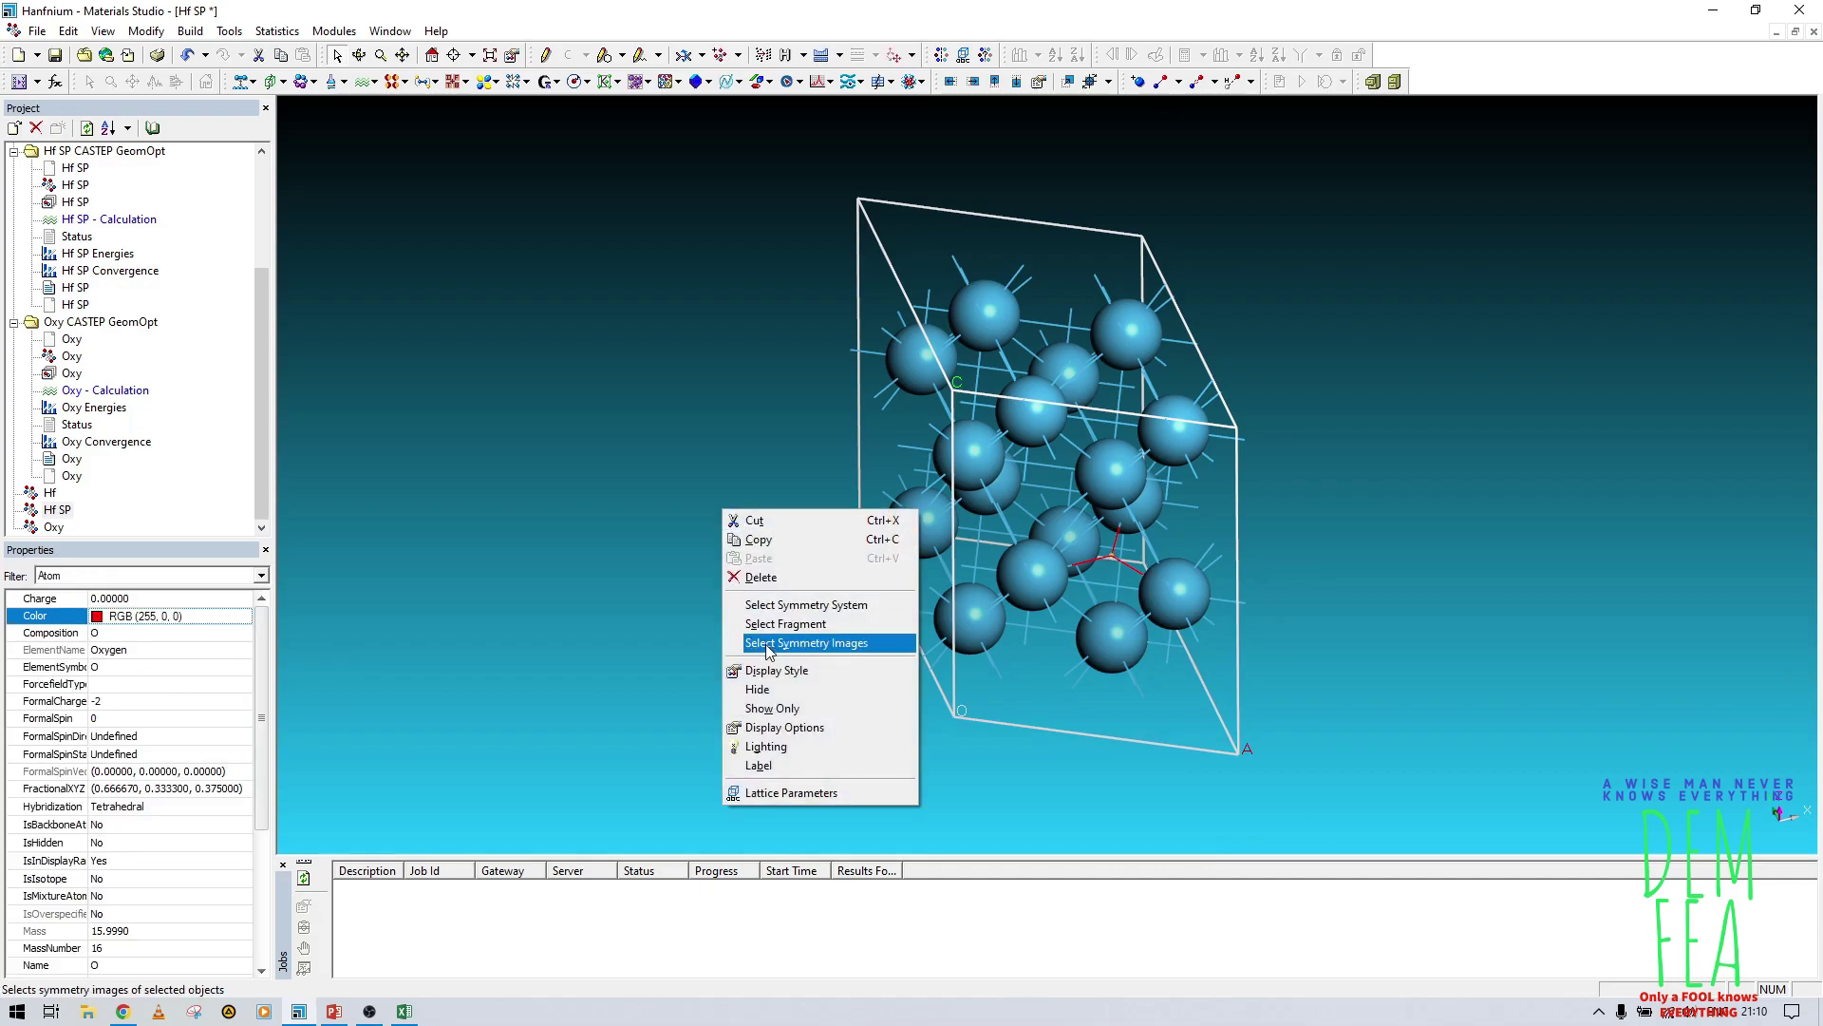
click(819, 676)
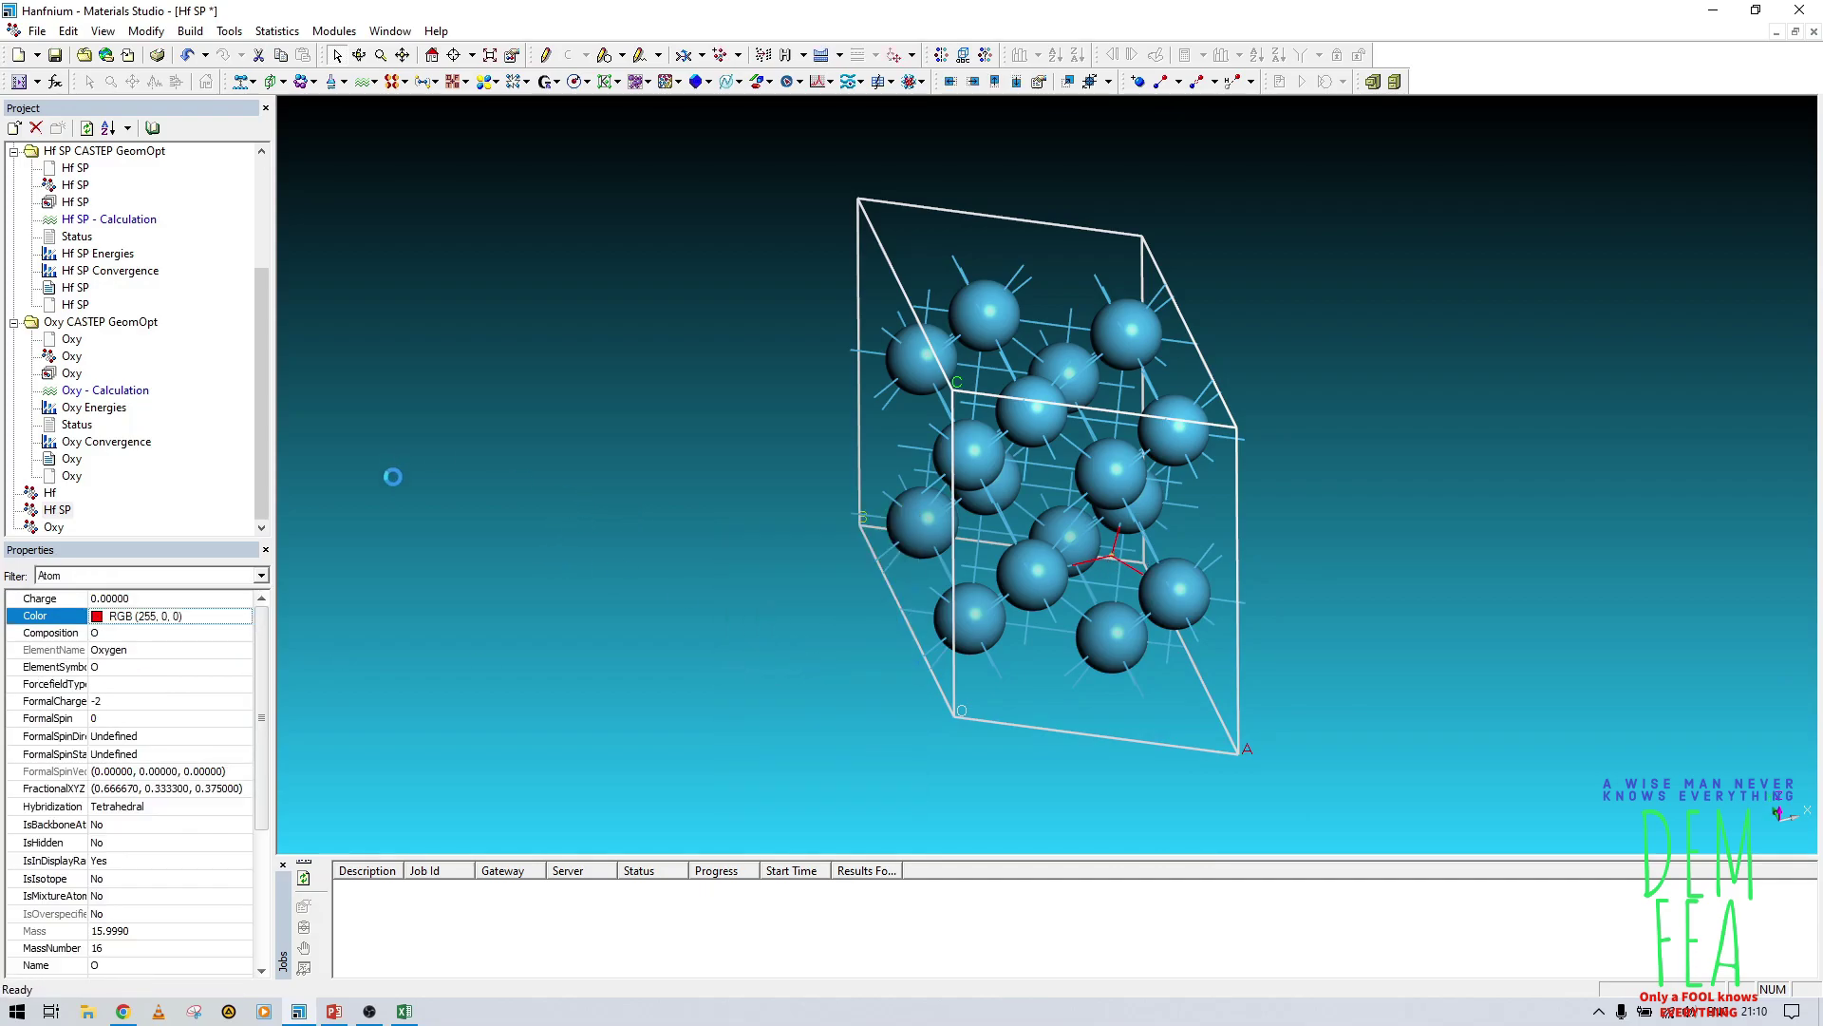
click(297, 491)
click(409, 520)
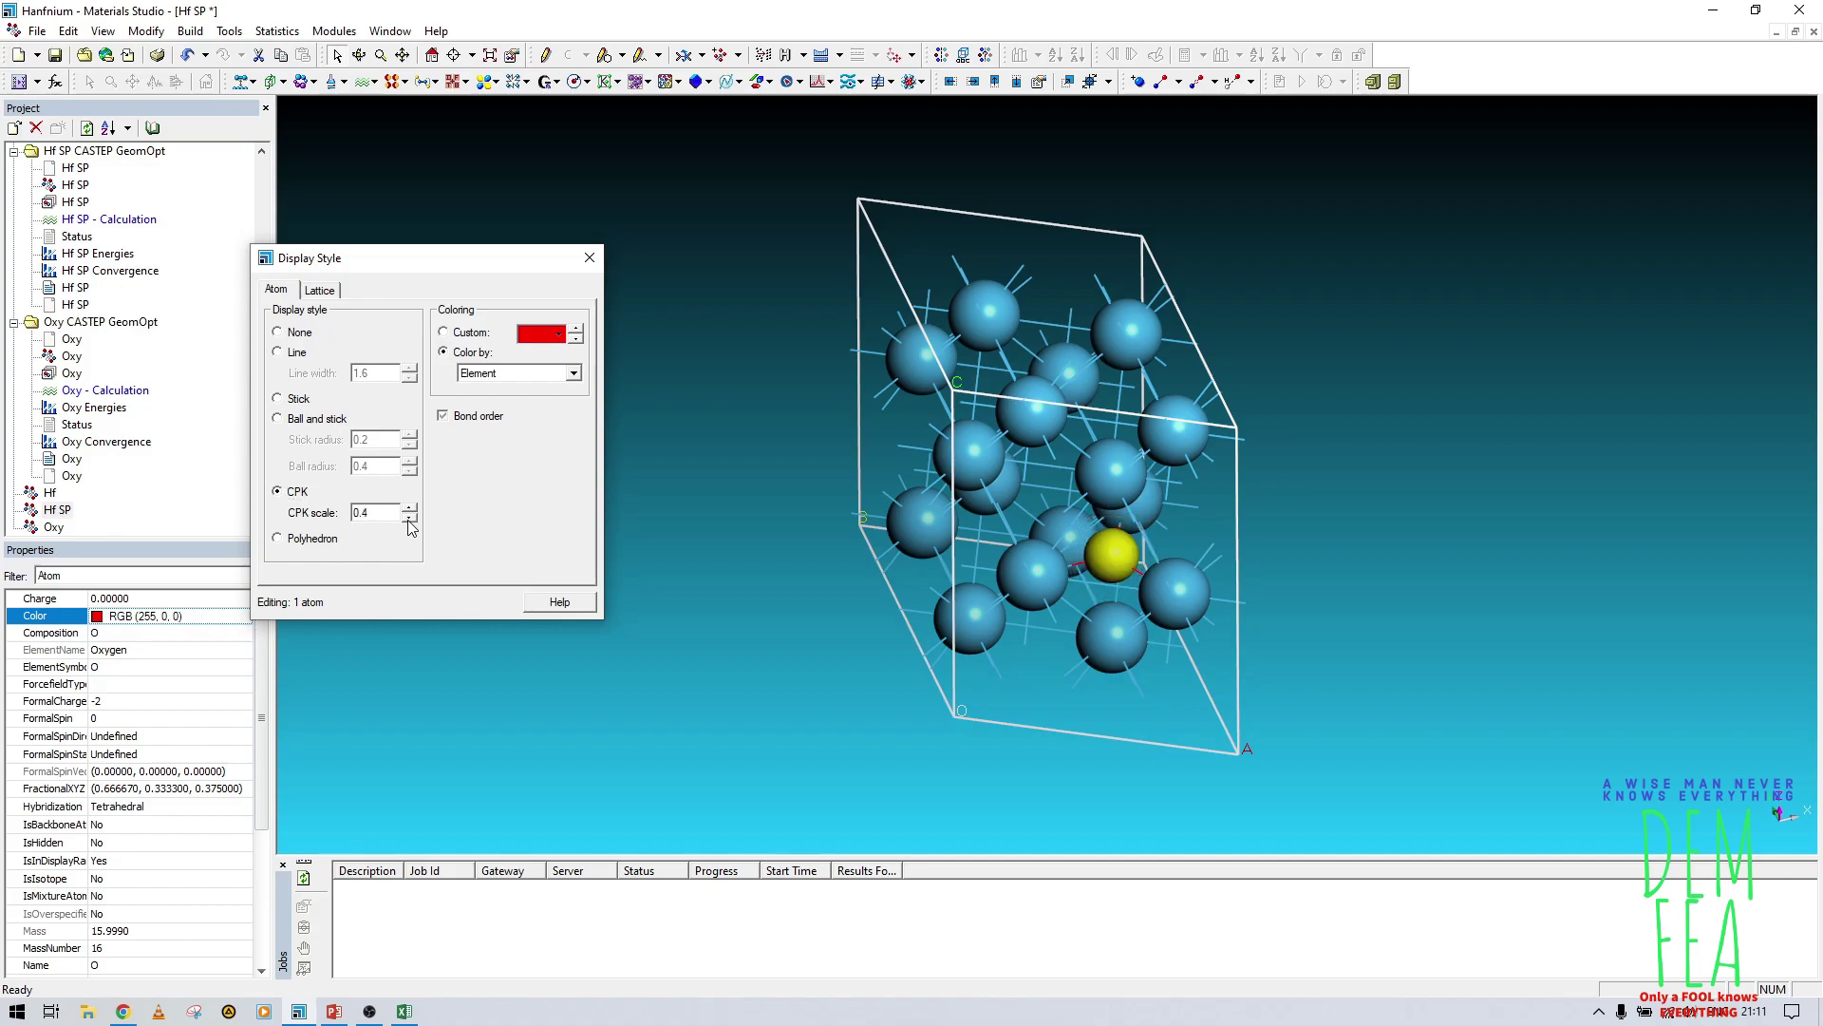
click(588, 258)
Step: Open the Hf SP CASTEP Calculation setup
click(452, 487)
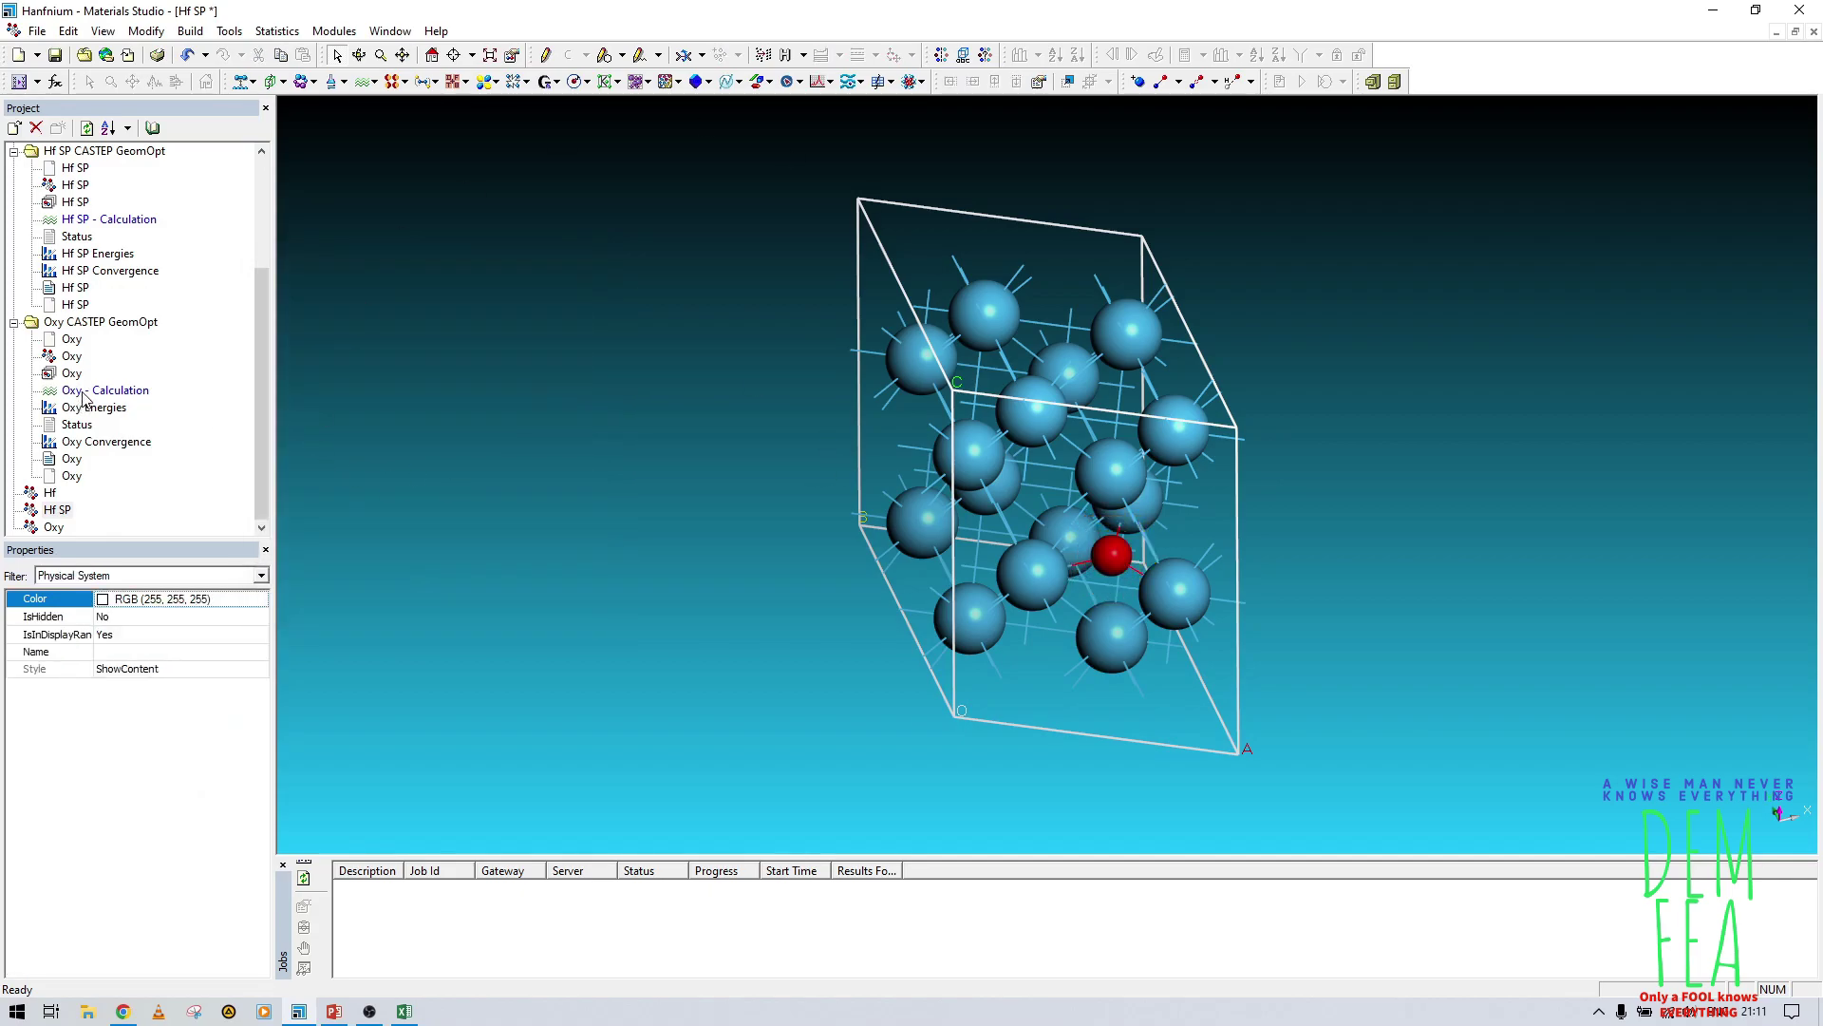
scroll(124, 285, up, 1)
double_click(121, 273)
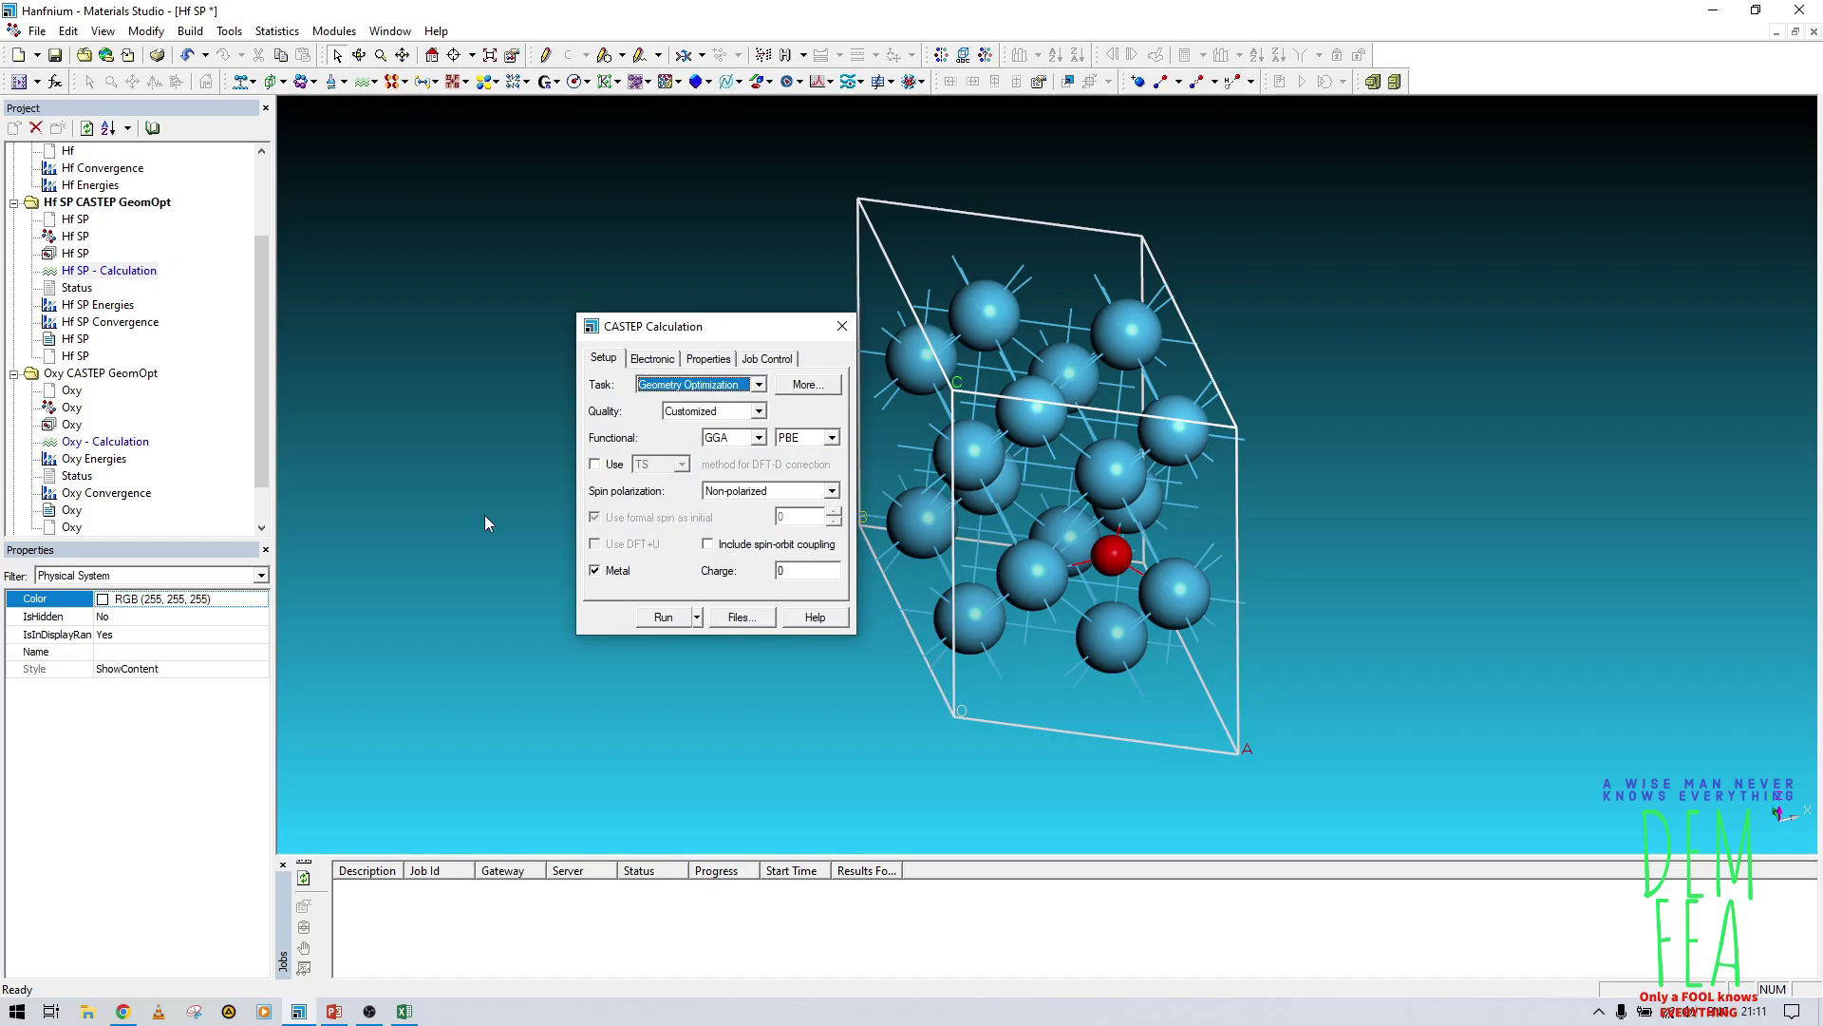
Step: Run the Hf SP geometry optimisation with symmetry conversion, then open and rotate the optimised structure
click(679, 625)
click(639, 509)
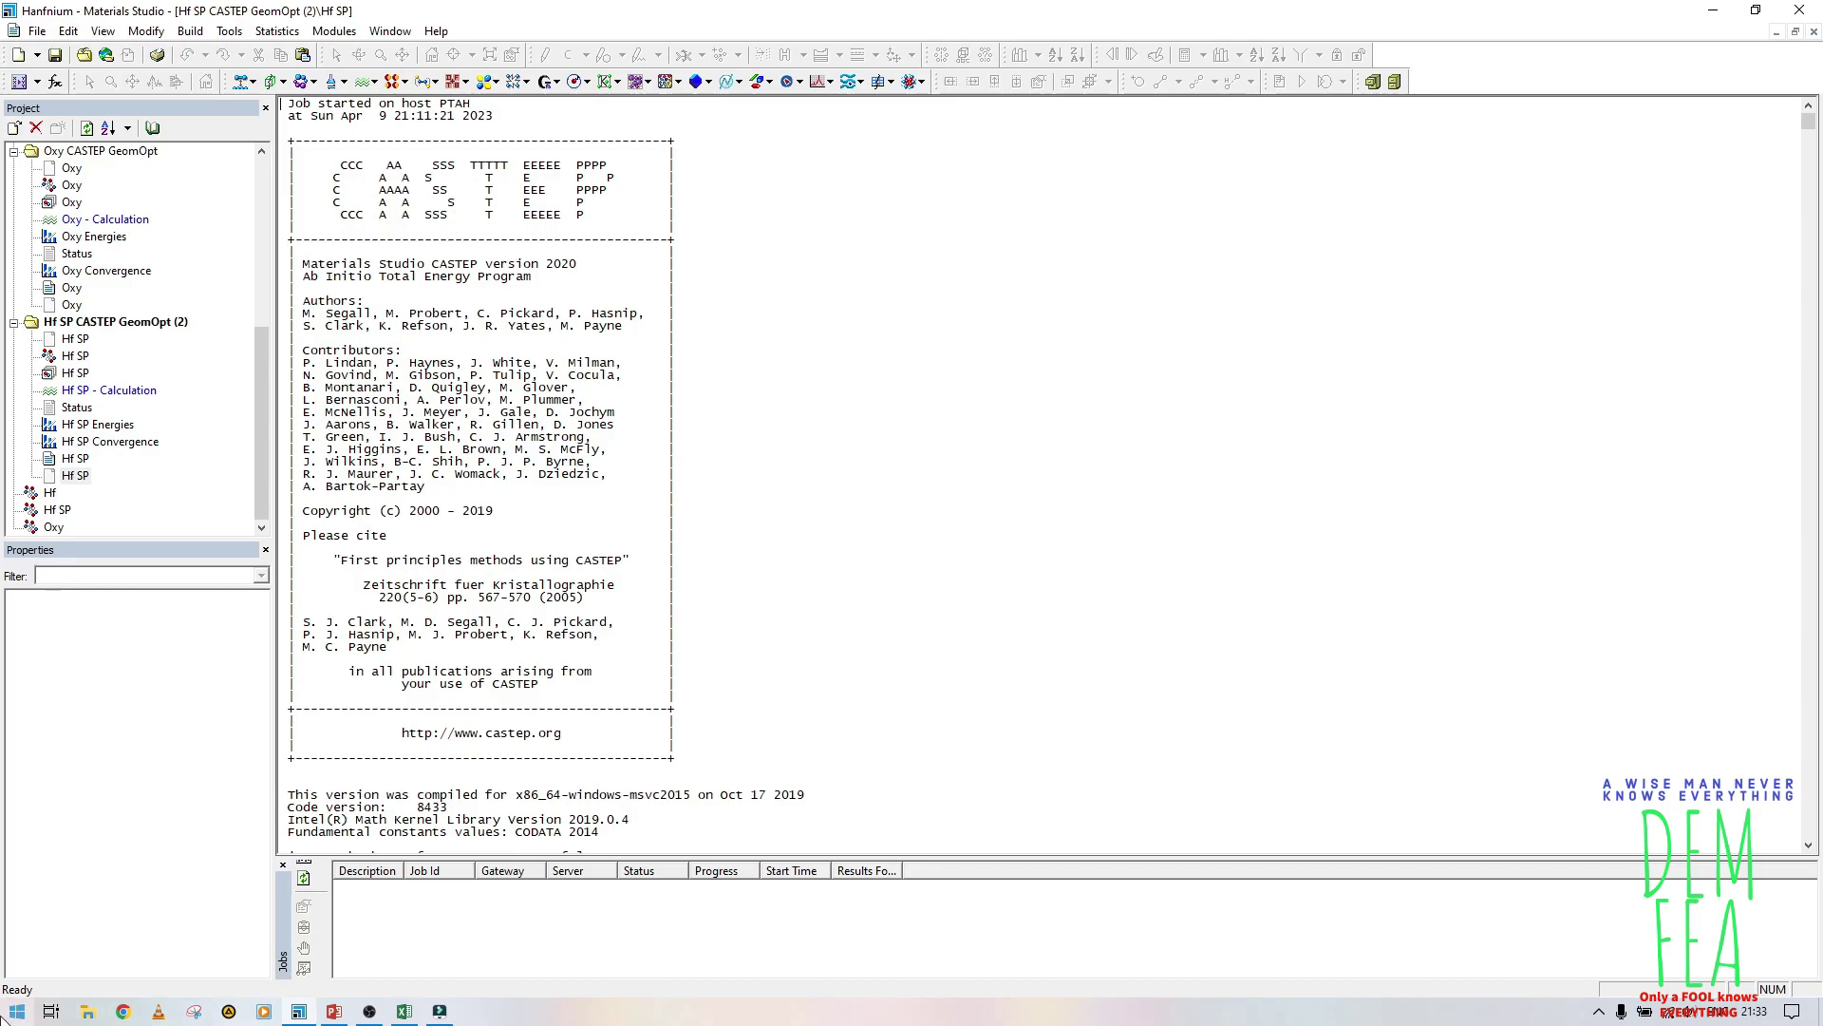
click(81, 357)
double_click(81, 358)
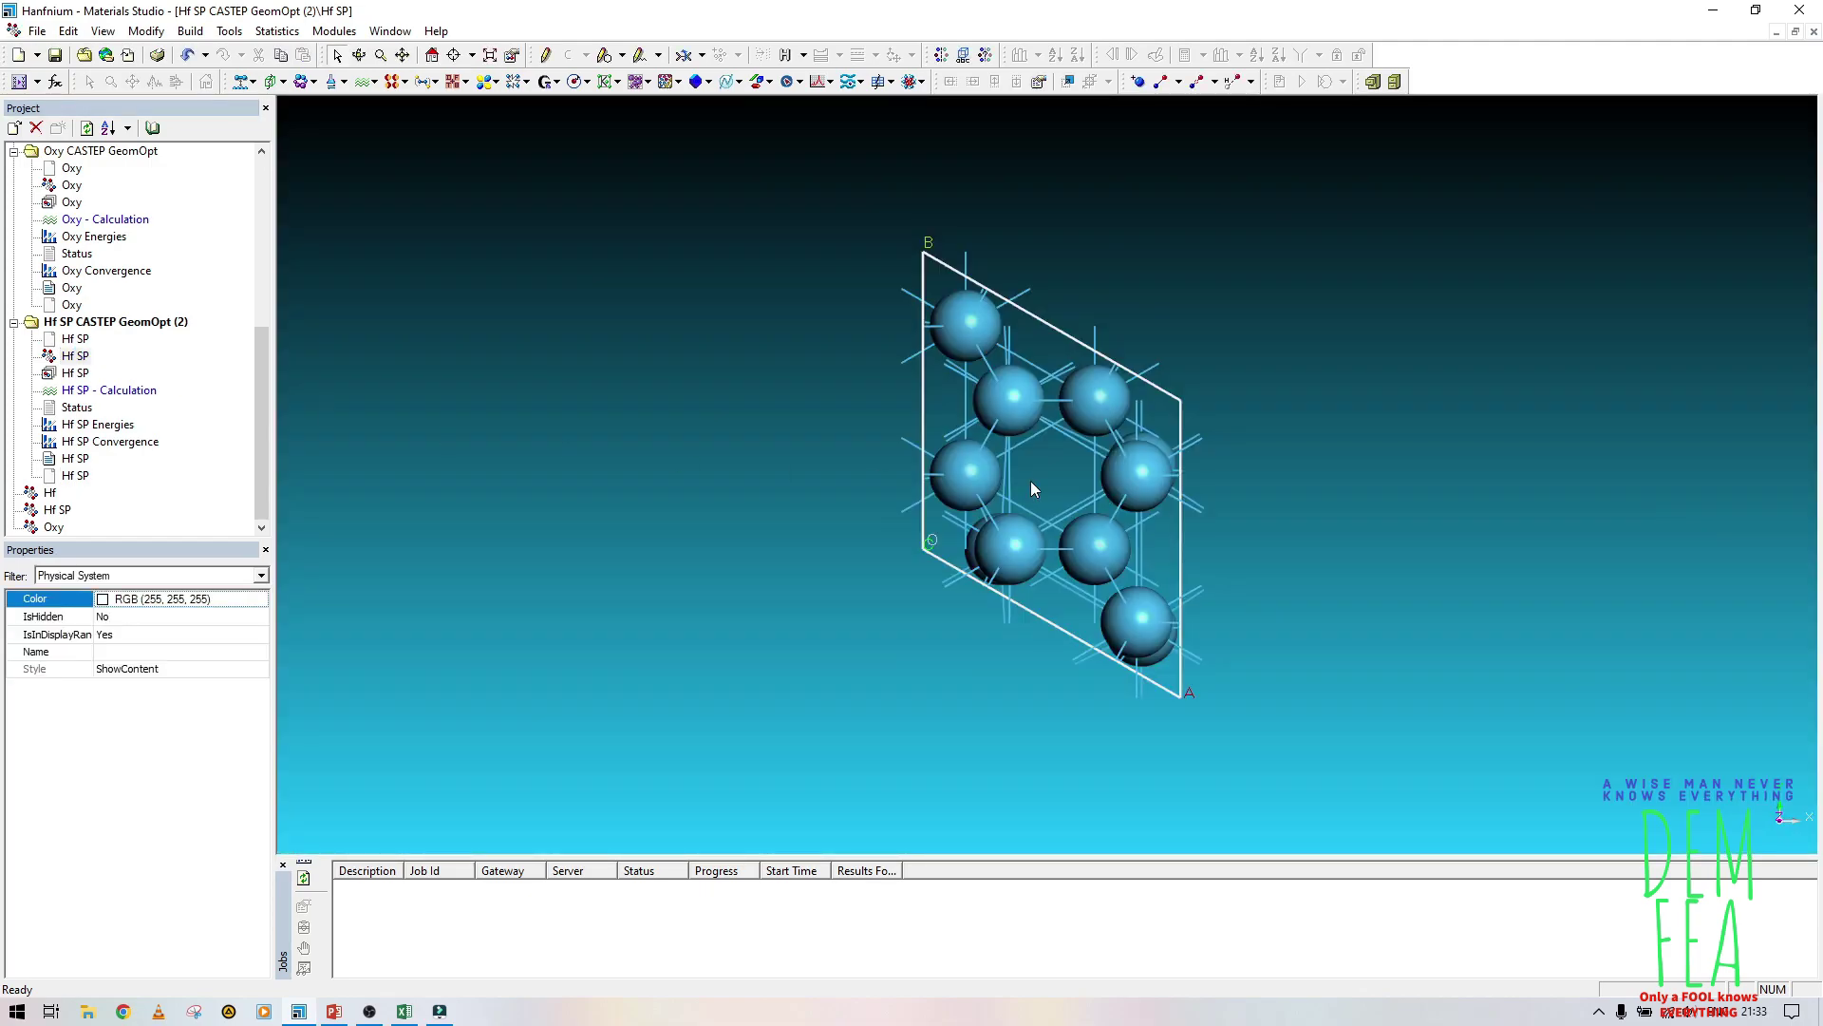
right_drag(1045, 487, 967, 378)
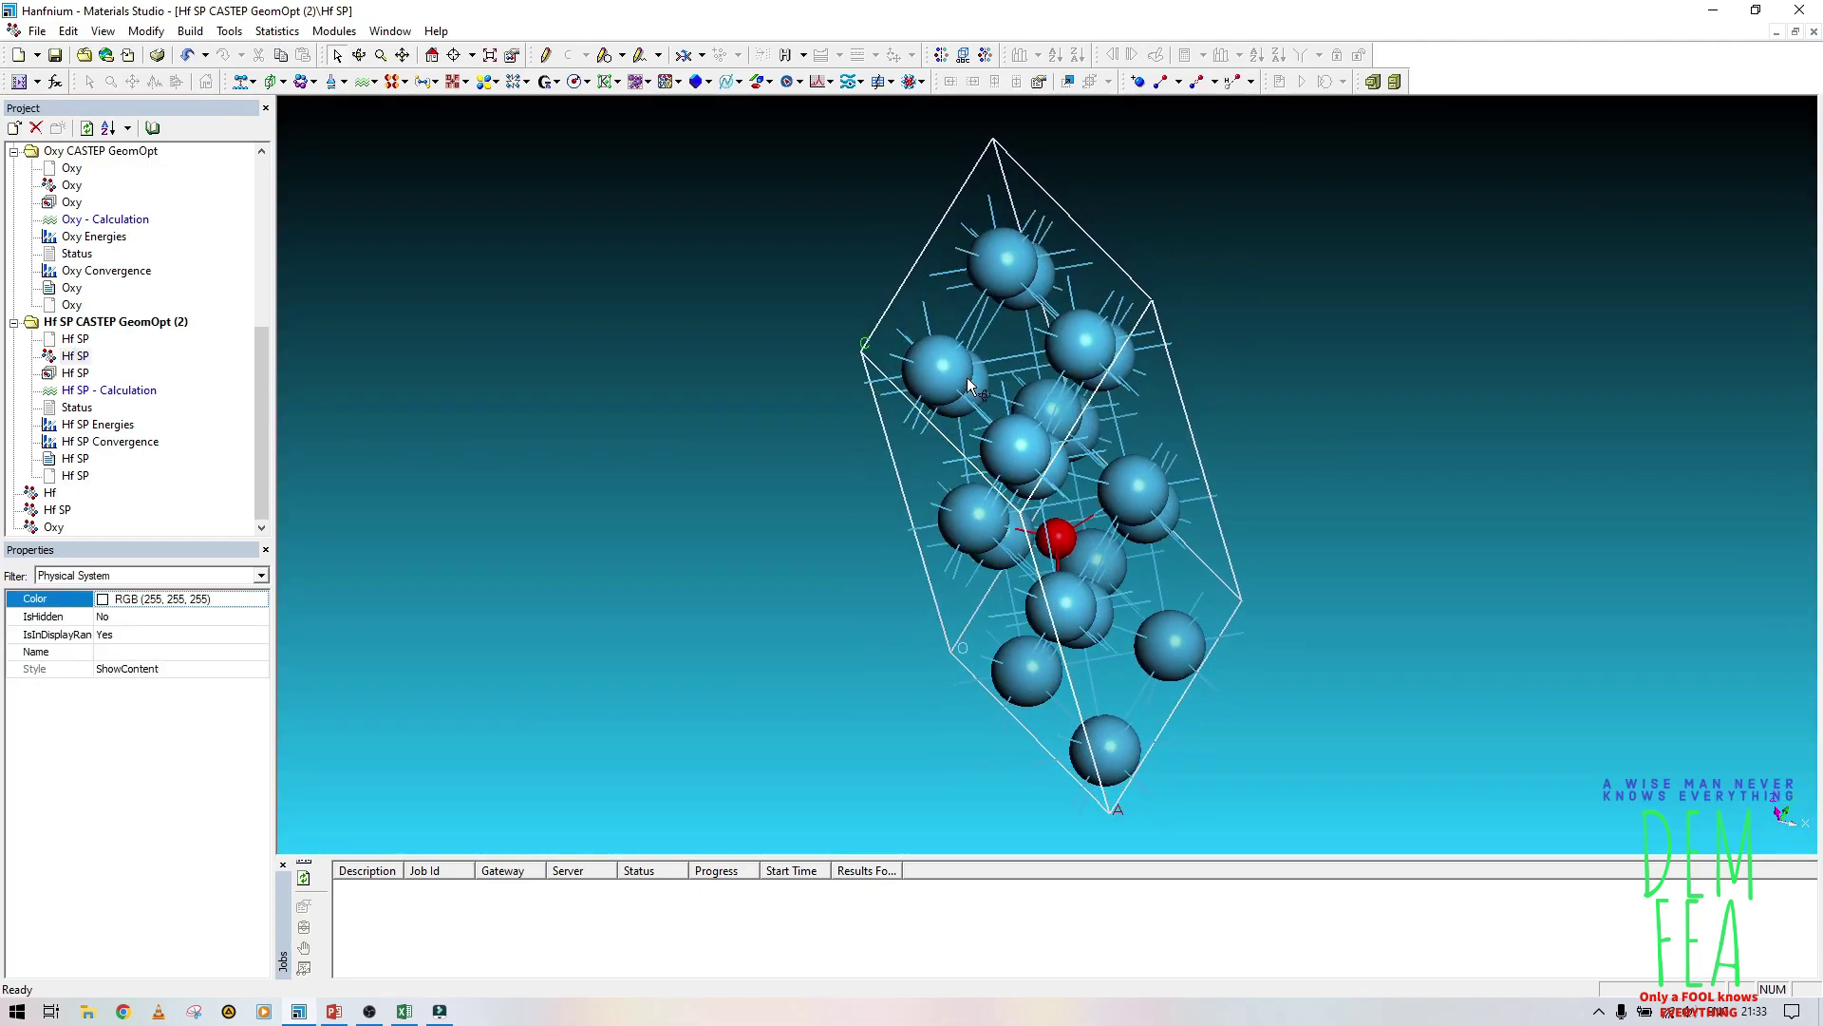
Step: Copy the final Energy -6.97914463E+003 eV from the Hf SP job status
double_click(80, 459)
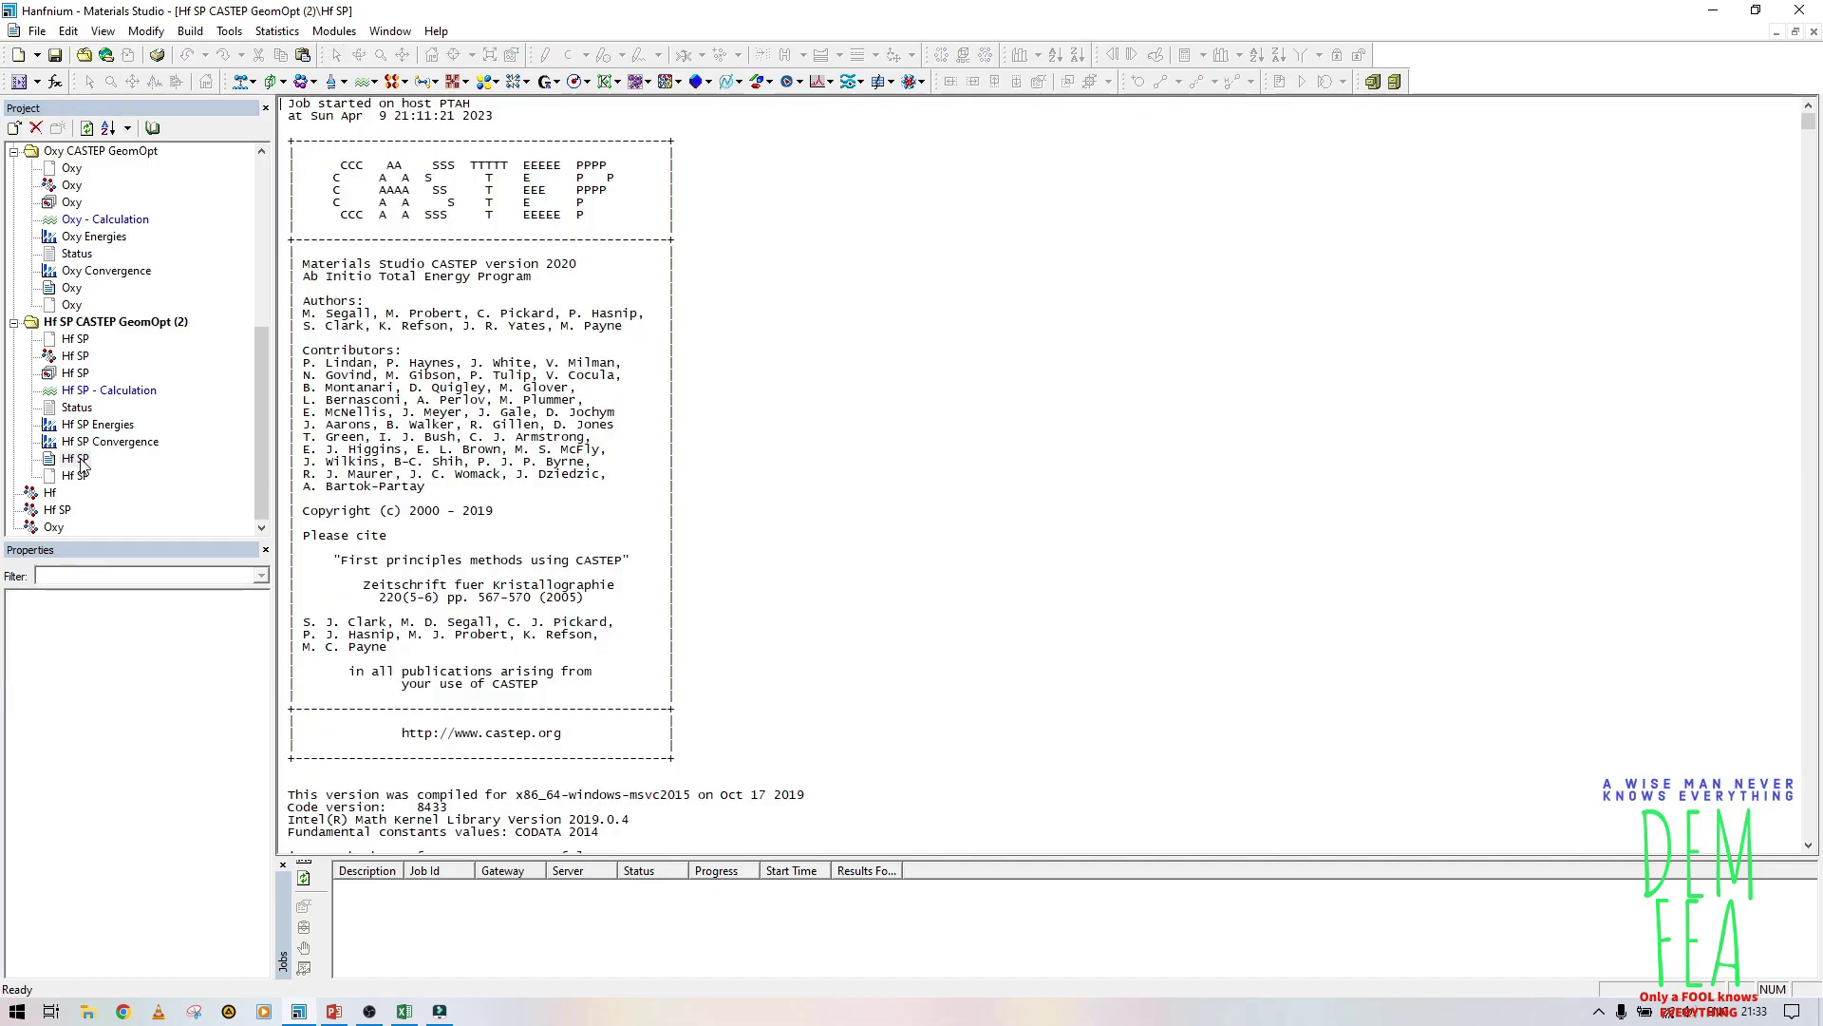
double_click(76, 408)
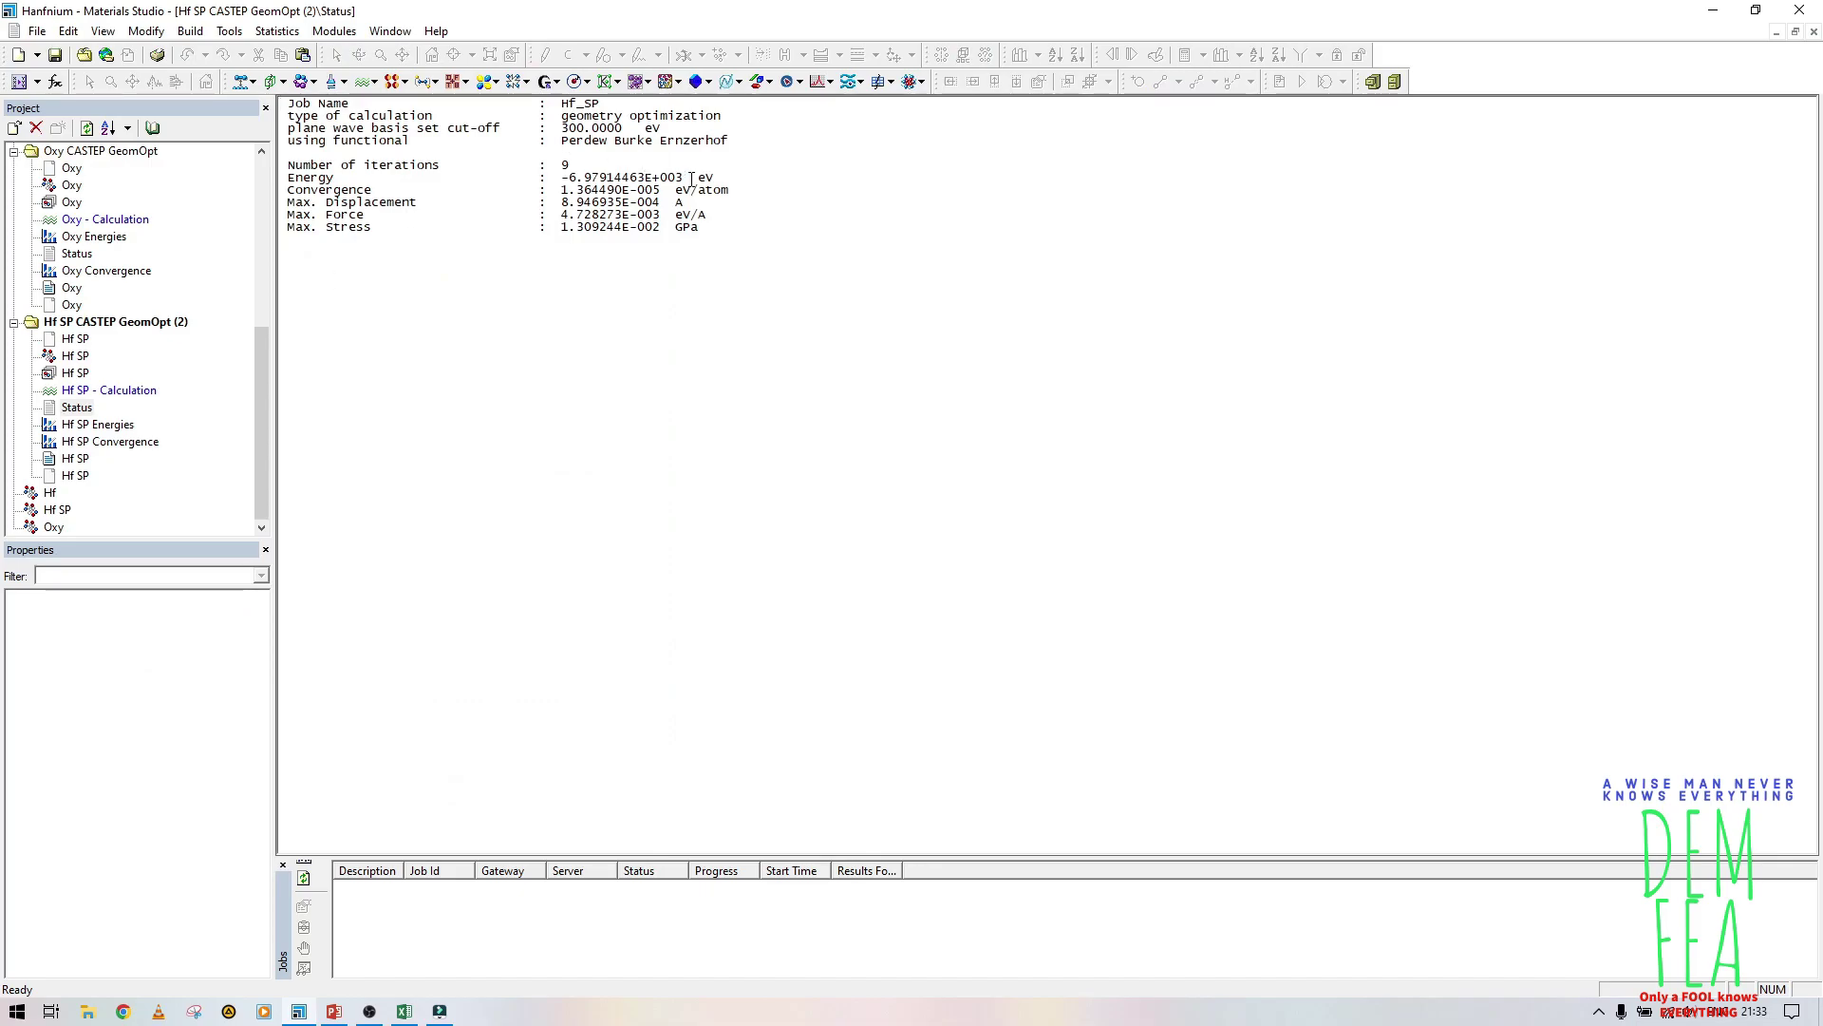
drag(690, 178, 560, 184)
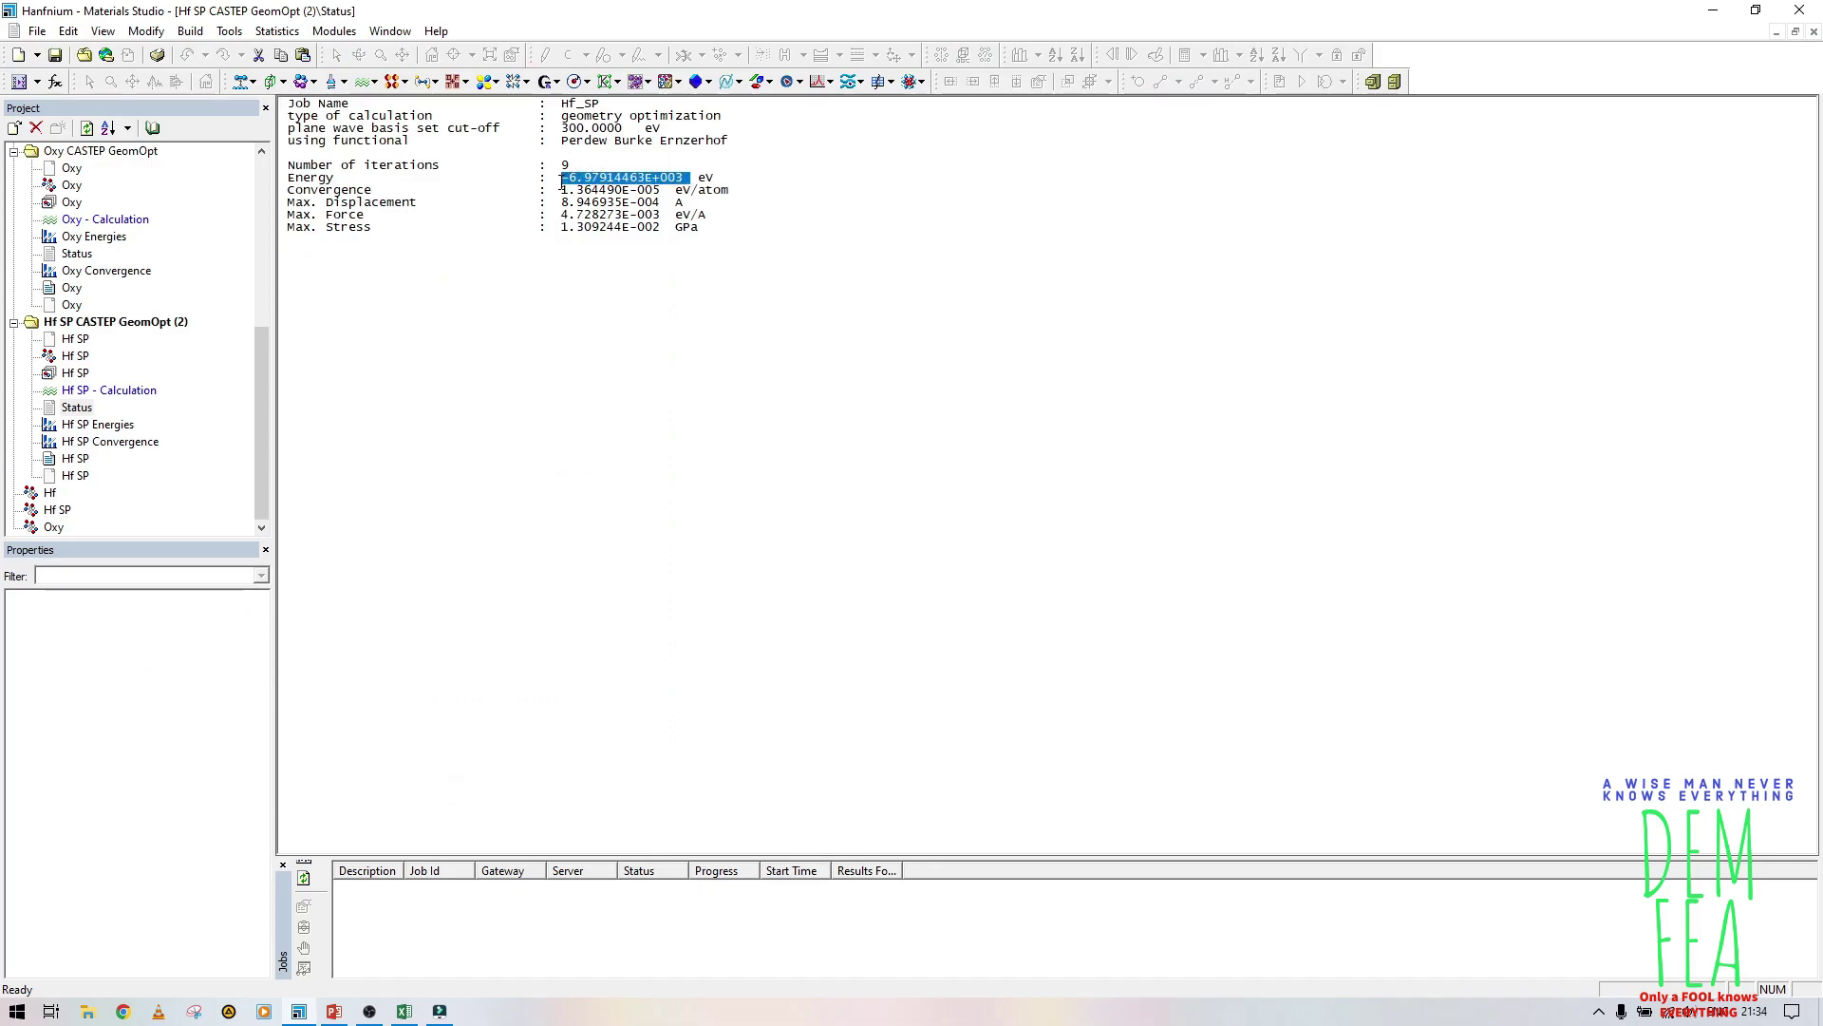
right_click(584, 177)
click(626, 202)
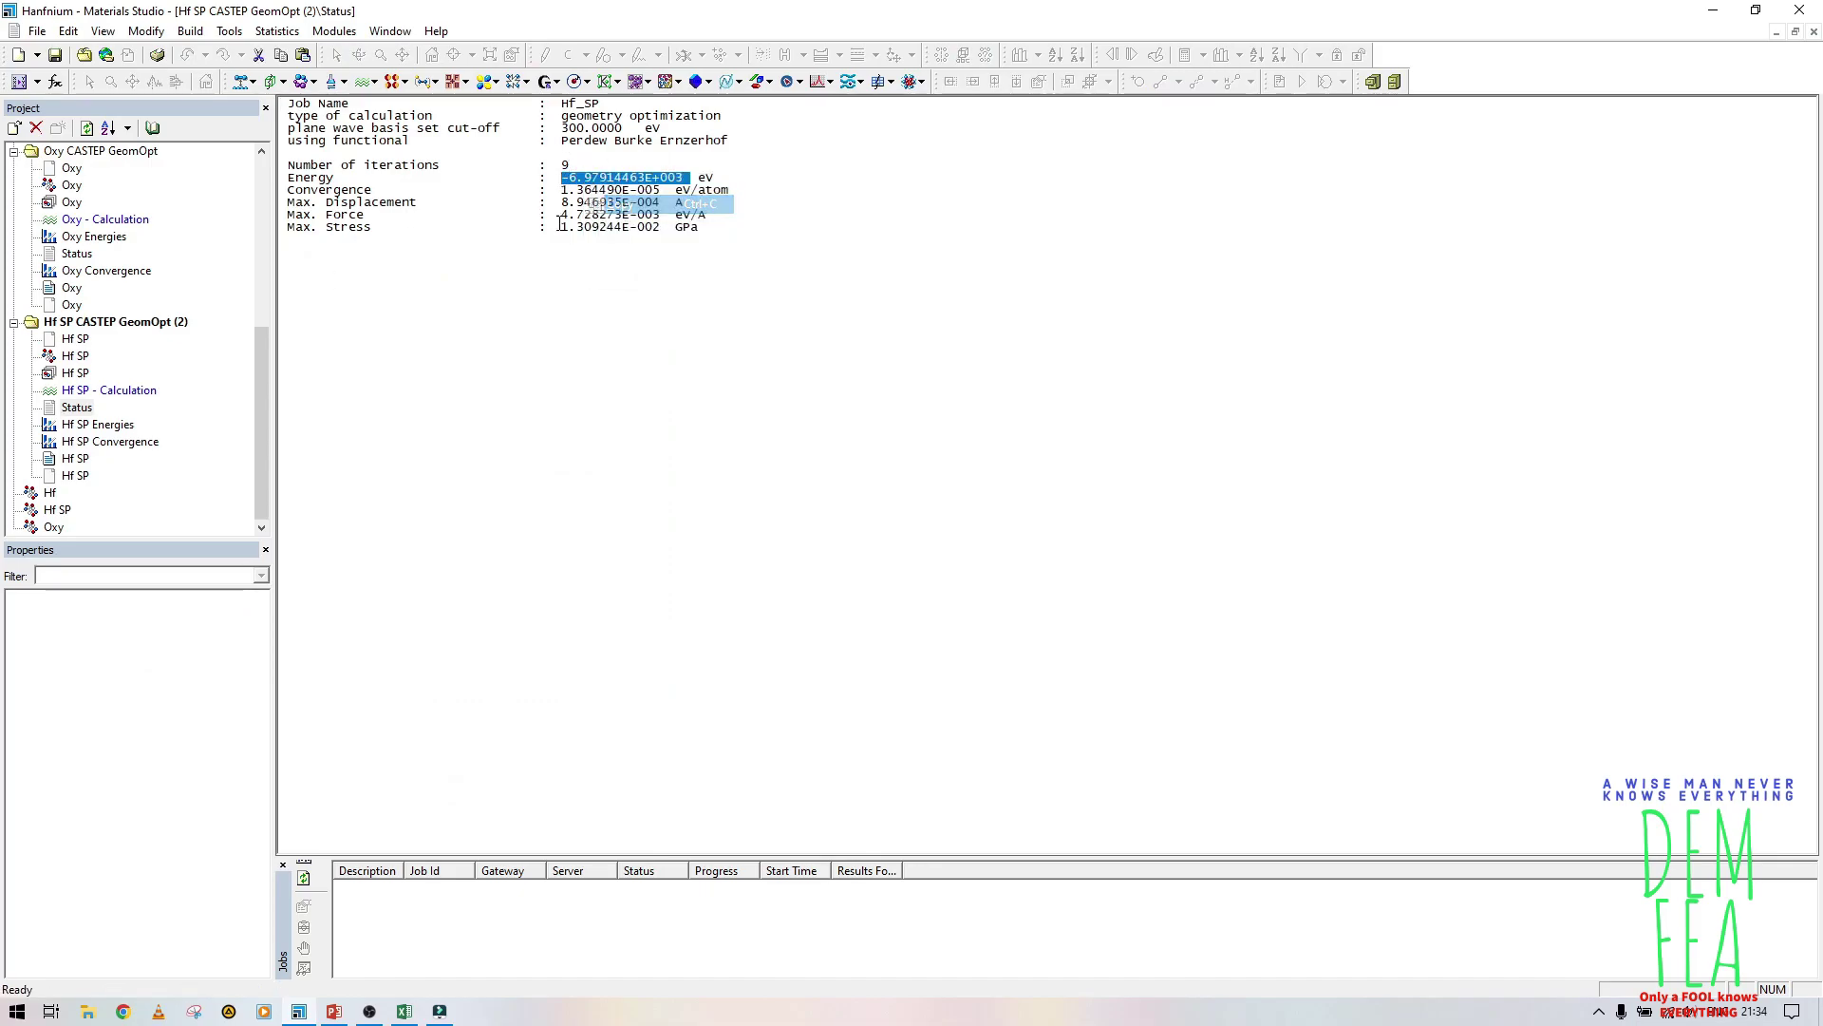
Step: Review the end of the full CASTEP output, then return to Excel
double_click(75, 459)
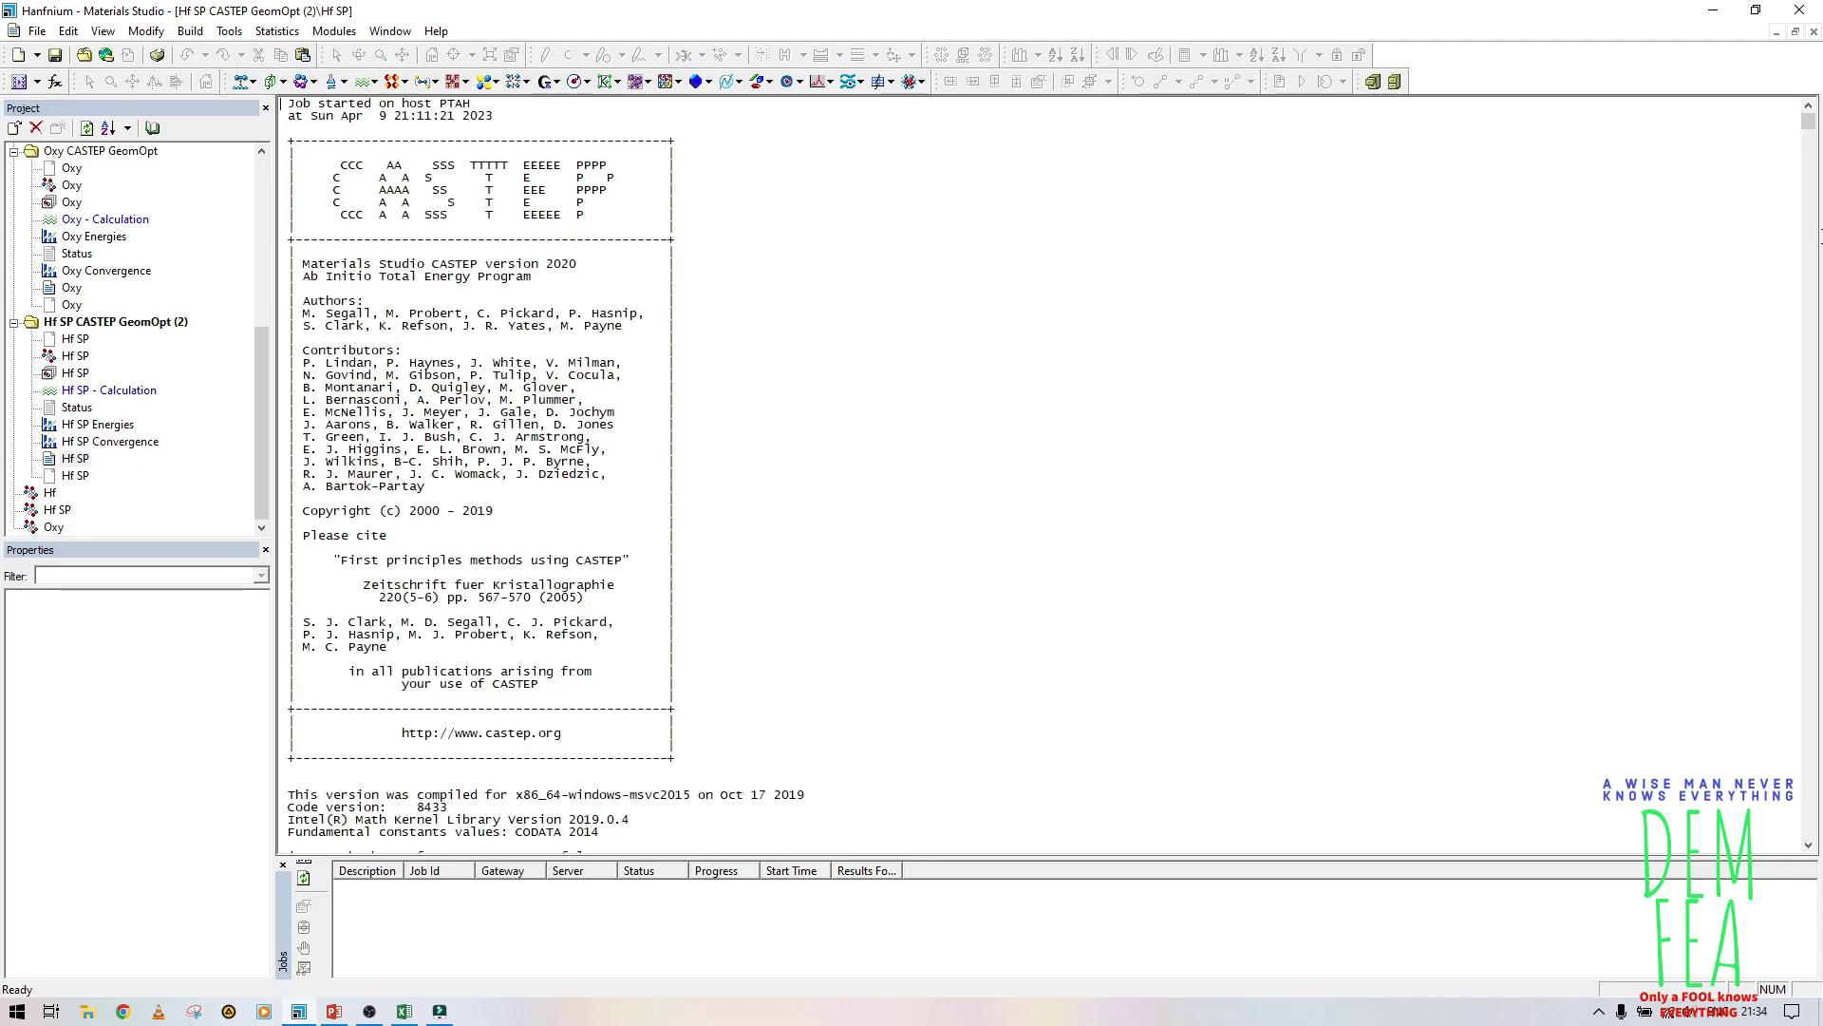
drag(1808, 124, 1798, 879)
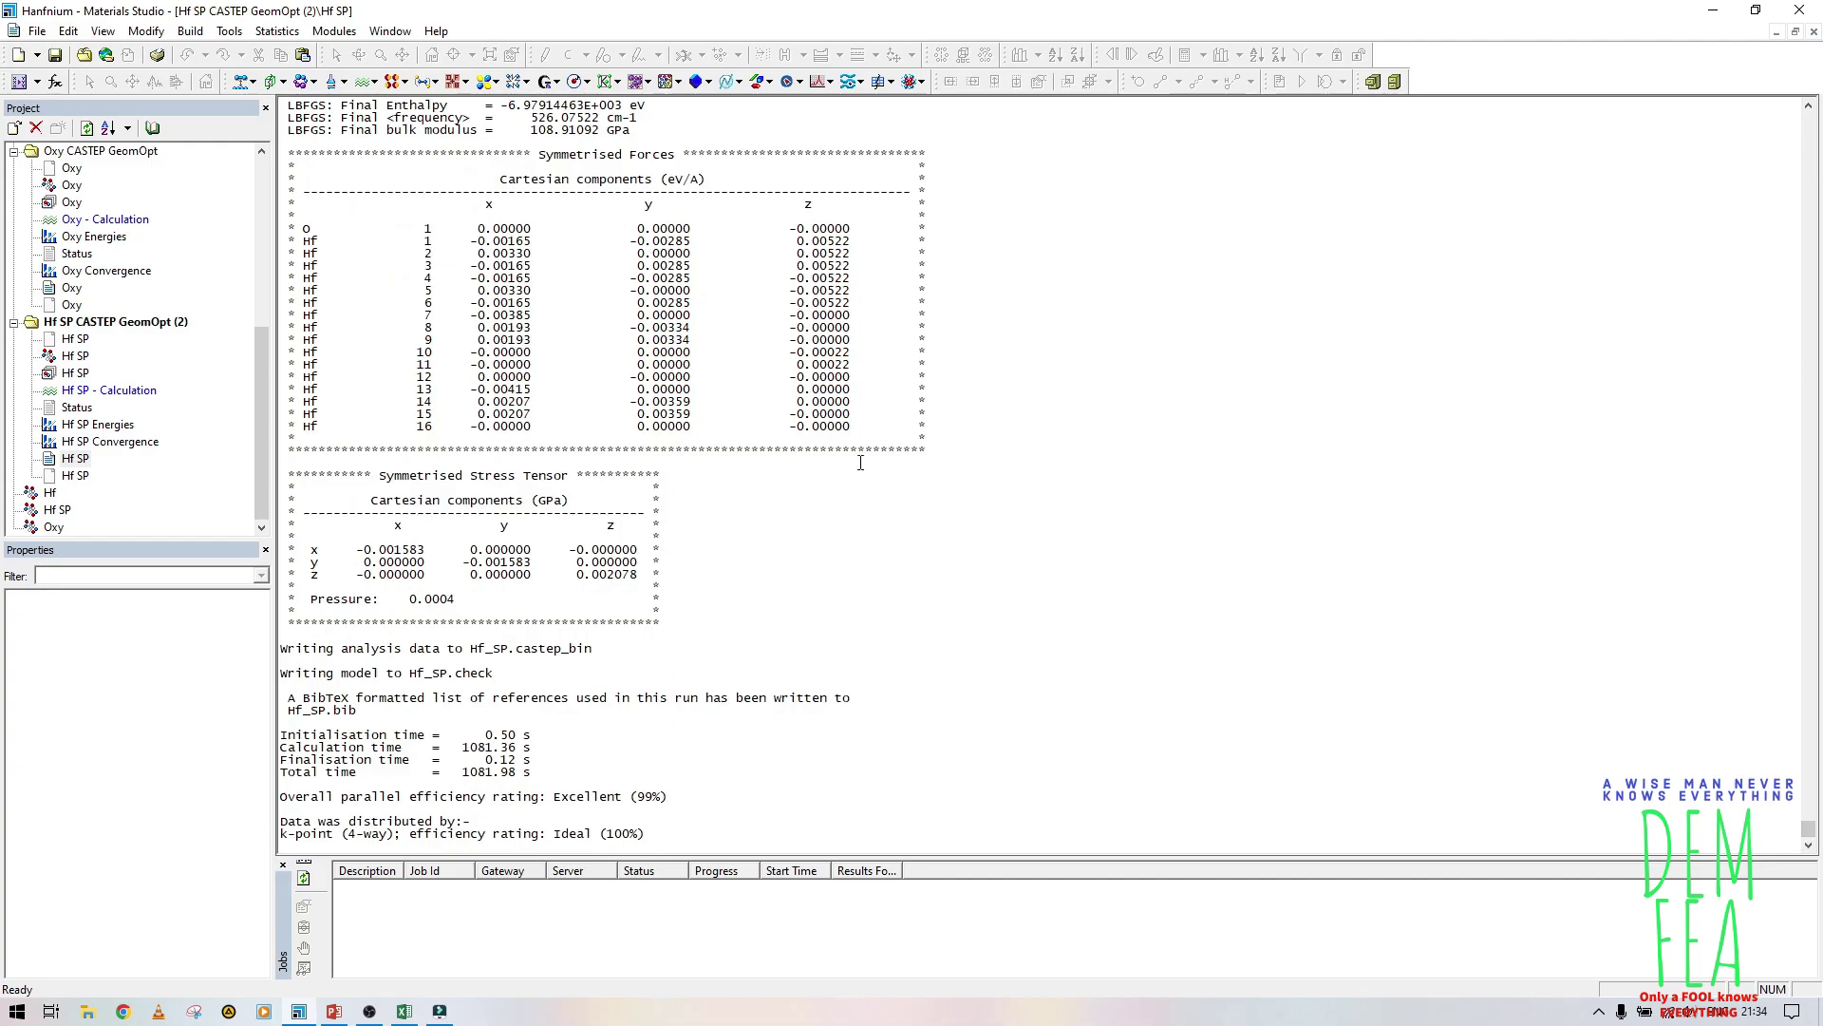
click(402, 1012)
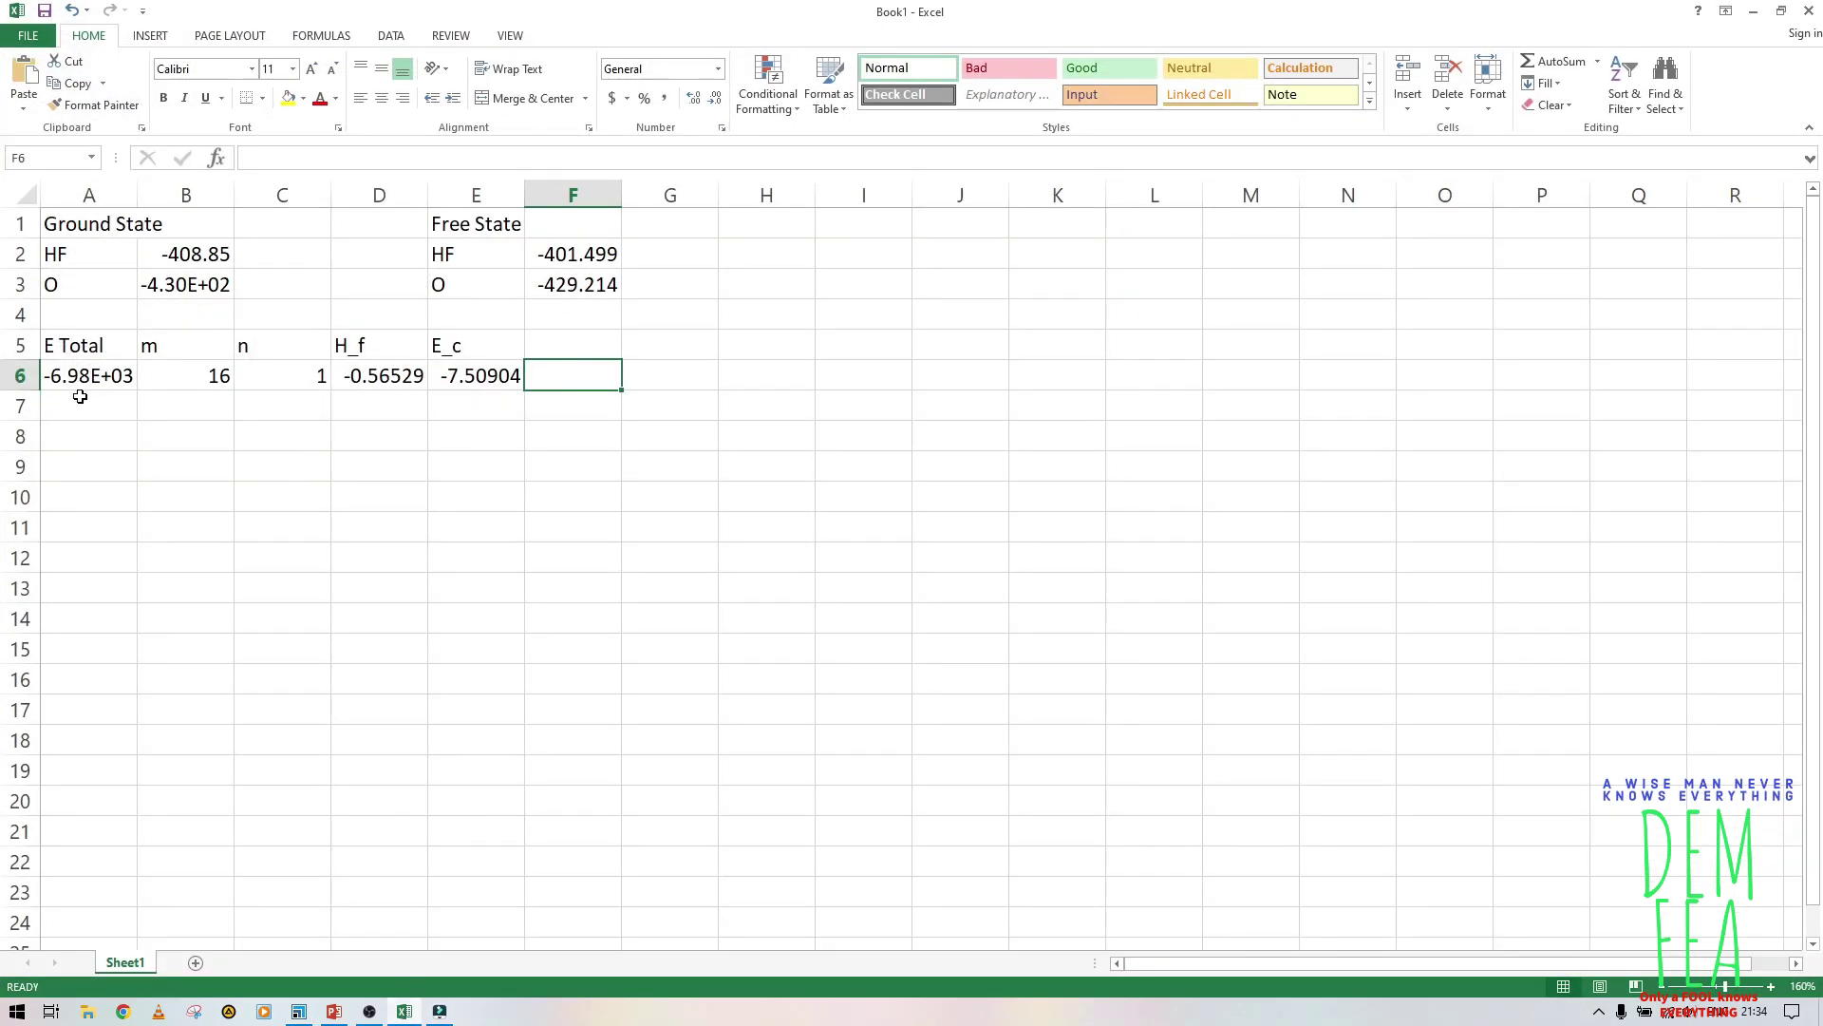
Step: Paste the new energy into A7 and fill m 16, n 1, H_f and E_c down to row 7
click(80, 397)
right_click(80, 397)
click(121, 477)
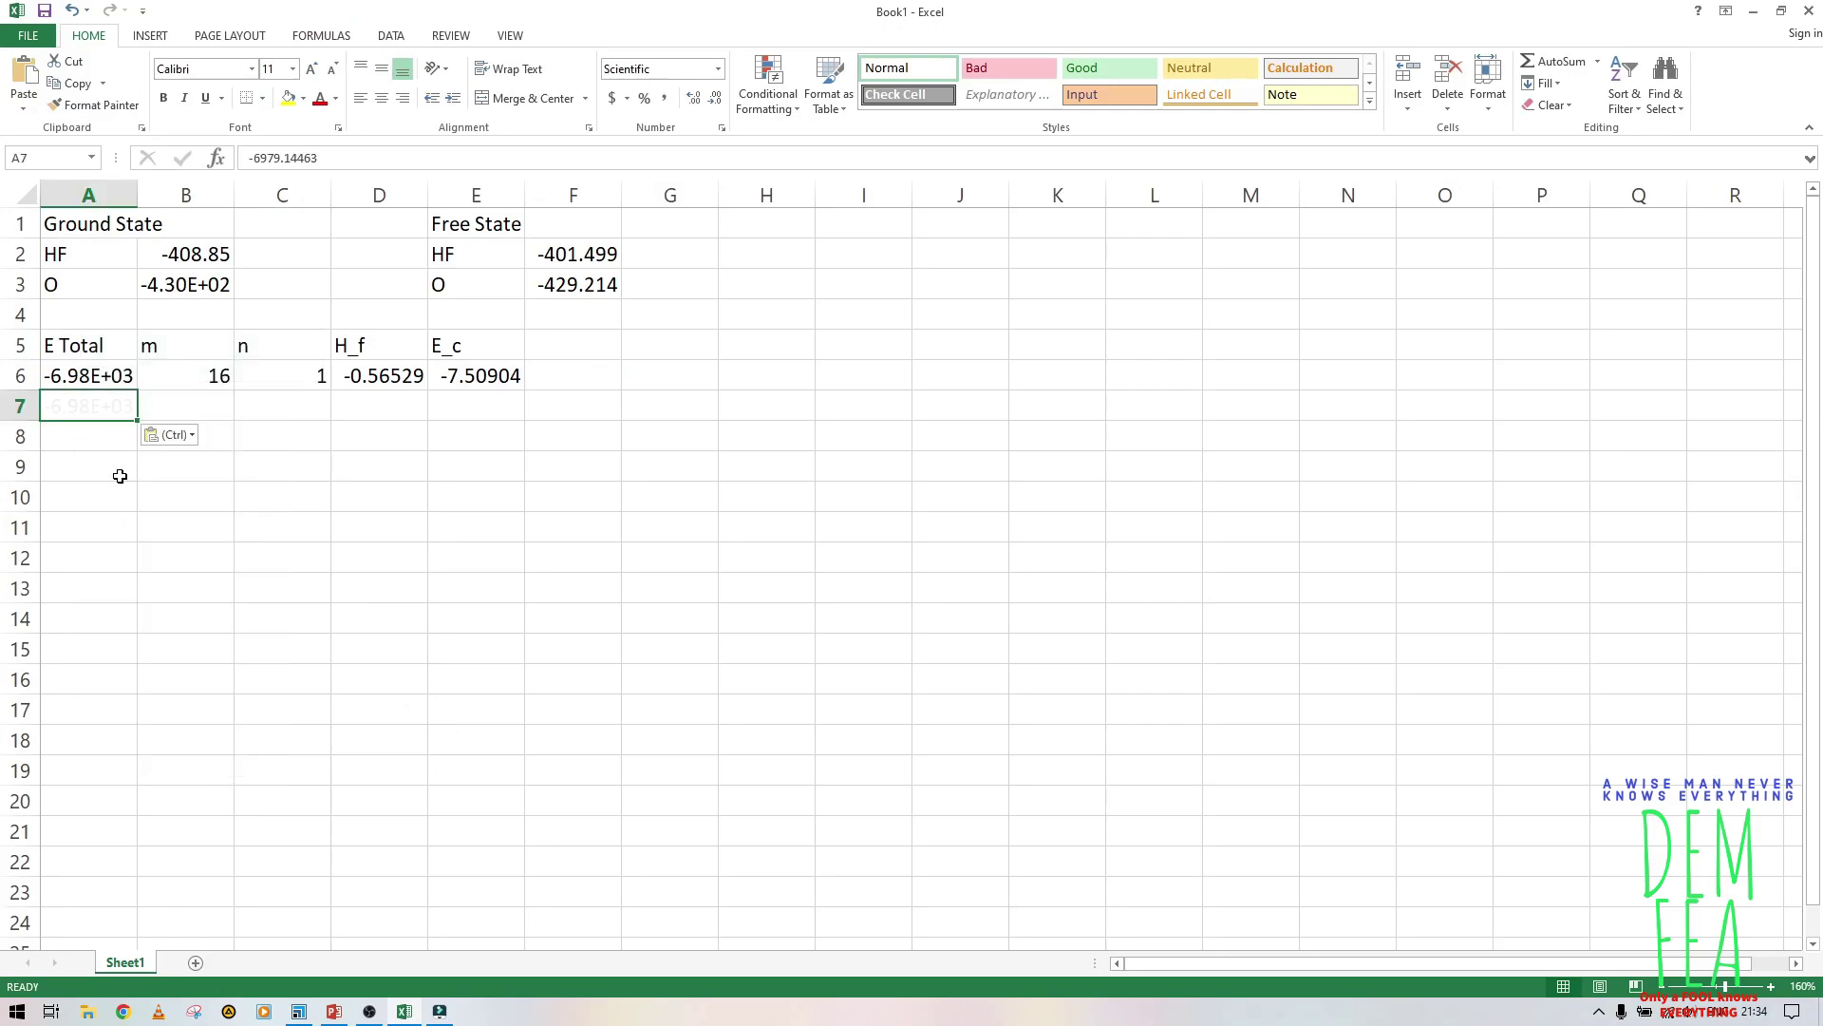
click(216, 376)
drag(234, 392, 528, 418)
click(326, 379)
click(418, 380)
click(479, 376)
click(600, 405)
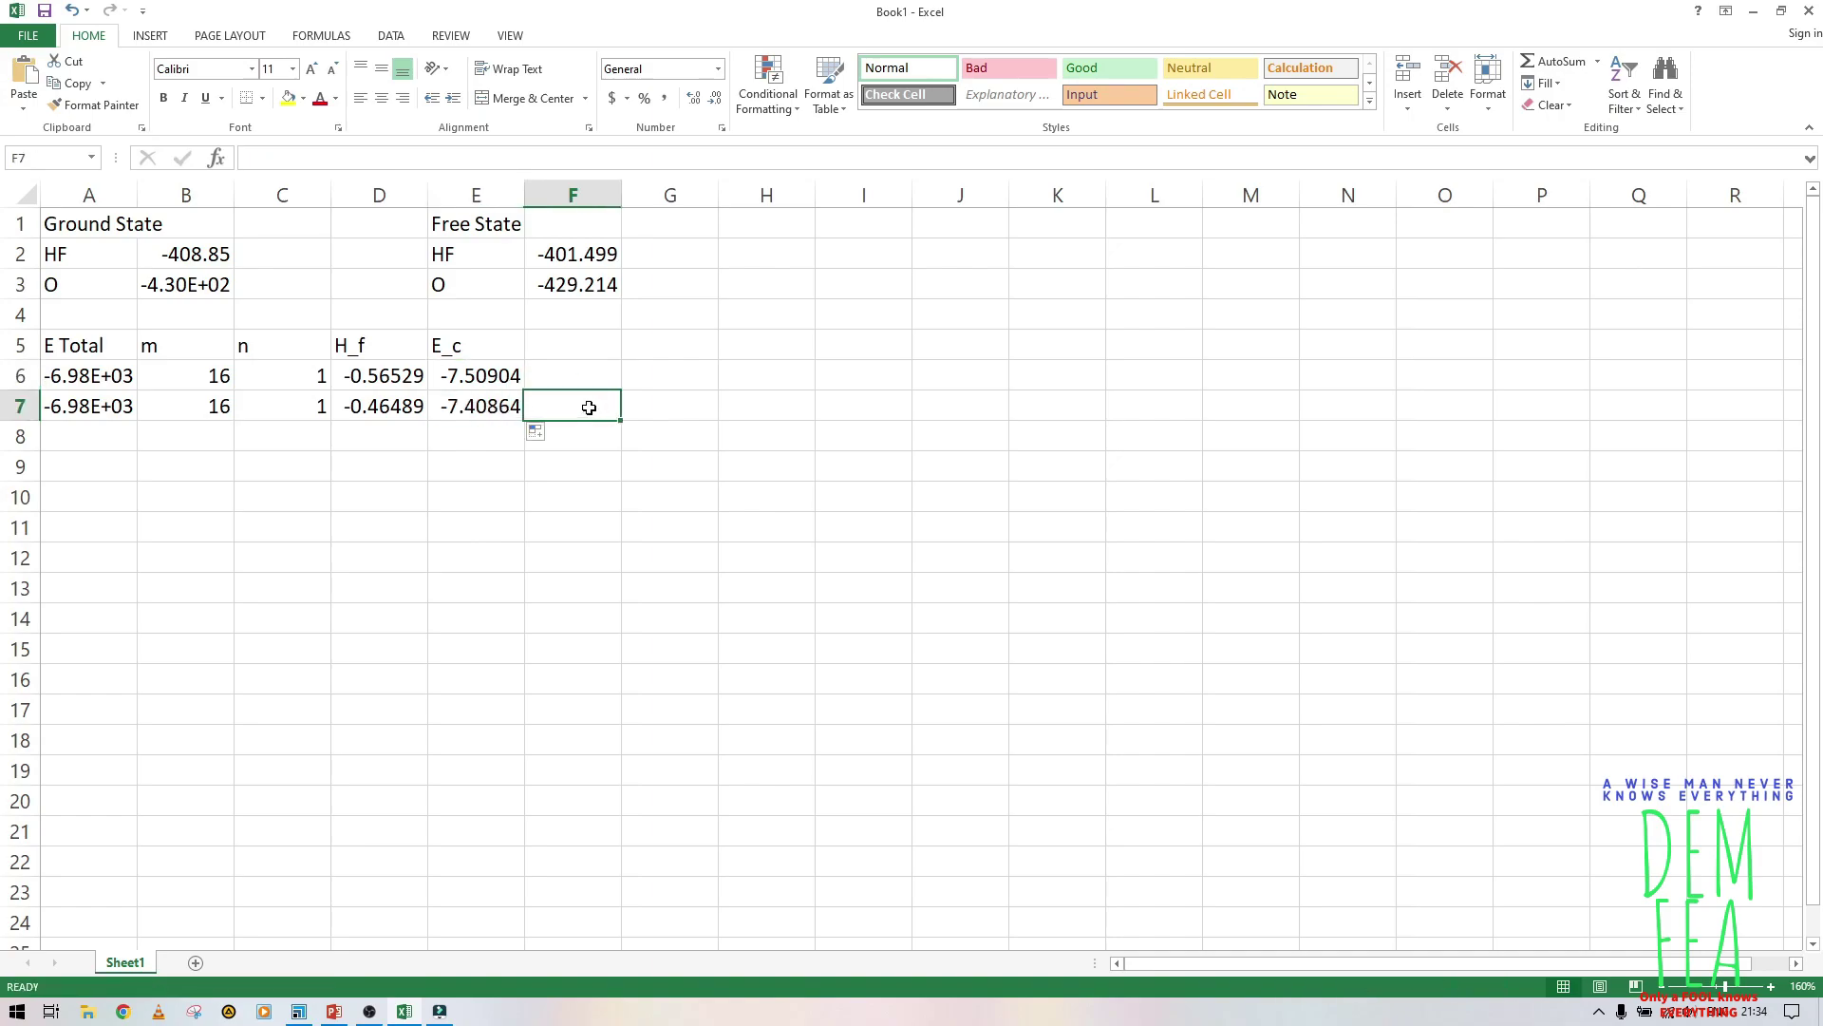
click(446, 405)
Step: Label row 6 'Oct' in F6 and row 7 'Hex' in F7
click(539, 381)
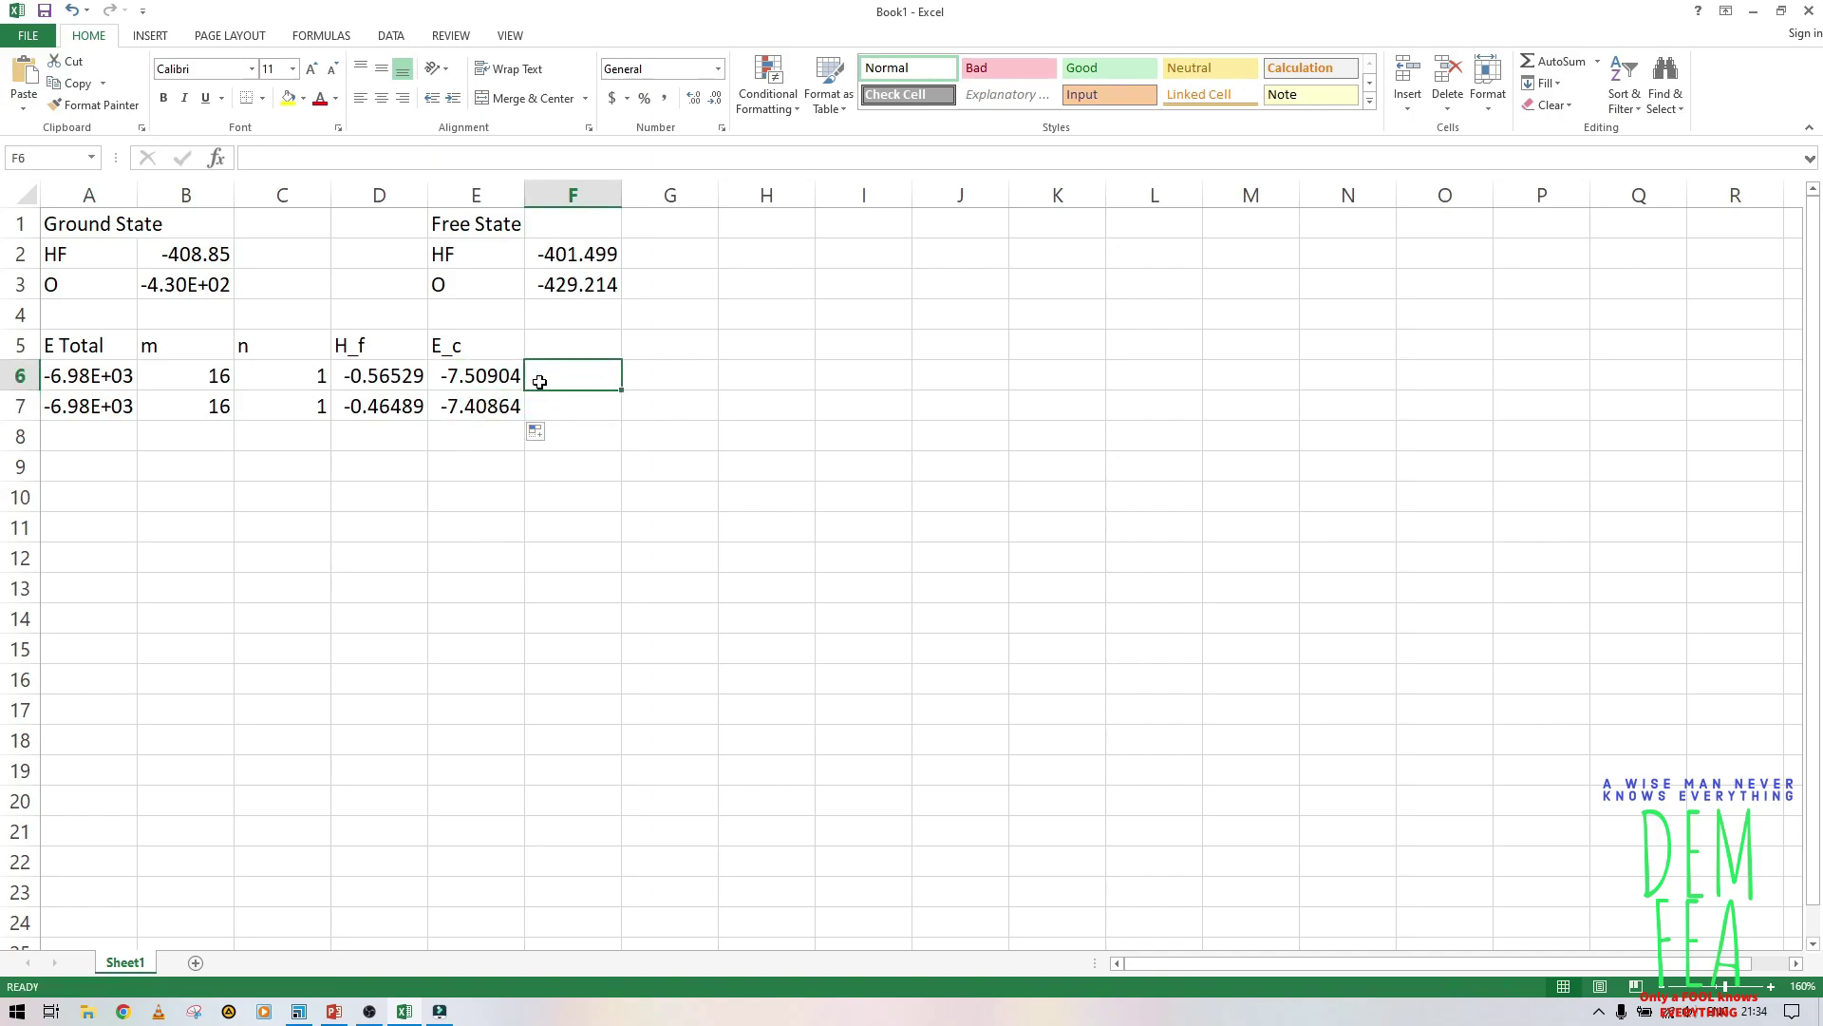
text(Oct)
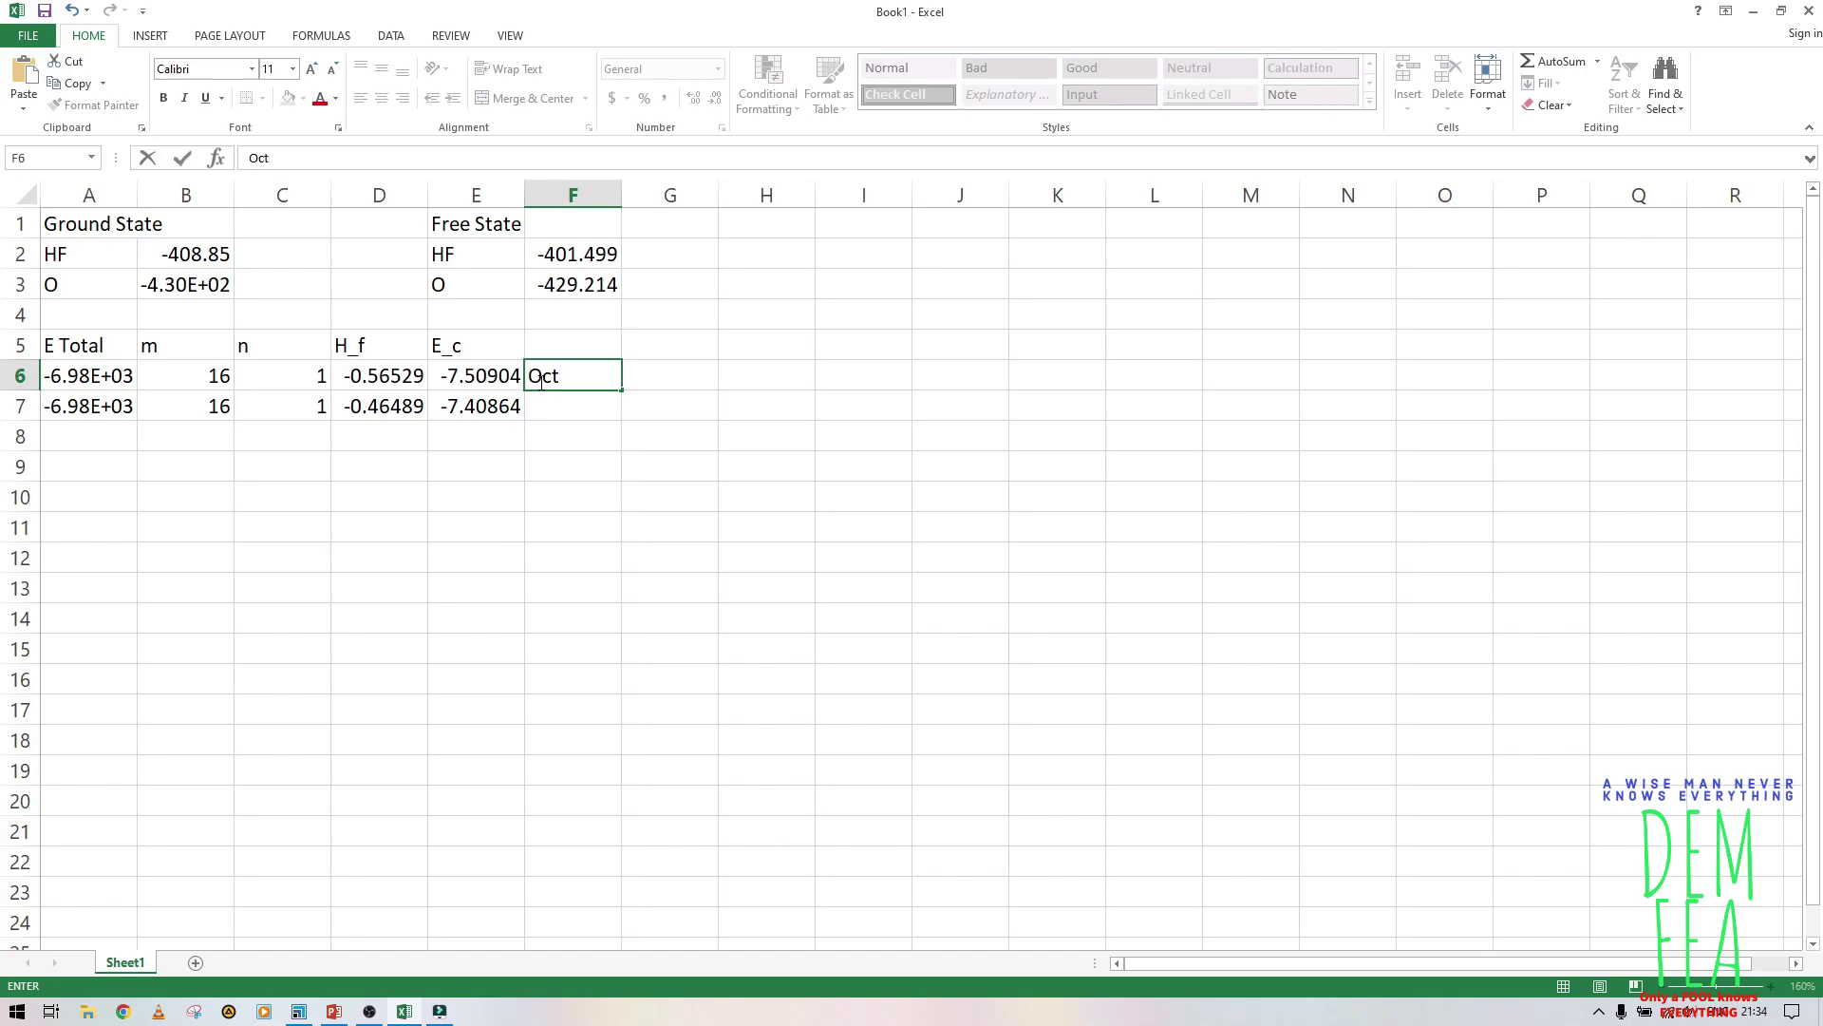
key(Return)
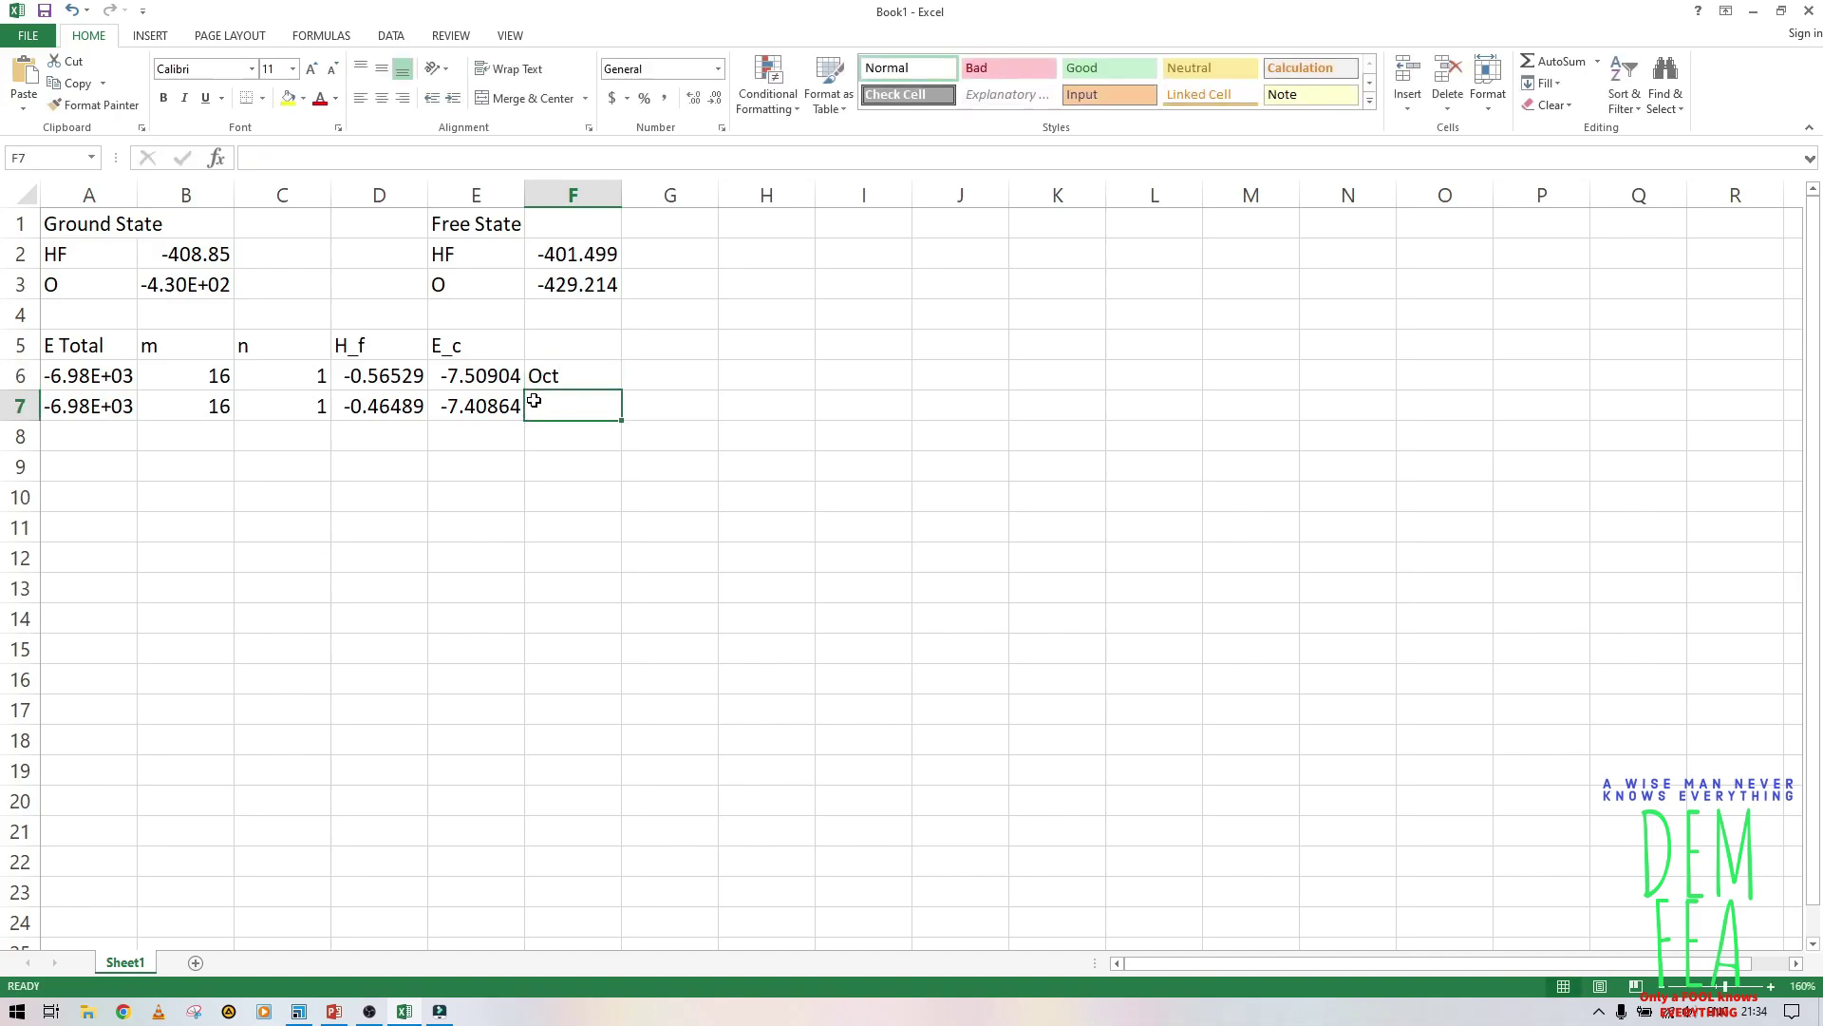
text(Hex)
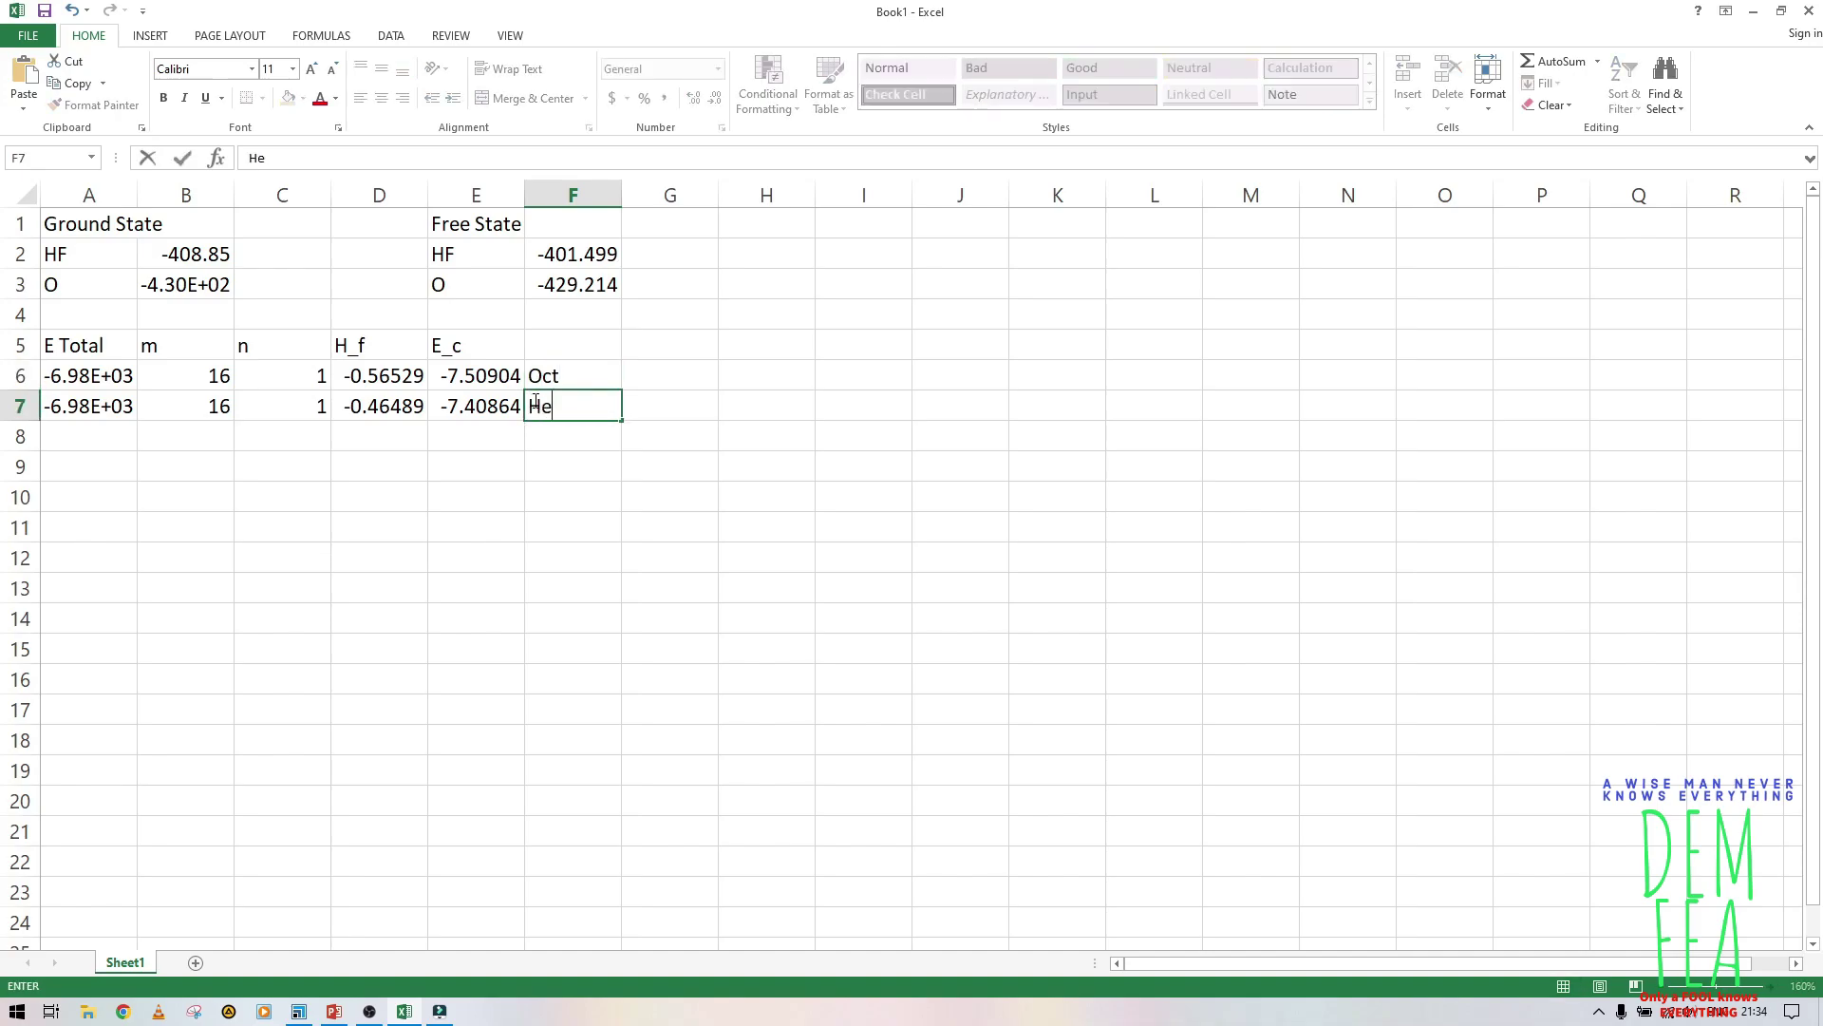
click(528, 461)
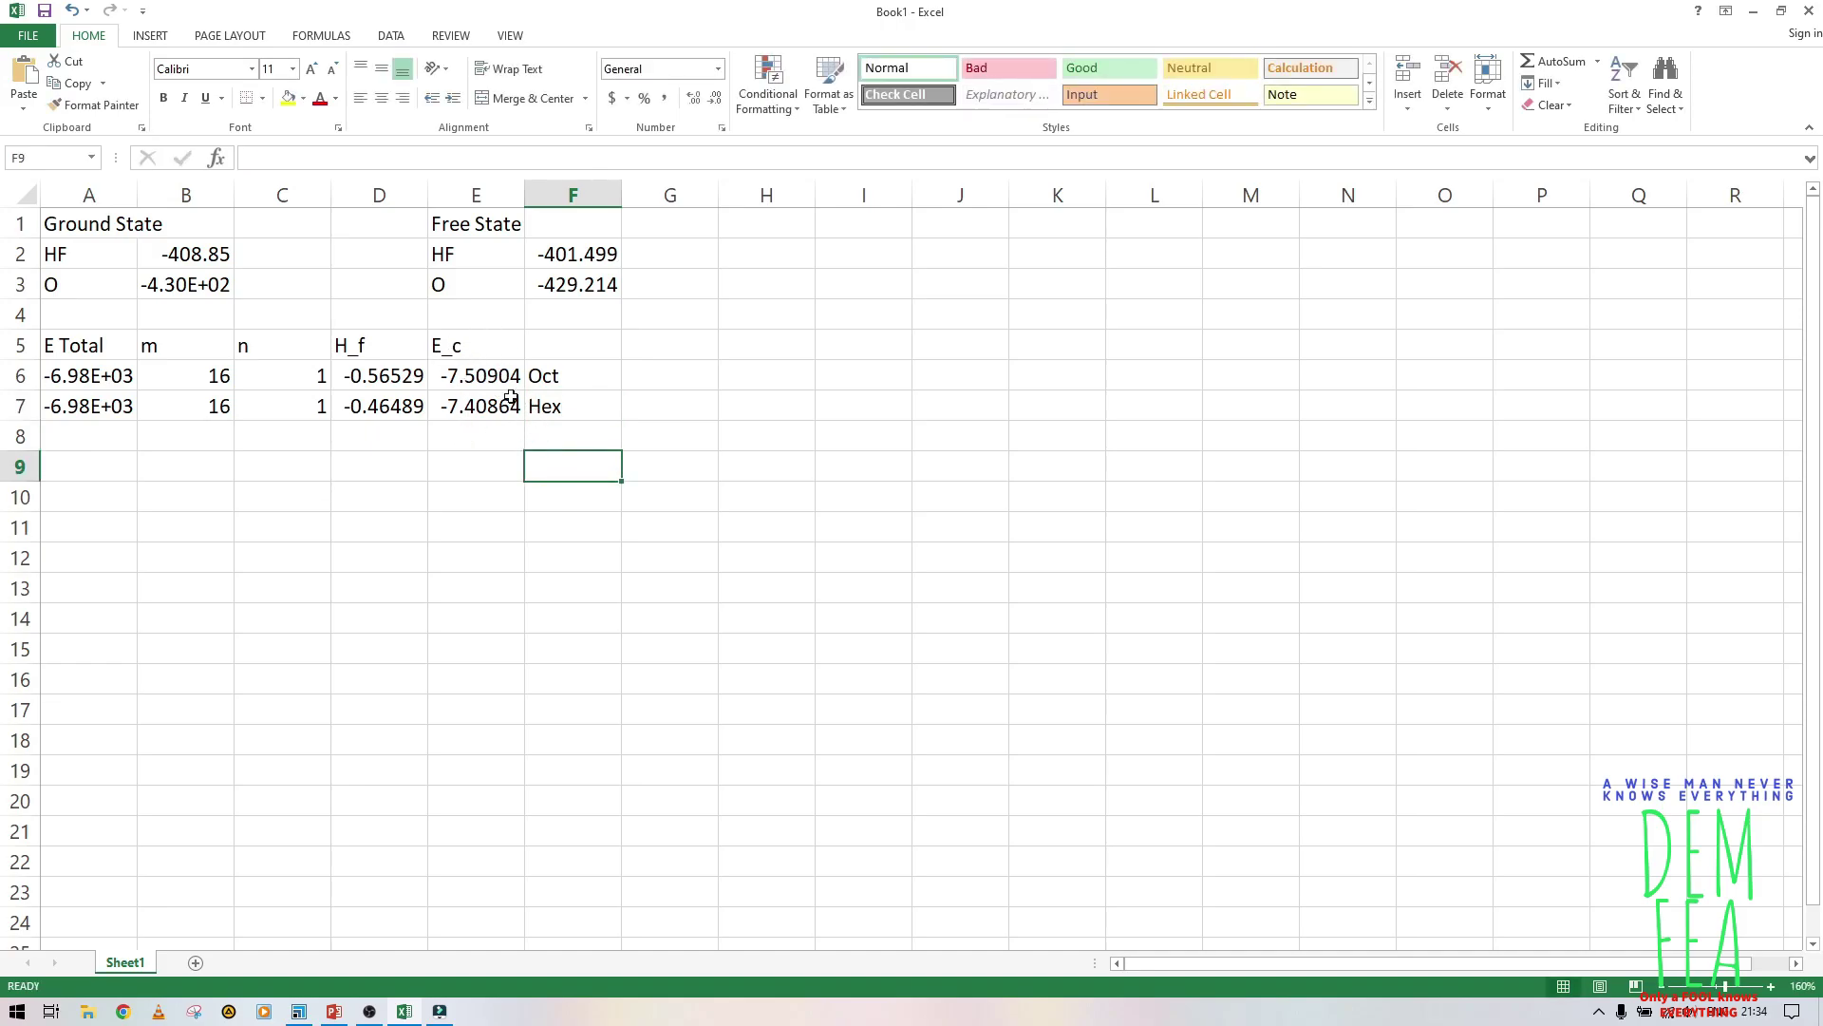
Step: Check the E_c formulas in E6 and E7 and the H_f formula in D6
click(483, 385)
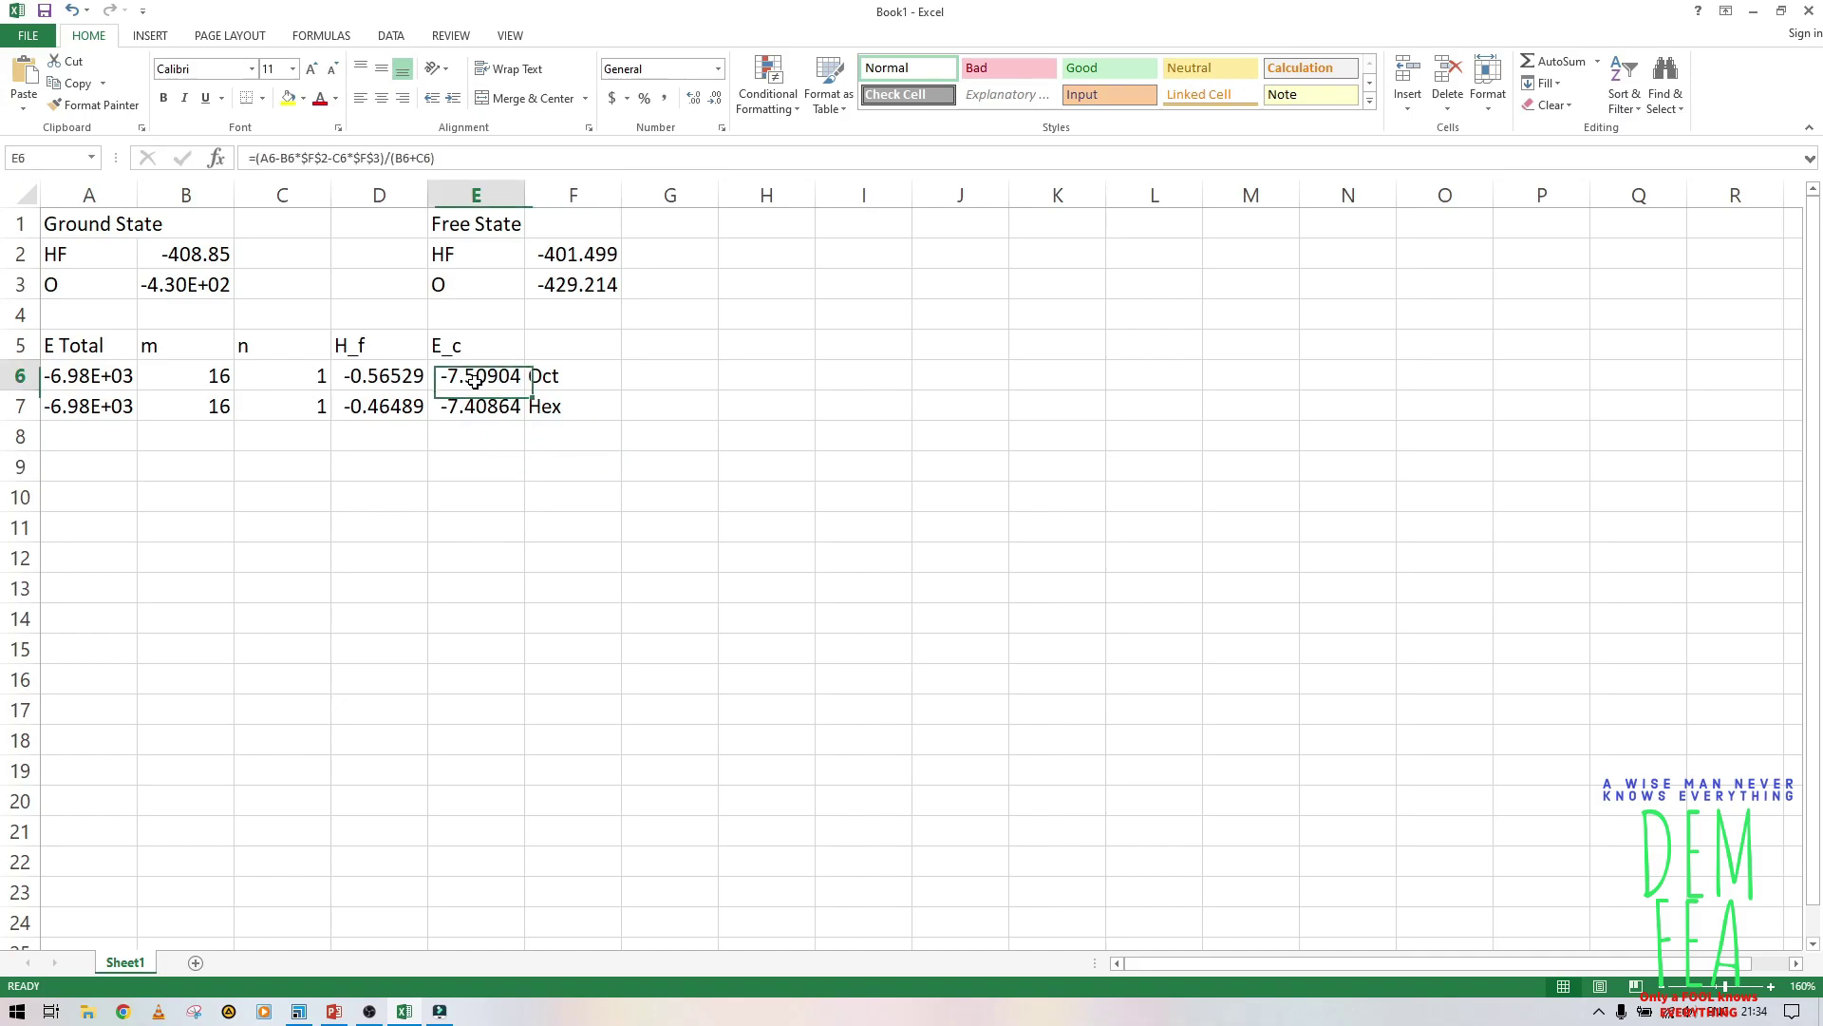
click(478, 402)
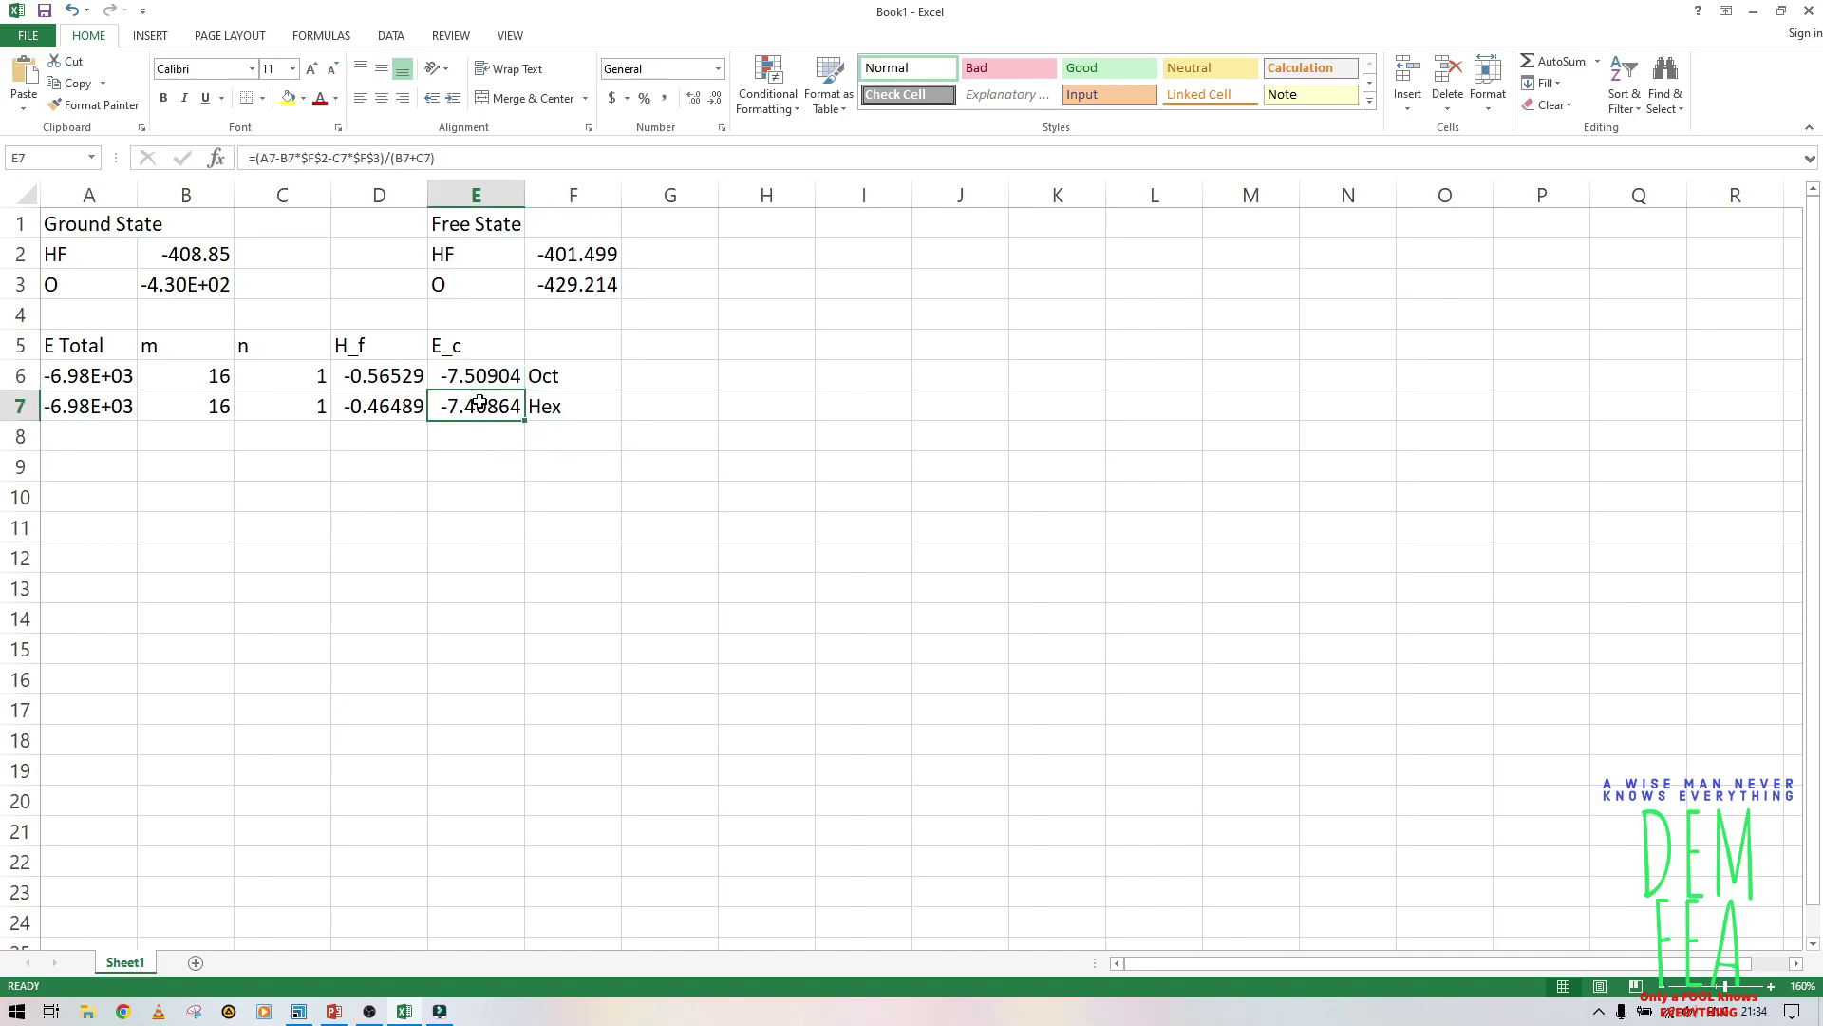
click(392, 377)
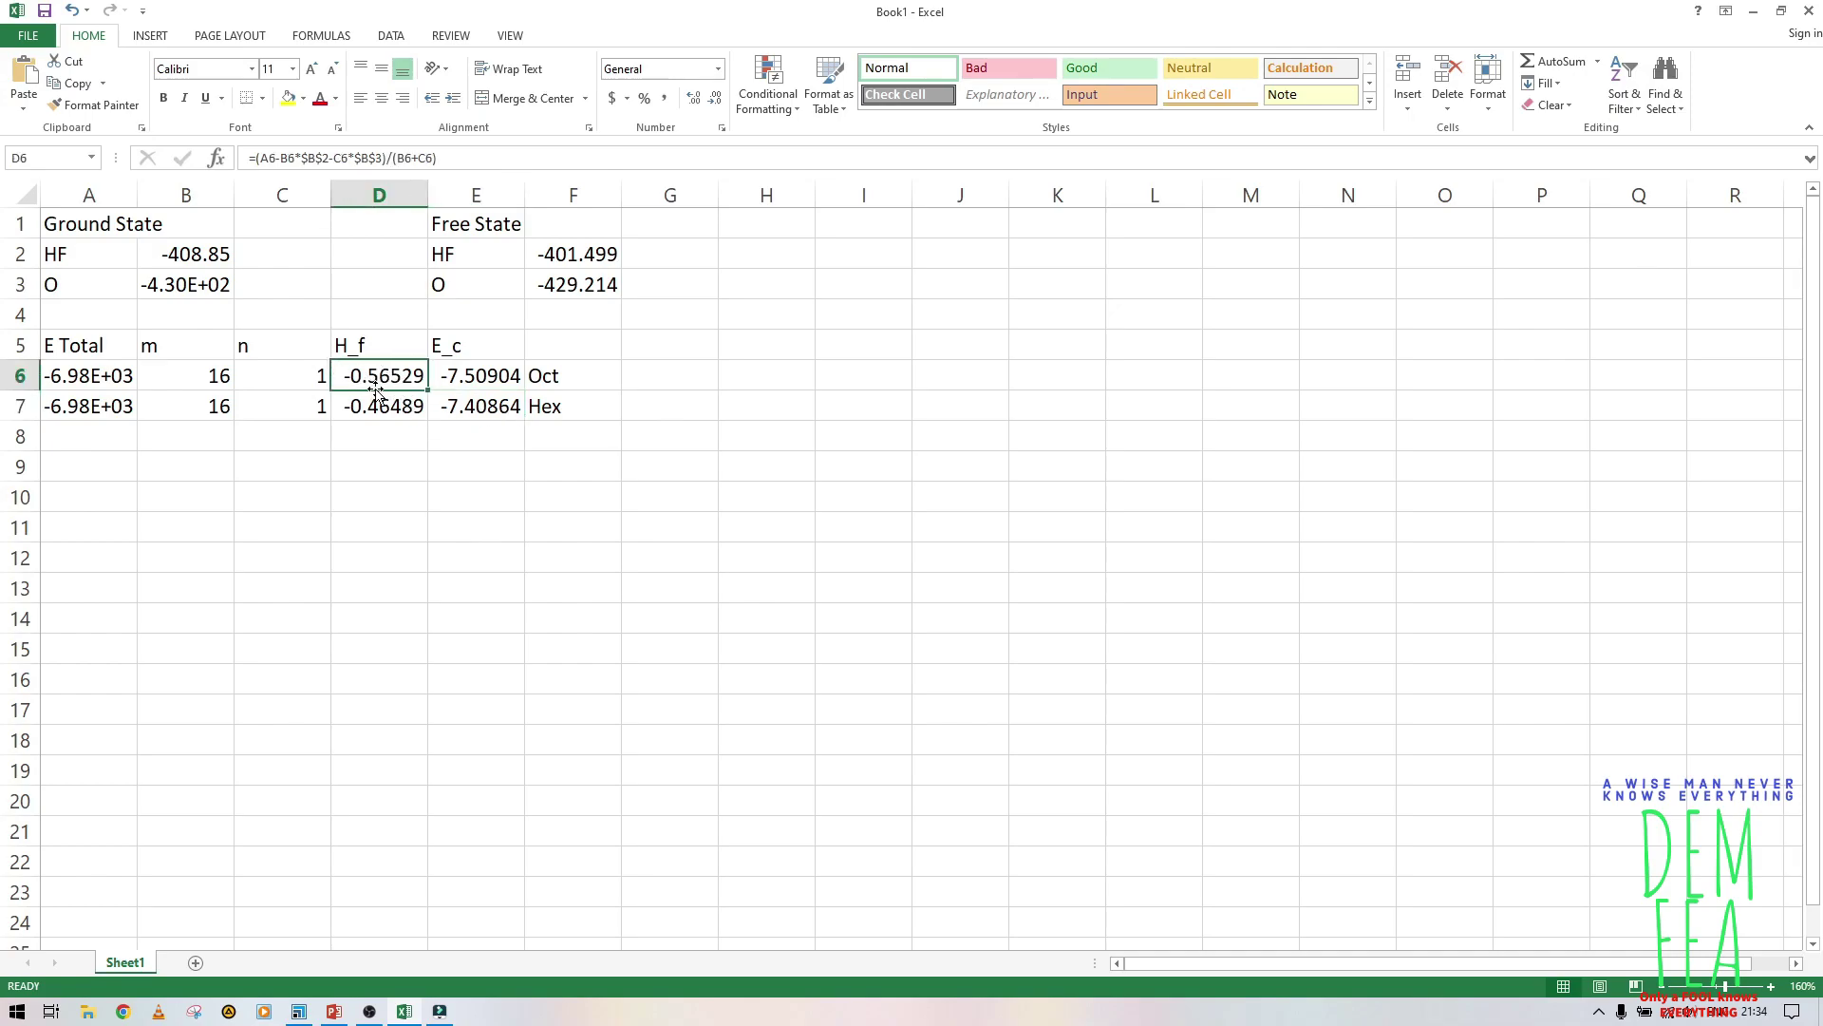